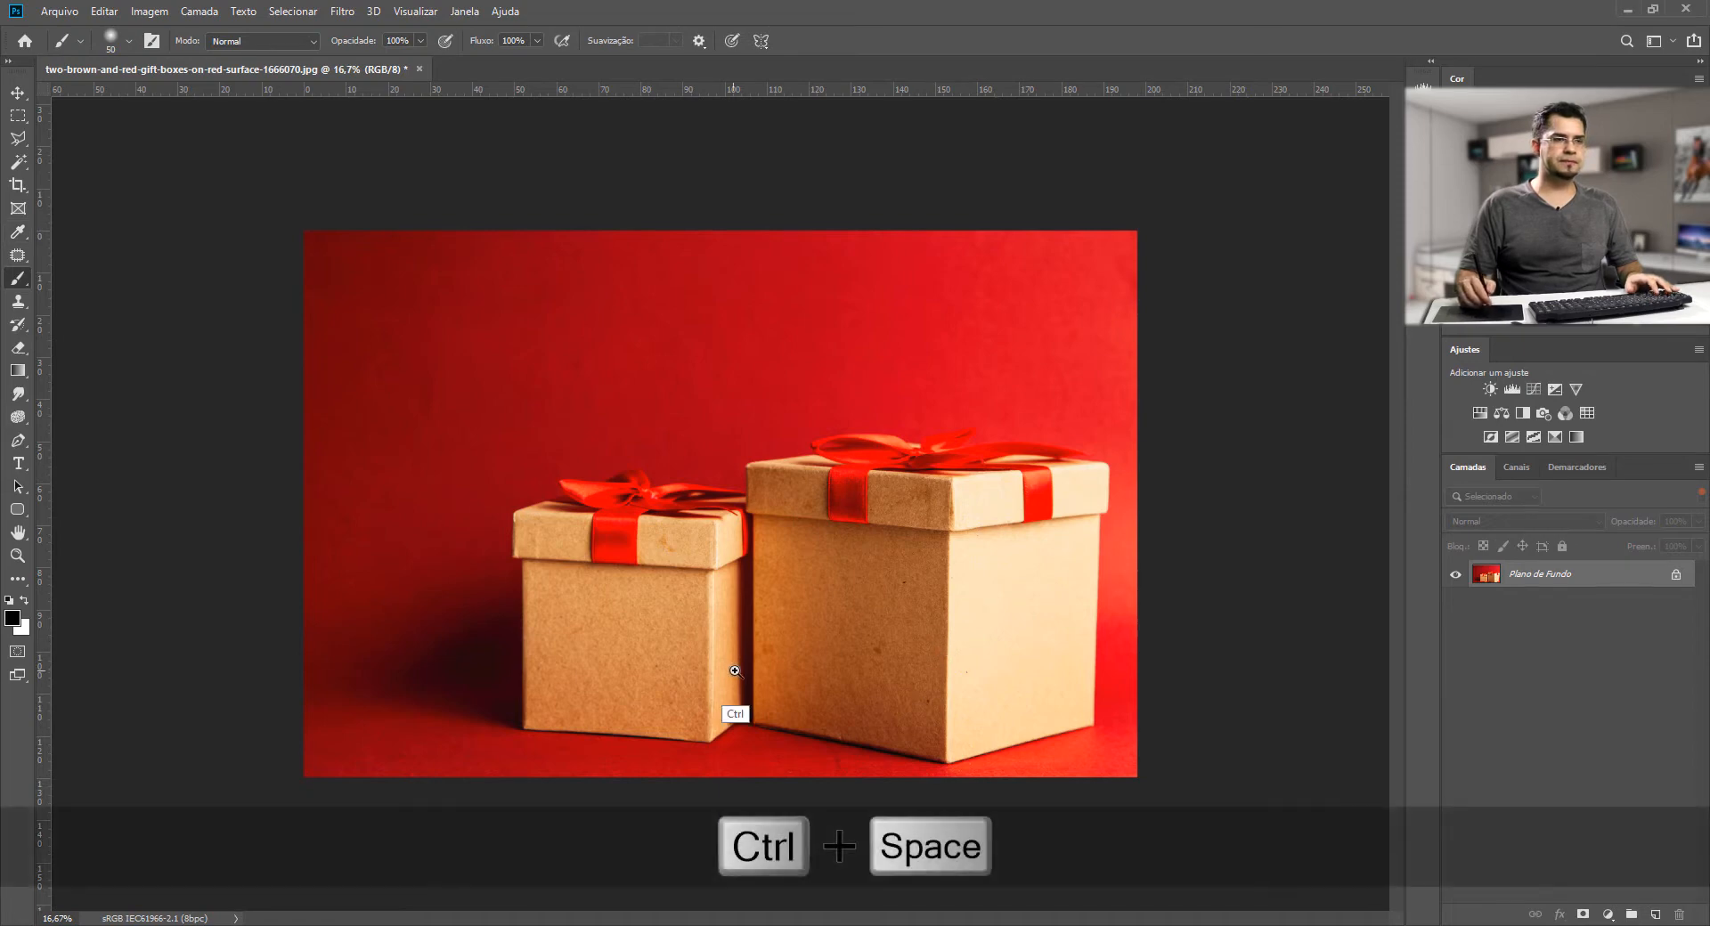
- Start a Pen path at the small box's lower-left corner and trace its bottom edges to the large box's nearest lower corner
left_click(799, 661, "ctrl")
left_click_drag(802, 679, 729, 484)
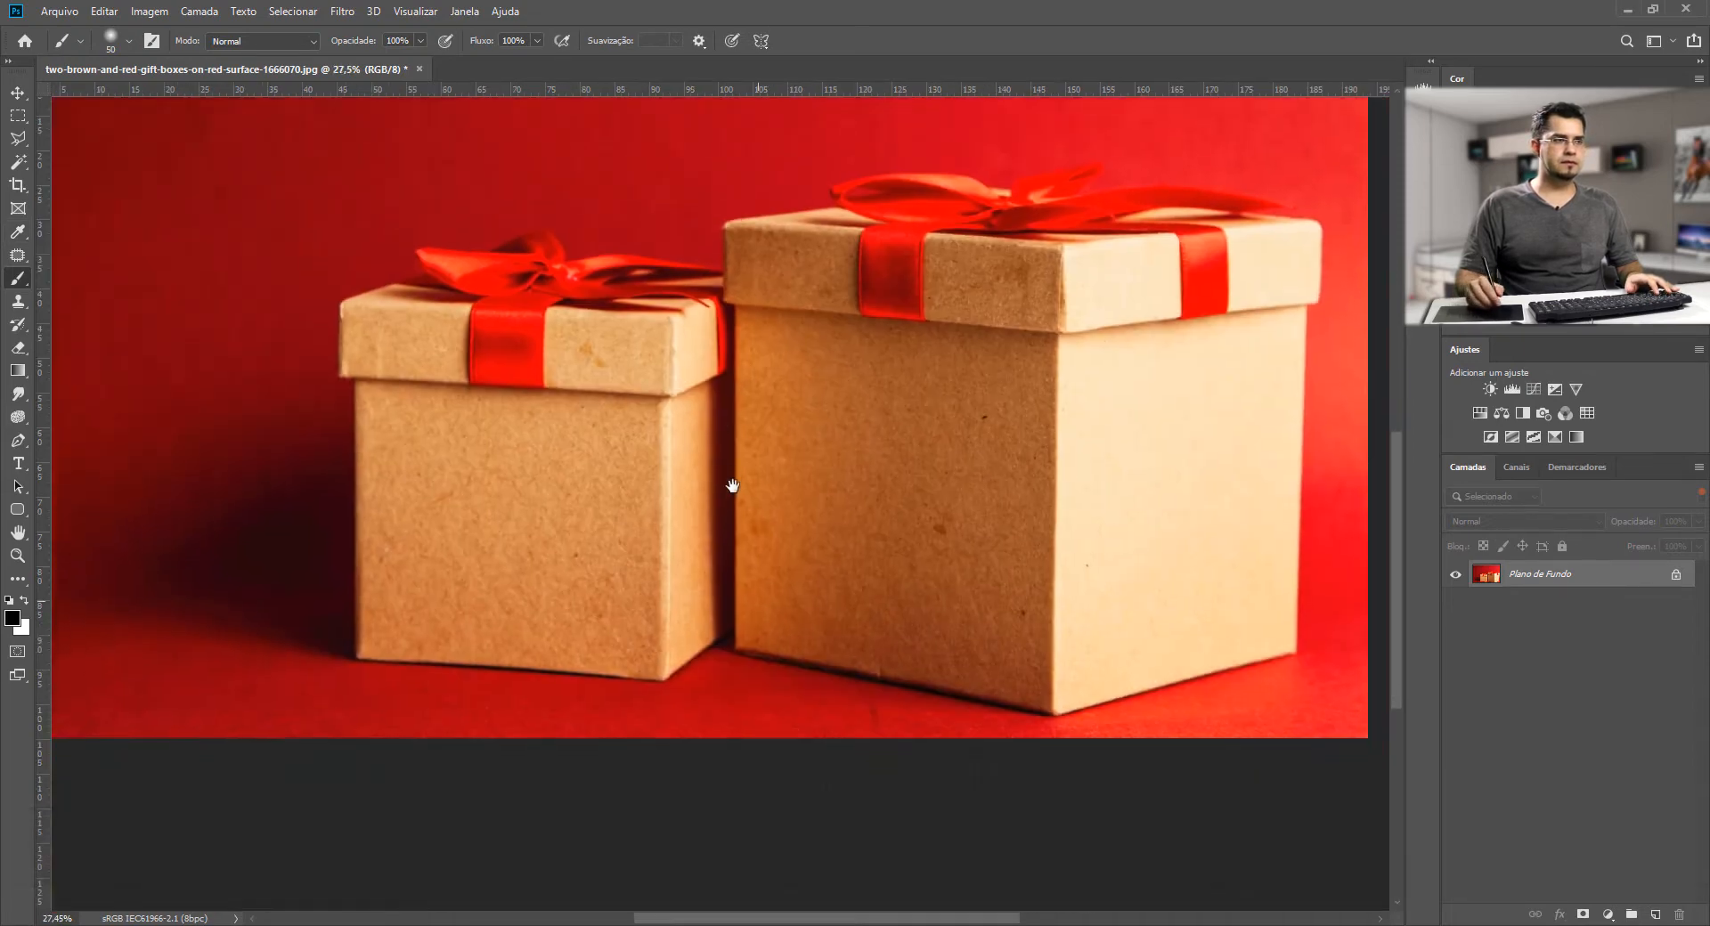
left_click(16, 442)
left_click_drag(370, 662, 427, 653)
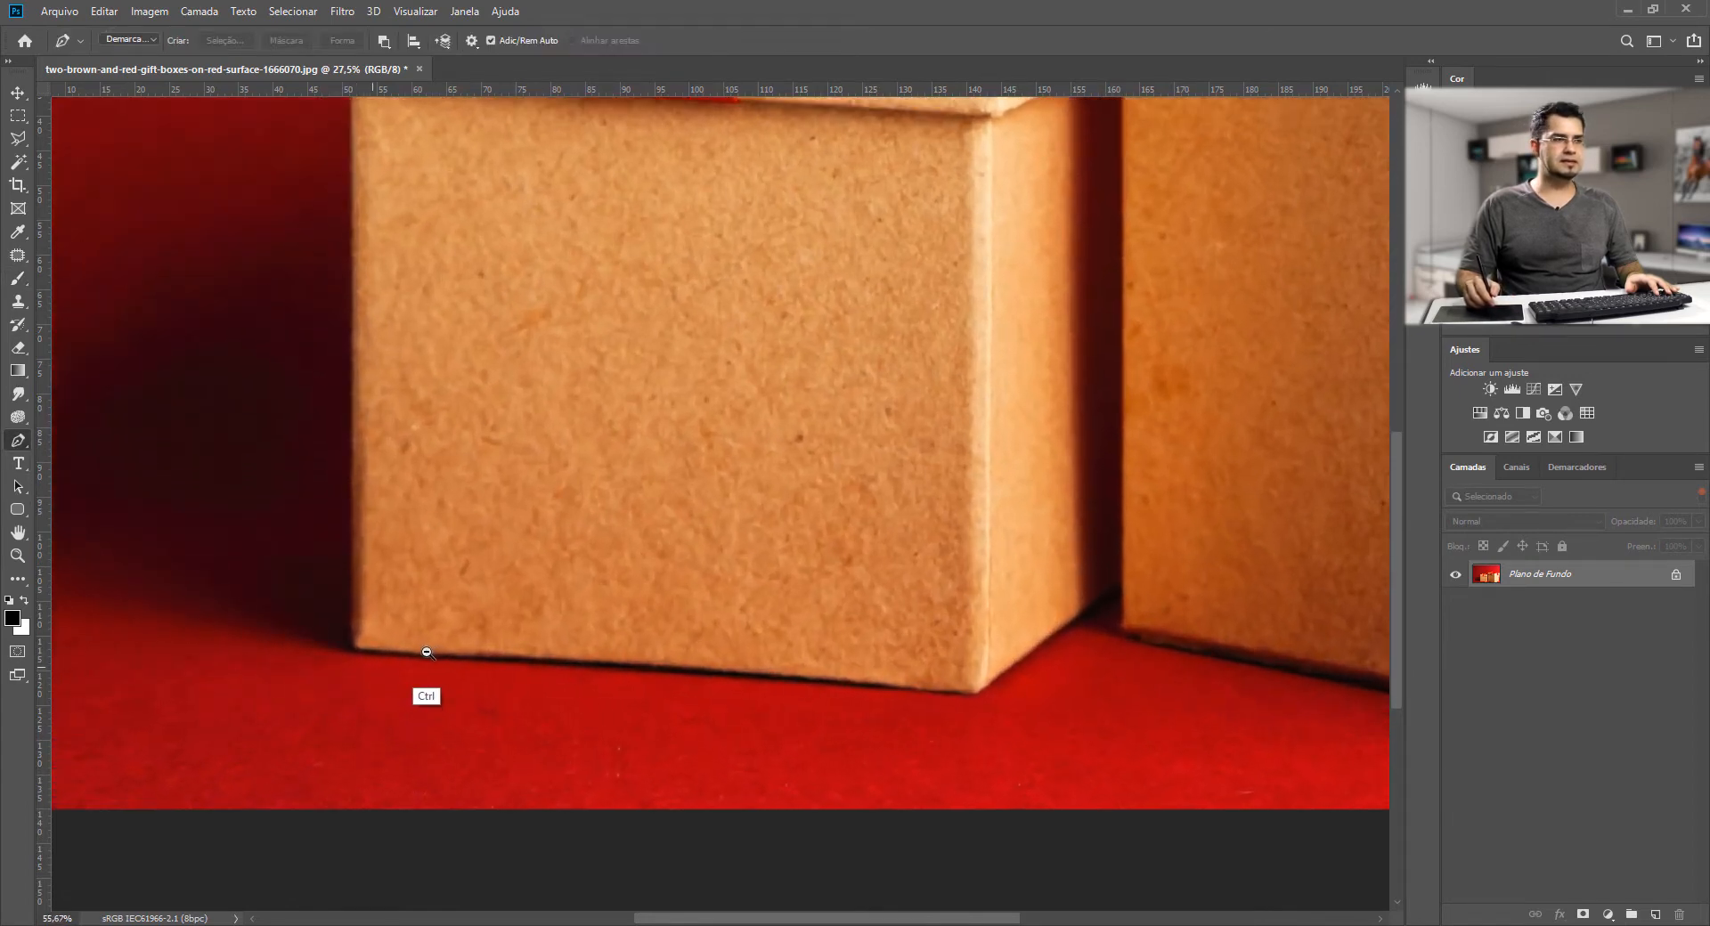
left_click(367, 651)
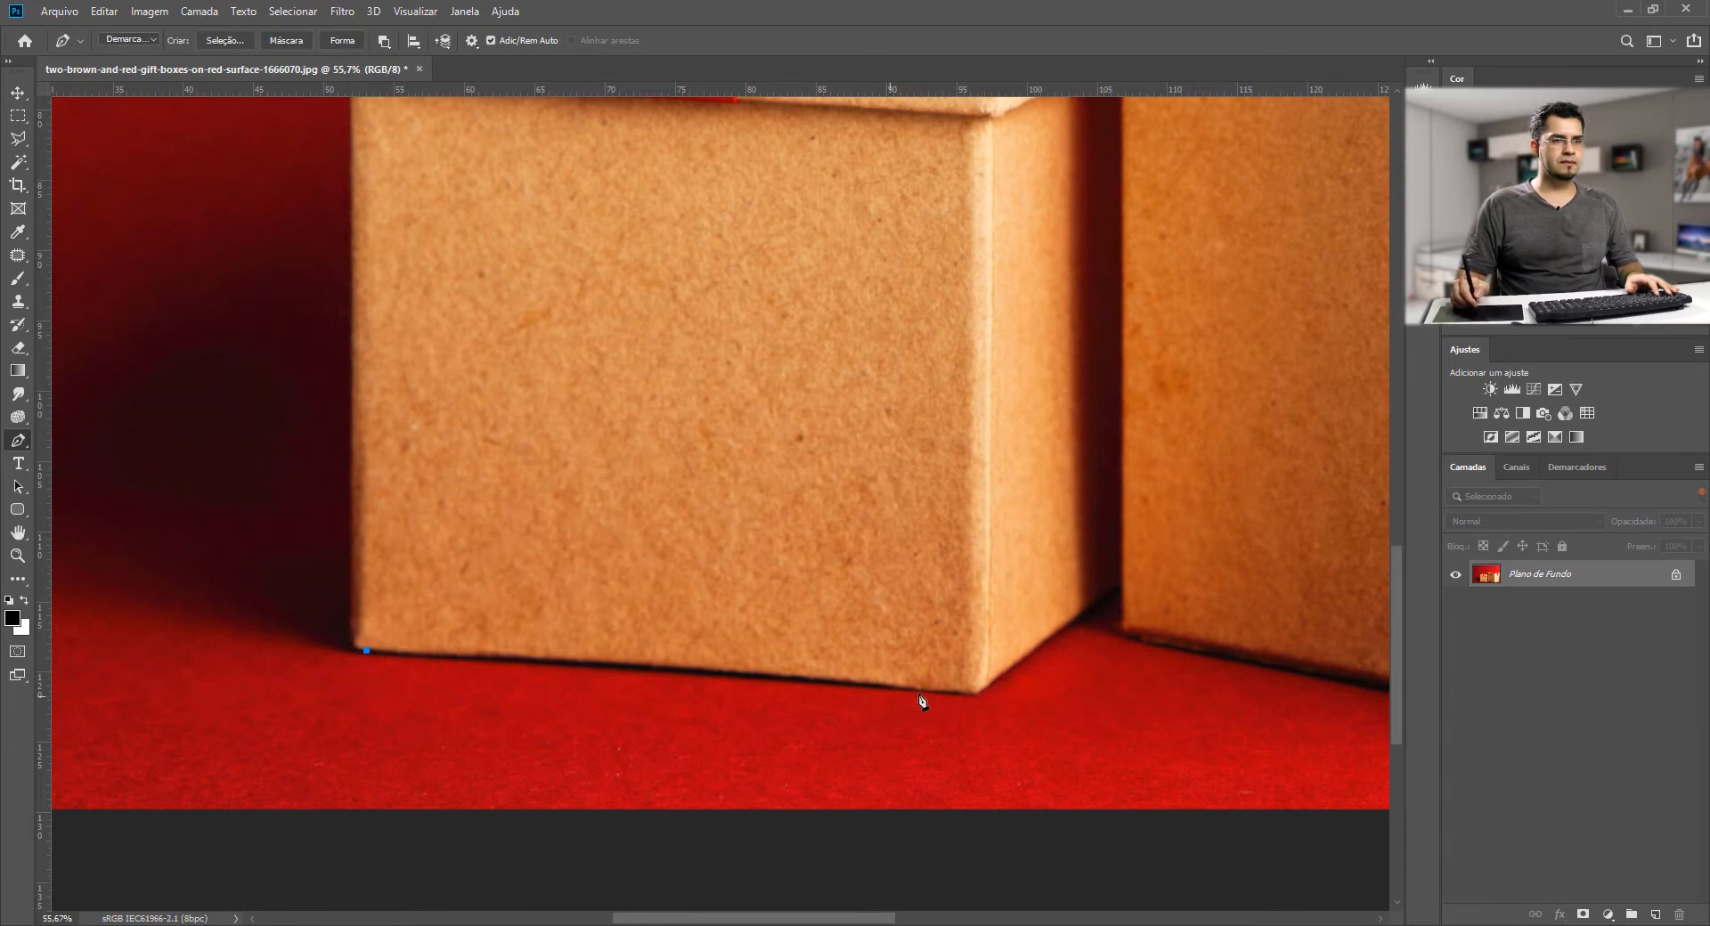
left_click_drag(967, 695, 1161, 718)
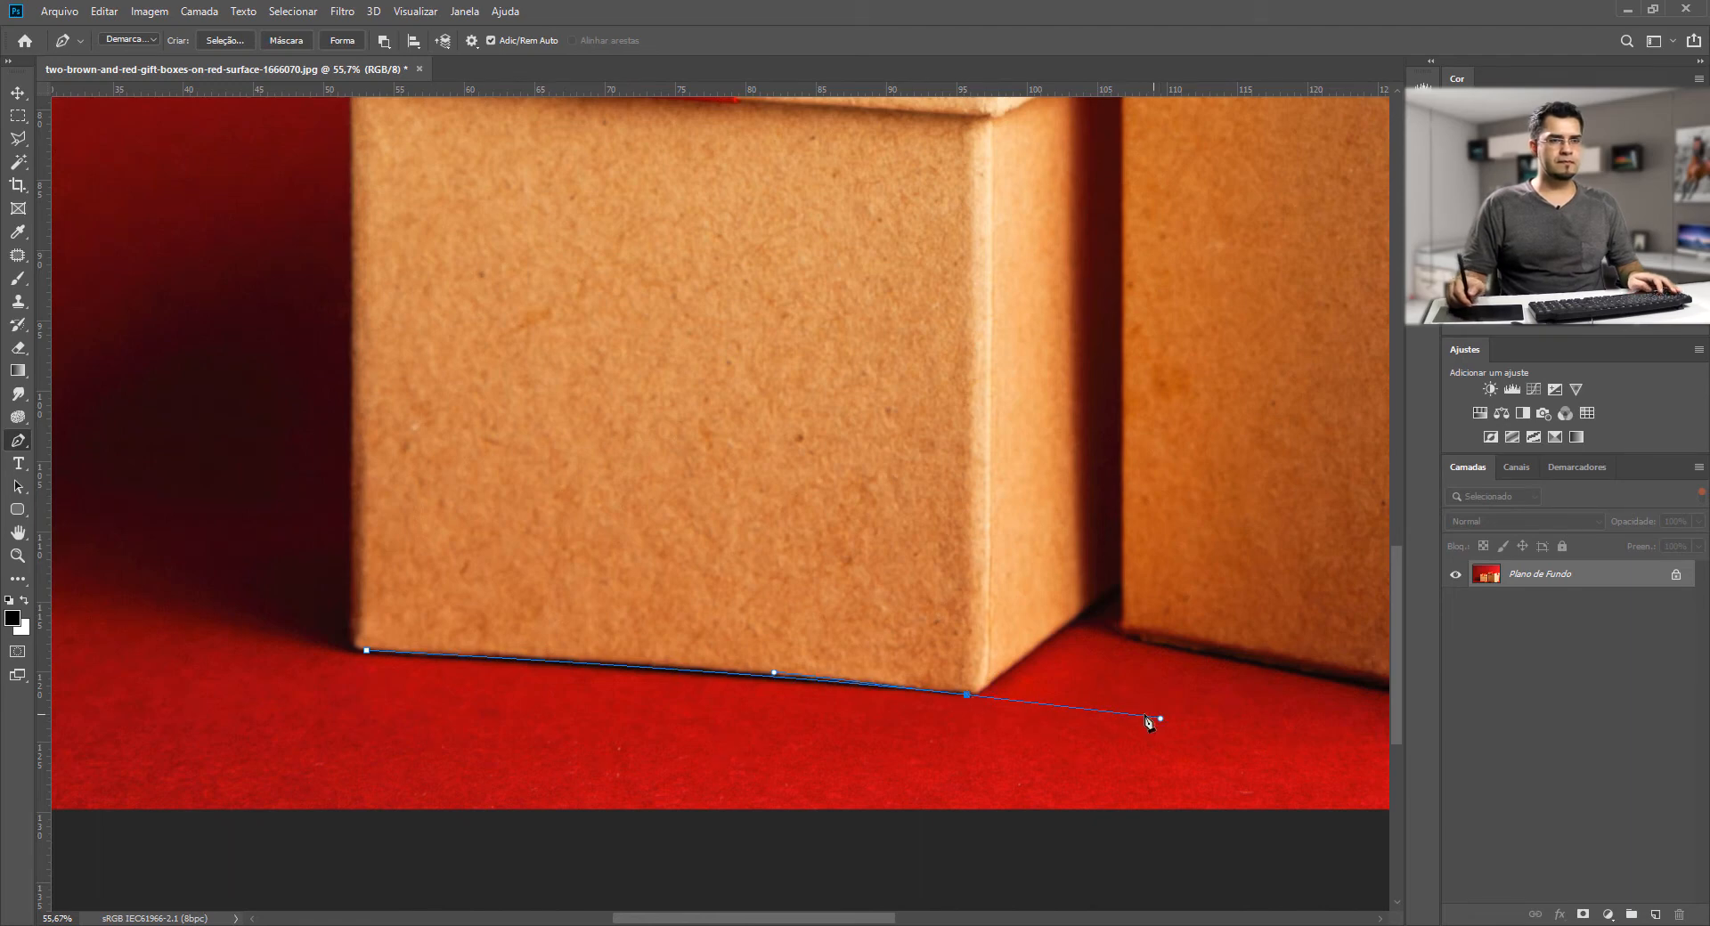
key("alt")
left_click(971, 697, "alt")
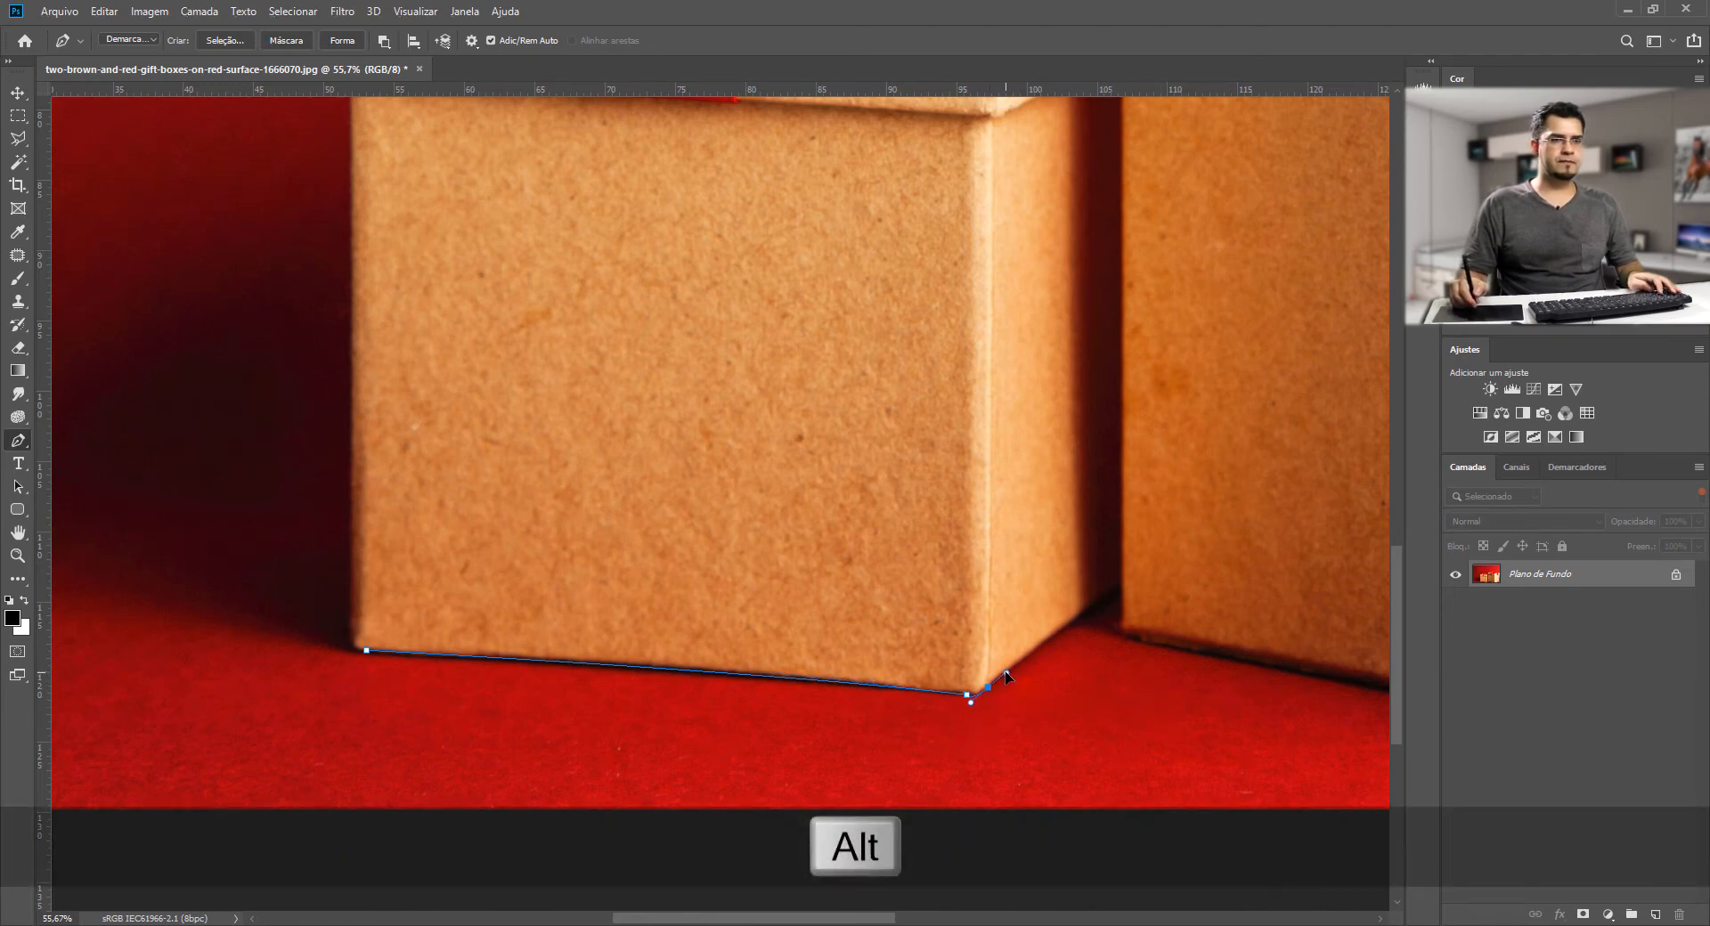
left_click(1007, 674)
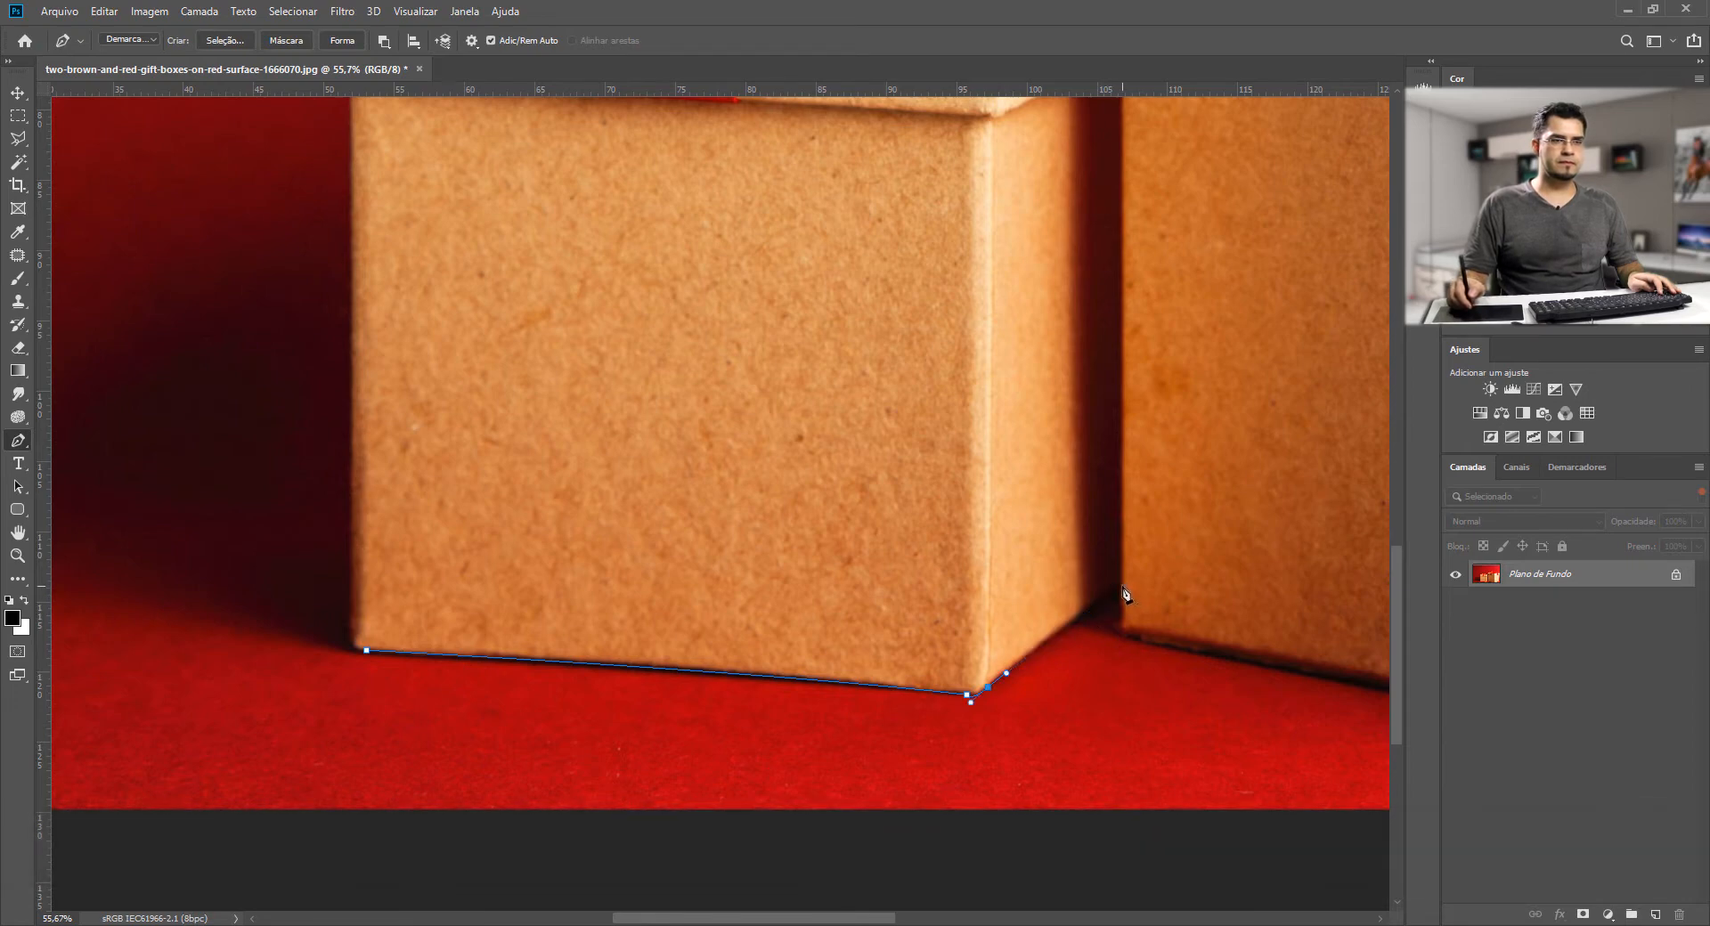
left_click(1130, 638)
- Continue the Pen path along both bottom edges of the large box to its lower-right corner
left_click_drag(863, 586, 341, 497)
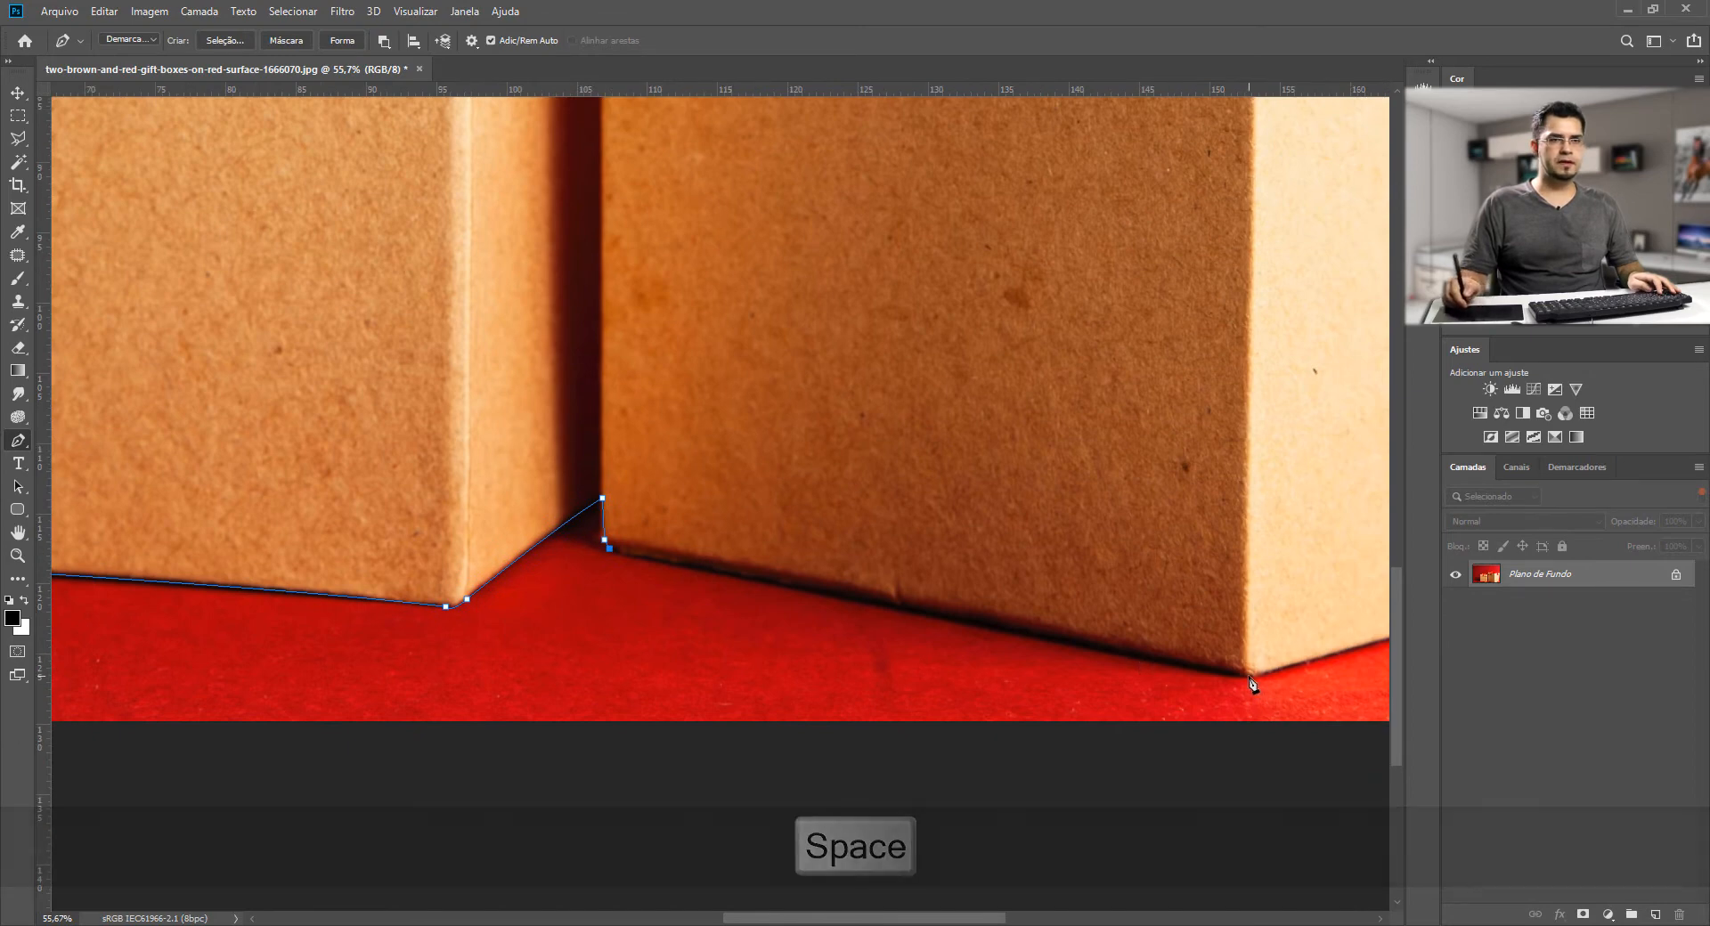
left_click_drag(1250, 679, 1340, 699)
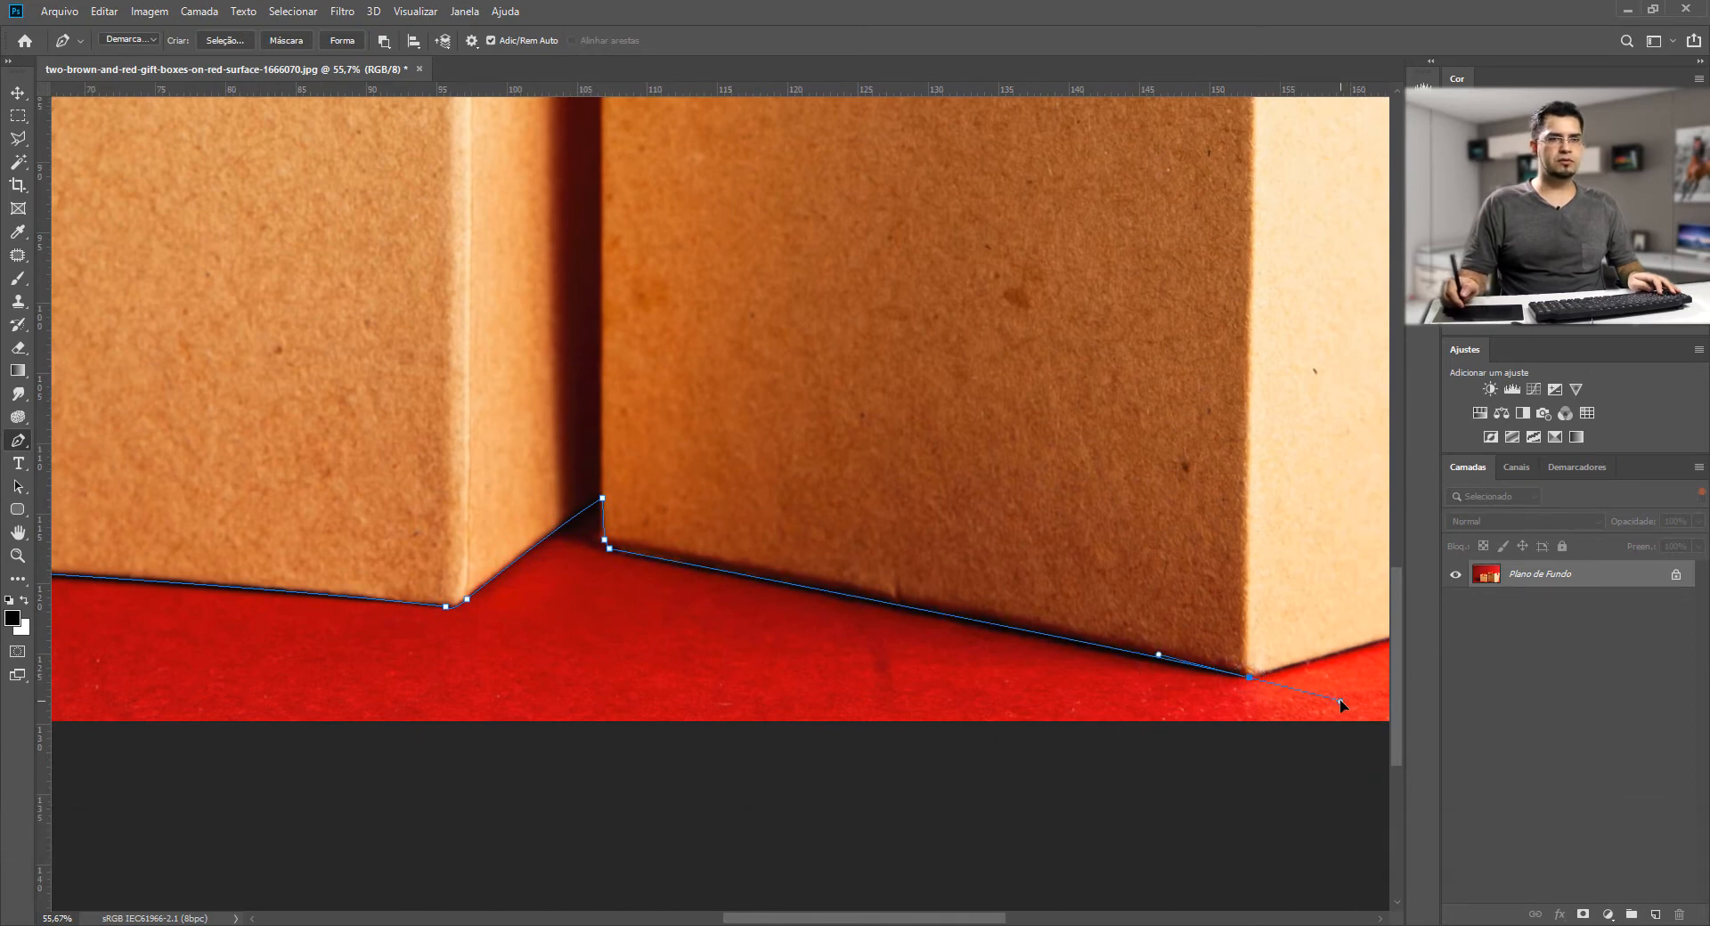
left_click_drag(1267, 614, 724, 622)
left_click_drag(873, 710, 882, 645)
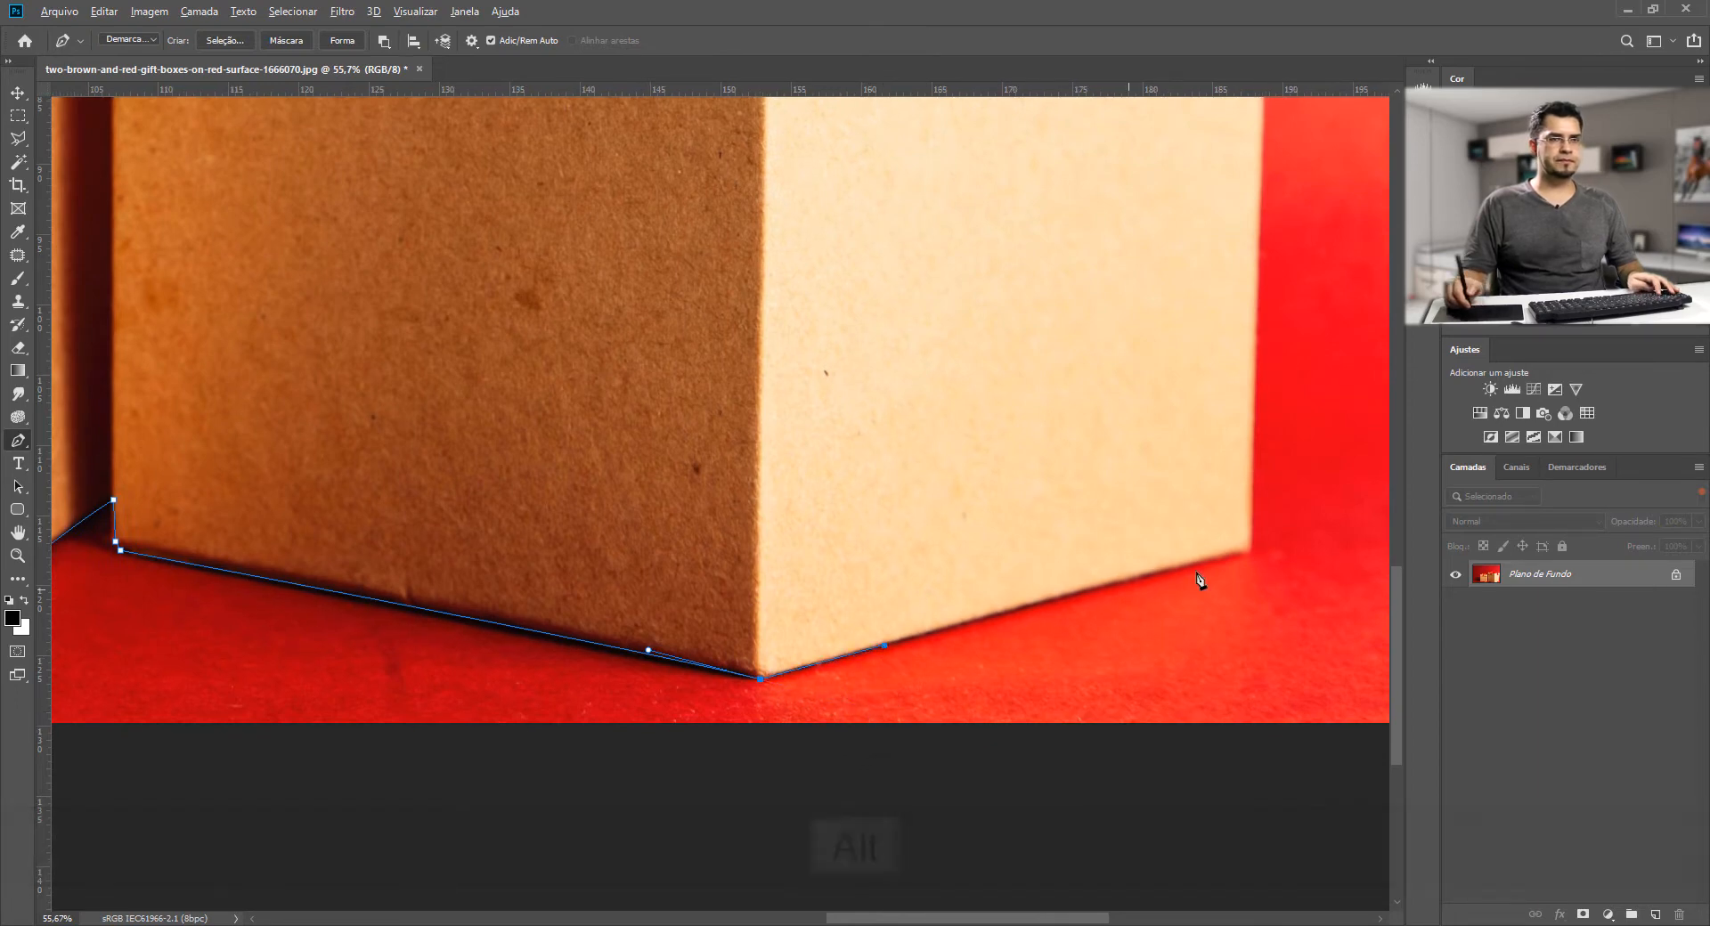
mouse_move(1246, 553)
left_mouse_down()
mouse_move(1313, 547)
mouse_move(1254, 522)
left_mouse_up()
left_click(1246, 553, "alt")
- Extend the Pen path up the large box's right side, around the lid's corner to the ribbon tip
left_click_drag(1254, 522, 1075, 682)
left_click_drag(1088, 161, 814, 332)
left_click_drag(818, 179, 819, 154)
left_click_drag(817, 210, 720, 532)
left_click(818, 179, "alt")
left_click(707, 570)
left_click_drag(724, 423, 719, 520)
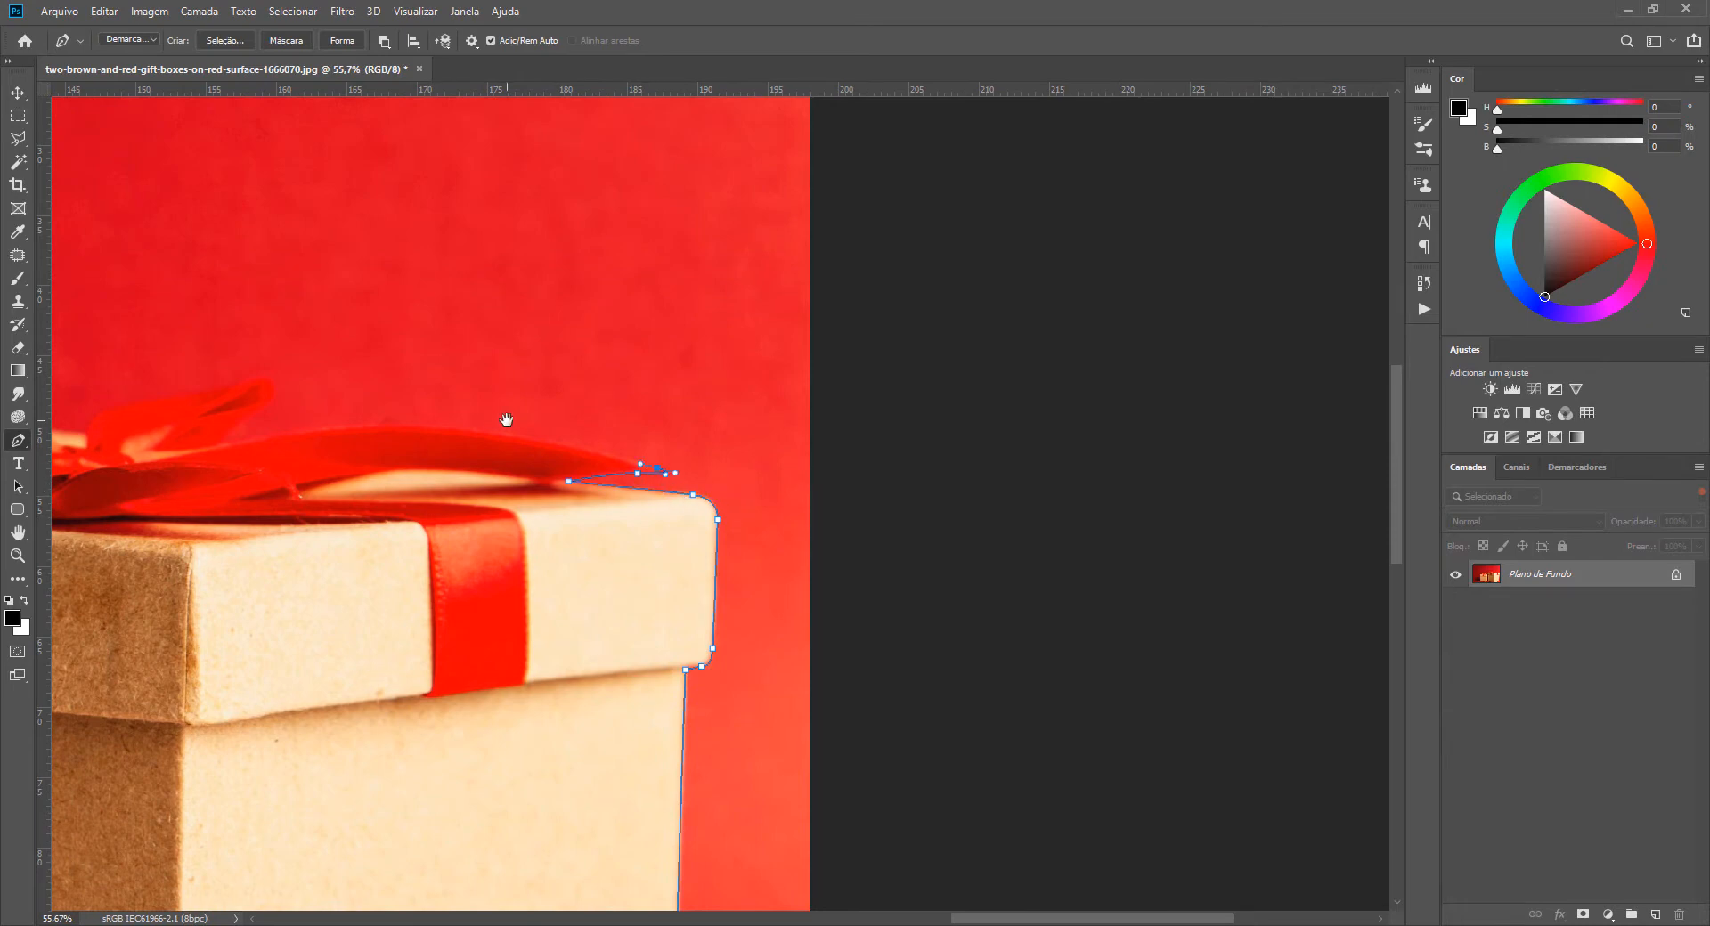
- Trace the large box's ribbon bow with the Pen path and continue around the lid's upper-left corner
left_click_drag(507, 420, 814, 421)
left_click_drag(533, 444, 354, 503)
left_click_drag(567, 413, 587, 401)
left_click(409, 414, "alt")
left_click_drag(396, 436, 394, 454)
left_click(397, 435, "alt")
left_click(350, 432)
left_click_drag(263, 407, 819, 404)
left_click(585, 429)
left_click_drag(592, 454, 604, 472)
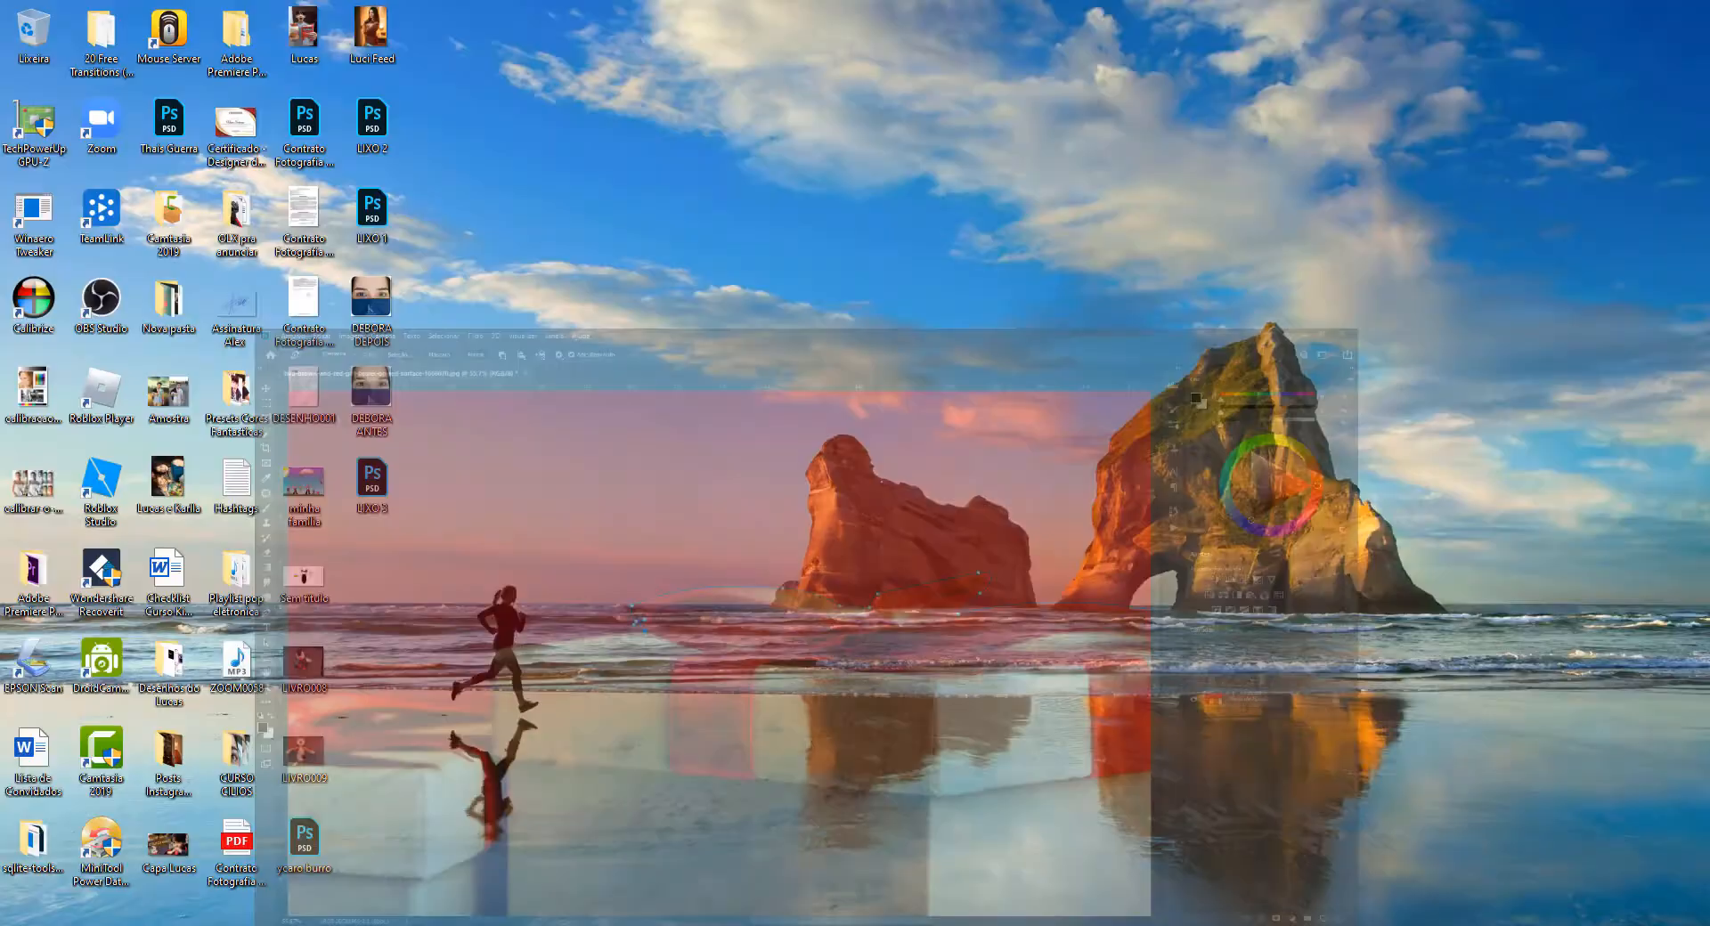
left_click_drag(364, 499, 360, 504)
left_click(368, 594)
- Trace the small box's ribbon bow with curved Pen segments down to its lid
scroll(368, 594, "left", 5)
left_click_drag(731, 565, 688, 573)
left_click(497, 561)
left_click(433, 560)
left_click_drag(346, 559, 306, 580)
left_click(370, 606)
- Outline the small box's lid corner and left side, and close the Pen path at its starting point
scroll(210, 672, "down", 2)
scroll(210, 672, "left", 4)
left_click(730, 423)
left_click_drag(718, 469, 718, 503)
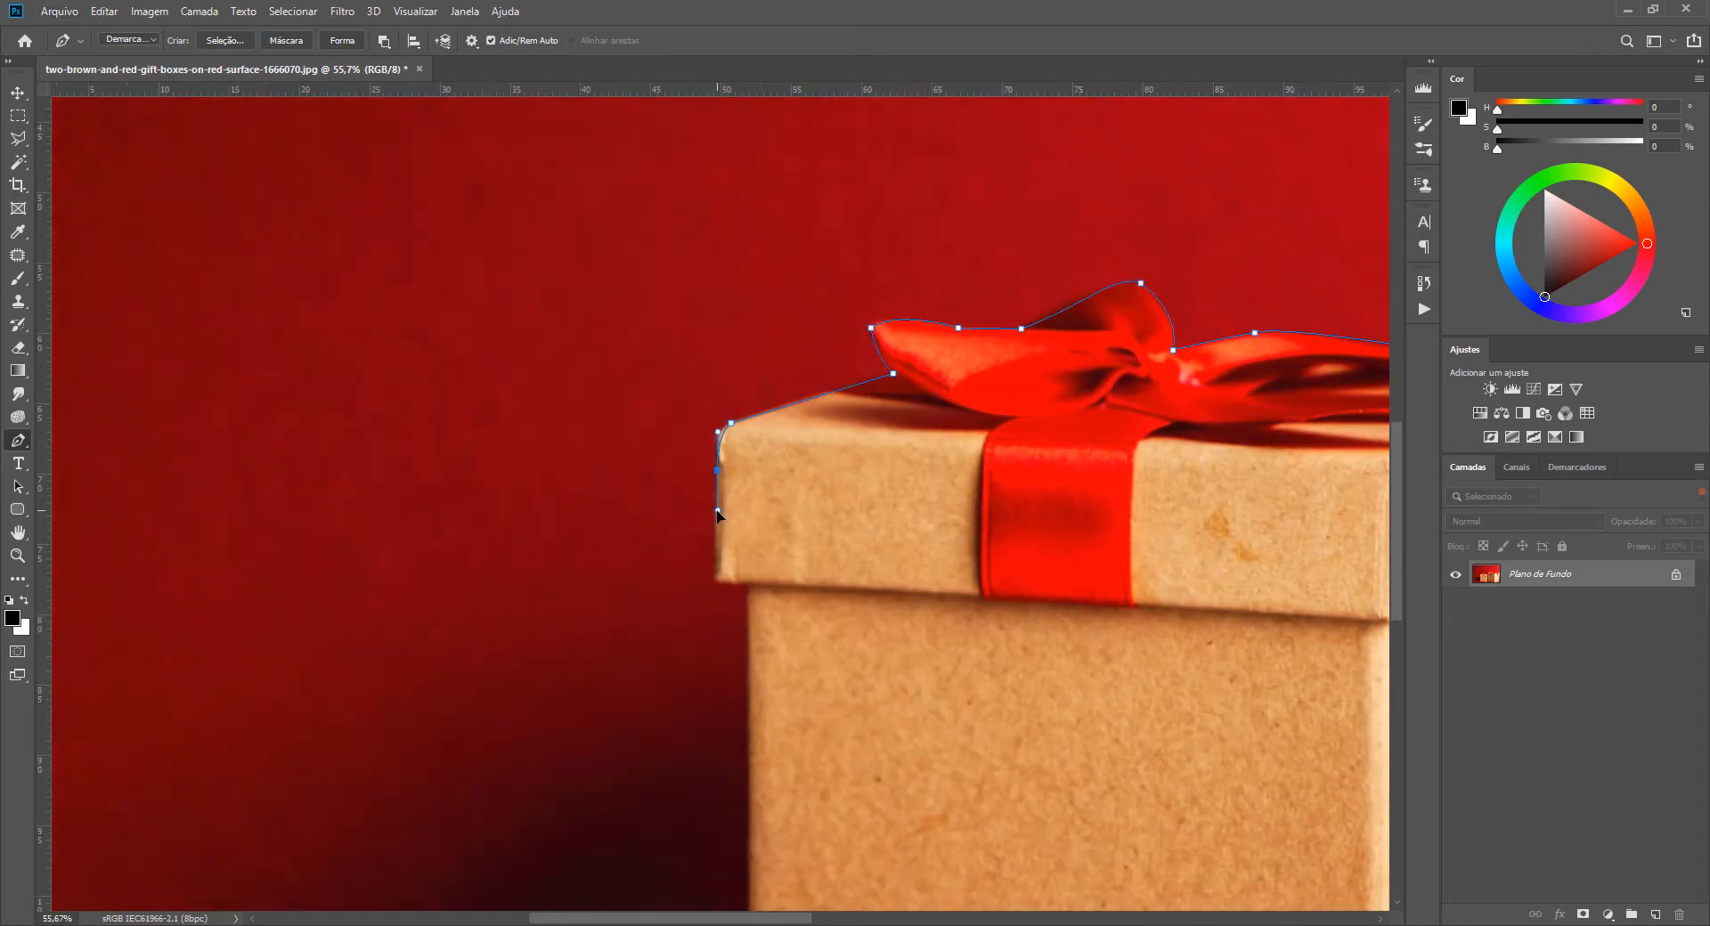
scroll(748, 594, "down", 4)
scroll(748, 593, "right", 1)
left_click(649, 716)
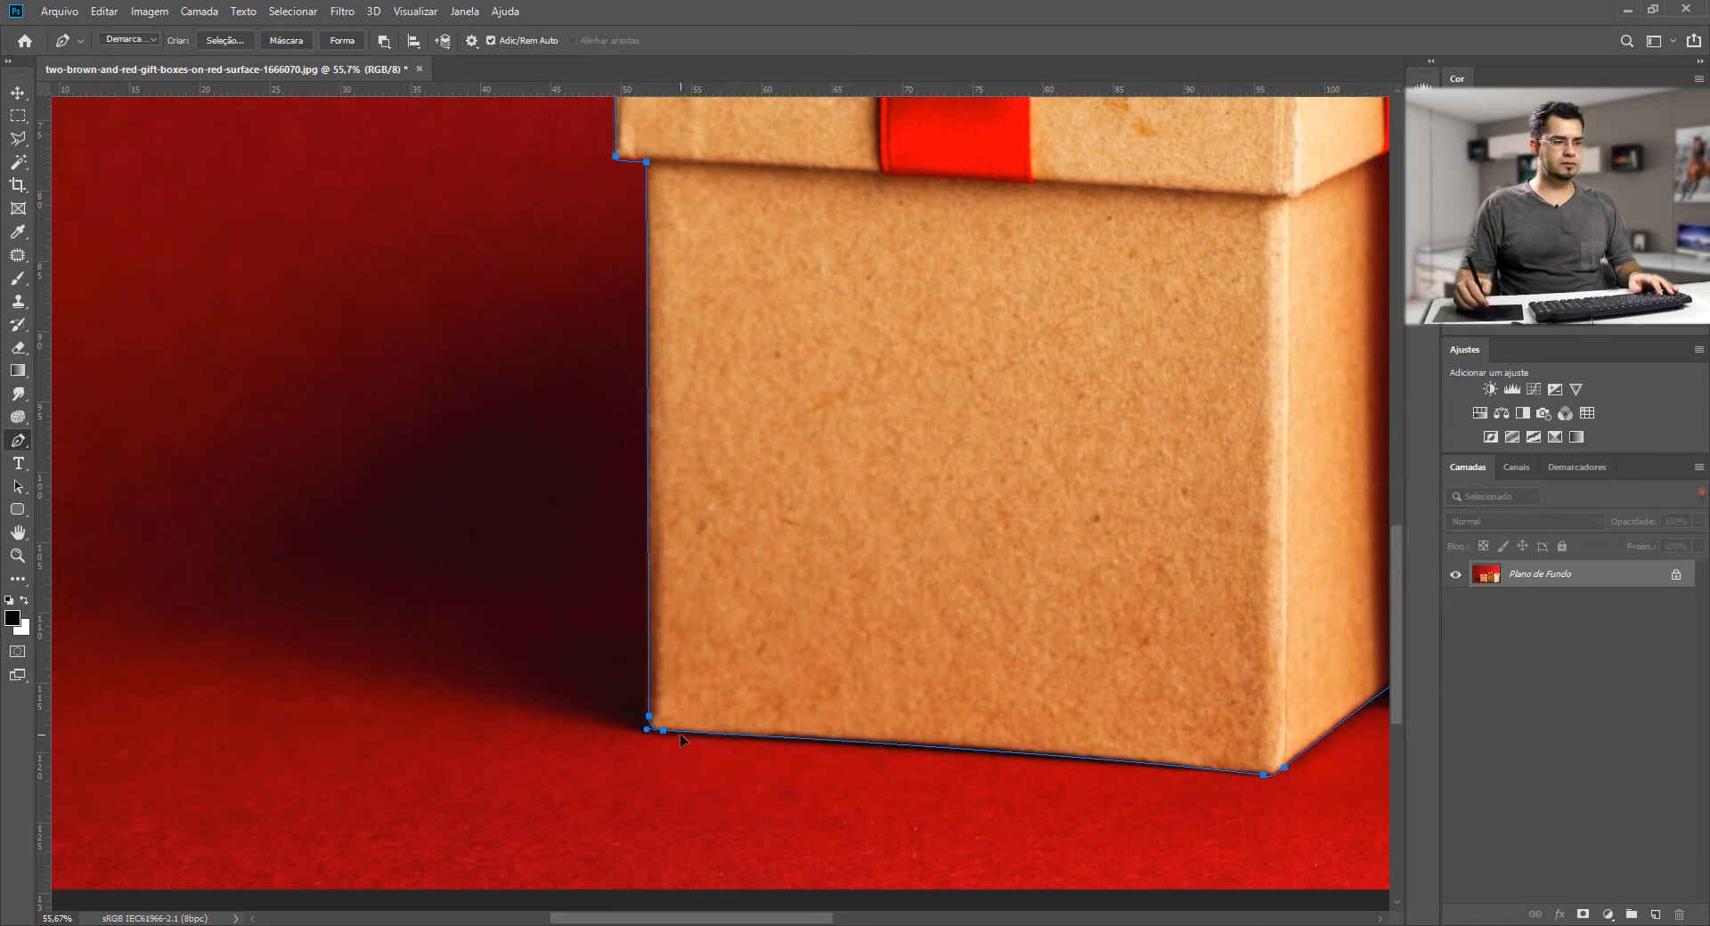
- Convert the closed path around both boxes into a new anti-aliased selection with a 2-pixel feather radius
key("ctrl+0")
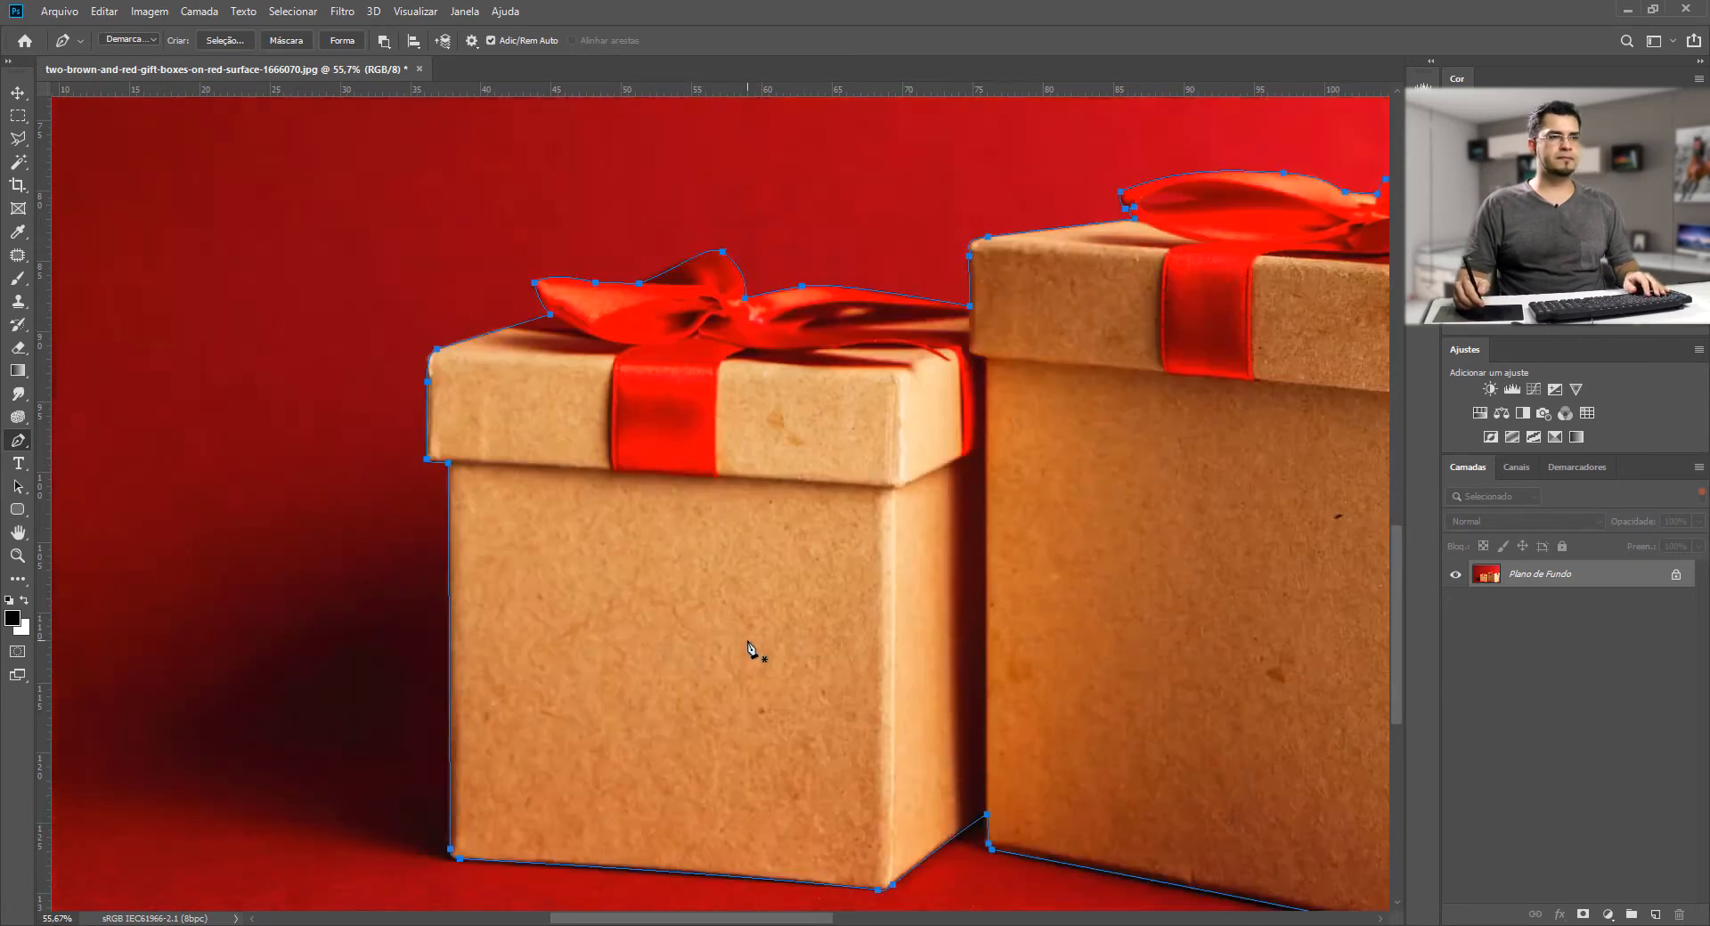
right_click(773, 638)
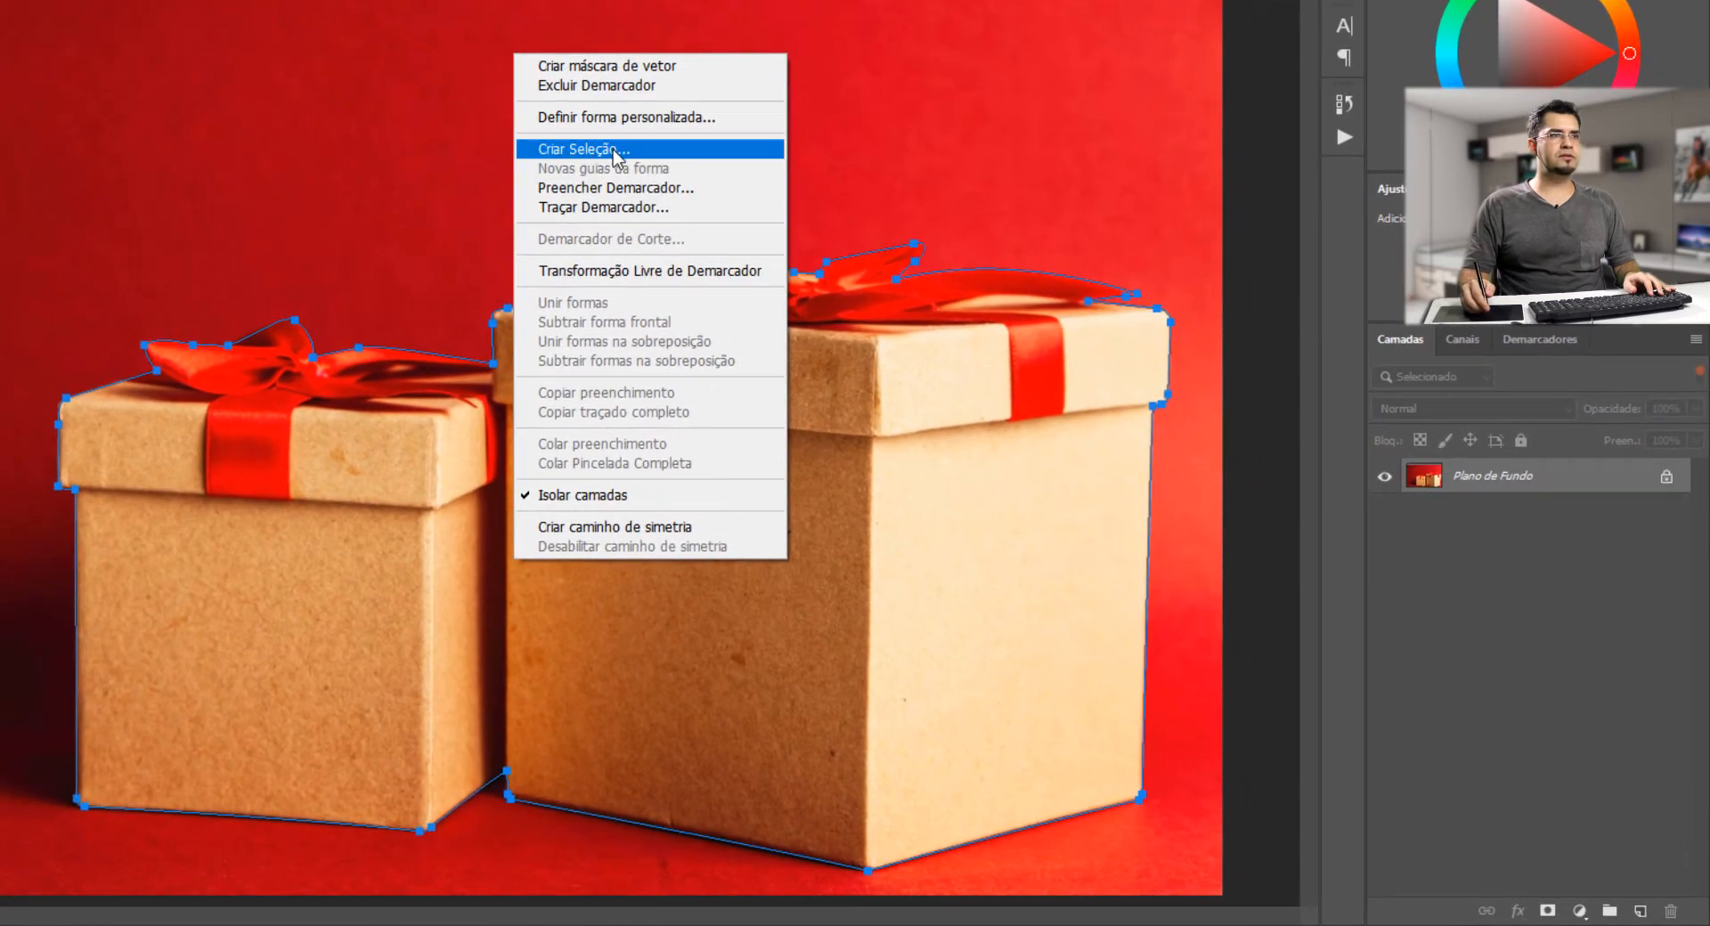
left_click(615, 149)
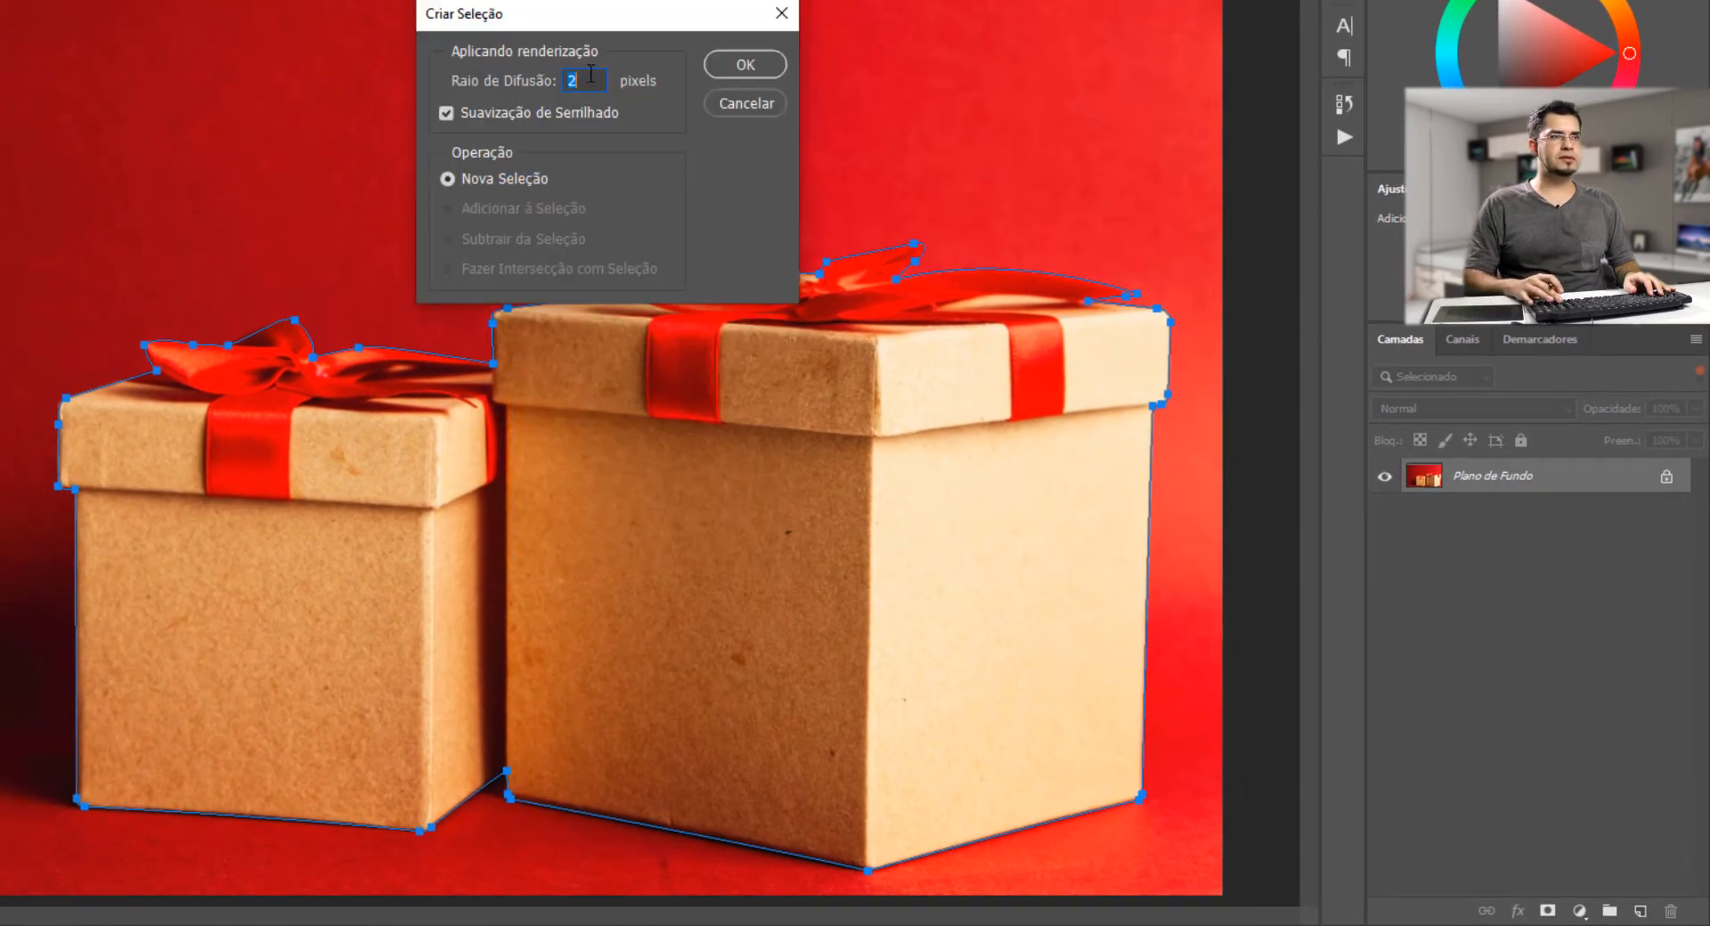
left_click(736, 66)
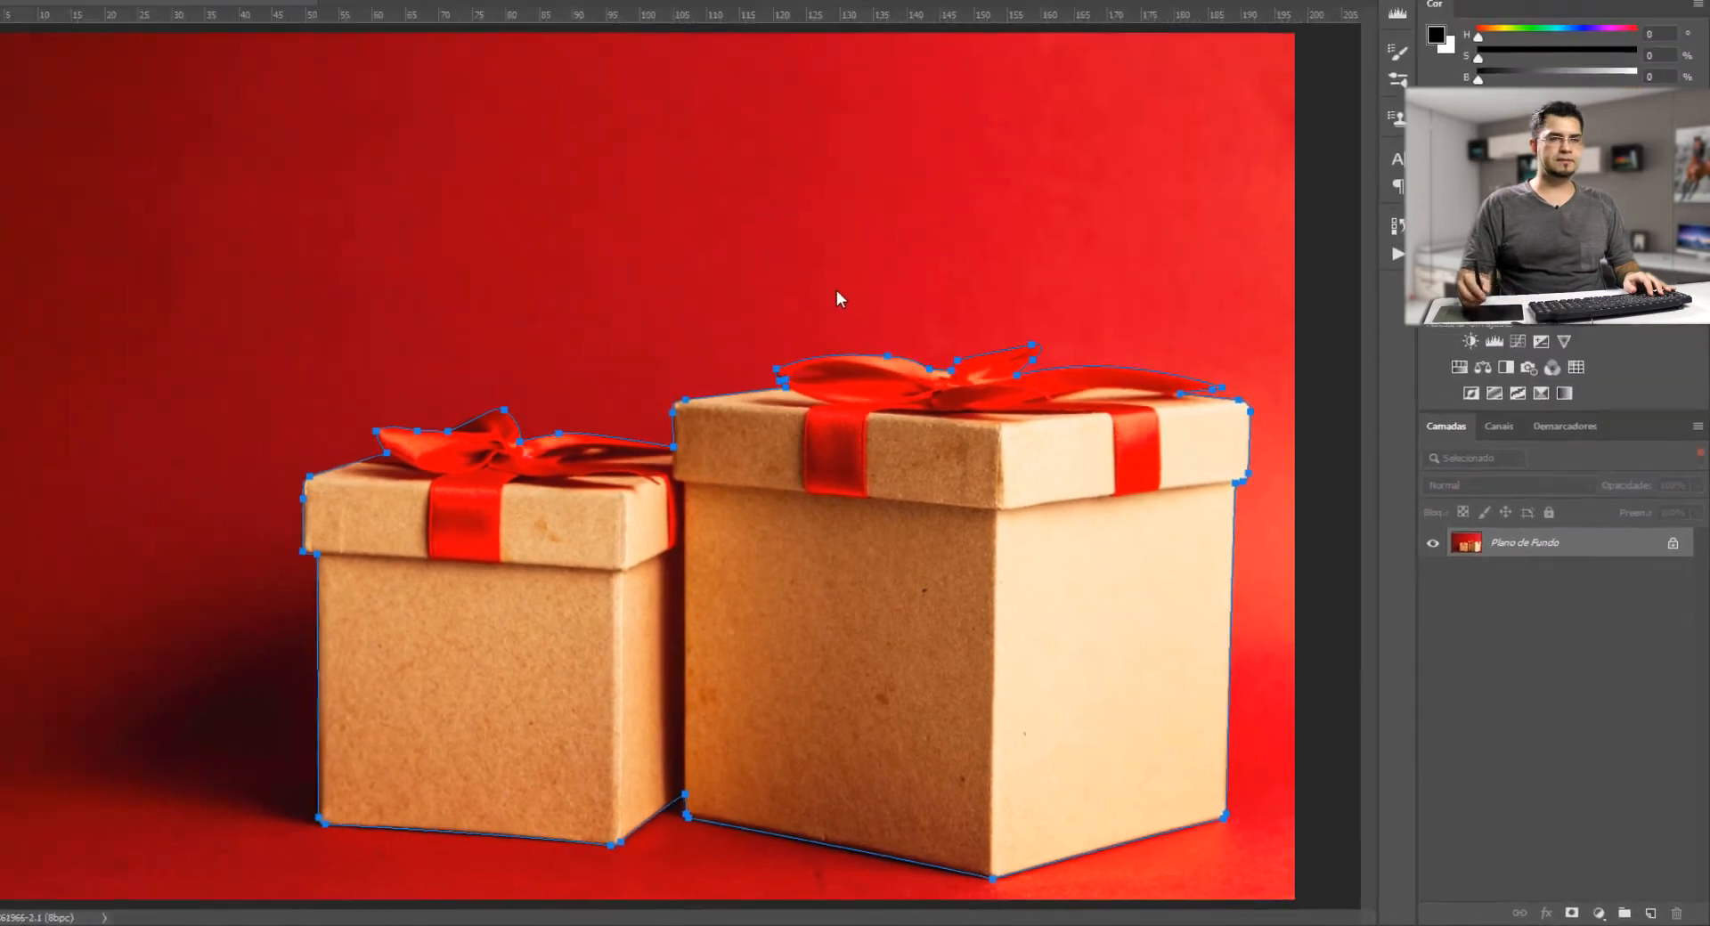
- Keep the two boxes as the selected area, copy them to a new layer, and hide the background layer
key("ctrl+shift+i")
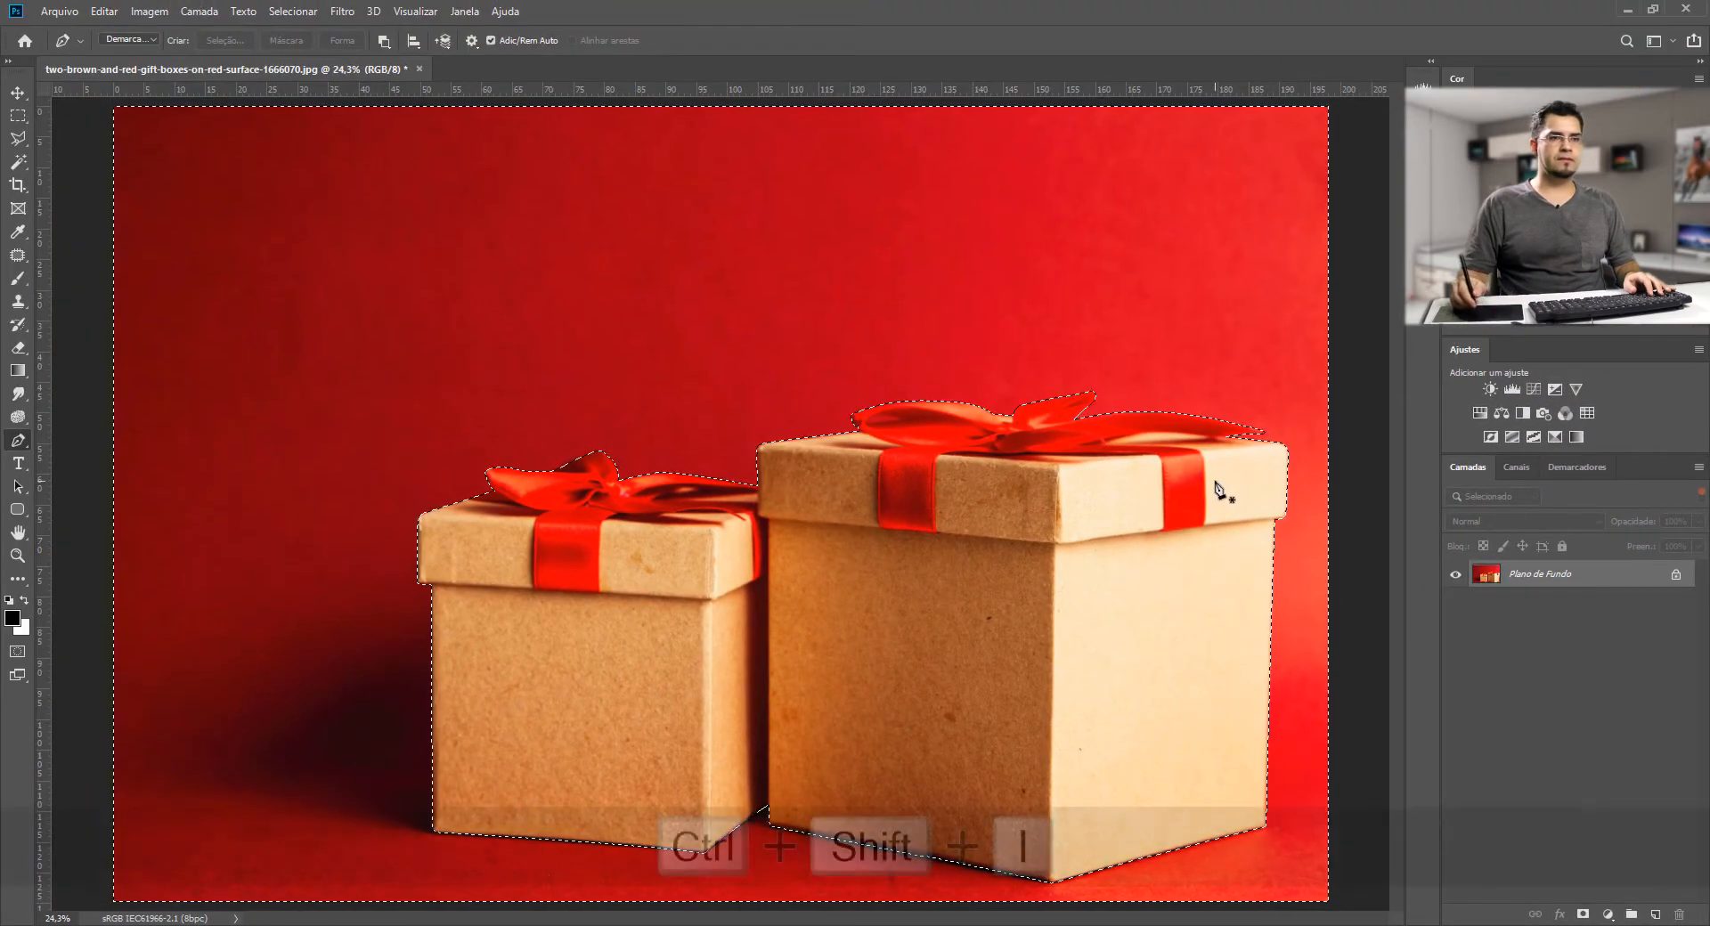
key("ctrl+shift+i")
key("ctrl+j")
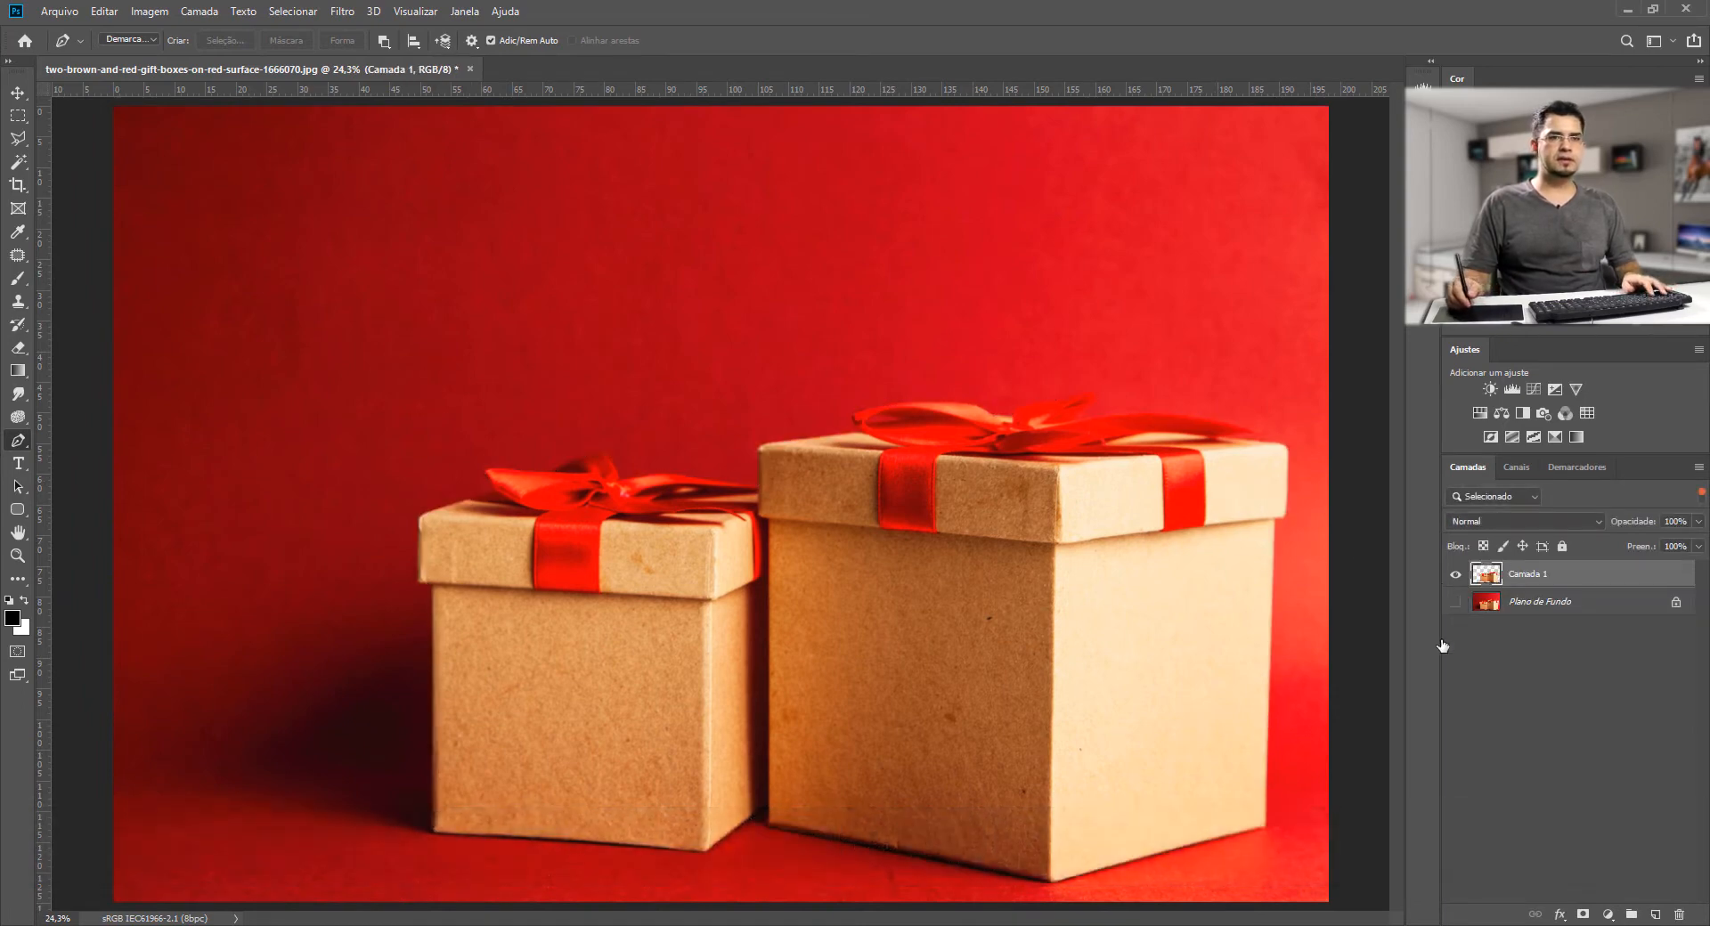
left_click(1456, 602)
key("v")
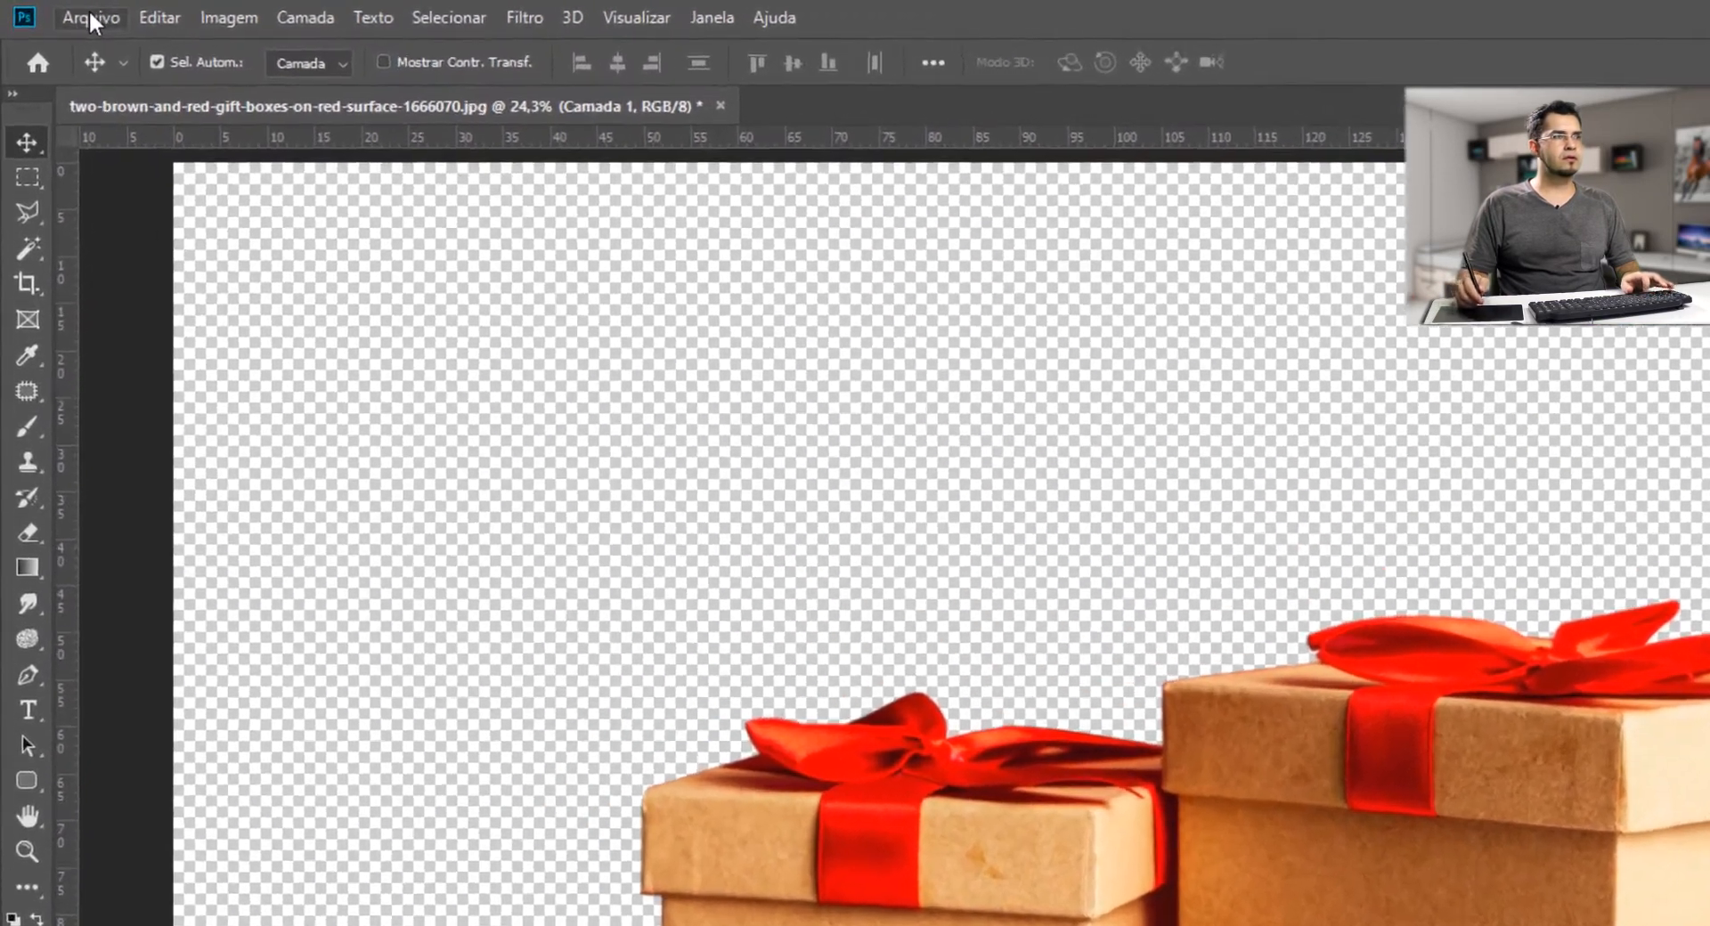
- Create a new document 5000 pixels wide and 4800 pixels high at 70 pixels per inch in RGB color mode
left_click(59, 12)
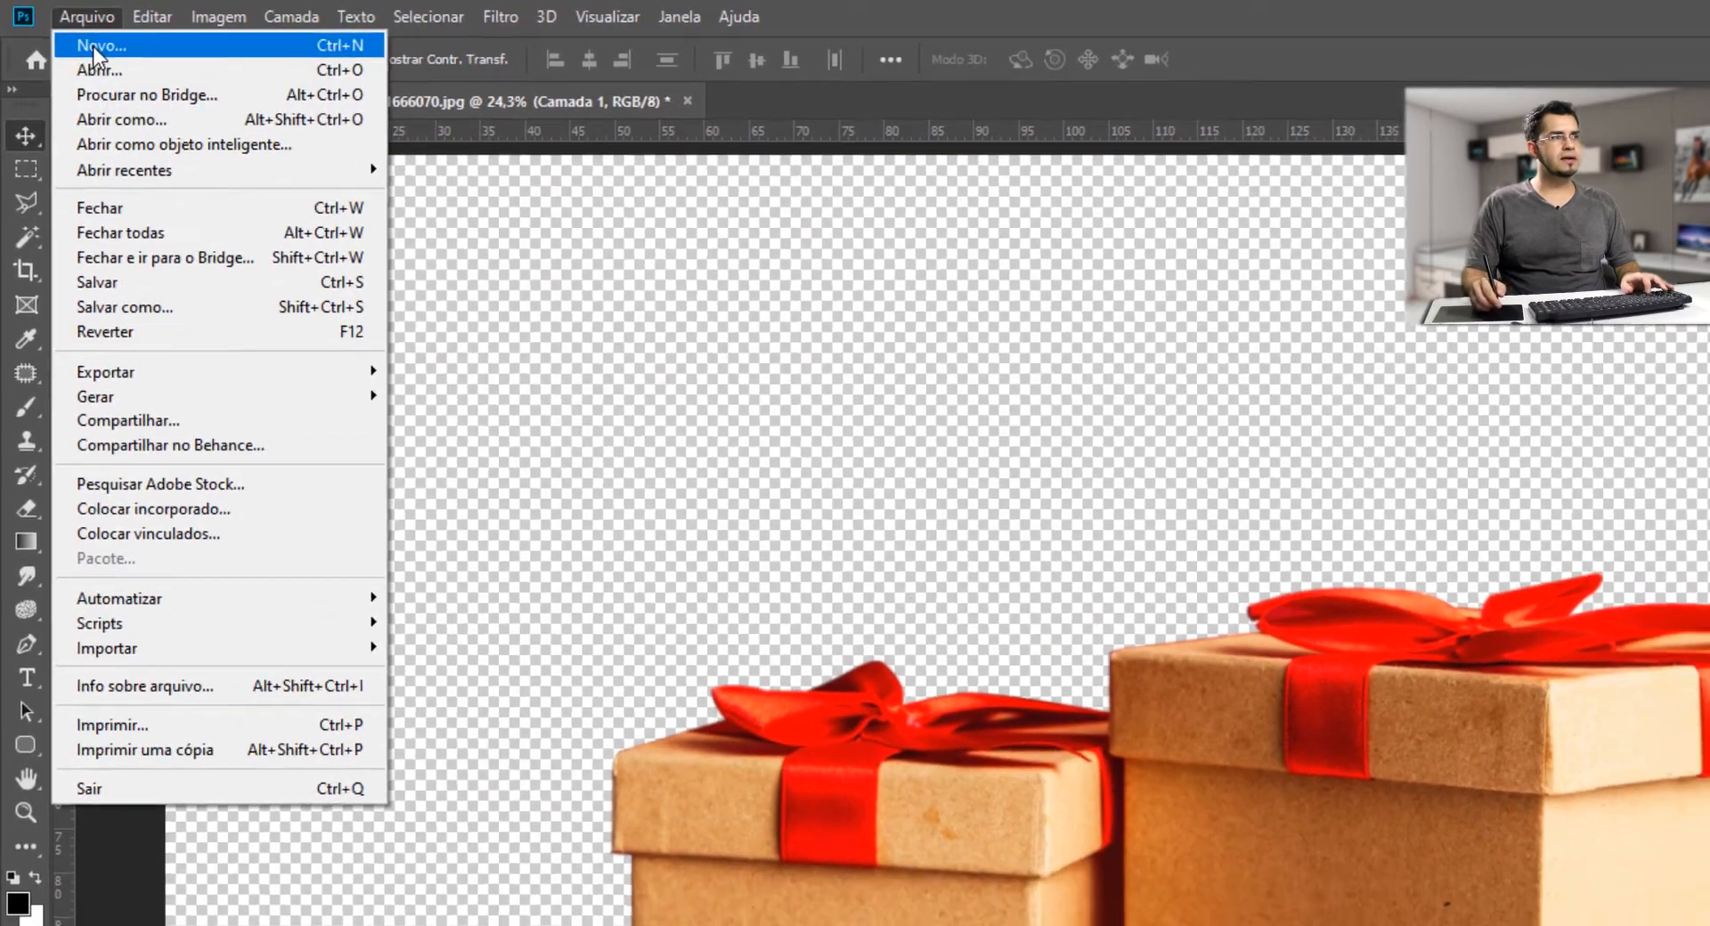
left_click(100, 49)
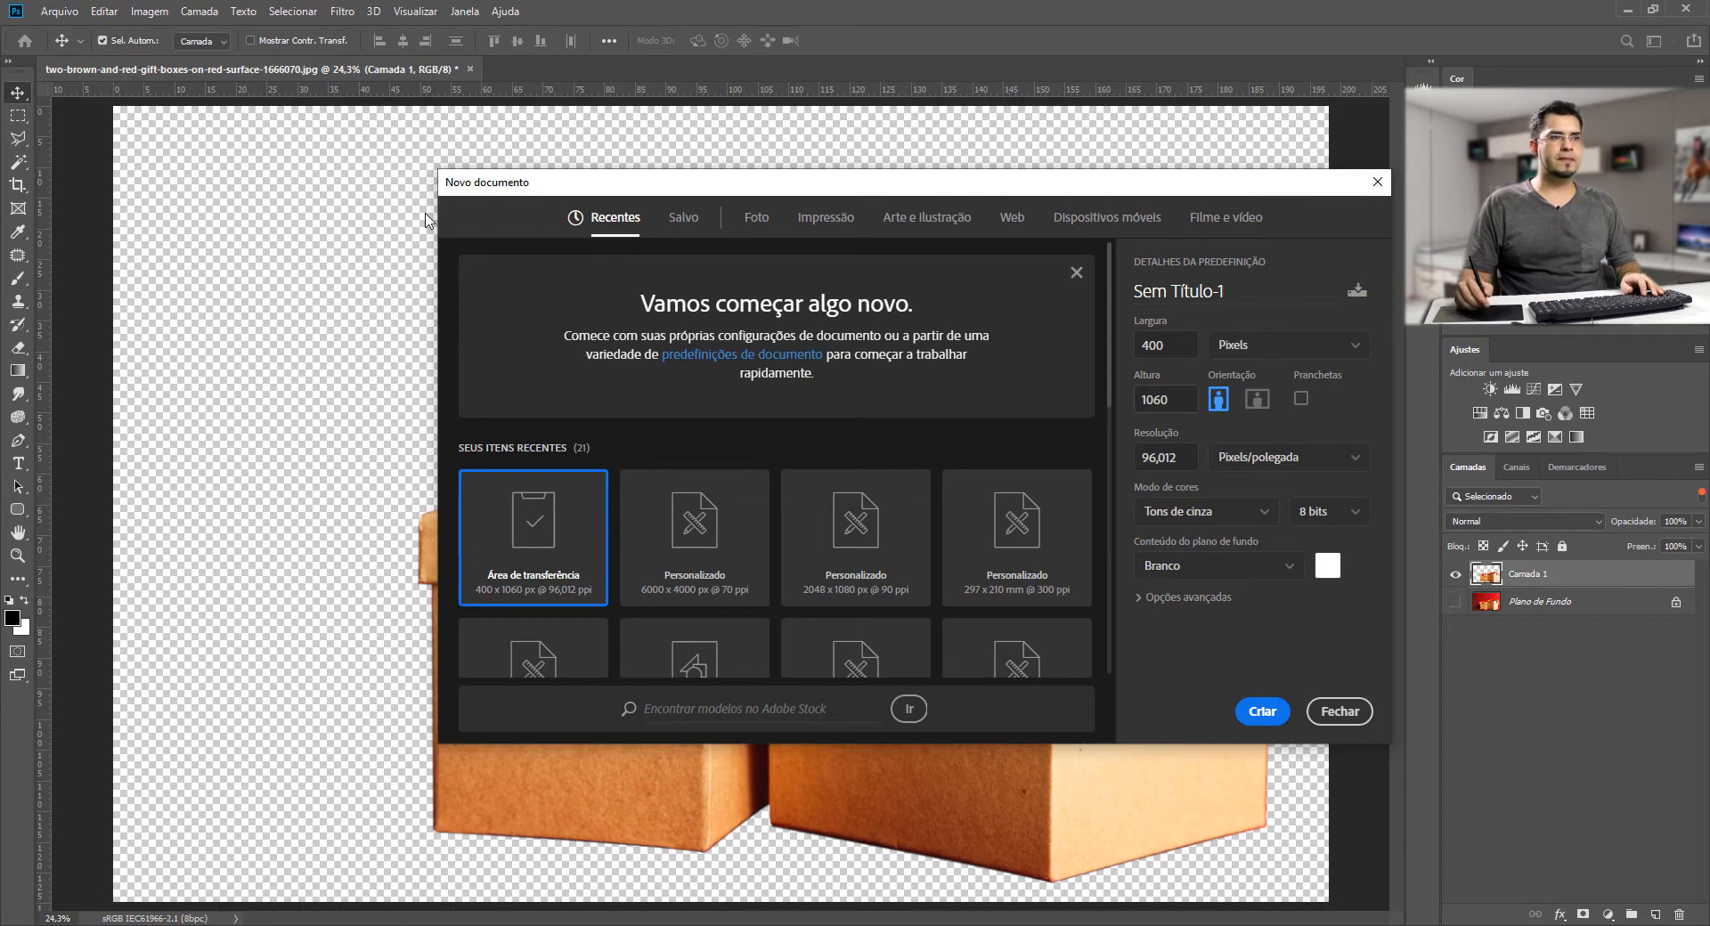
key("Tab")
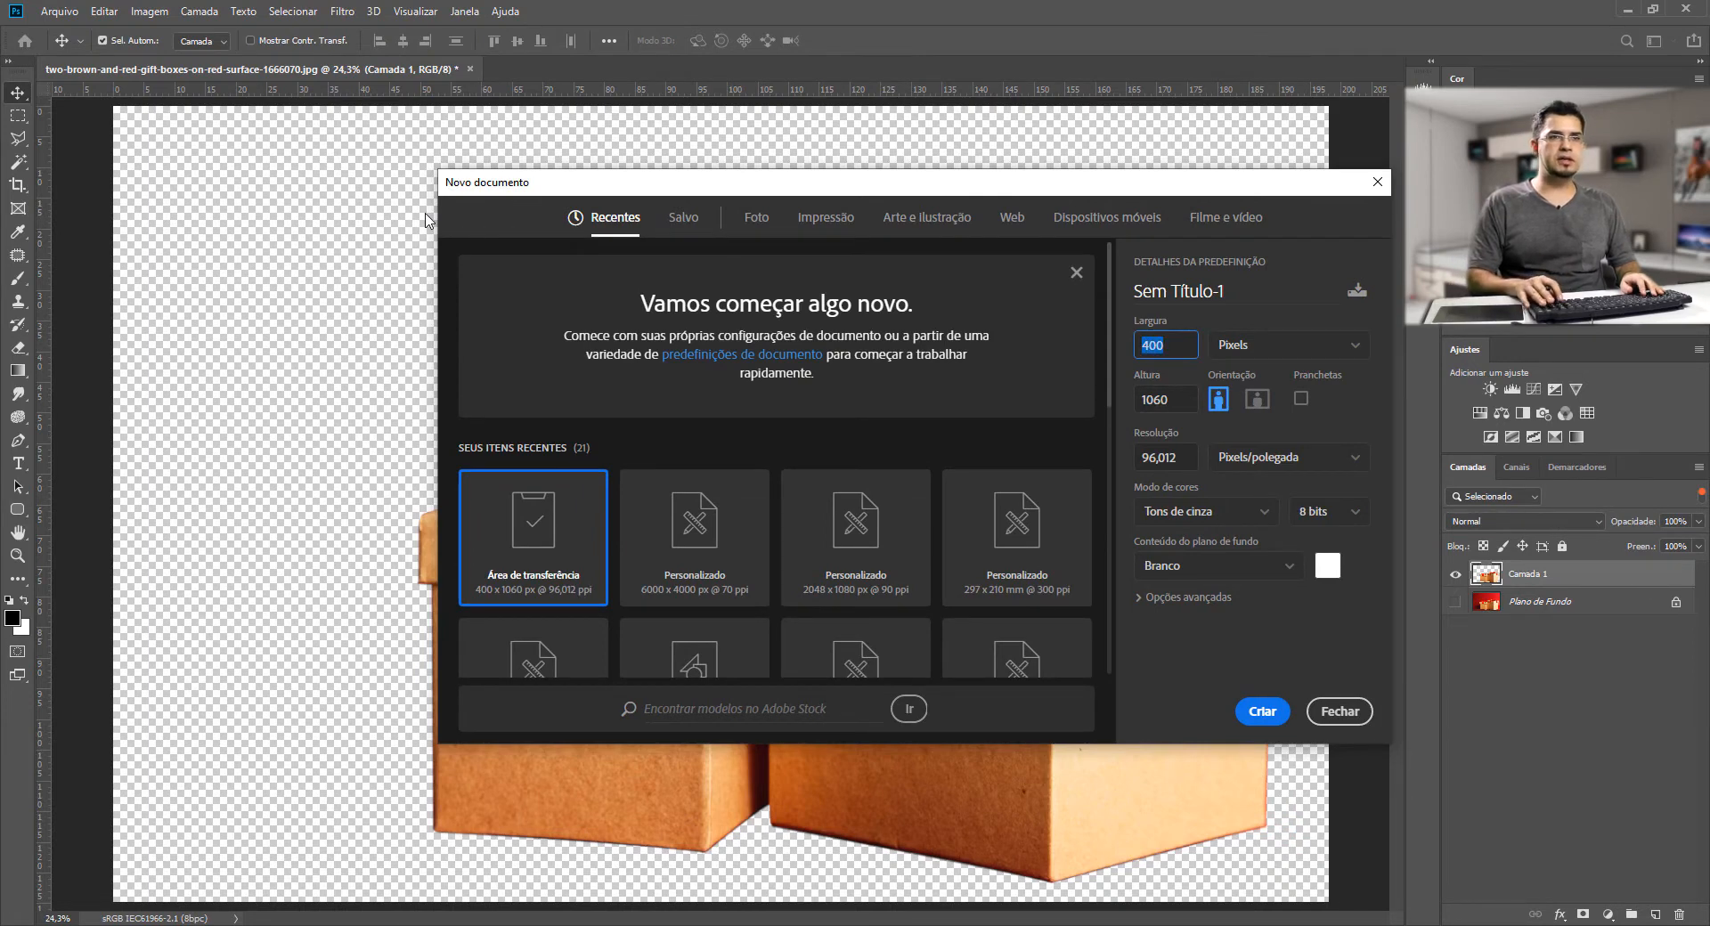
type("5000")
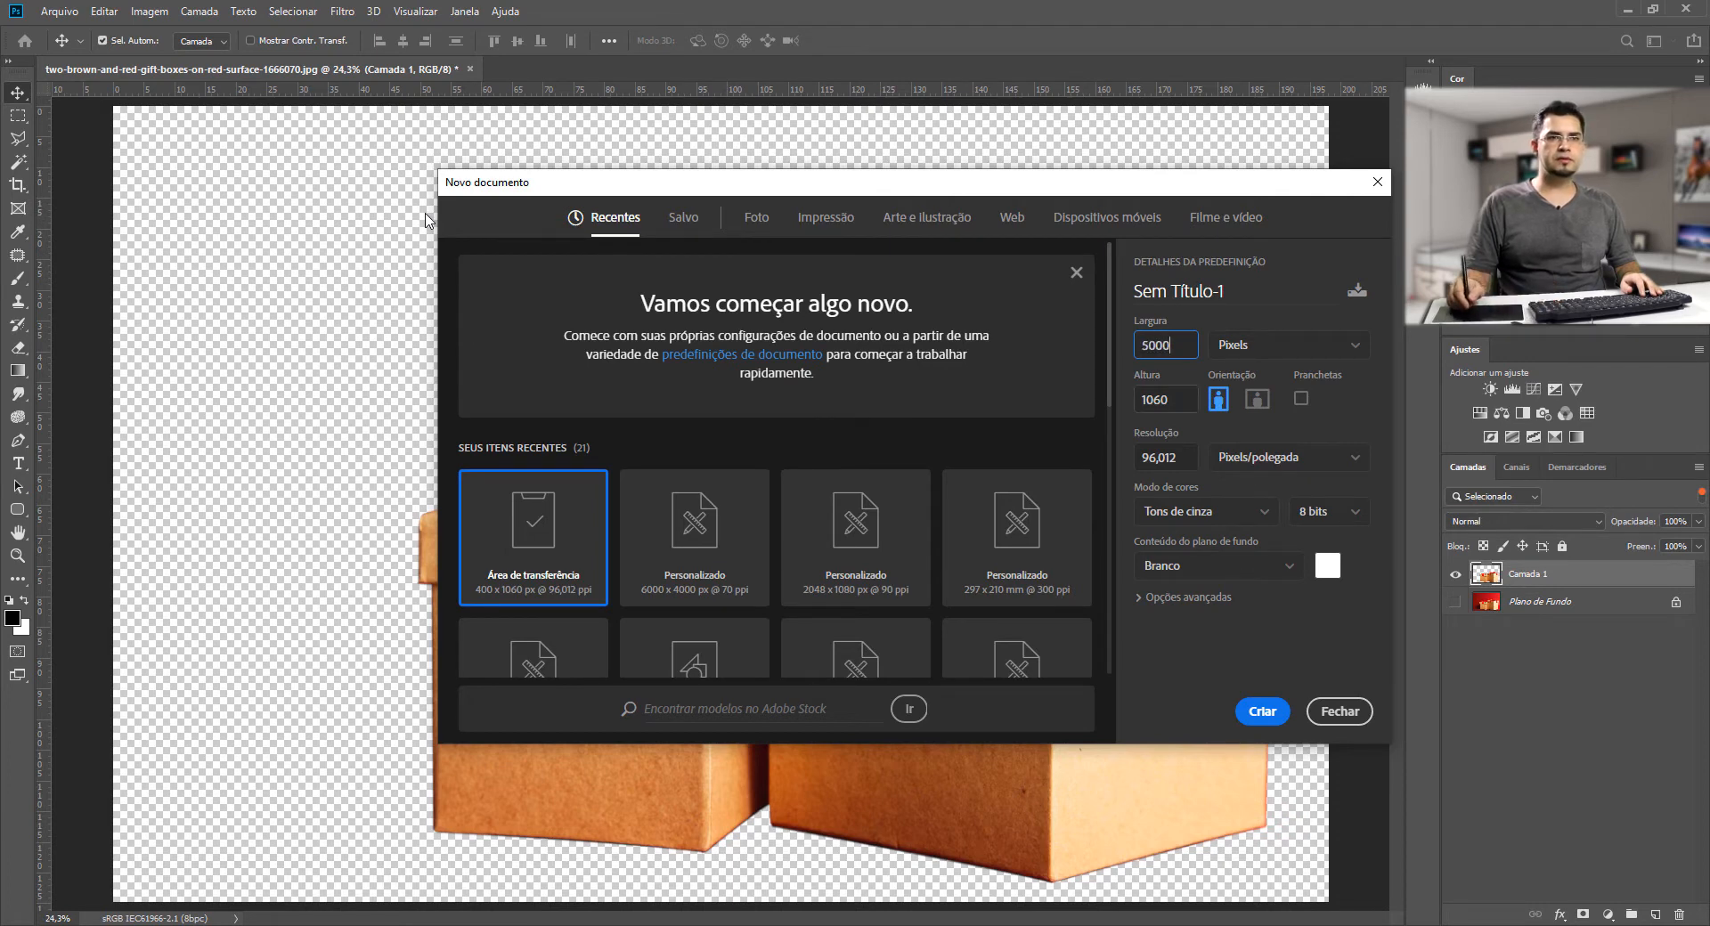
key("Tab")
type("480")
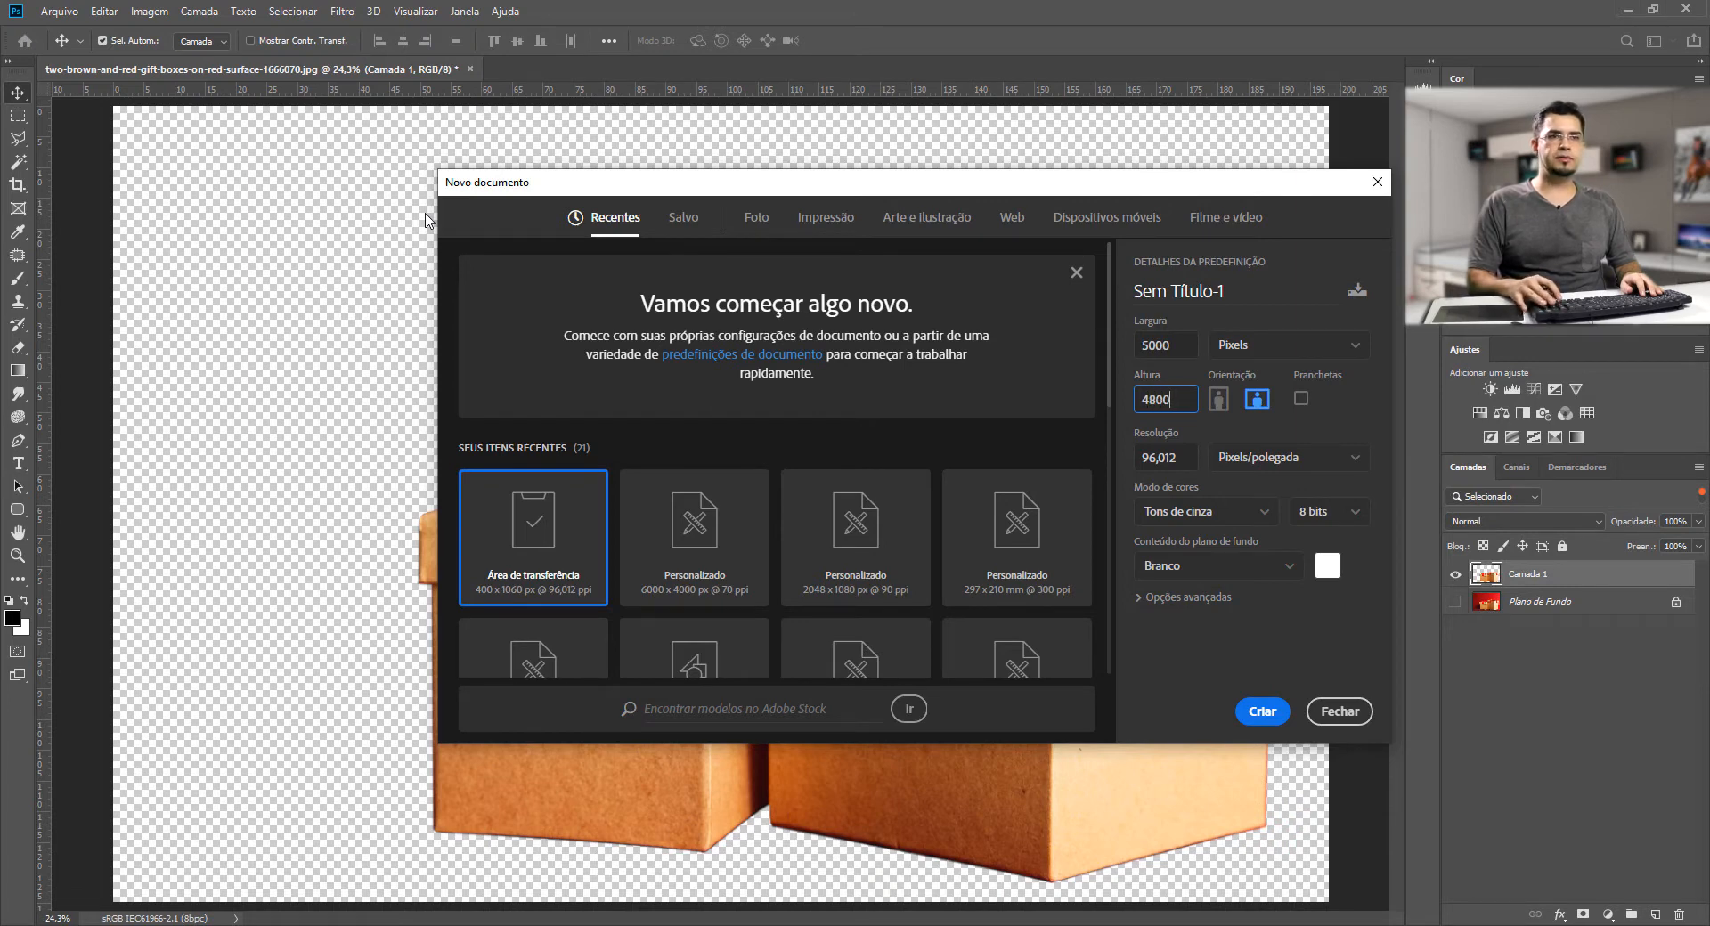
key("Tab")
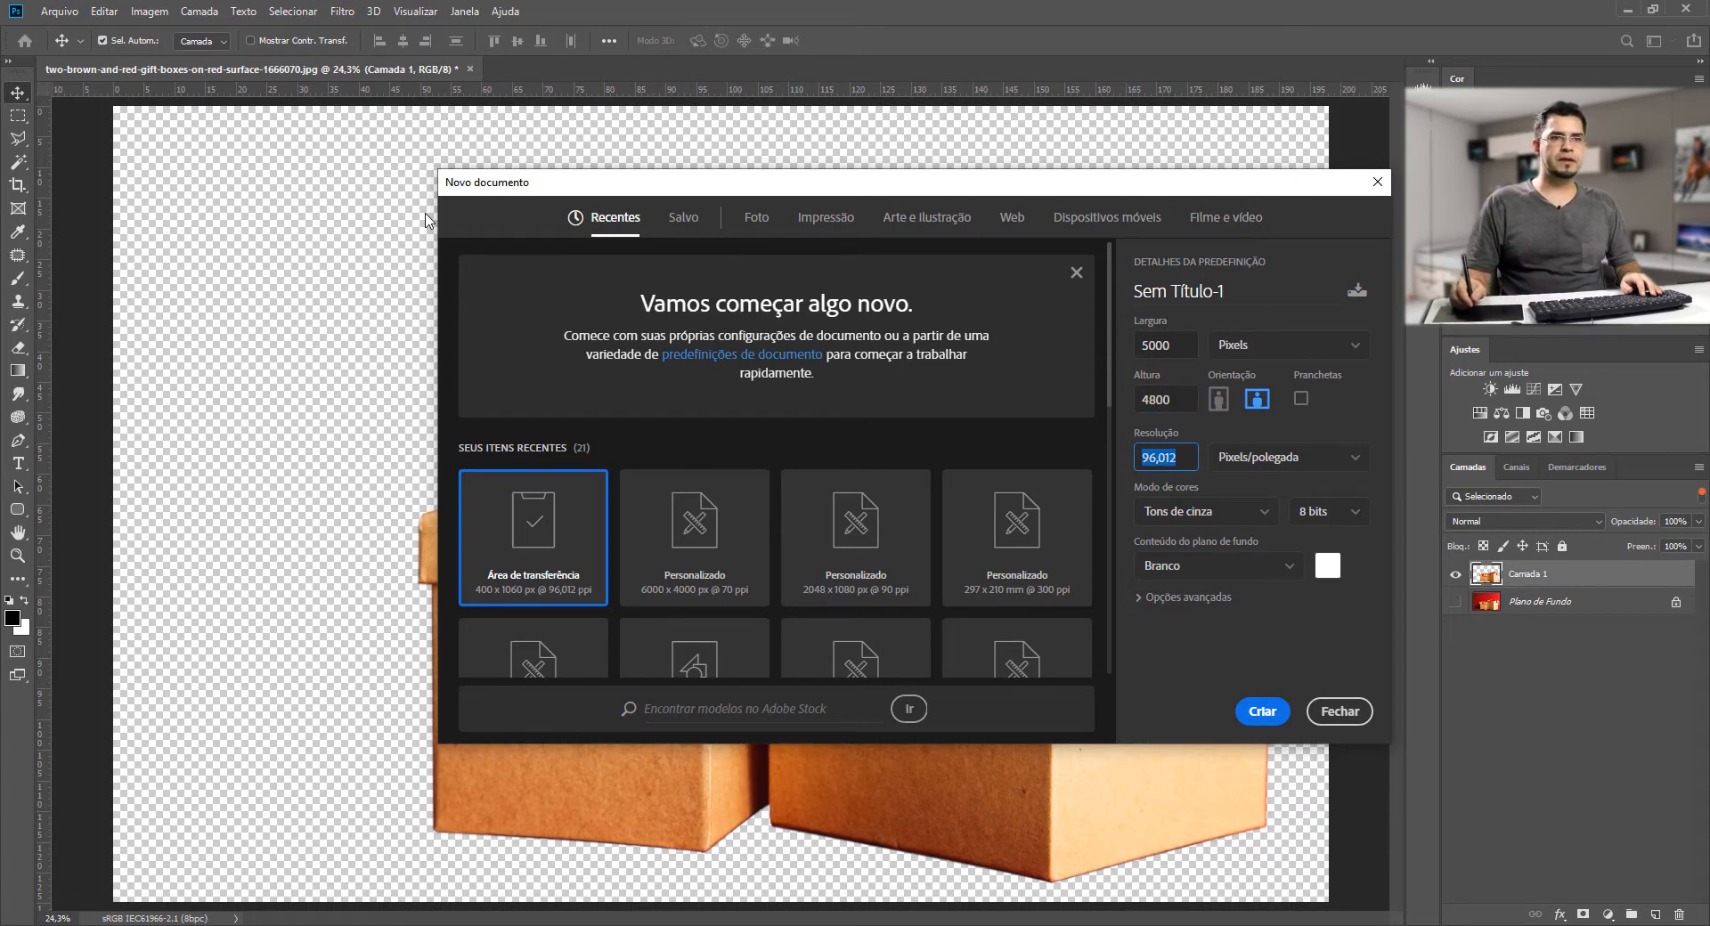
type("70")
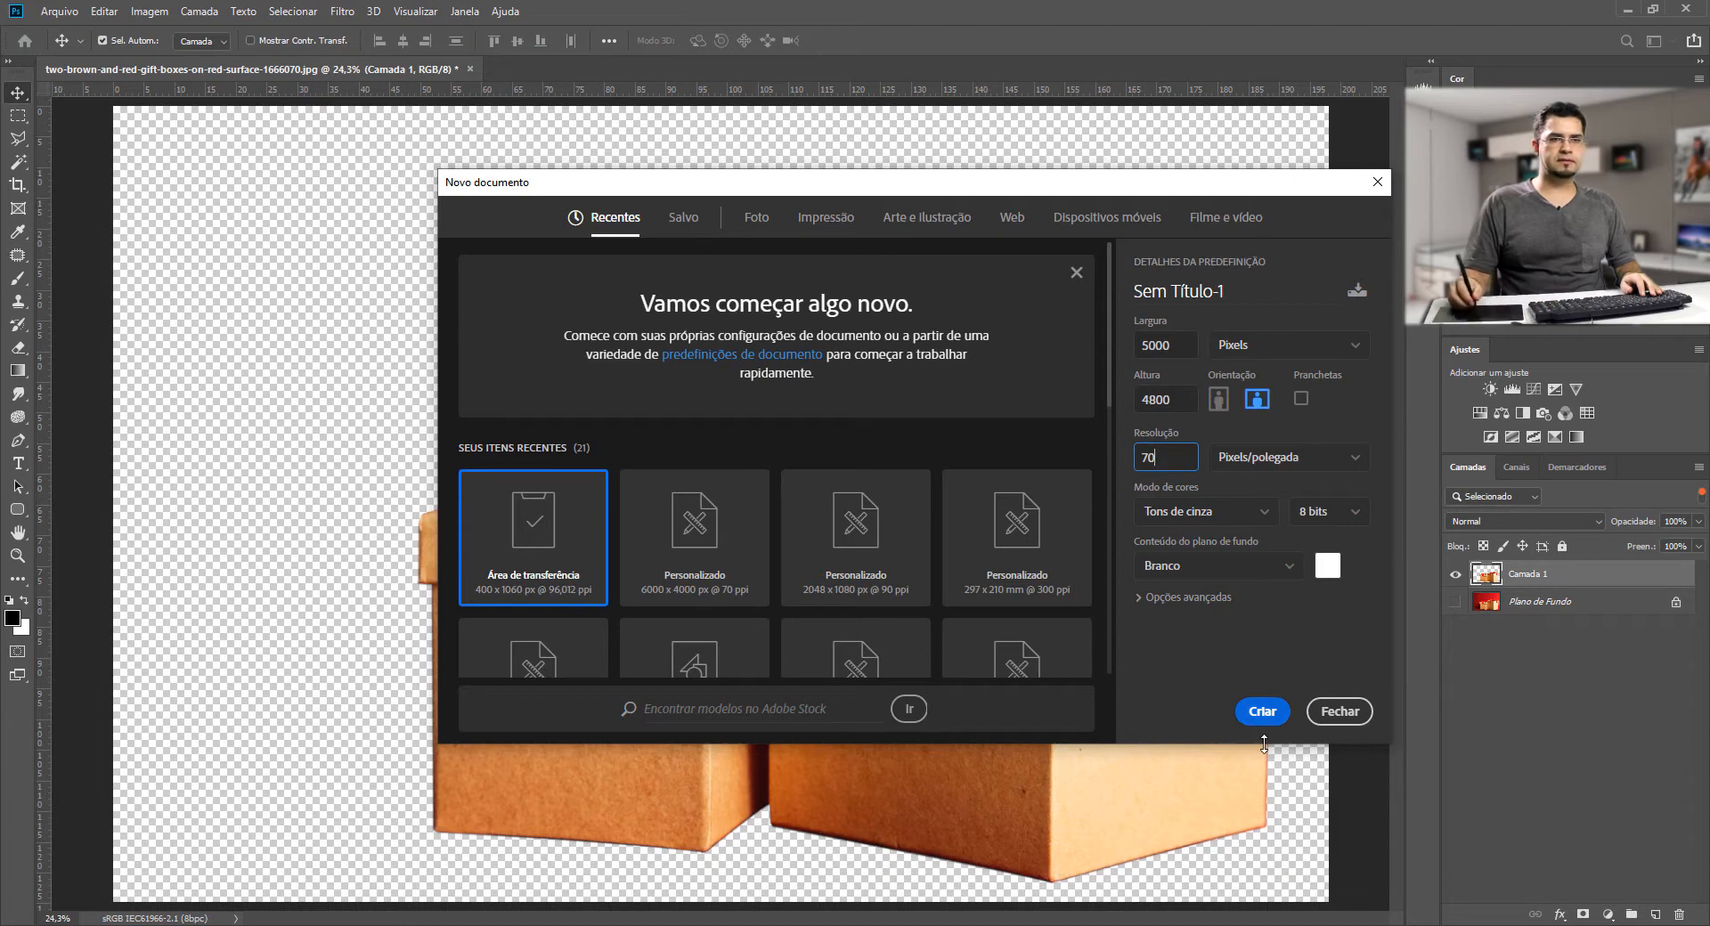
left_click(1206, 511)
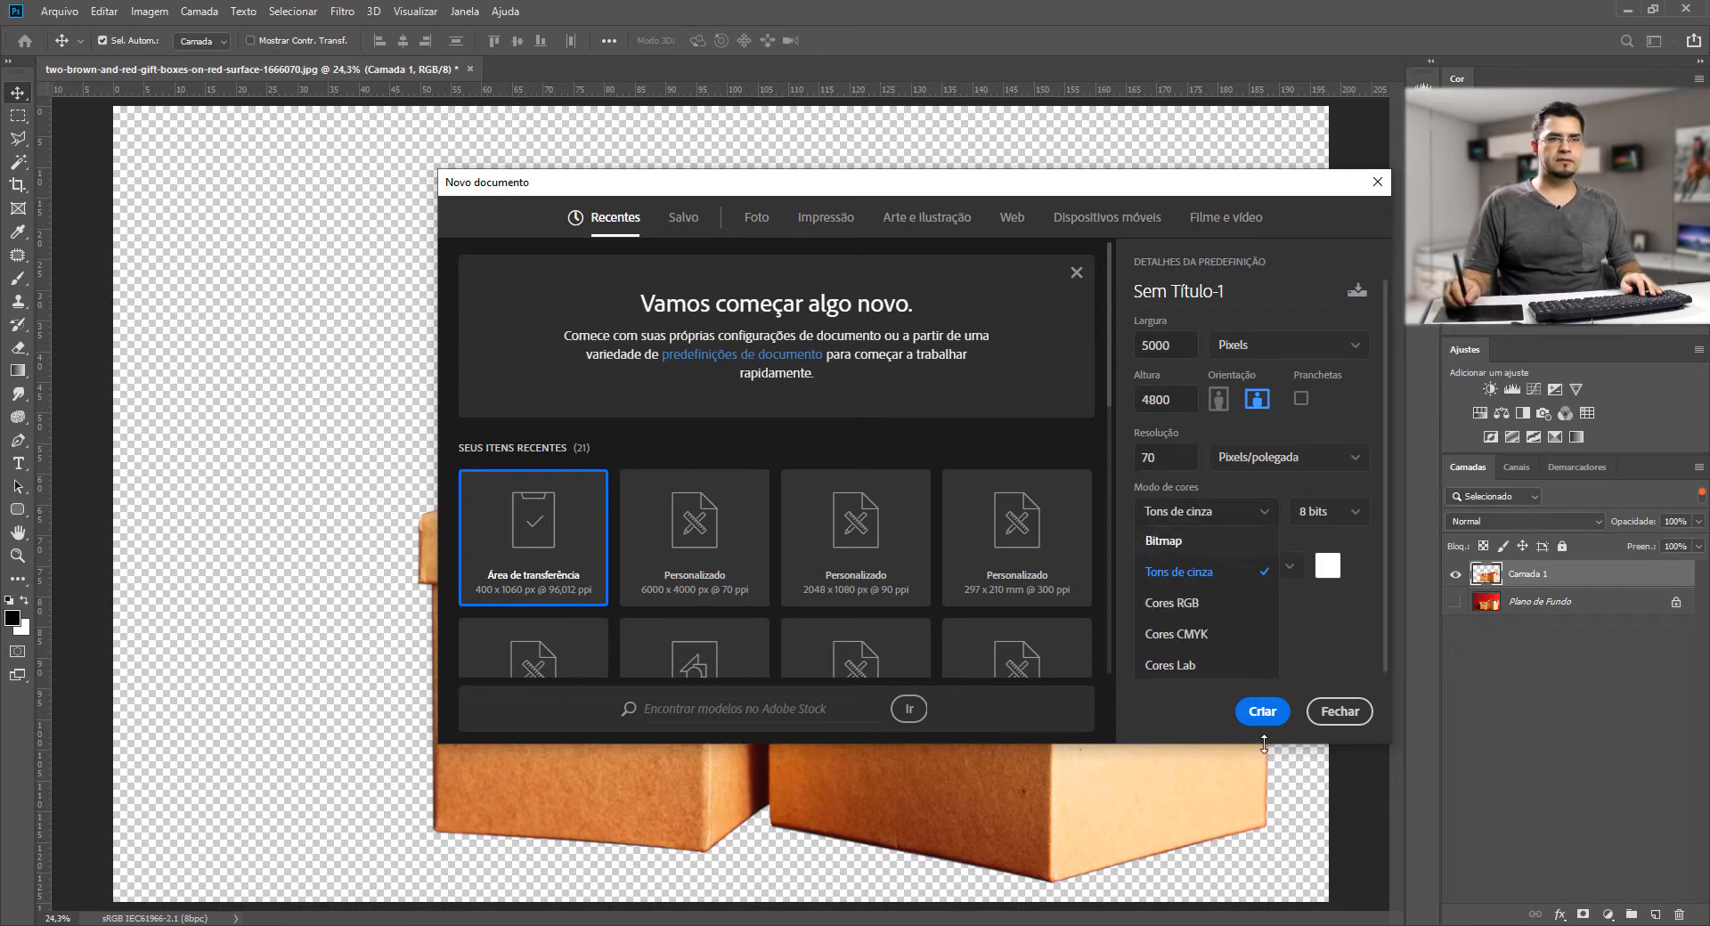
left_click(1172, 603)
left_click(1263, 711)
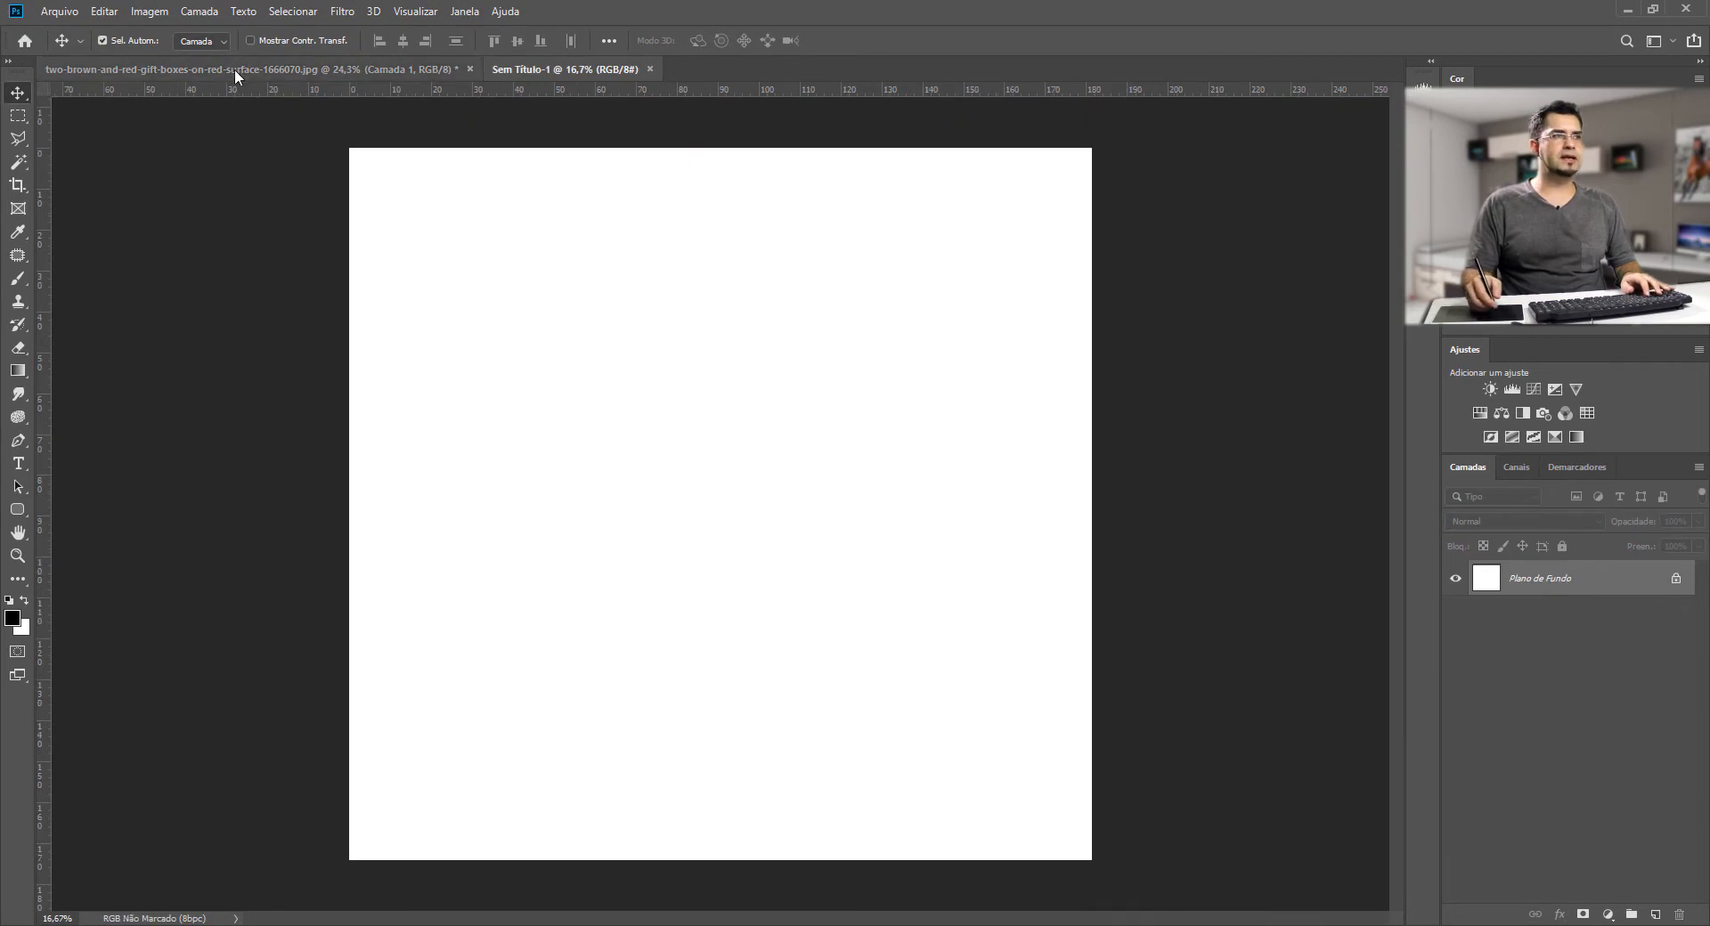
- Move the cut-out gift boxes into the new document and place them in the upper half of the canvas
left_click(233, 69)
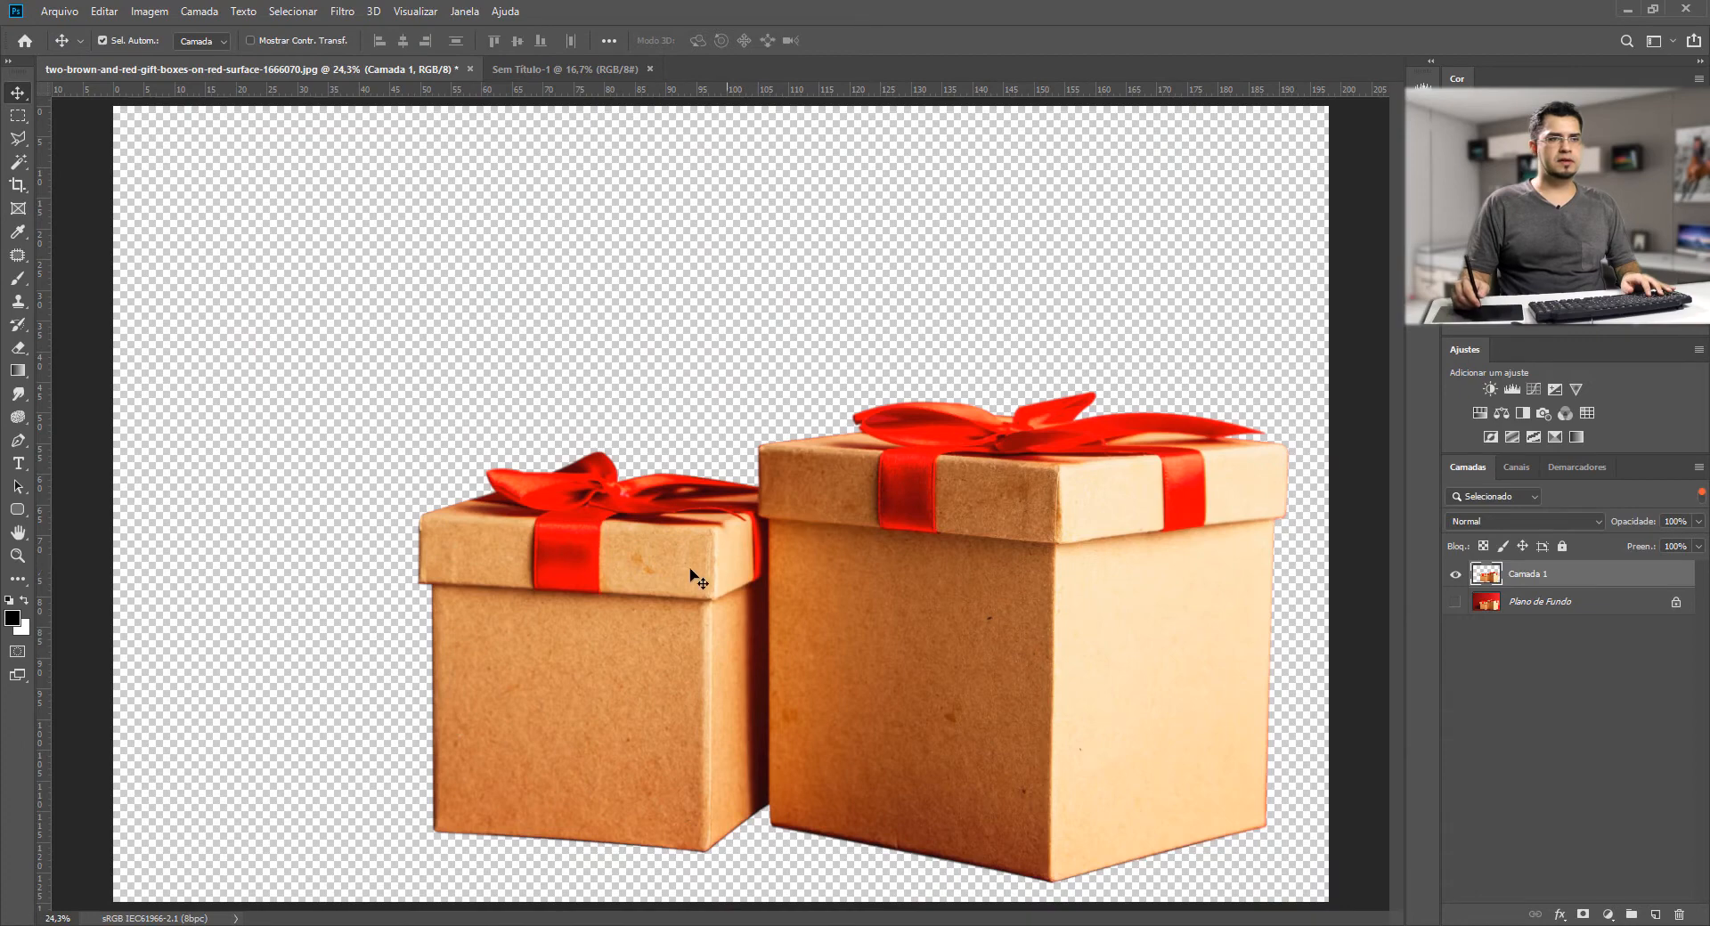
left_click_drag(655, 563, 811, 404)
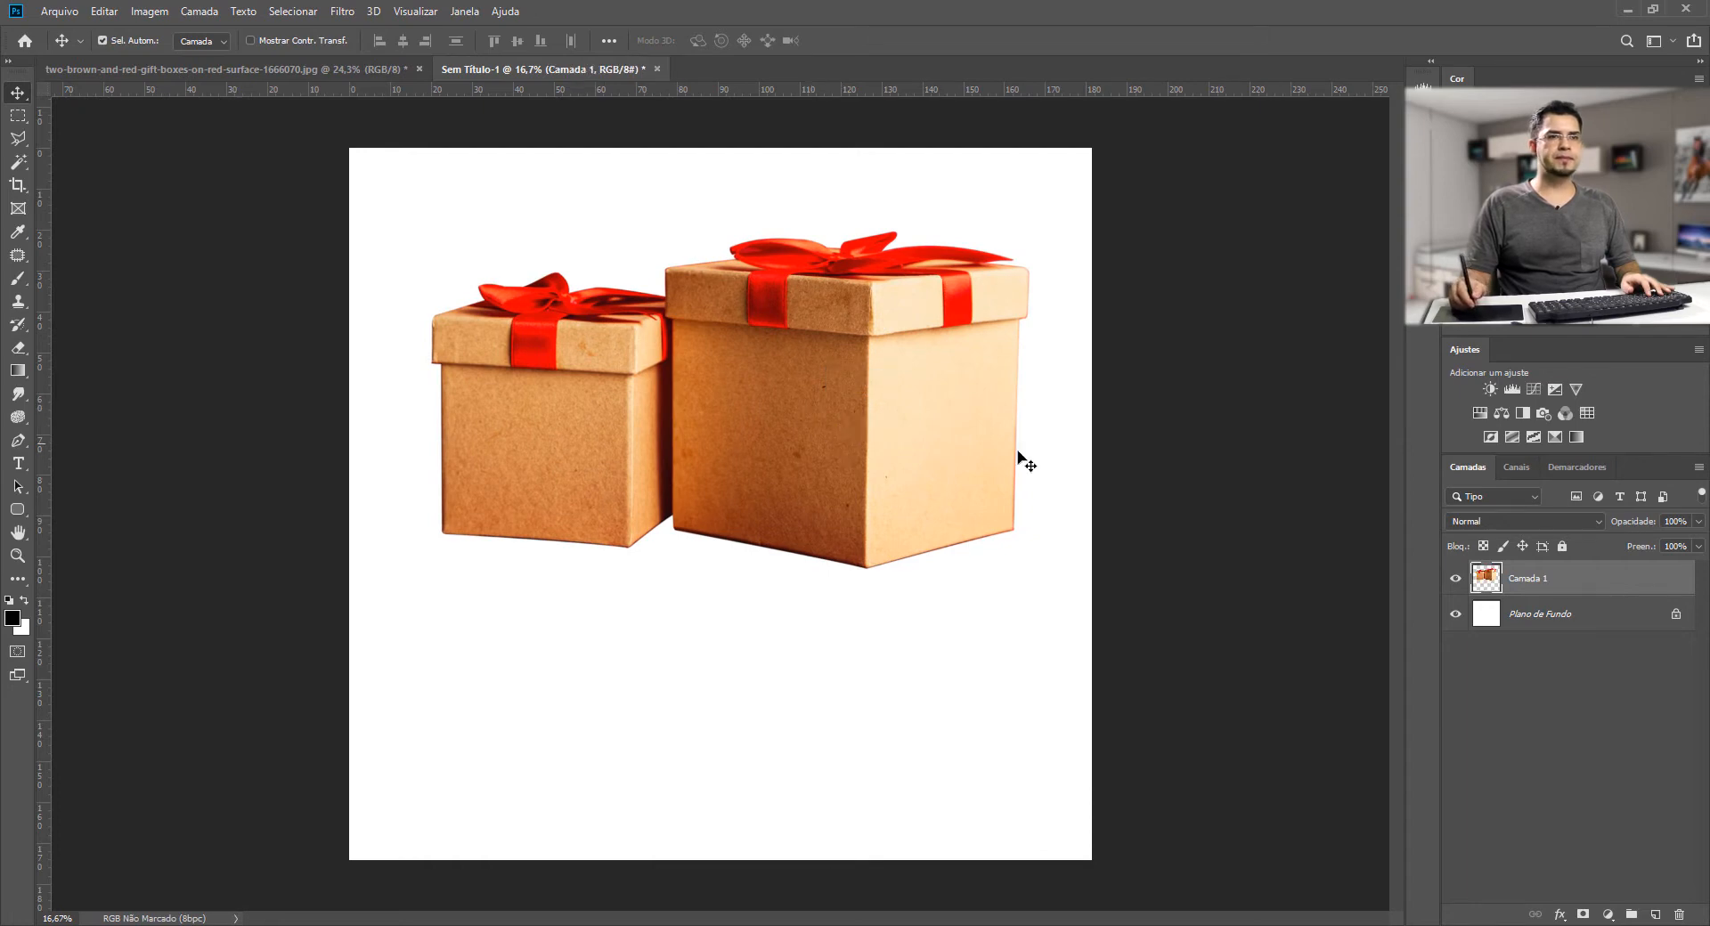
key("ctrl")
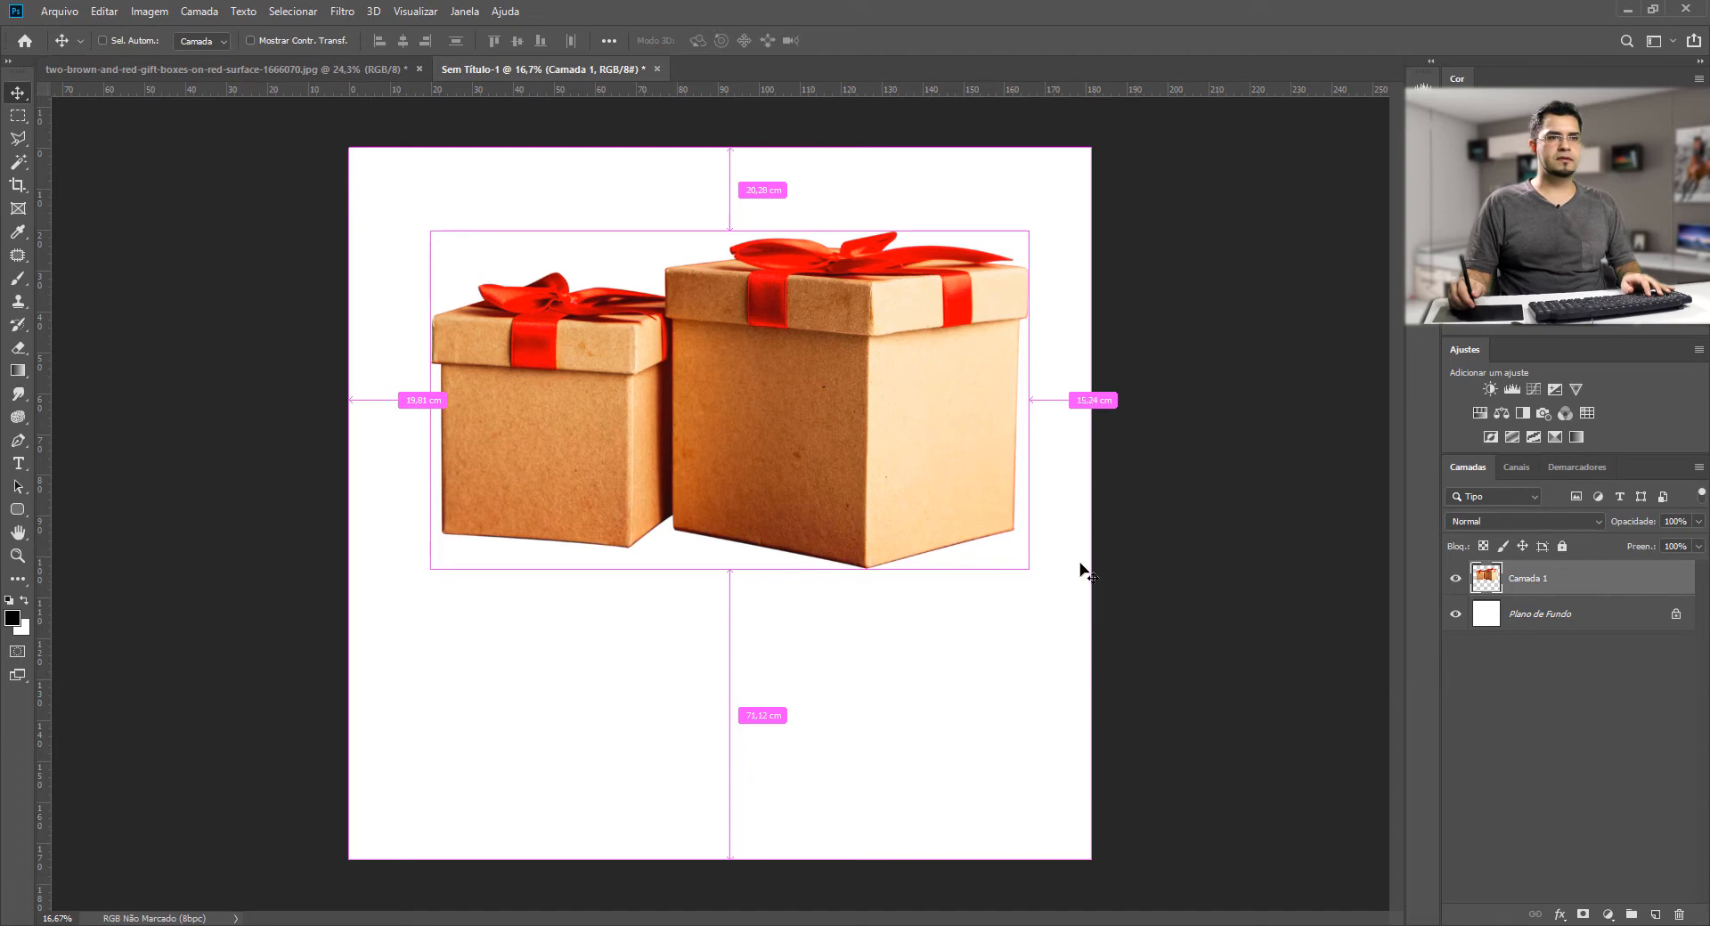
- Duplicate the gift boxes layer, flip the copy vertically, and place it directly below the original boxes
key("ctrl+j")
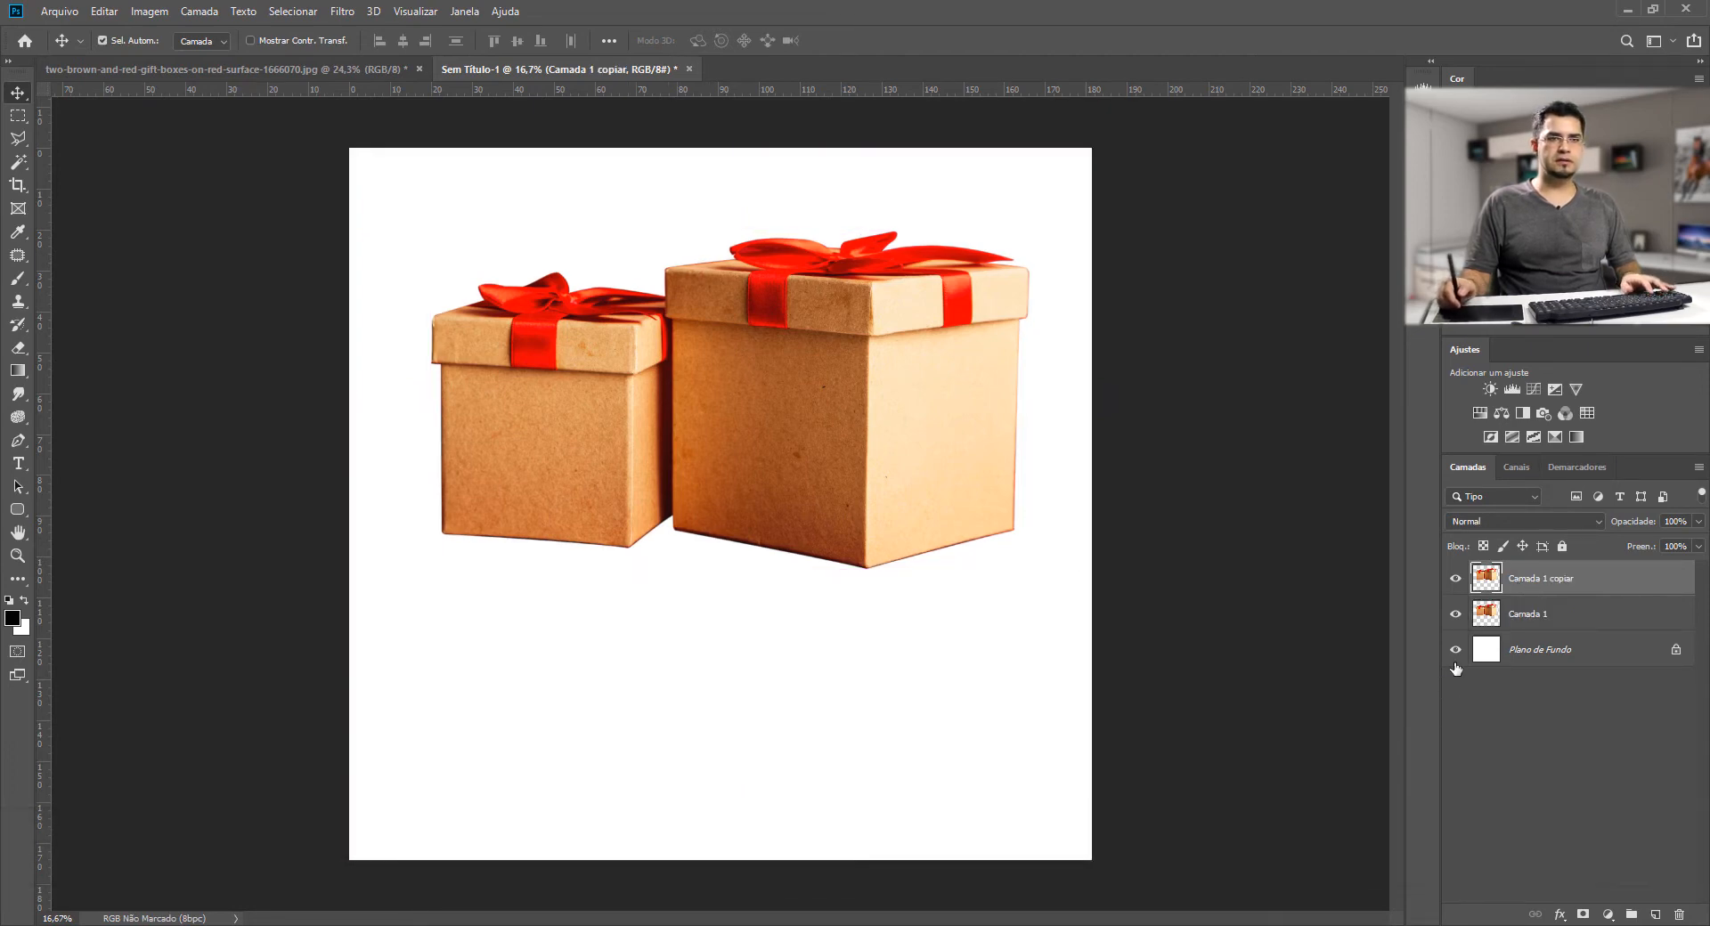
key("ctrl+t")
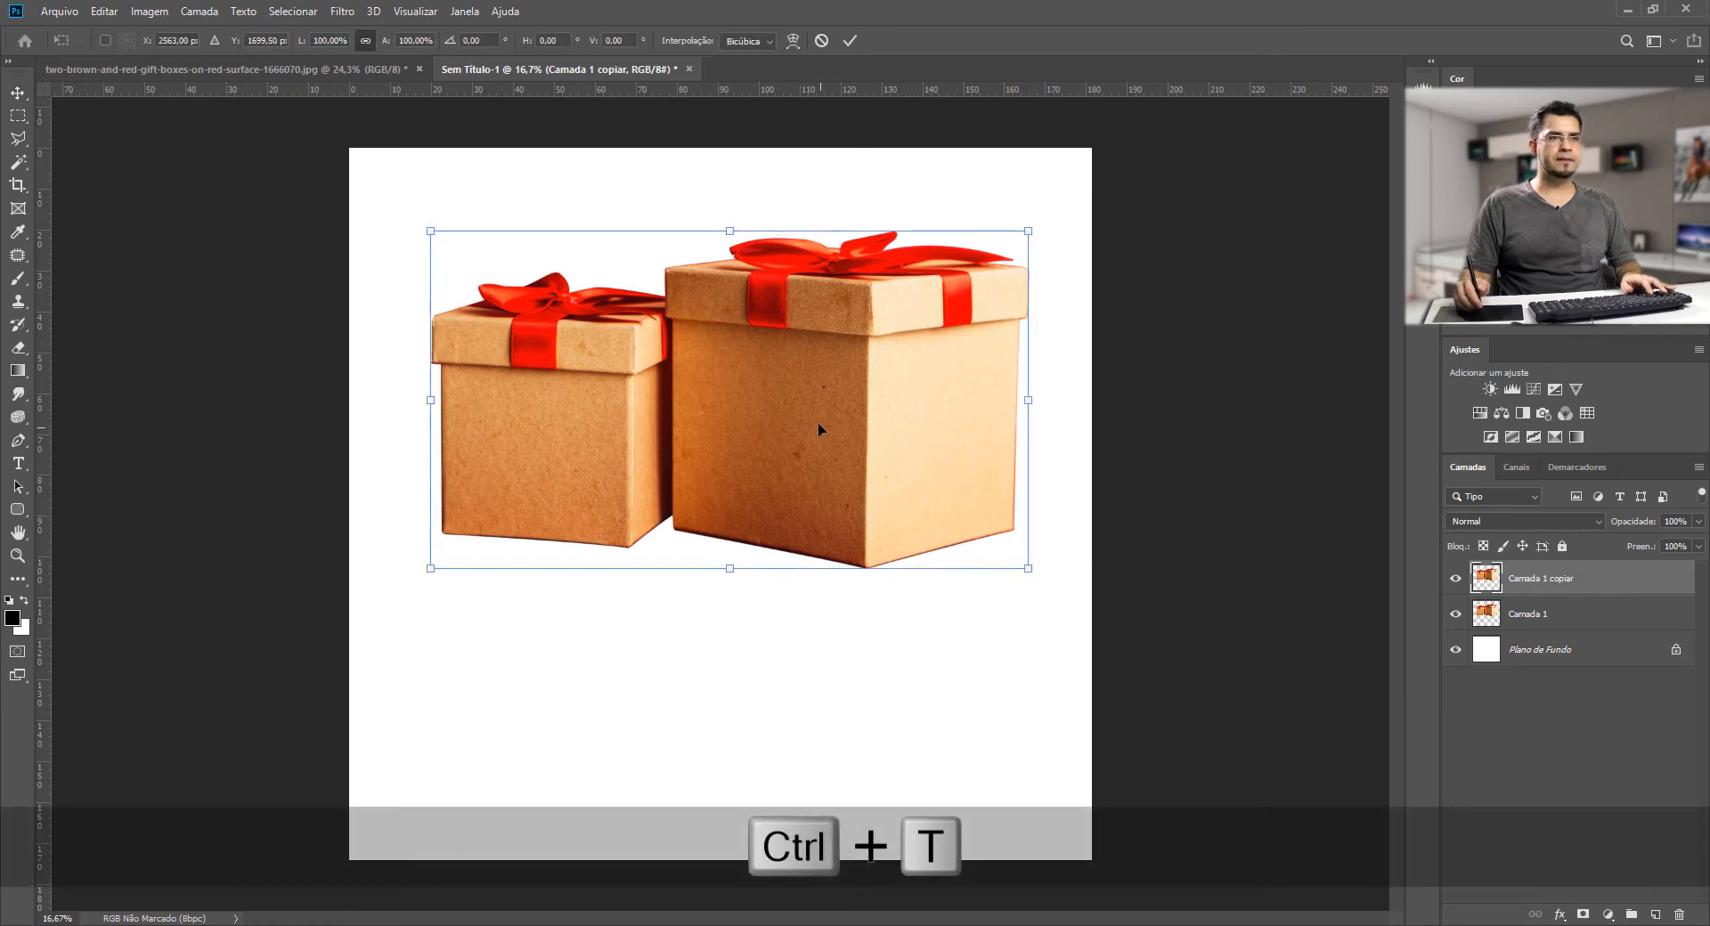
right_click(832, 410)
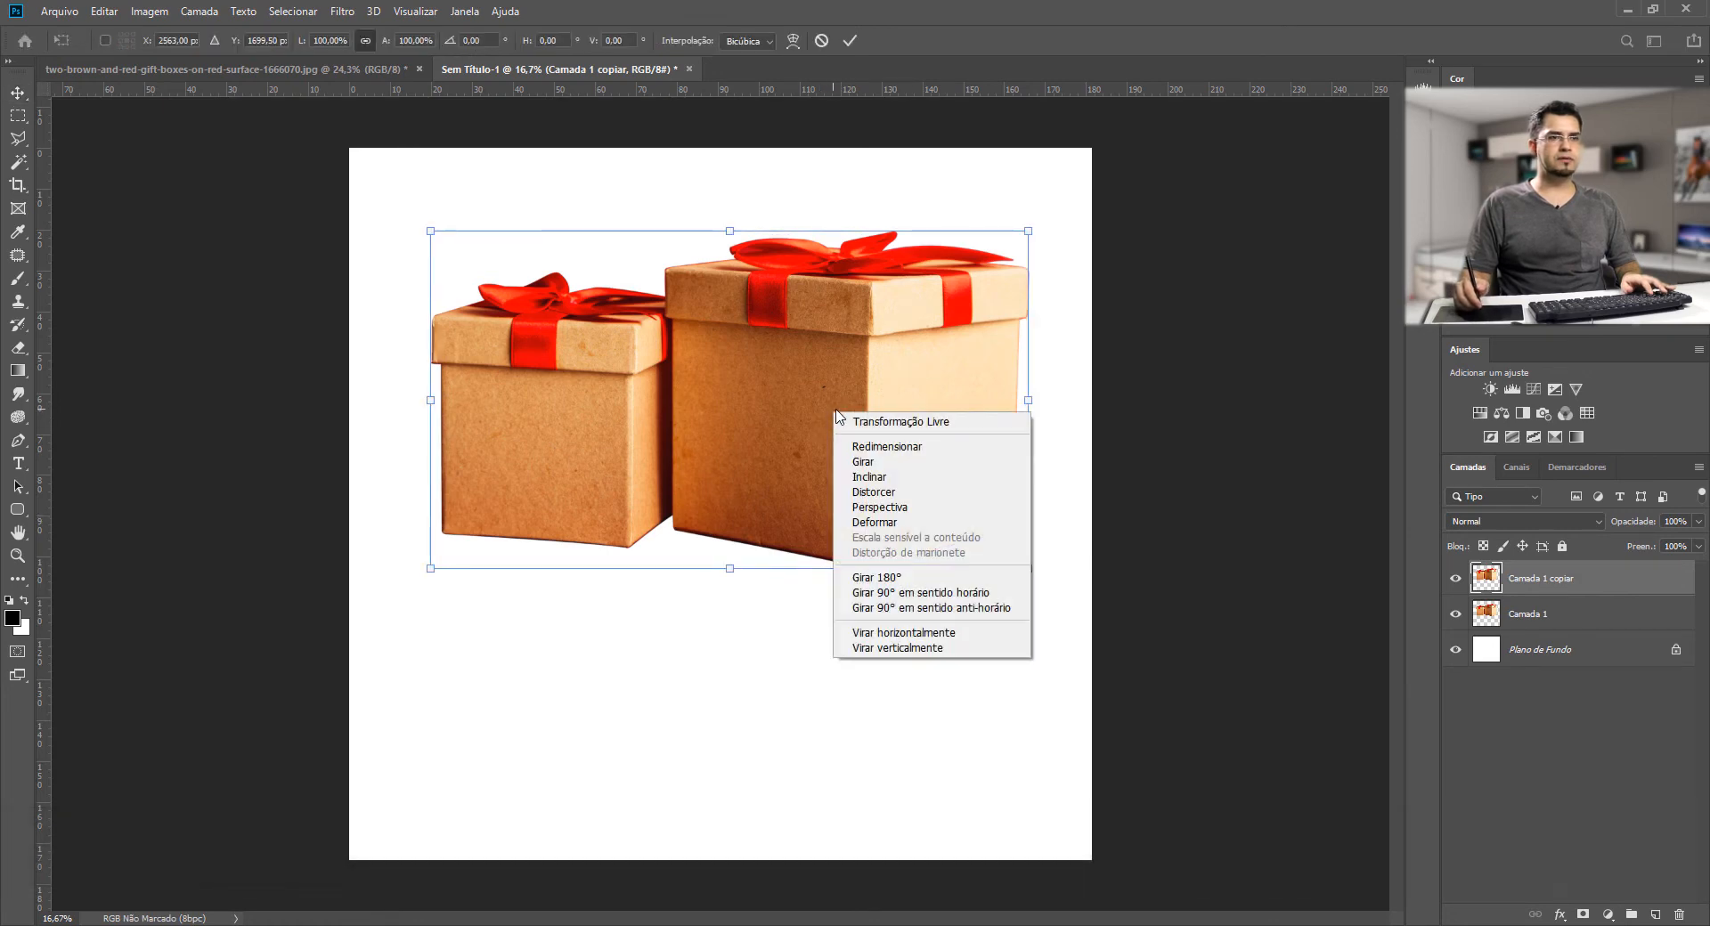
left_click(895, 648)
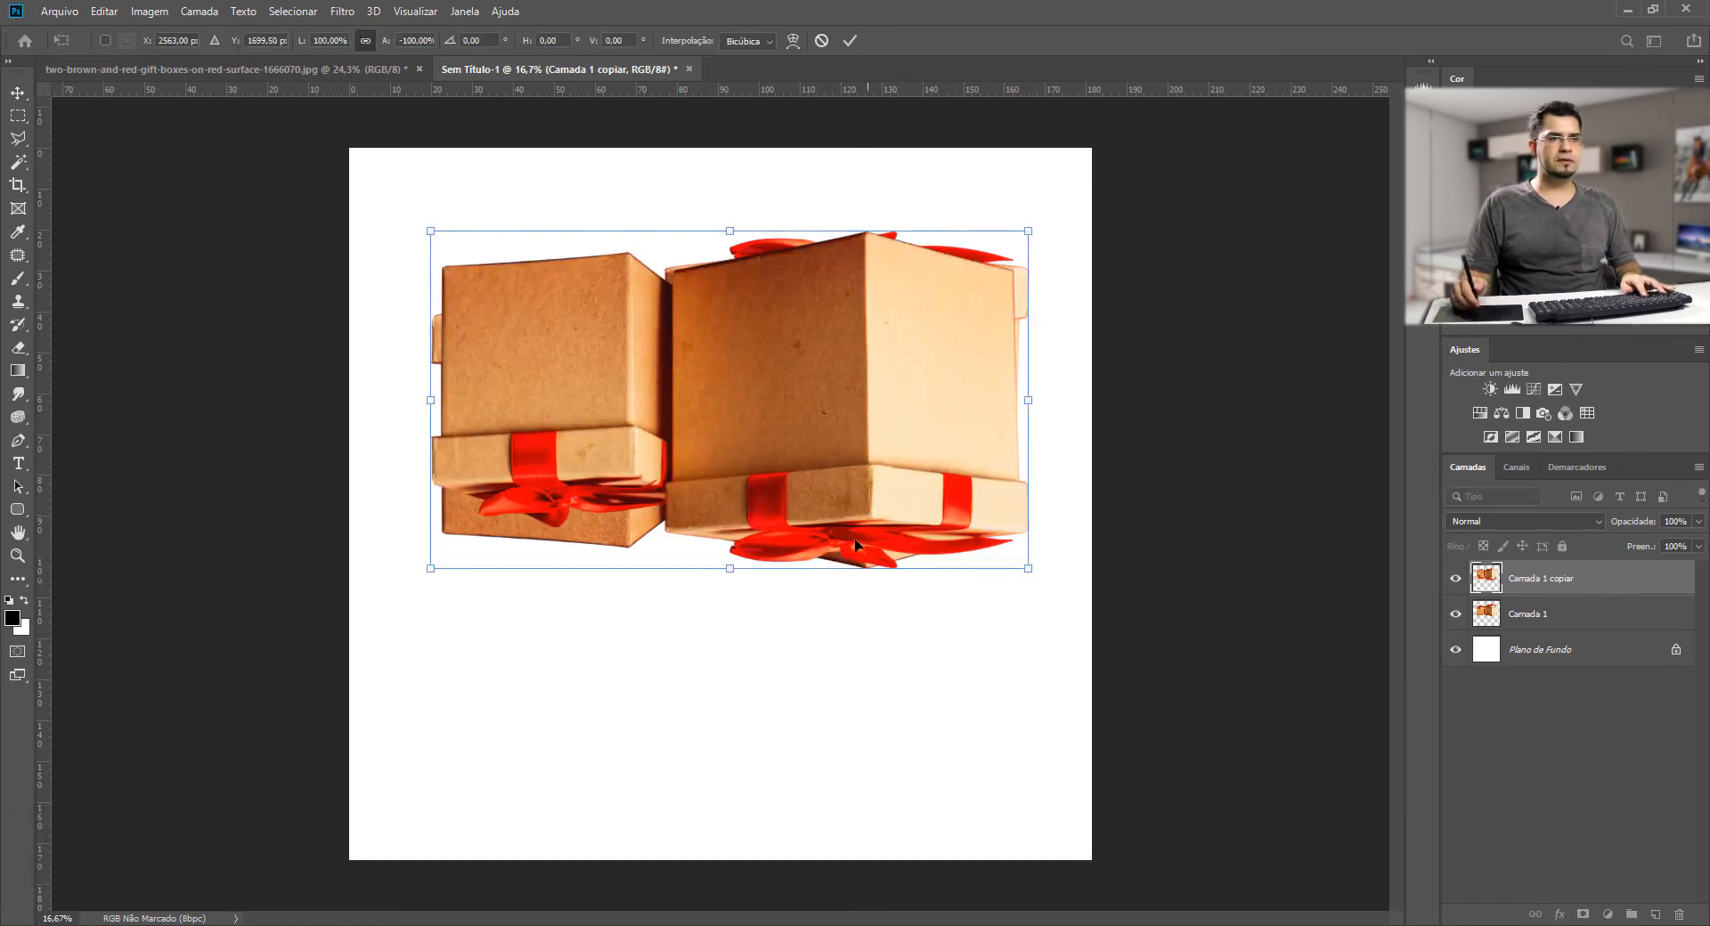
left_click_drag(809, 340, 805, 671)
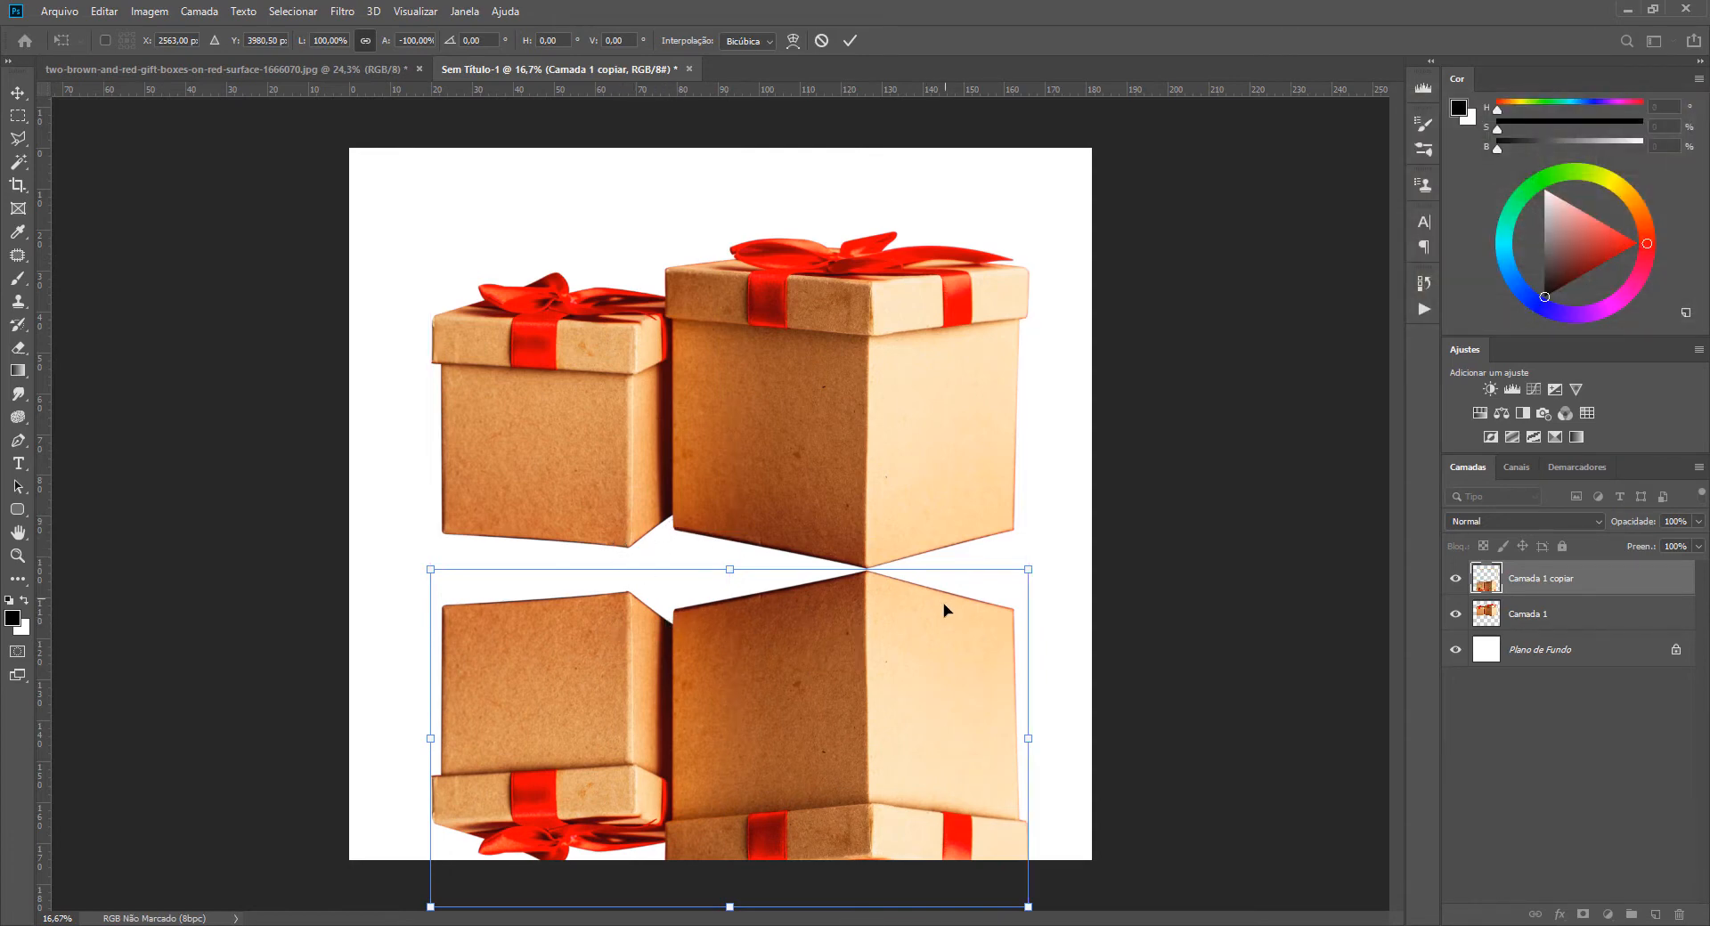
- Apply a Perspective transform to the flipped copy, slightly widening its upper edge by an angle of about -1.8°
right_click(967, 663)
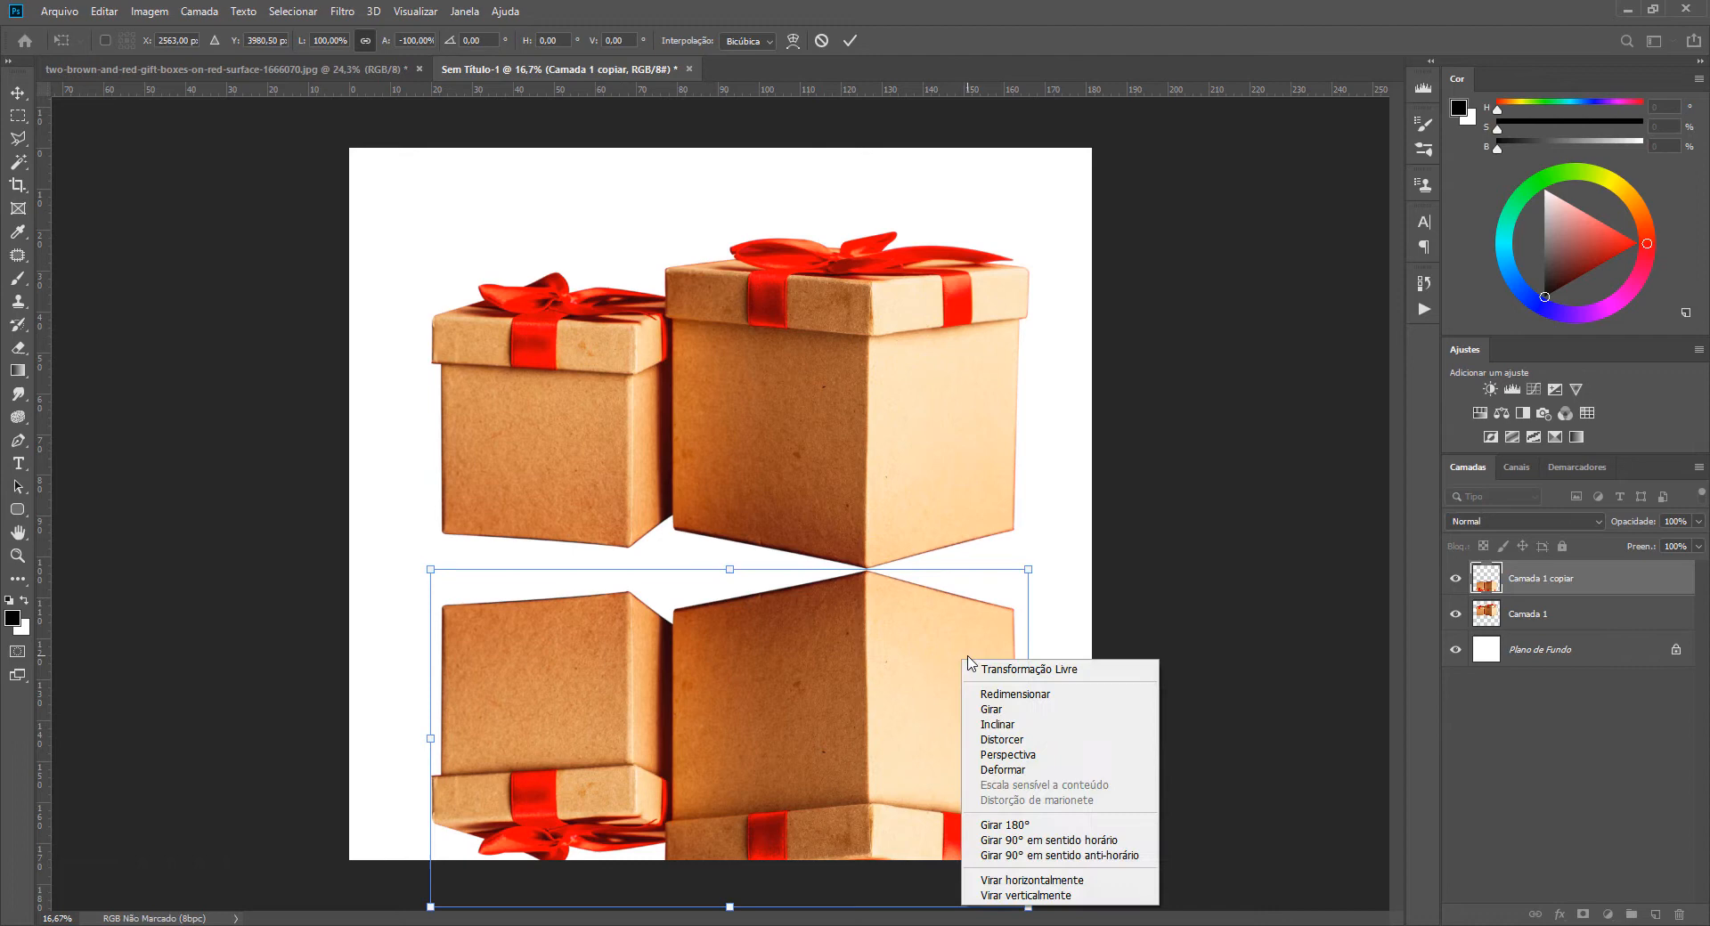
left_click(1006, 756)
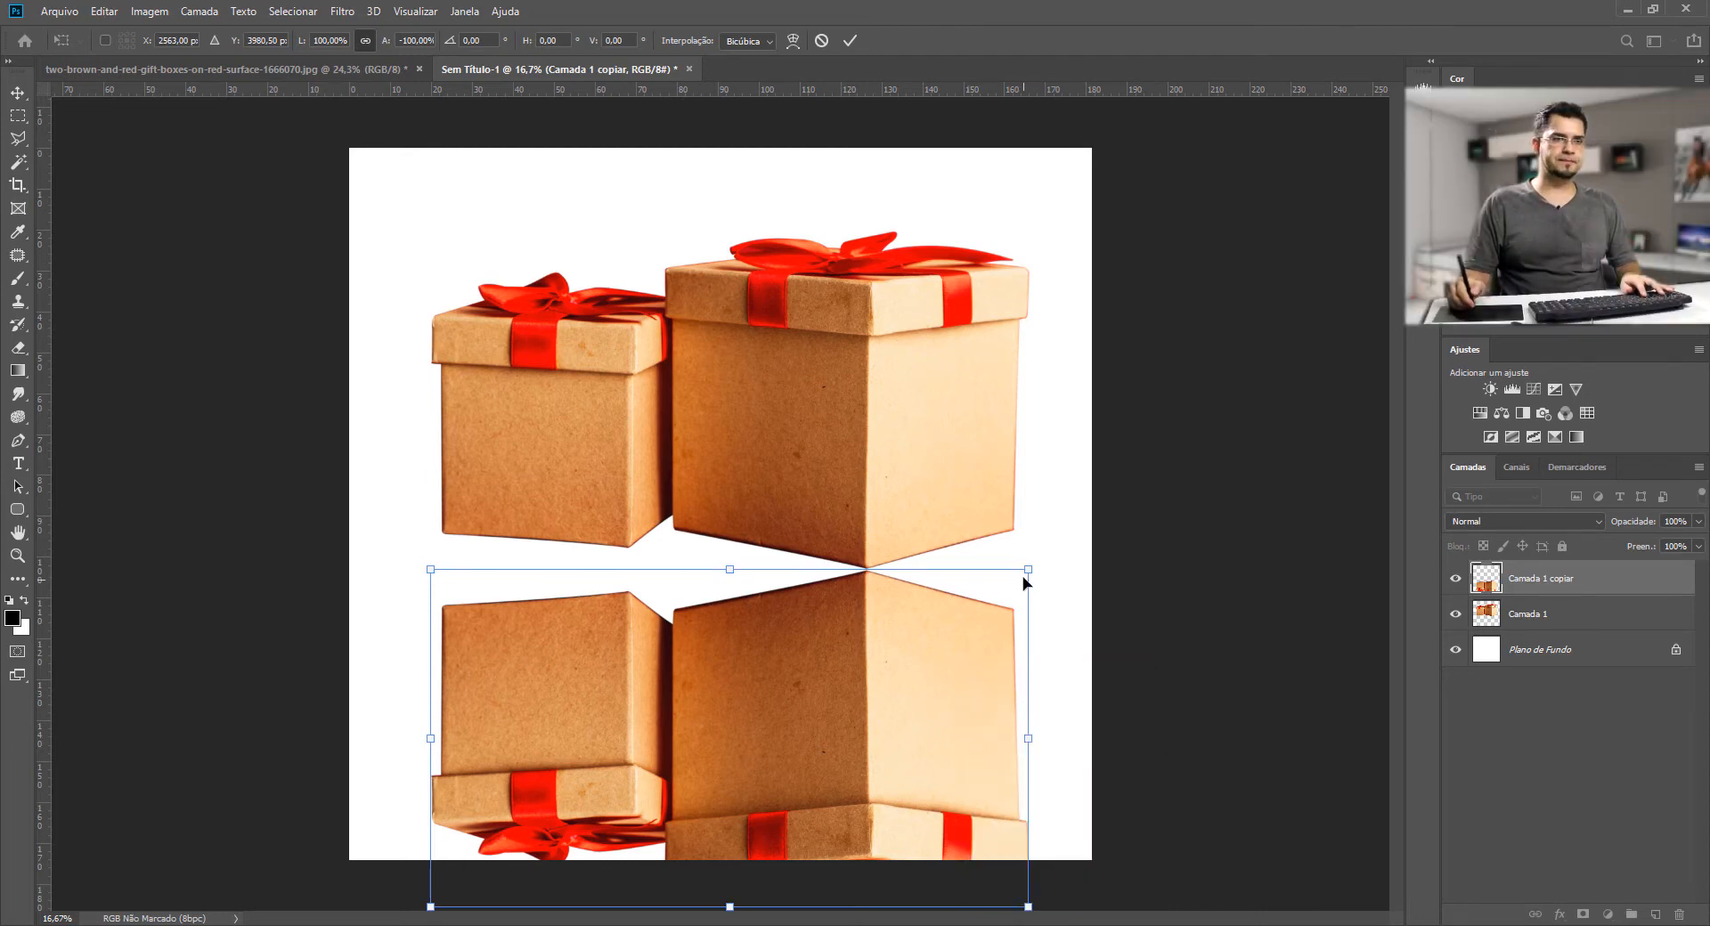
mouse_move(1031, 544)
left_mouse_down()
mouse_move(1035, 512)
mouse_move(1039, 571)
left_mouse_up()
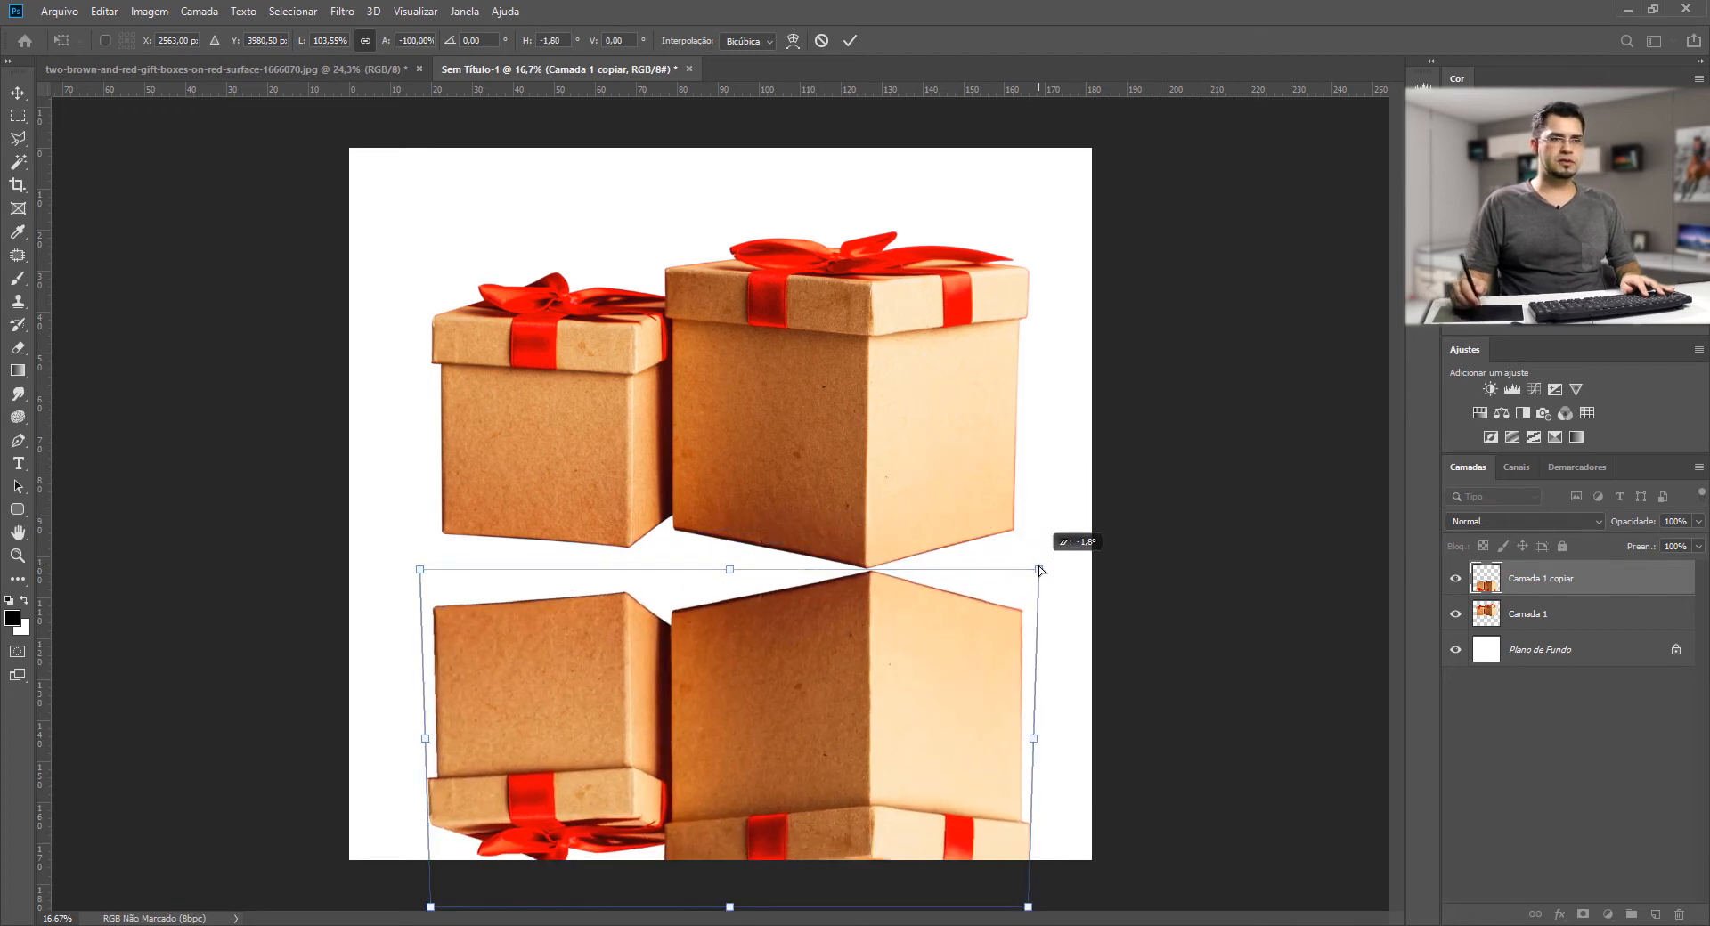
- Try to warp the flipped copy so its upper edge meets the bottom edges of both boxes
right_click(979, 637)
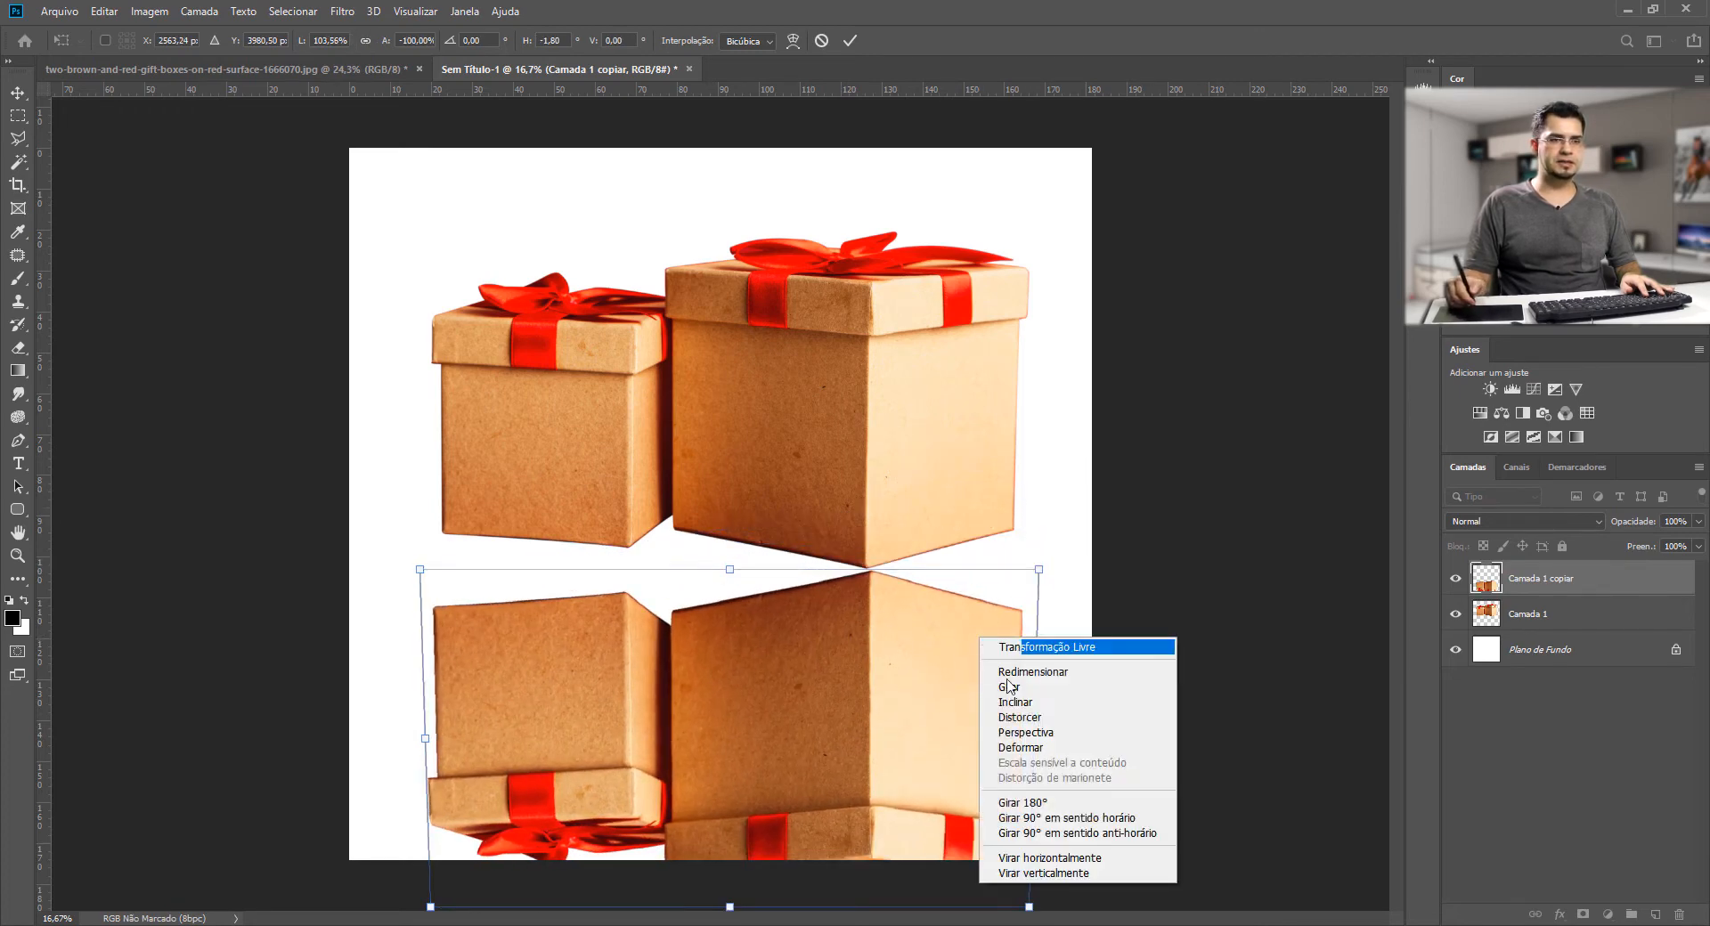
left_click(1042, 754)
mouse_move(1039, 577)
left_mouse_down()
mouse_move(1027, 519)
mouse_move(1031, 599)
left_mouse_up()
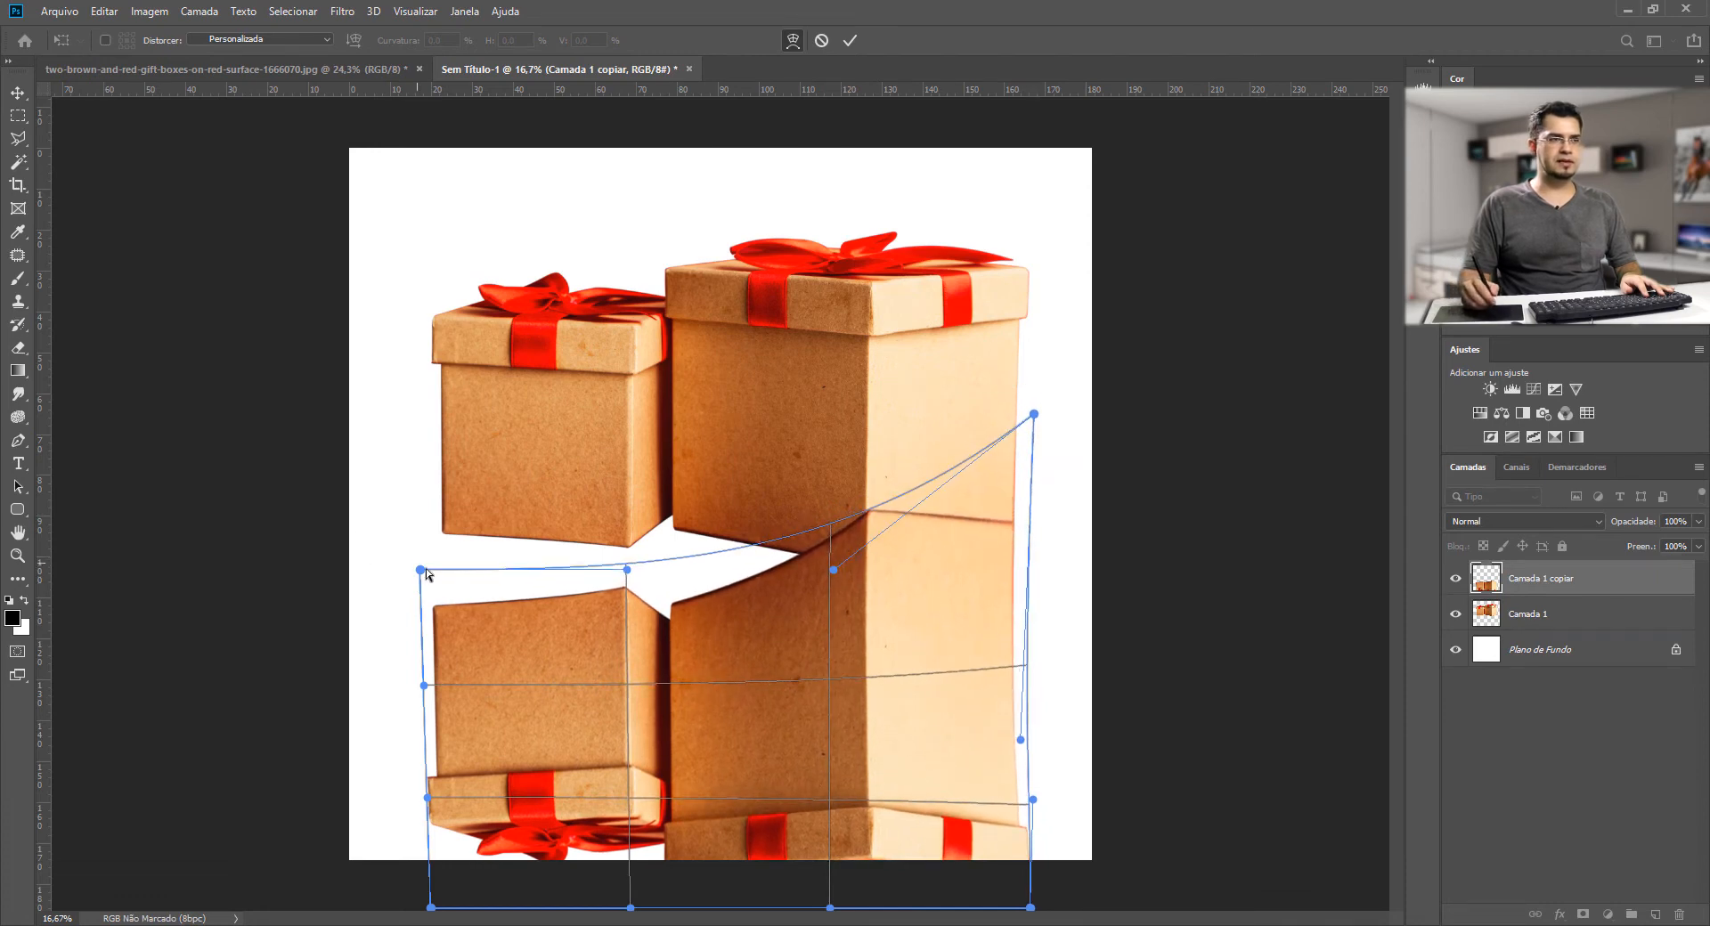
left_click_drag(436, 612, 446, 537)
left_click_drag(629, 576, 677, 540)
left_click_drag(874, 500, 864, 566)
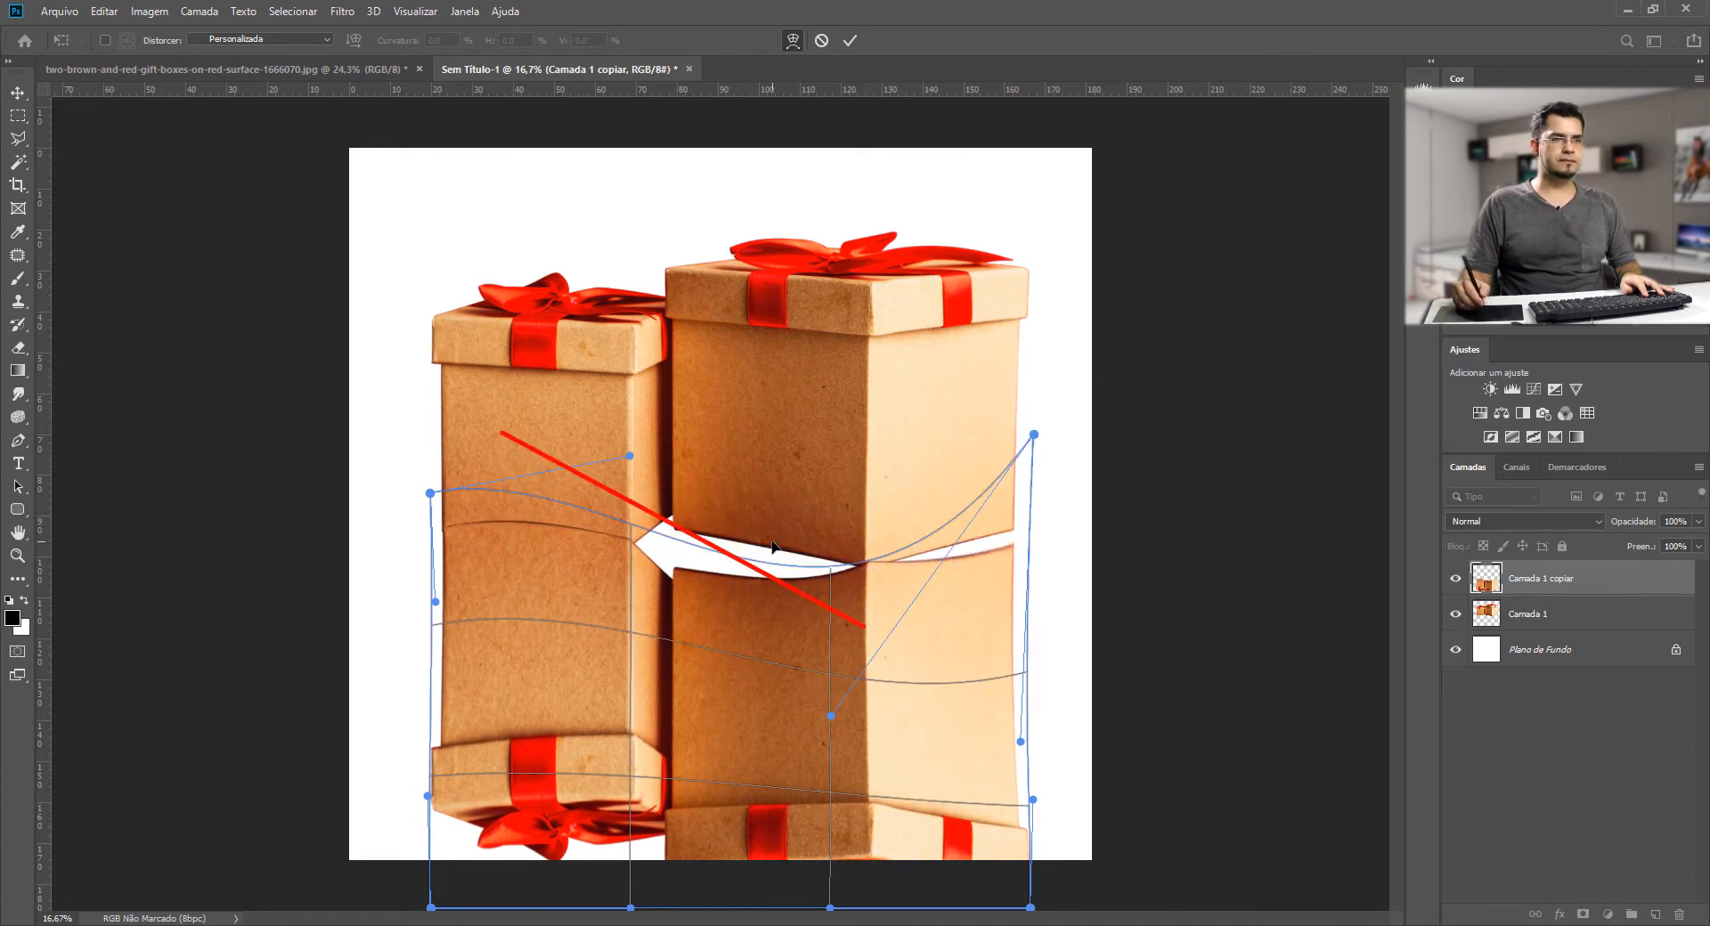
- Close the warp and delete the flipped duplicate layer
key("Return")
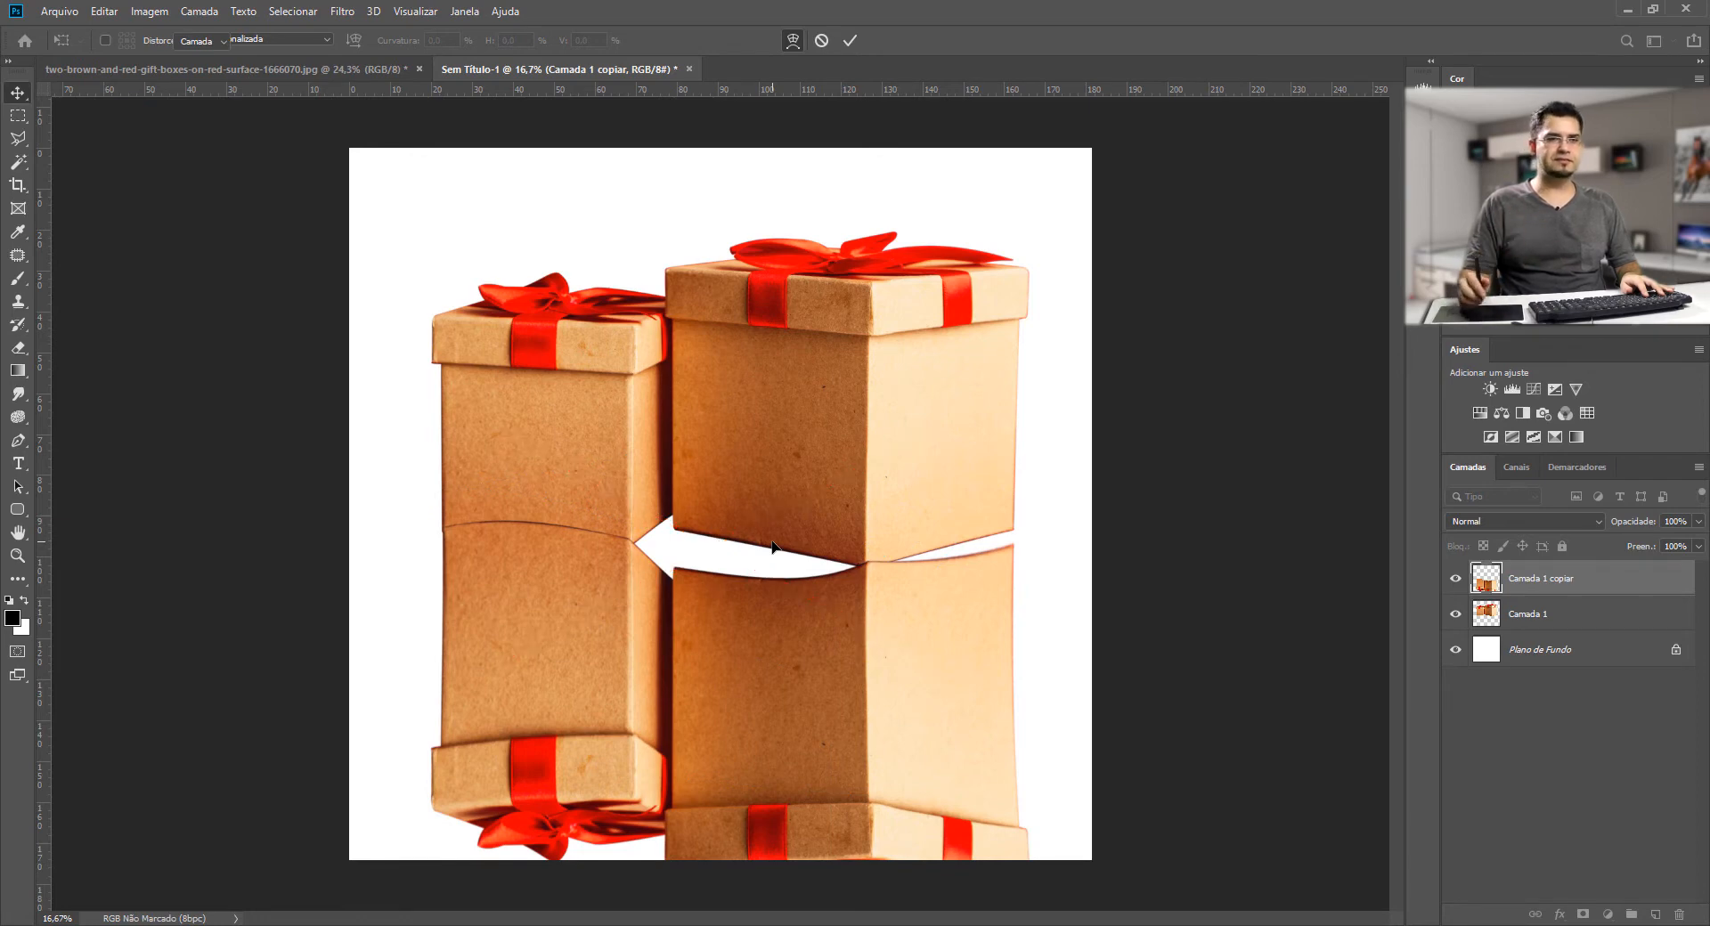
key("Escape")
key("Delete")
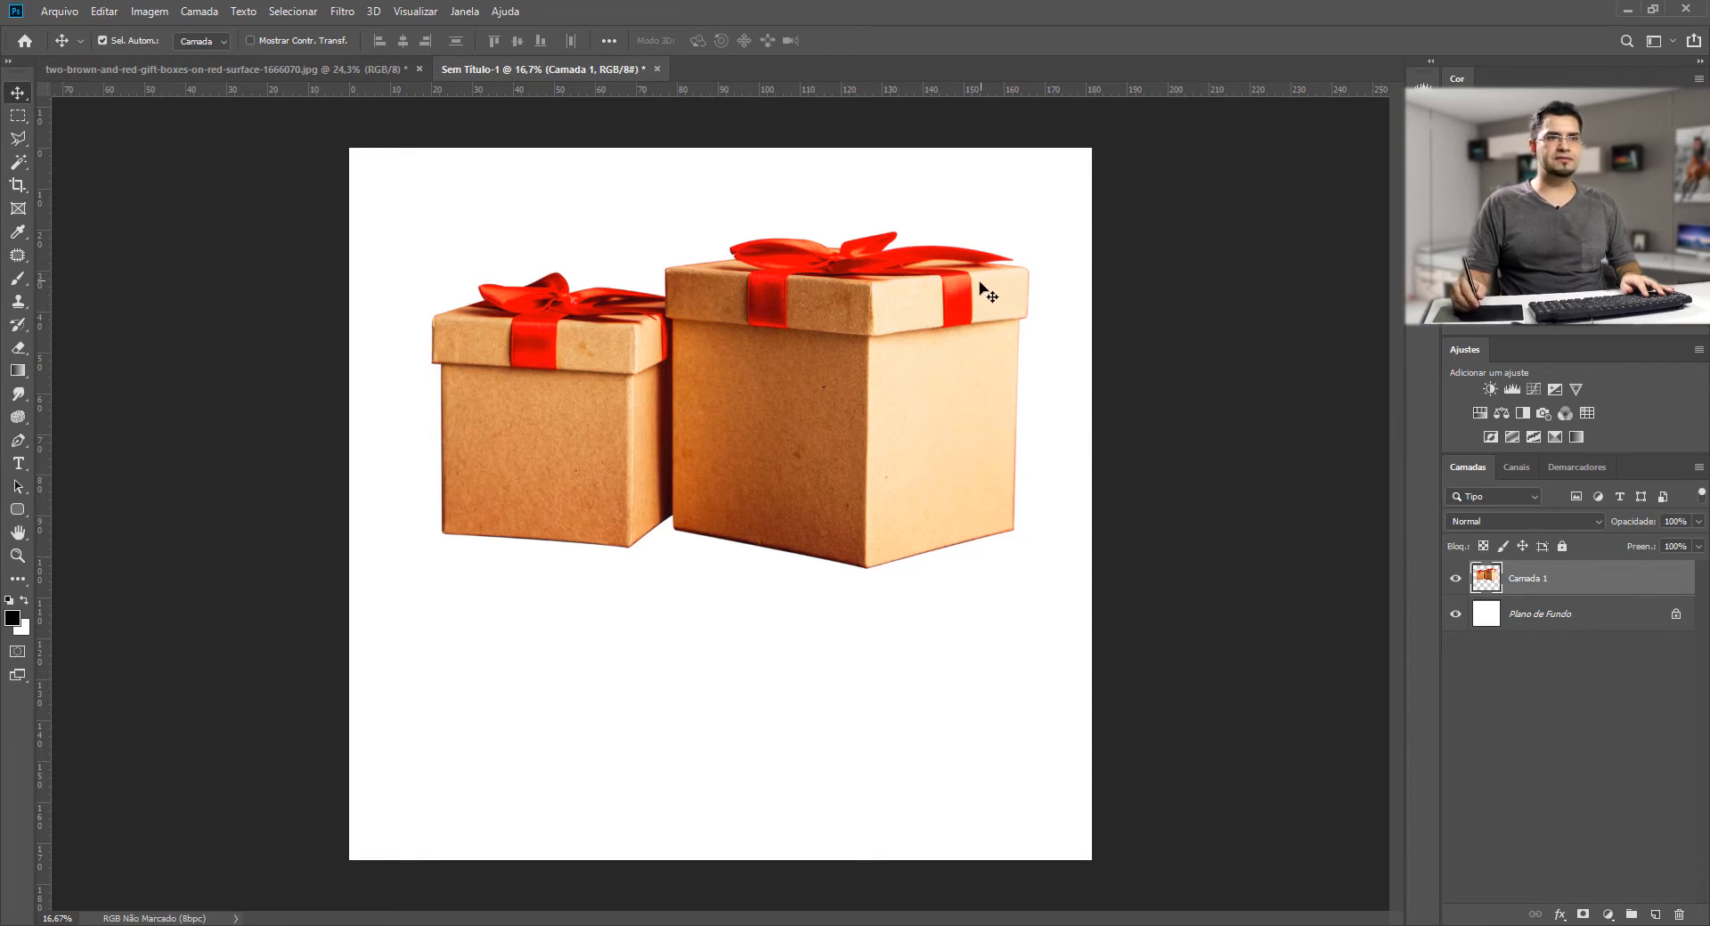
- Try a Polygonal Lasso selection mixing straight and freehand segments over the large box, and deselect it
left_click_drag(933, 288, 974, 287)
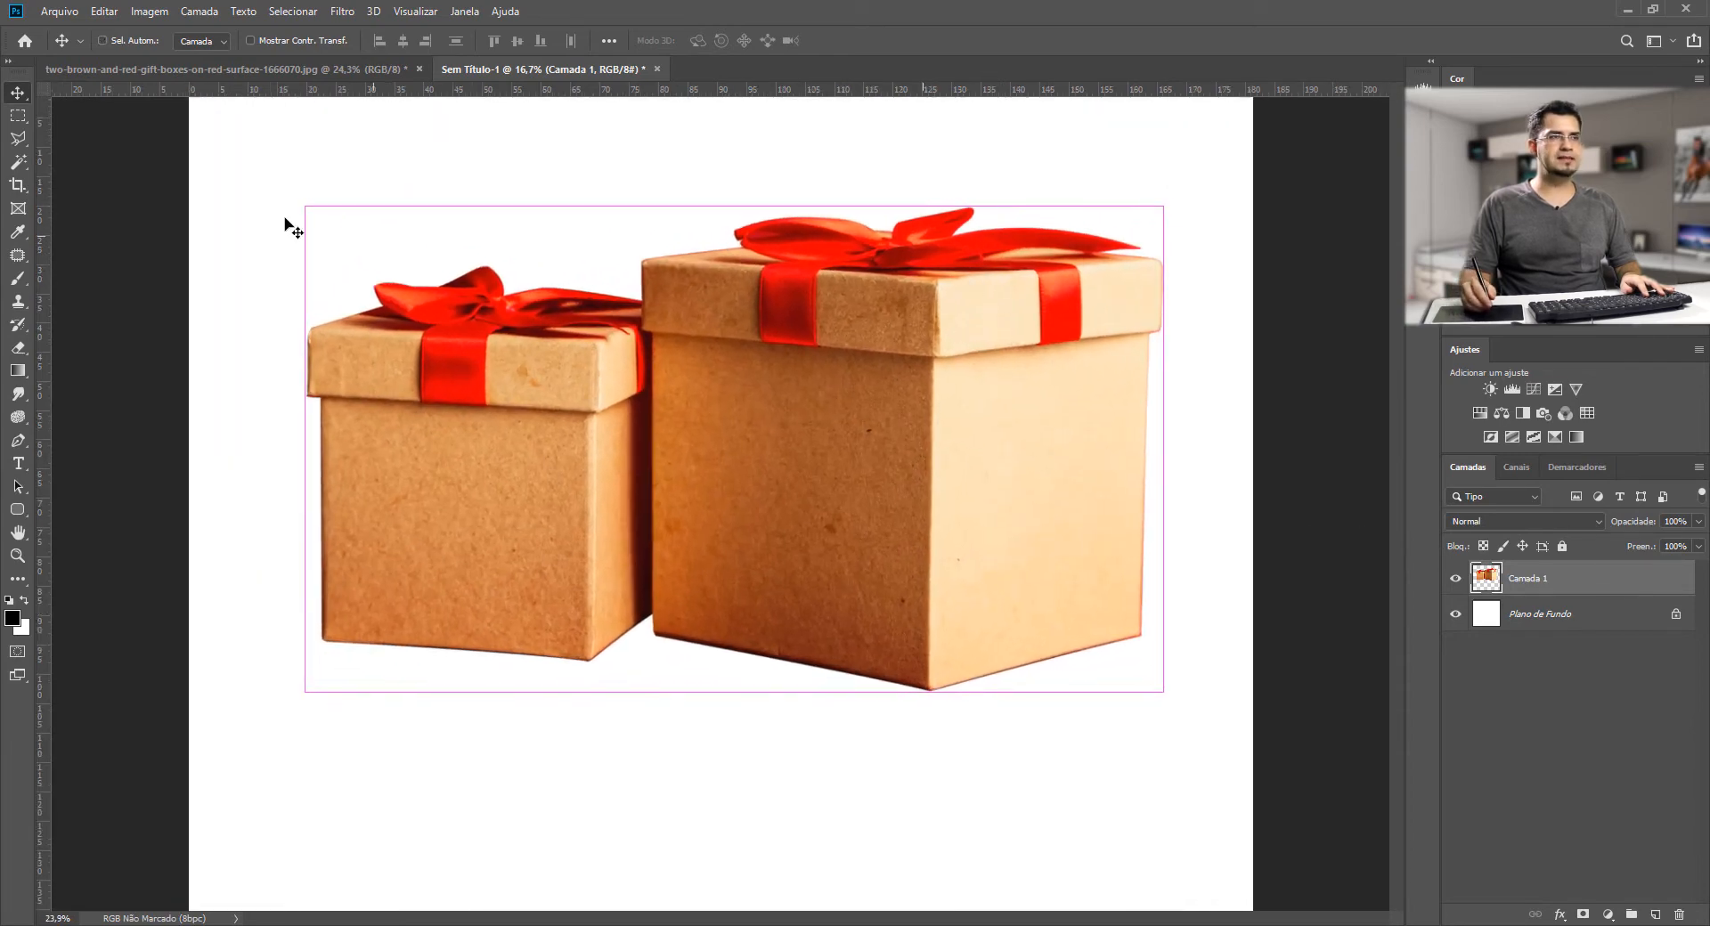
key("l")
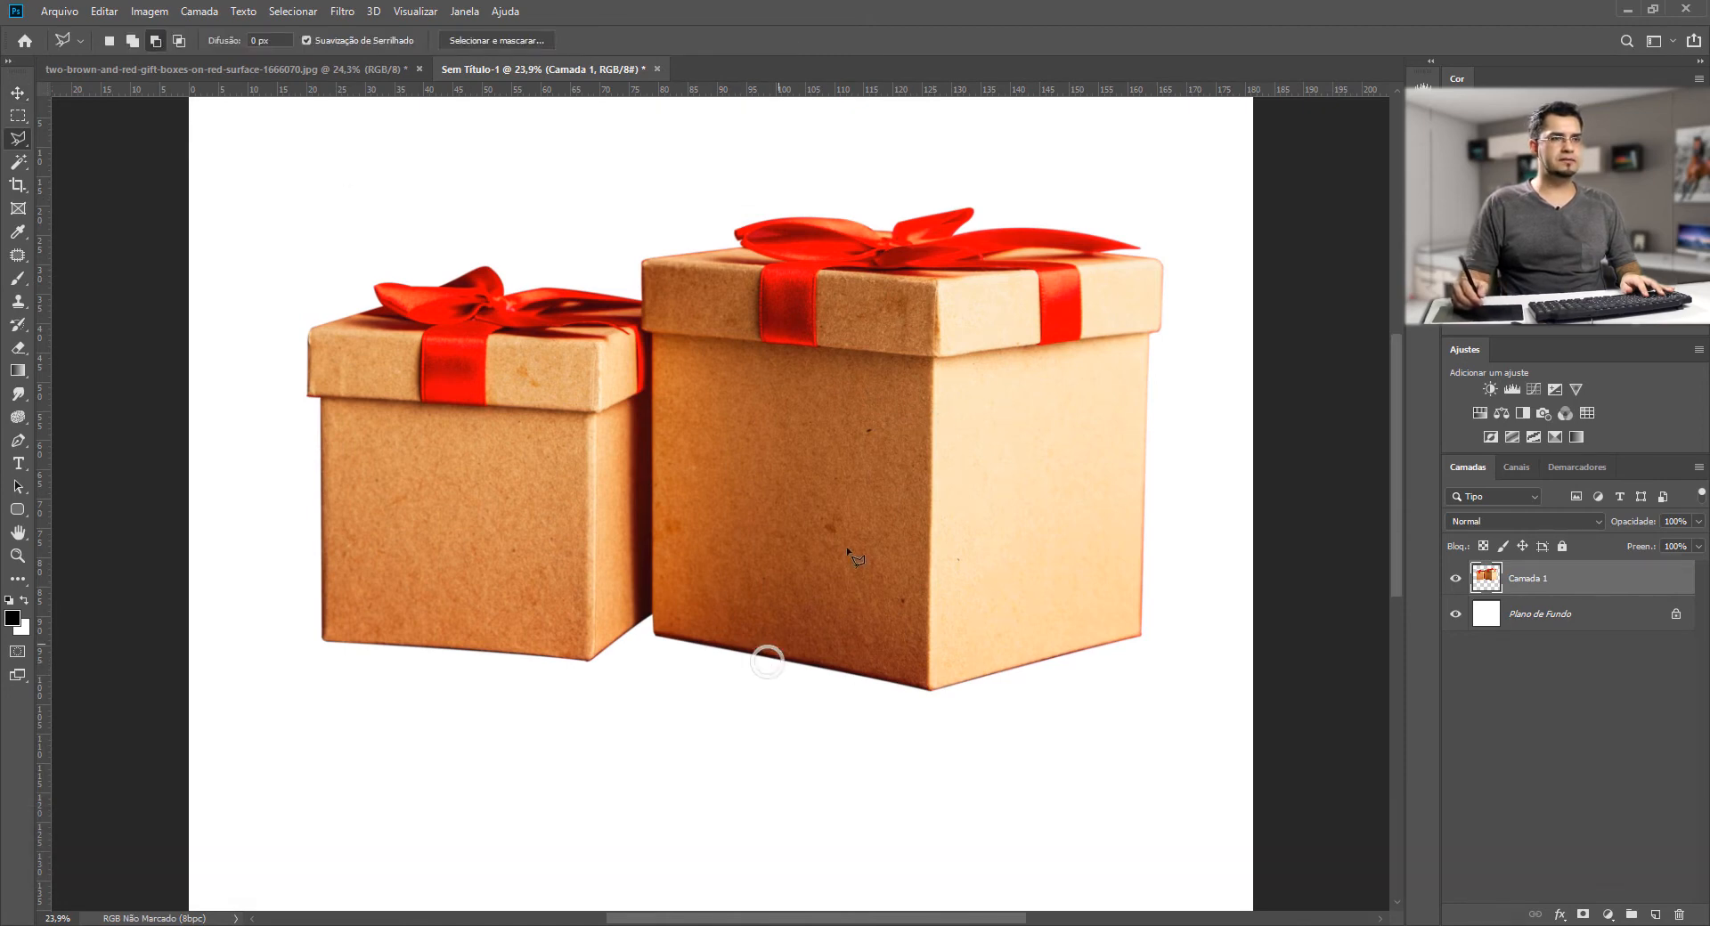
left_click(1047, 369)
left_click(1124, 472)
left_click(883, 660)
key("alt")
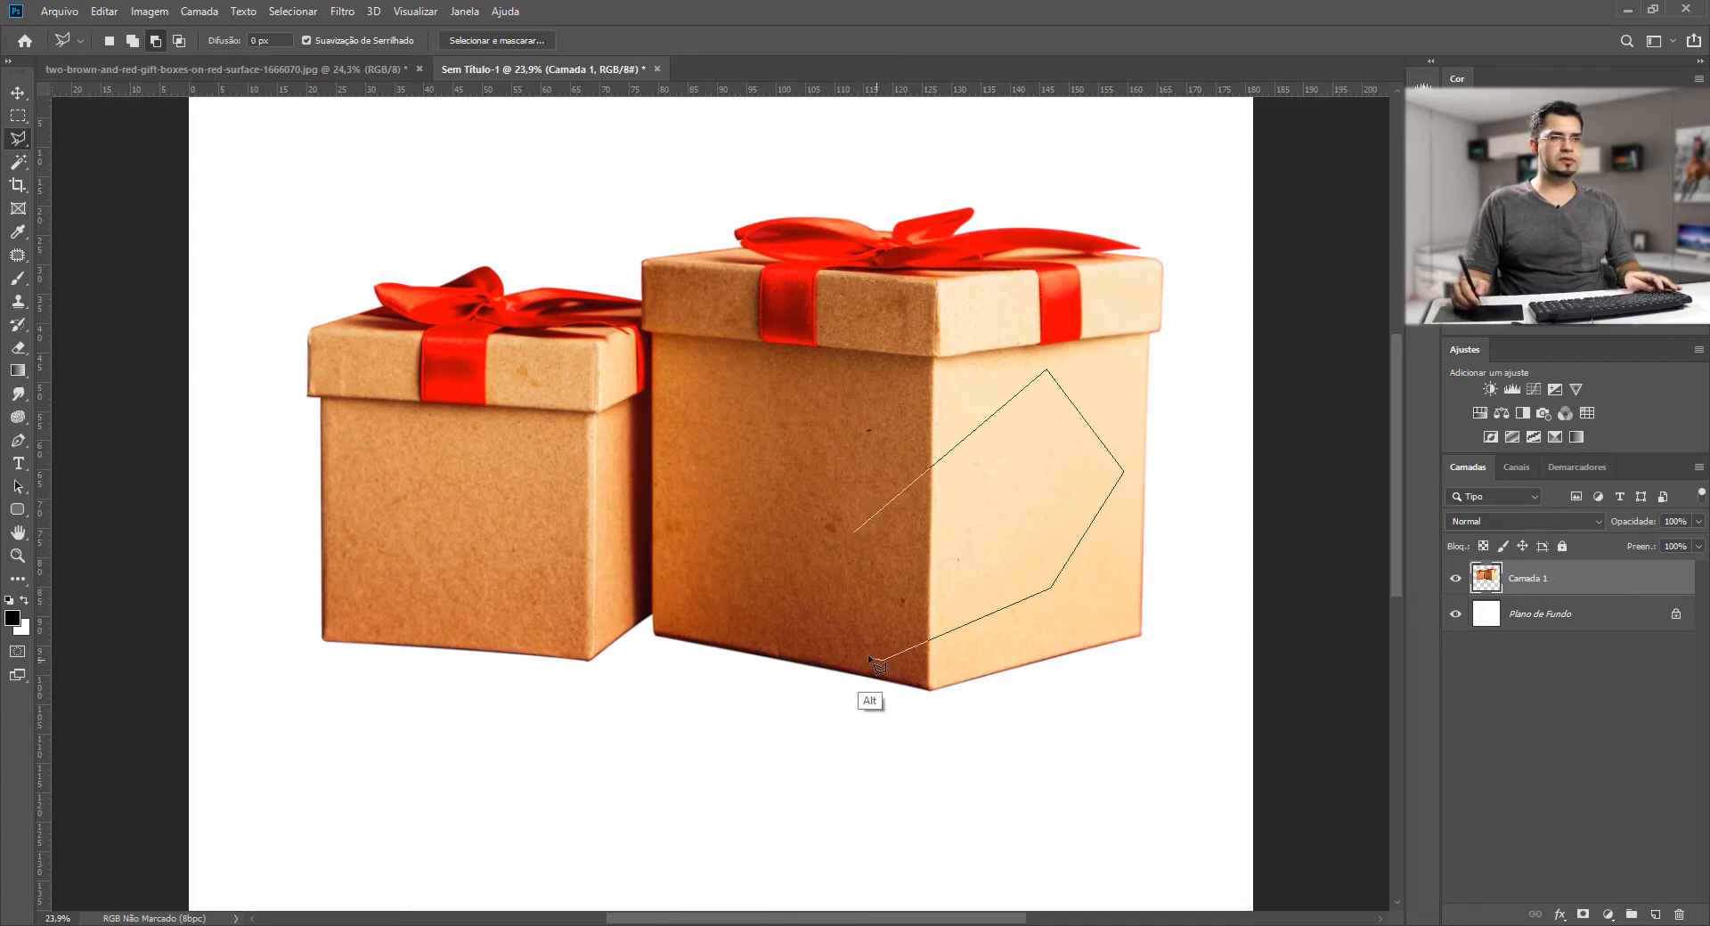
mouse_move(805, 643)
left_mouse_down()
mouse_move(771, 530)
mouse_move(807, 495)
mouse_move(847, 524)
left_mouse_up()
mouse_move(830, 590)
left_mouse_down()
mouse_move(889, 585)
mouse_move(893, 558)
mouse_move(855, 533)
left_mouse_up()
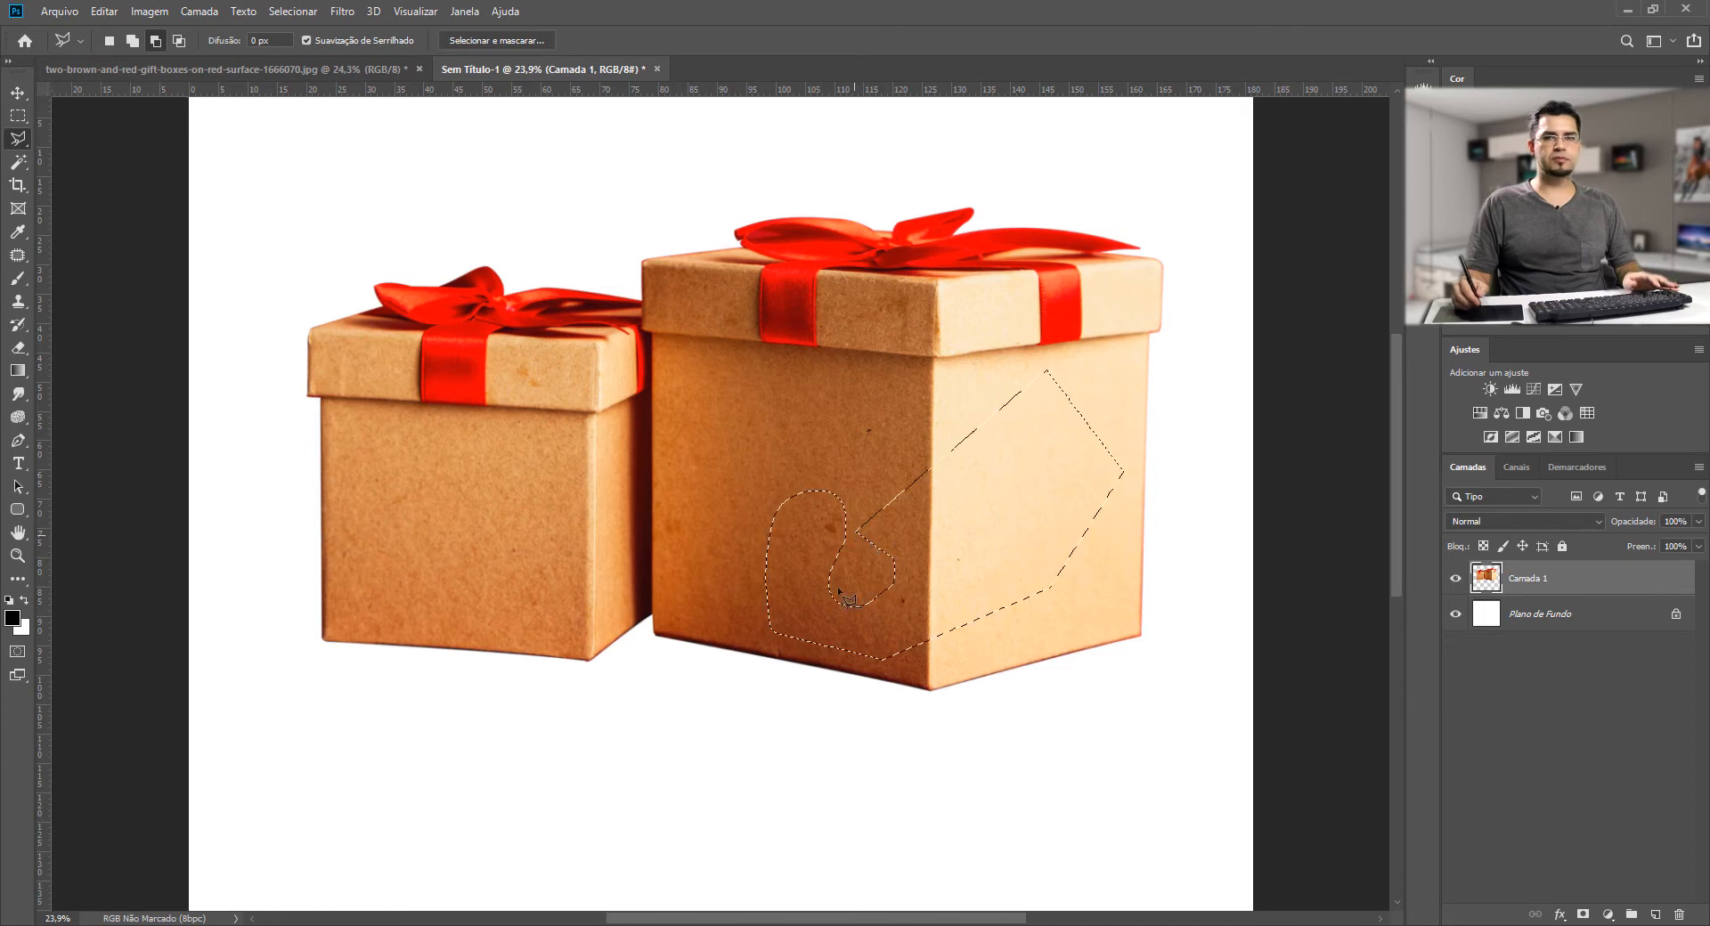
key("ctrl+d")
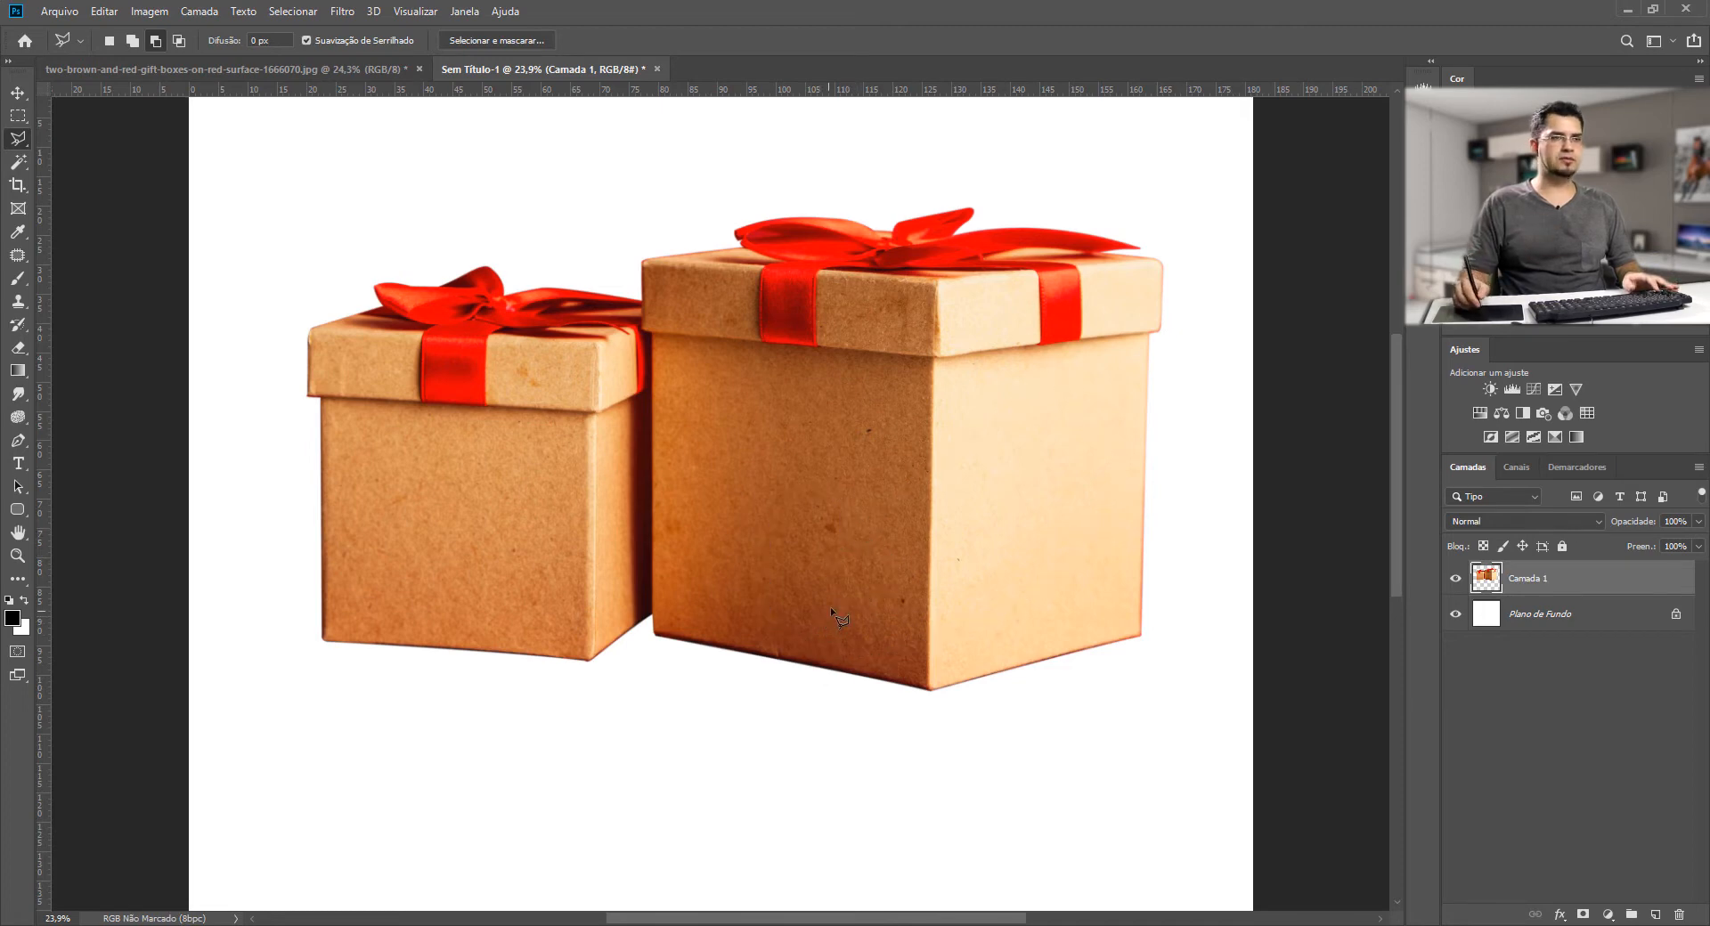
- Select the light side of the large box, from its front corner edge outward, with the Polygonal Lasso and copy it to a new layer
left_click(928, 706)
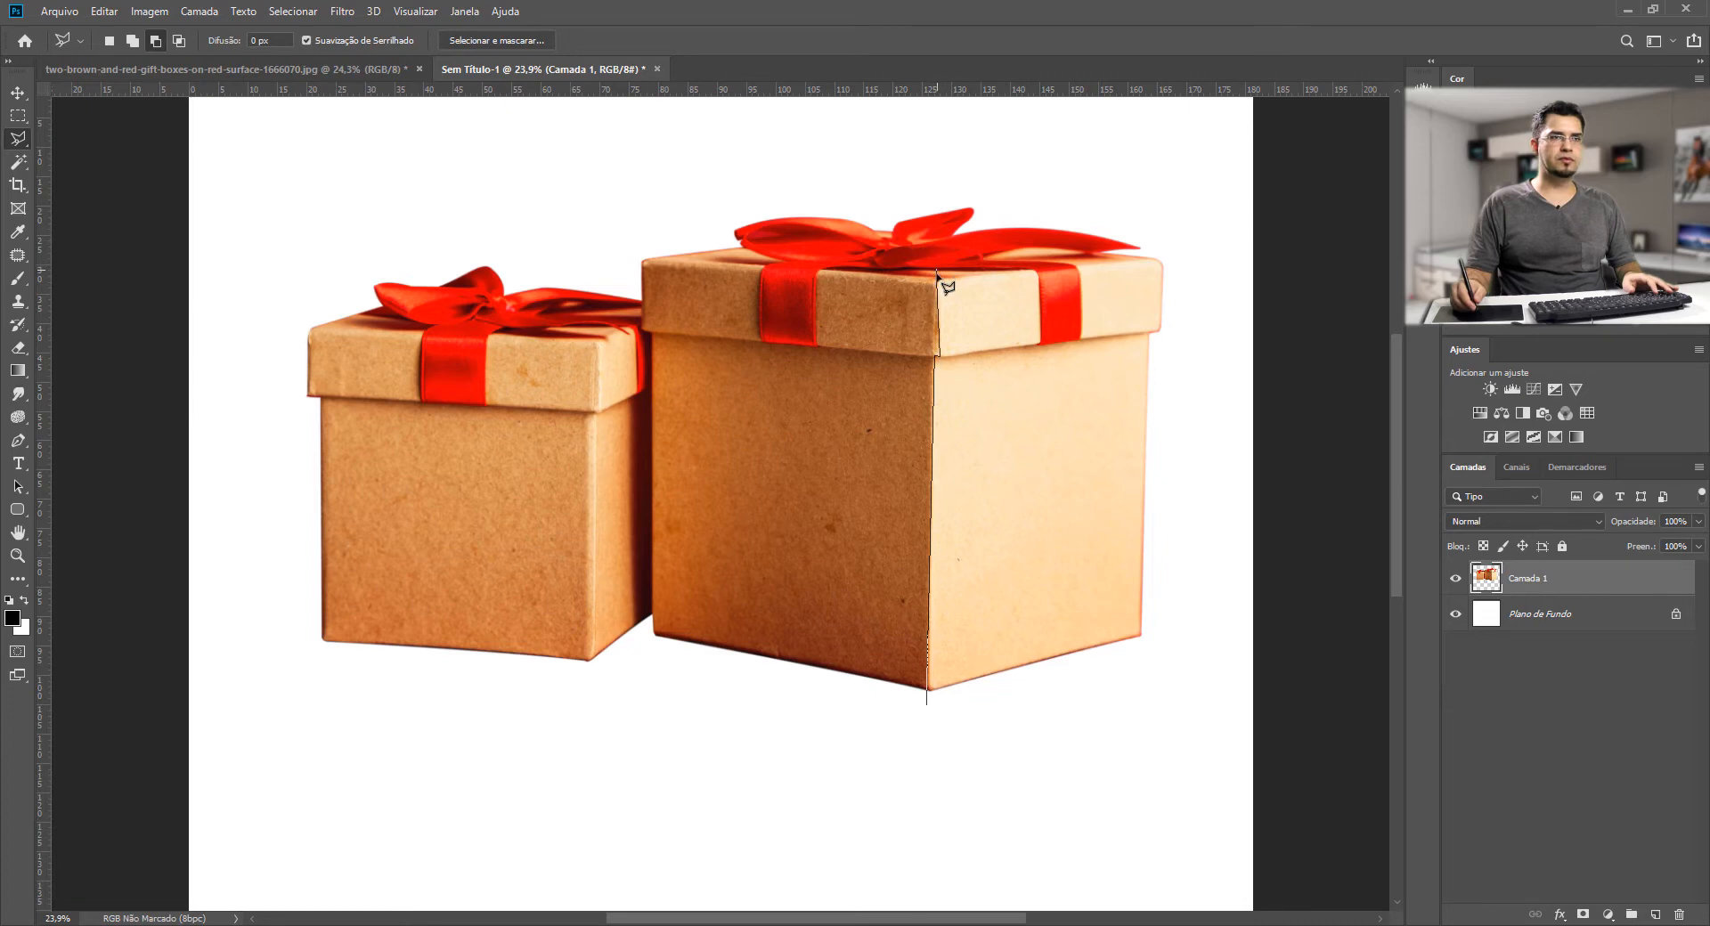
left_click(939, 180)
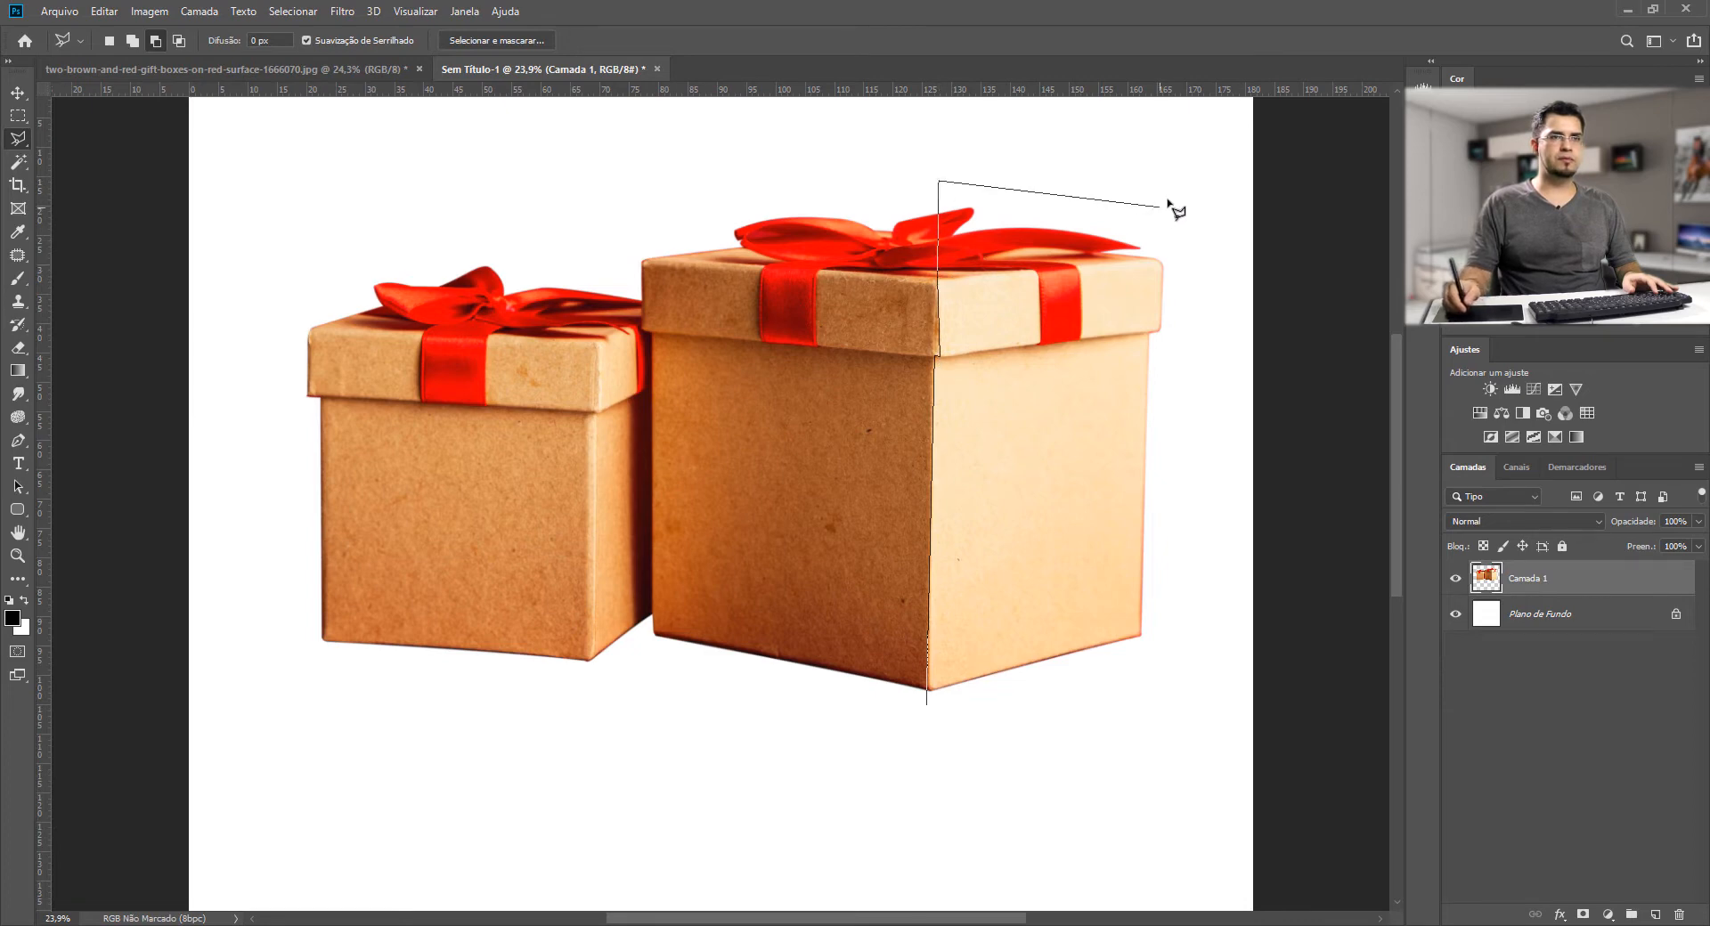
left_click(1172, 181)
left_click(1187, 348)
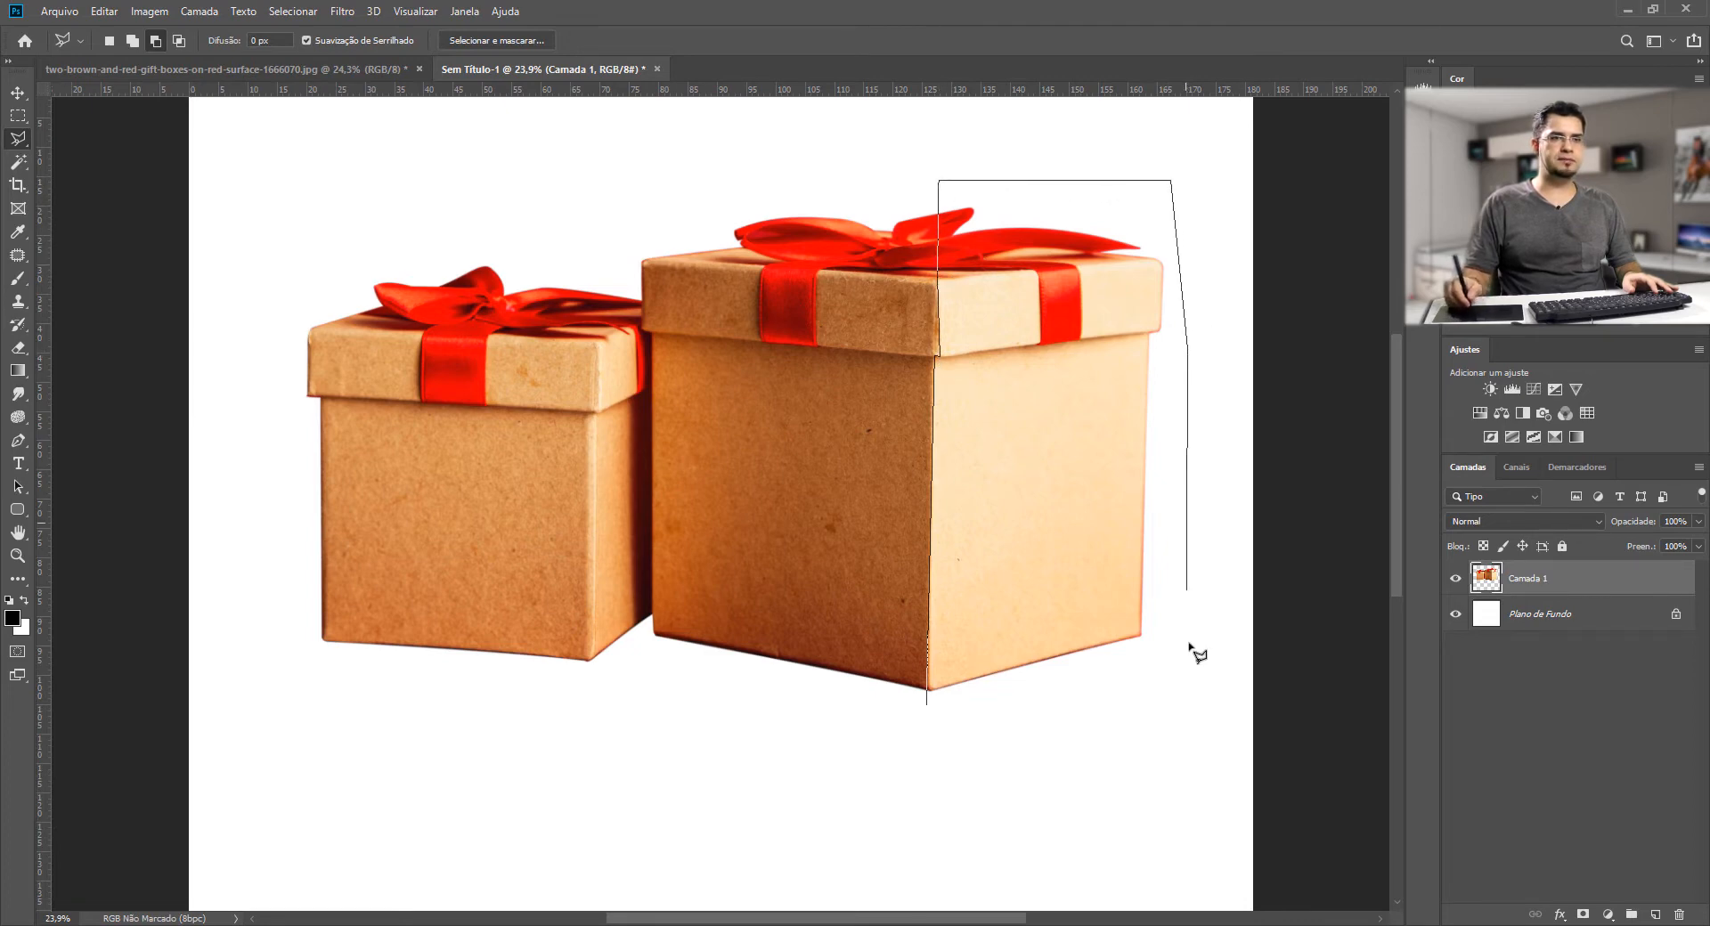
left_click(927, 709)
key("ctrl+j")
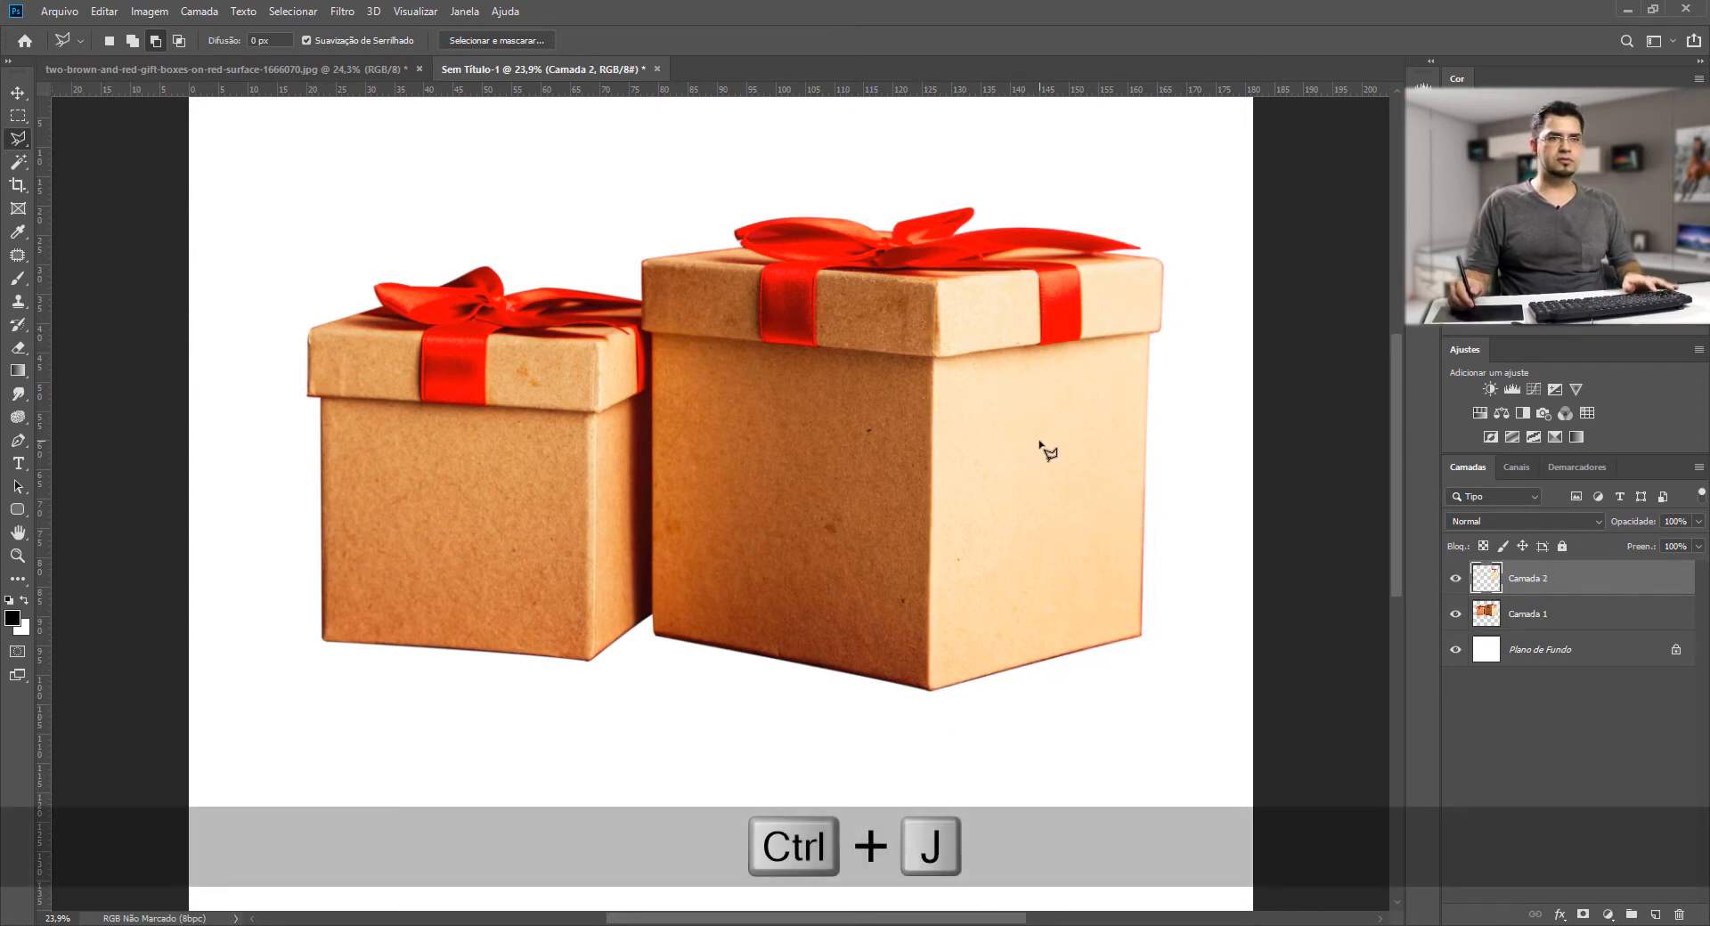
- Flip the copied light side of the large box vertically and move it straight down over the box's lower half
right_click(1048, 445)
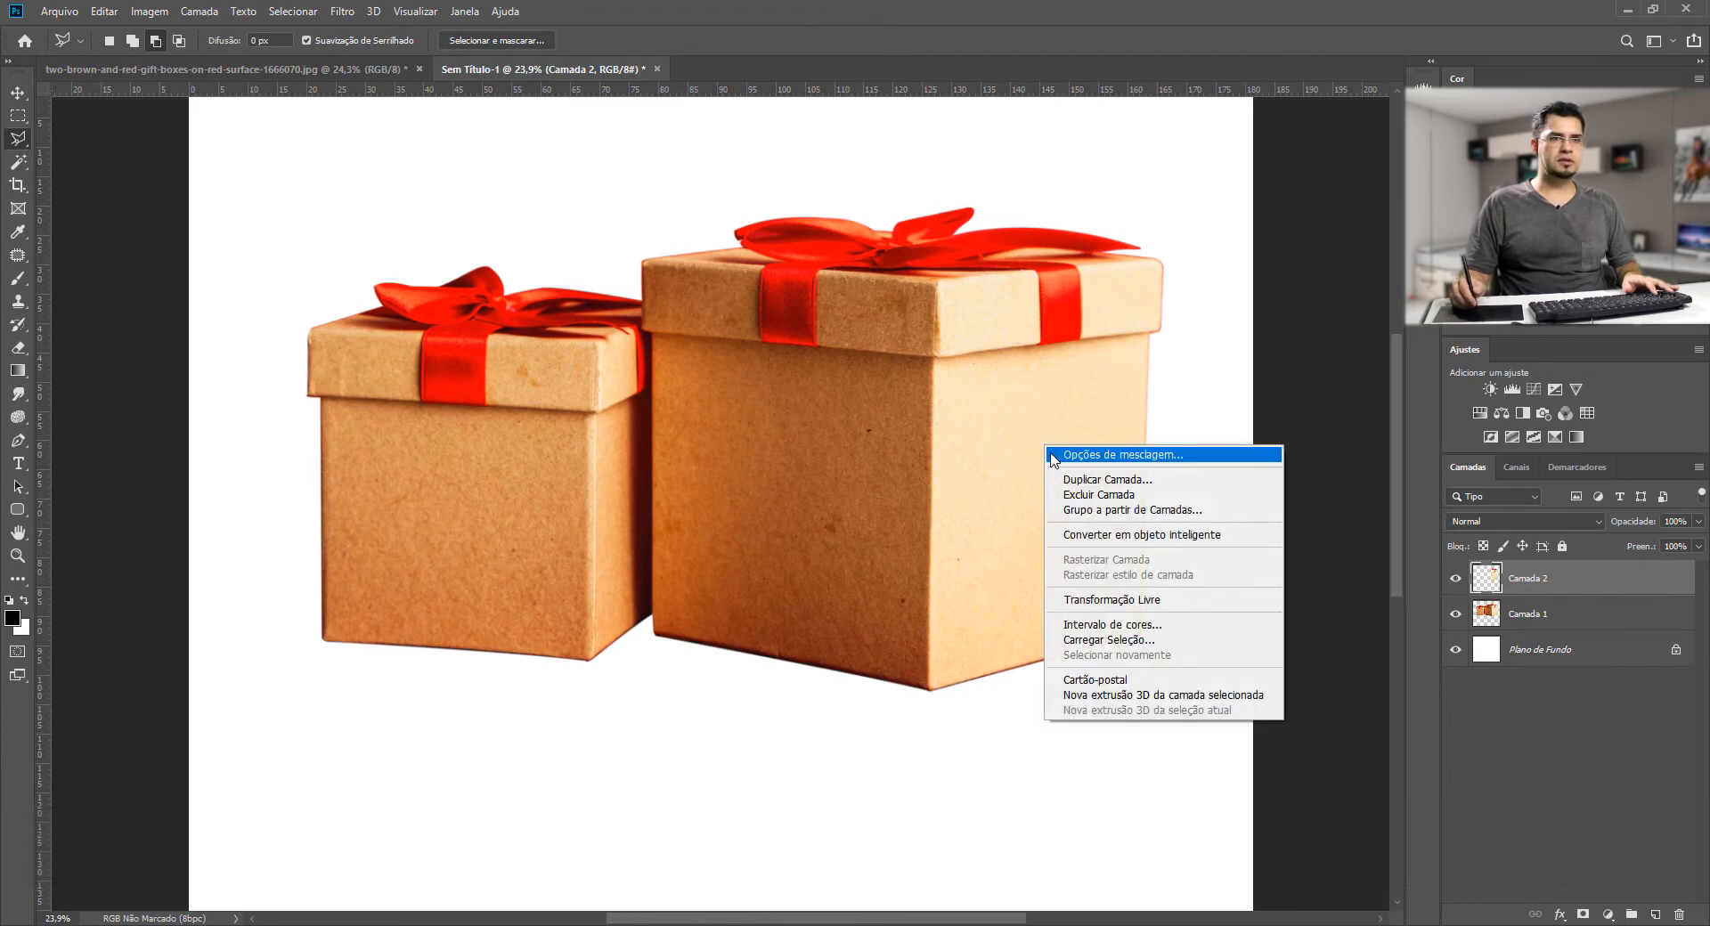
left_click(798, 55)
key("ctrl+t")
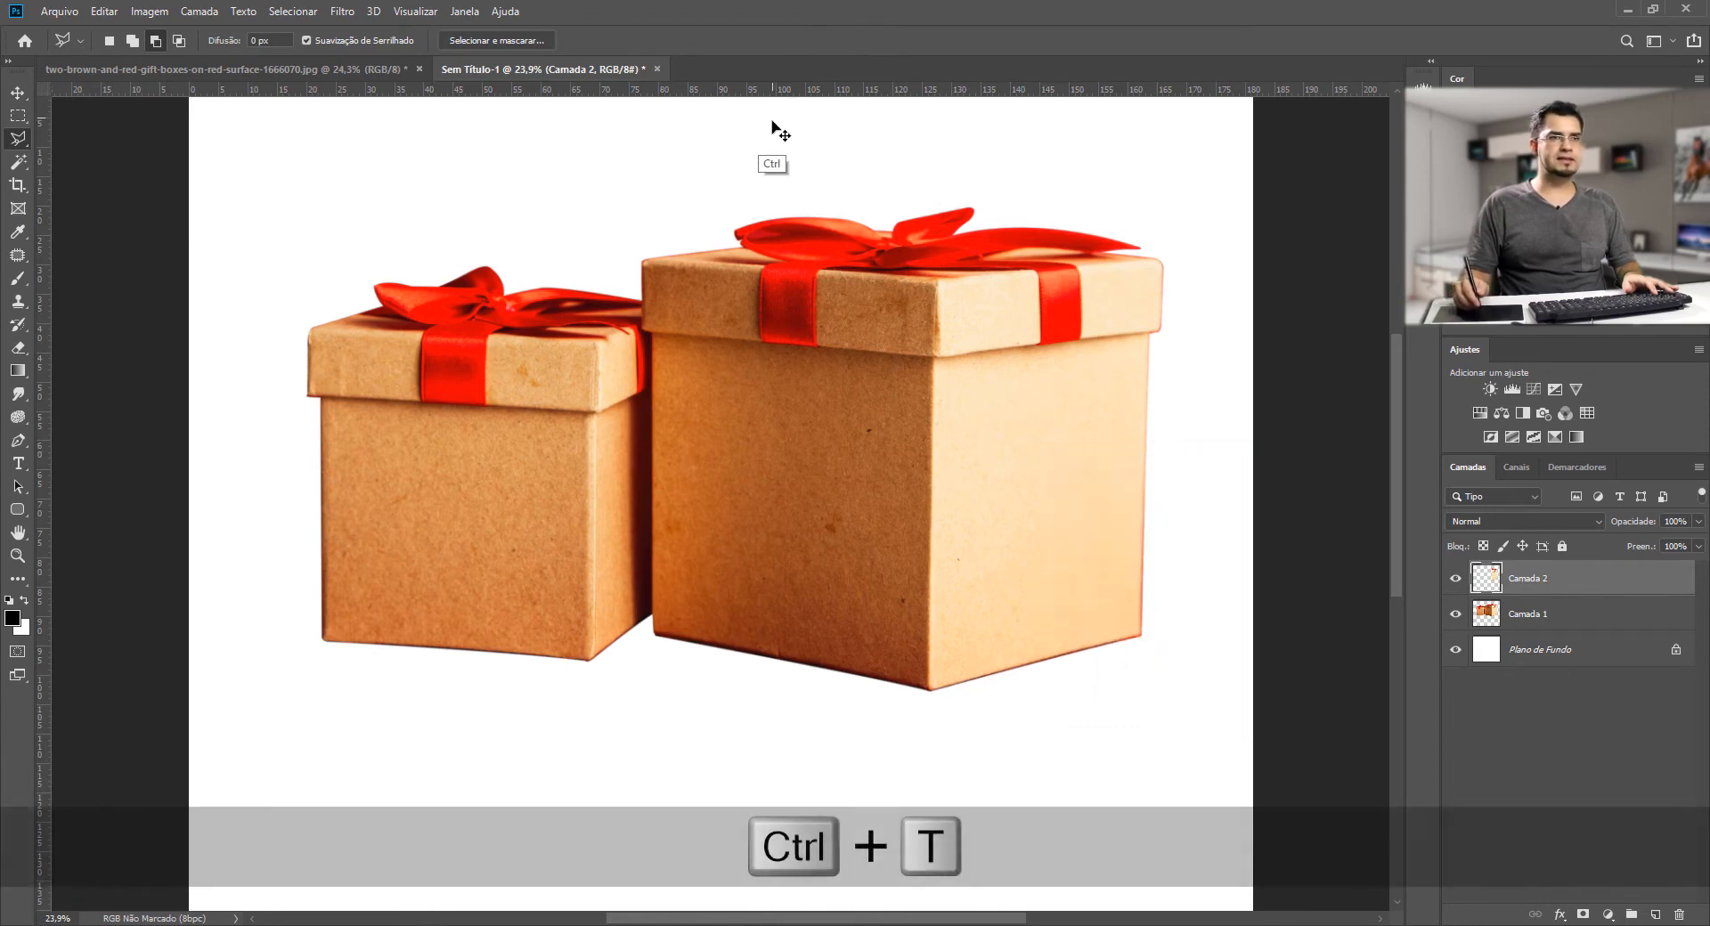
right_click(1095, 492)
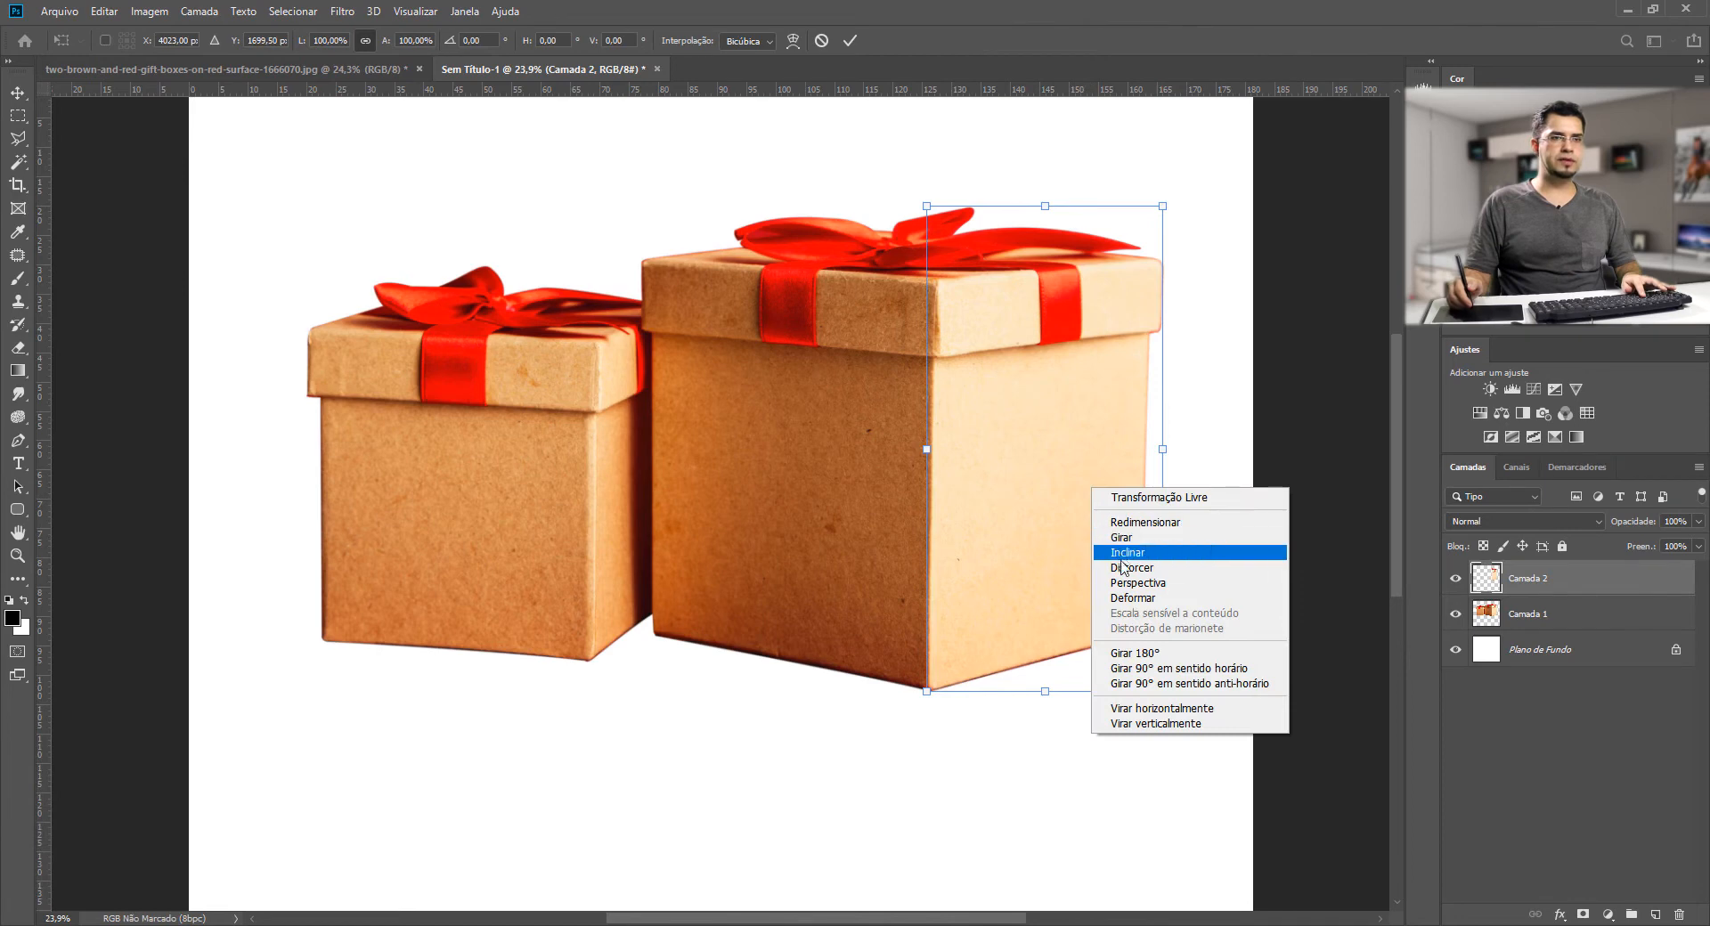
left_click(1158, 724)
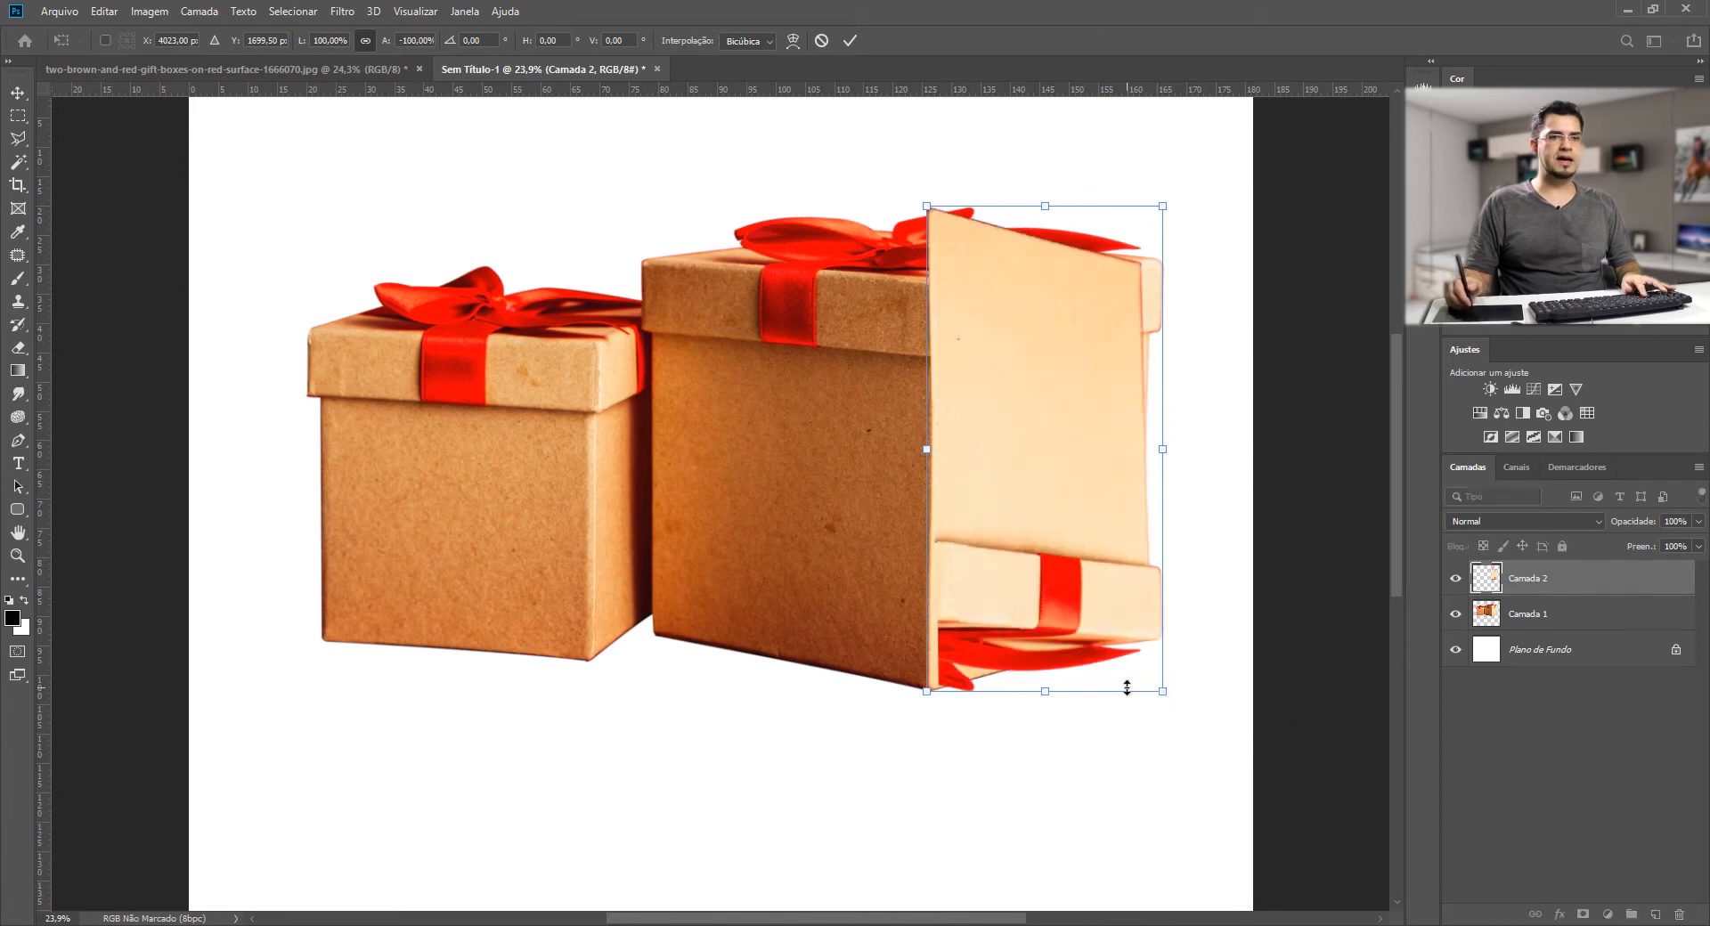
key("ctrl+0")
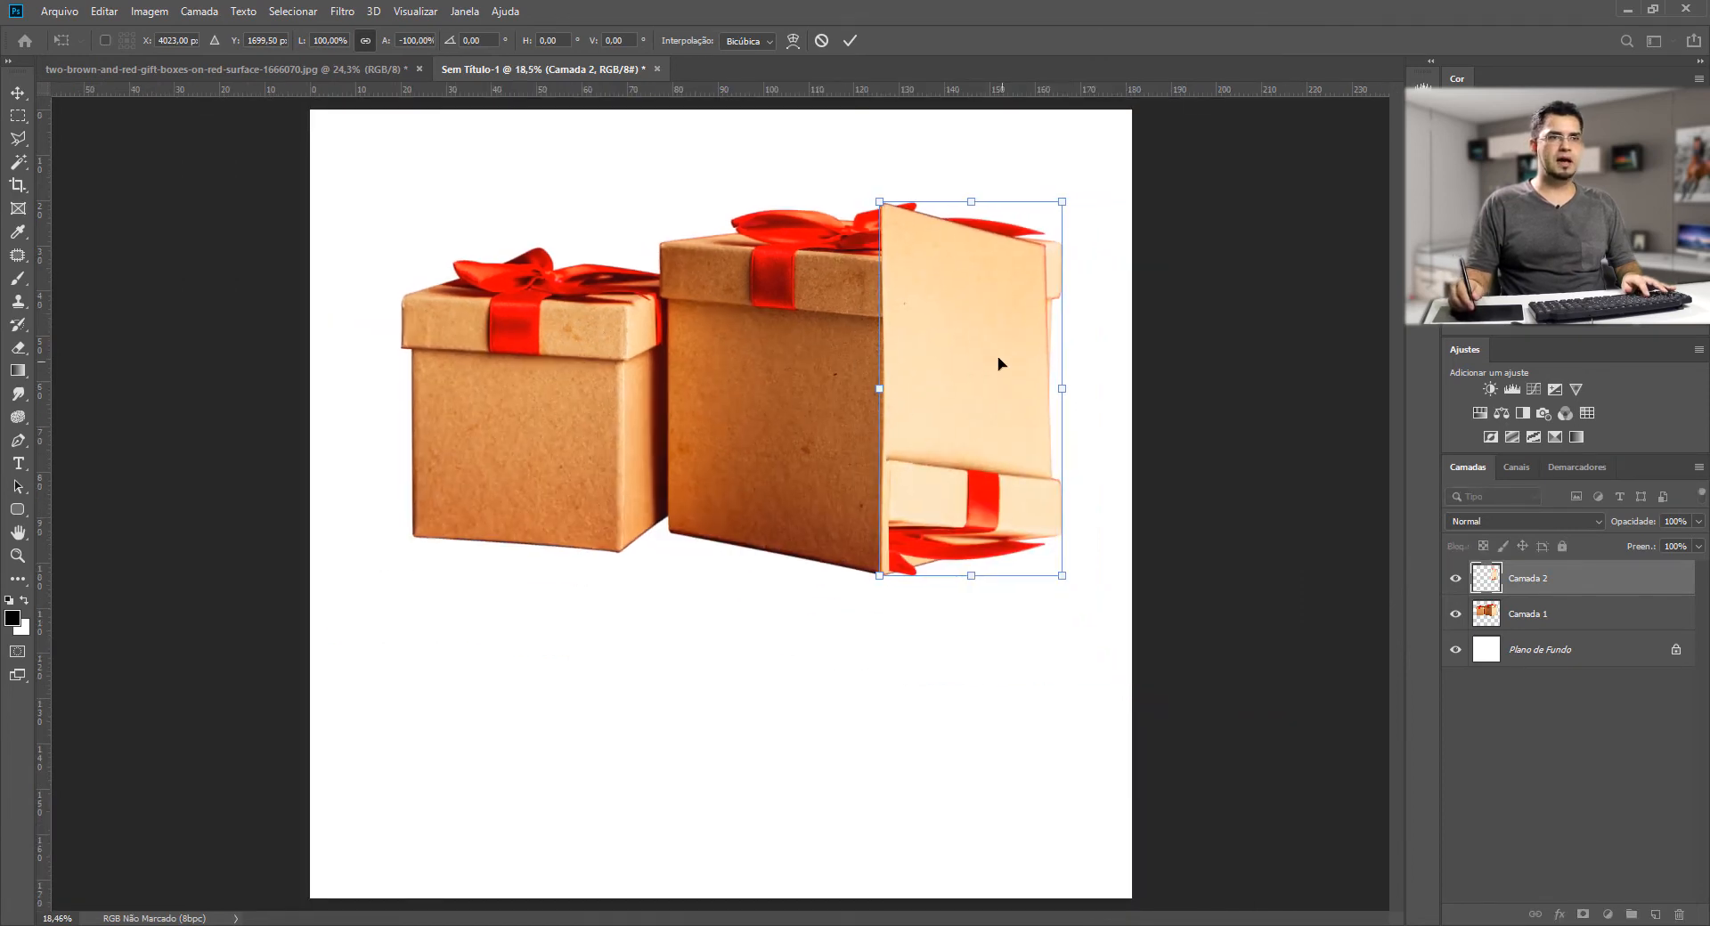
left_click_drag(986, 324, 986, 555)
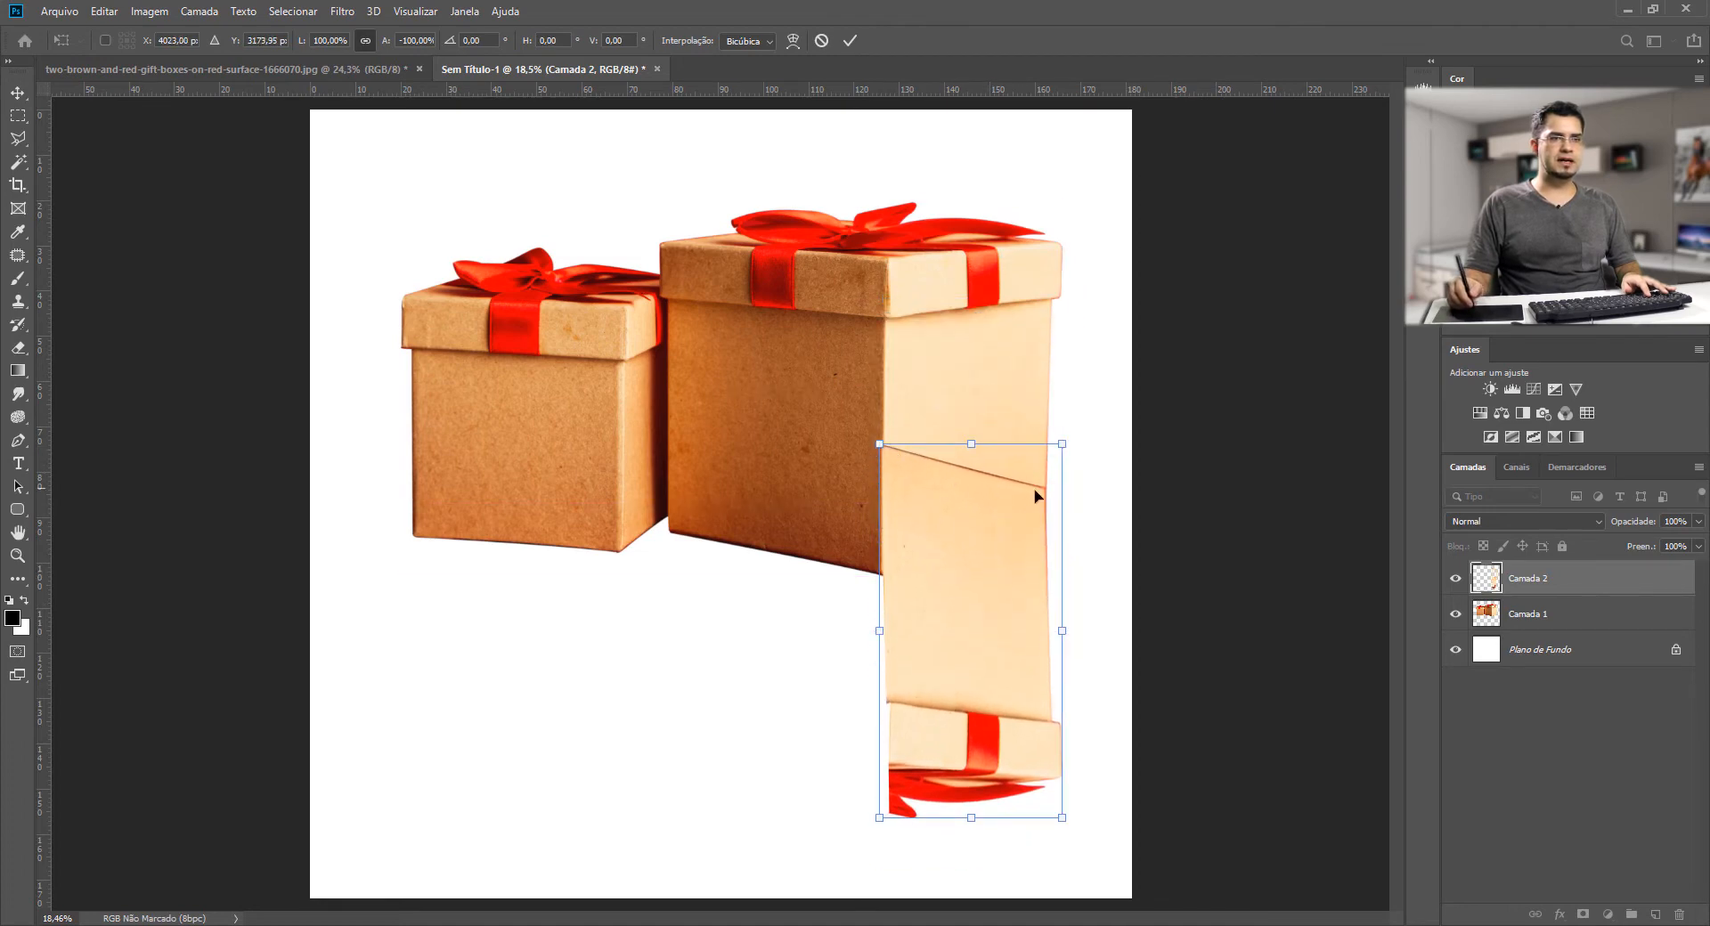
- Skew the flipped side vertically until its upper edge is horizontal, and apply the transform
key("ctrl")
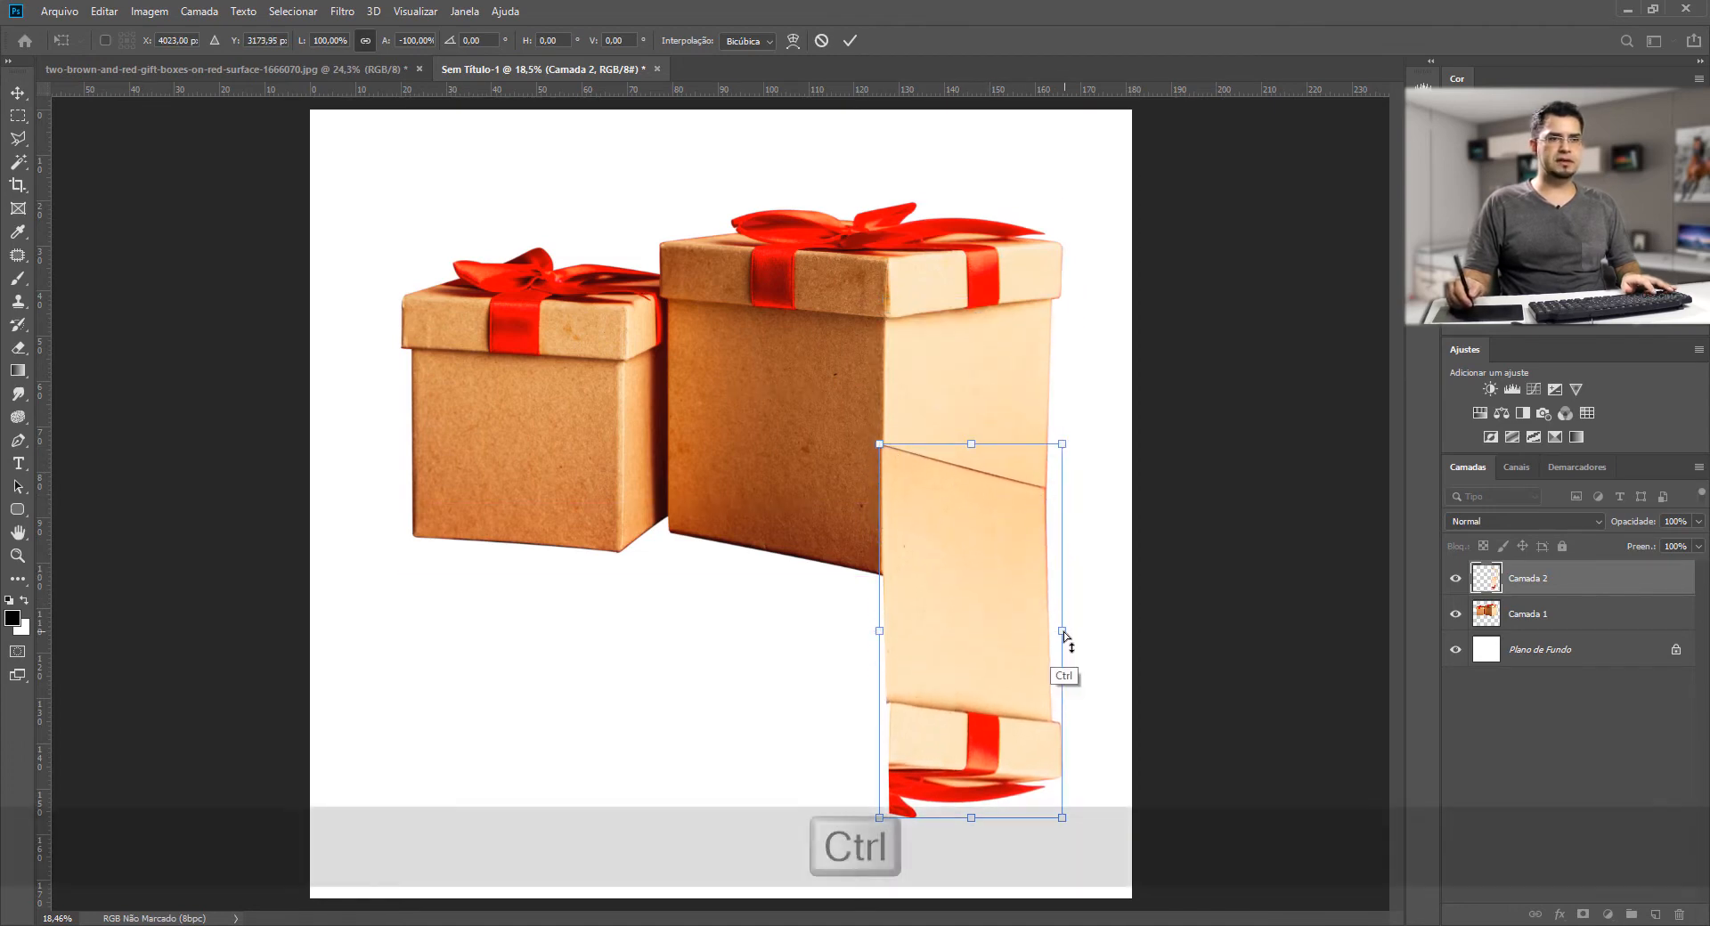
left_click_drag(1063, 632, 1065, 586)
key("Return")
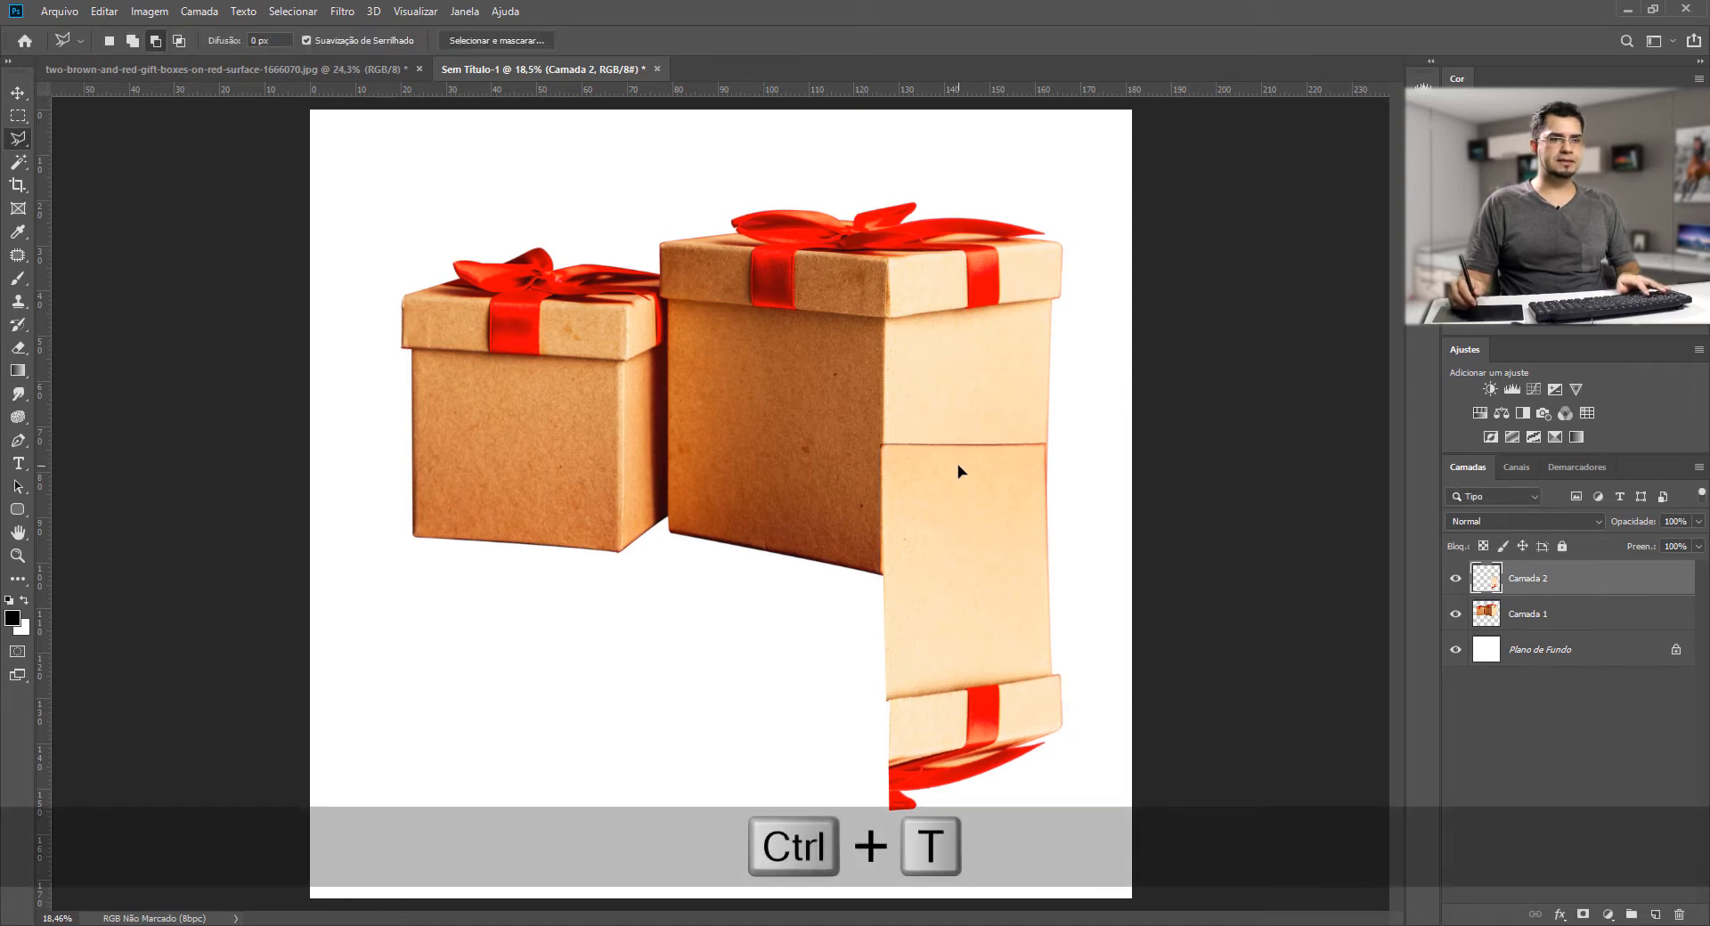
- Move the flipped side down to the large box's front bottom corner and skew it vertically by -13.04° to follow the bottom edge
key("ctrl+t")
left_click_drag(980, 505, 982, 598)
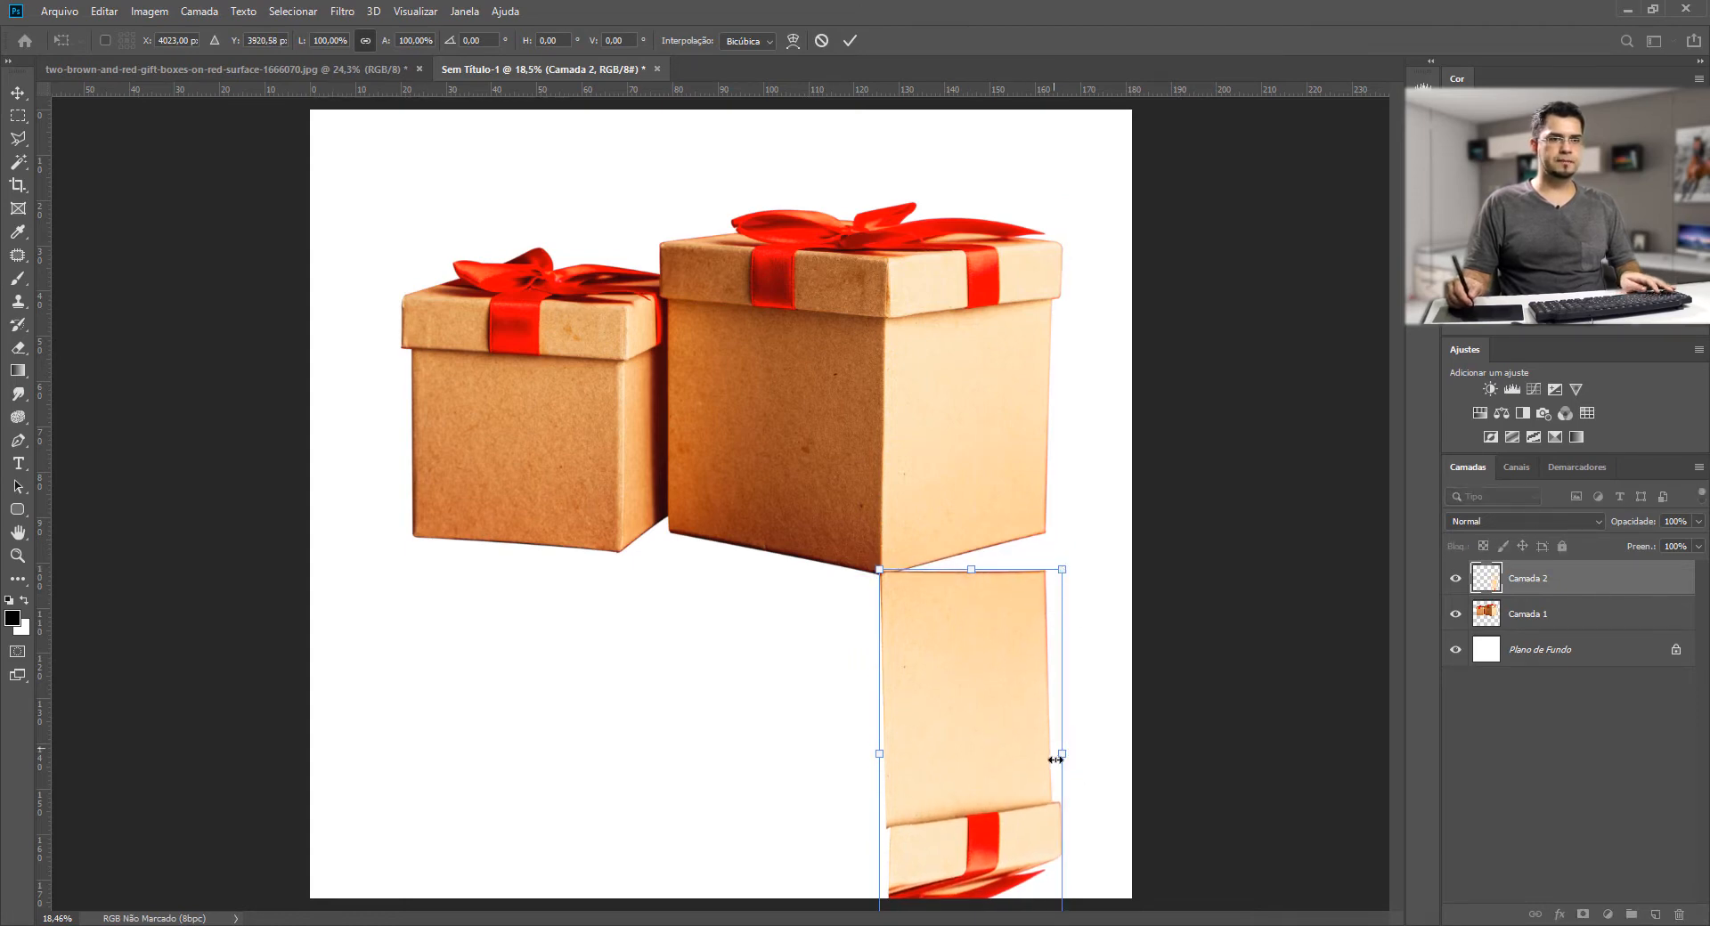
key("ctrl")
left_click_drag(1062, 756, 1061, 713)
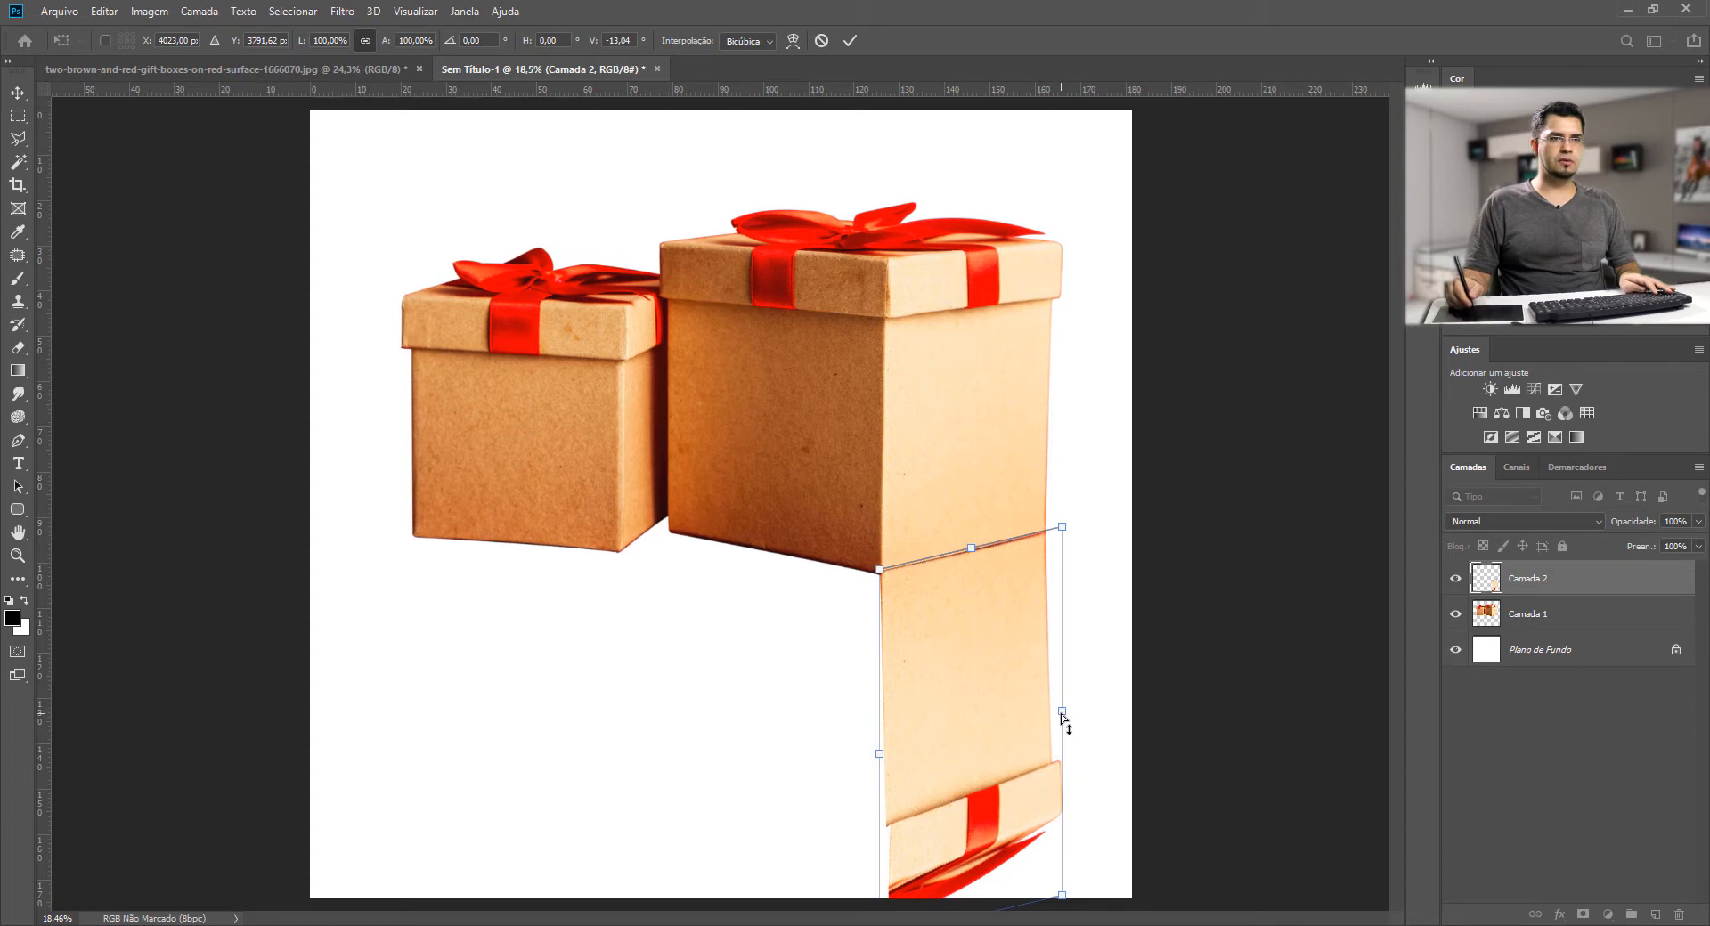
key("Return")
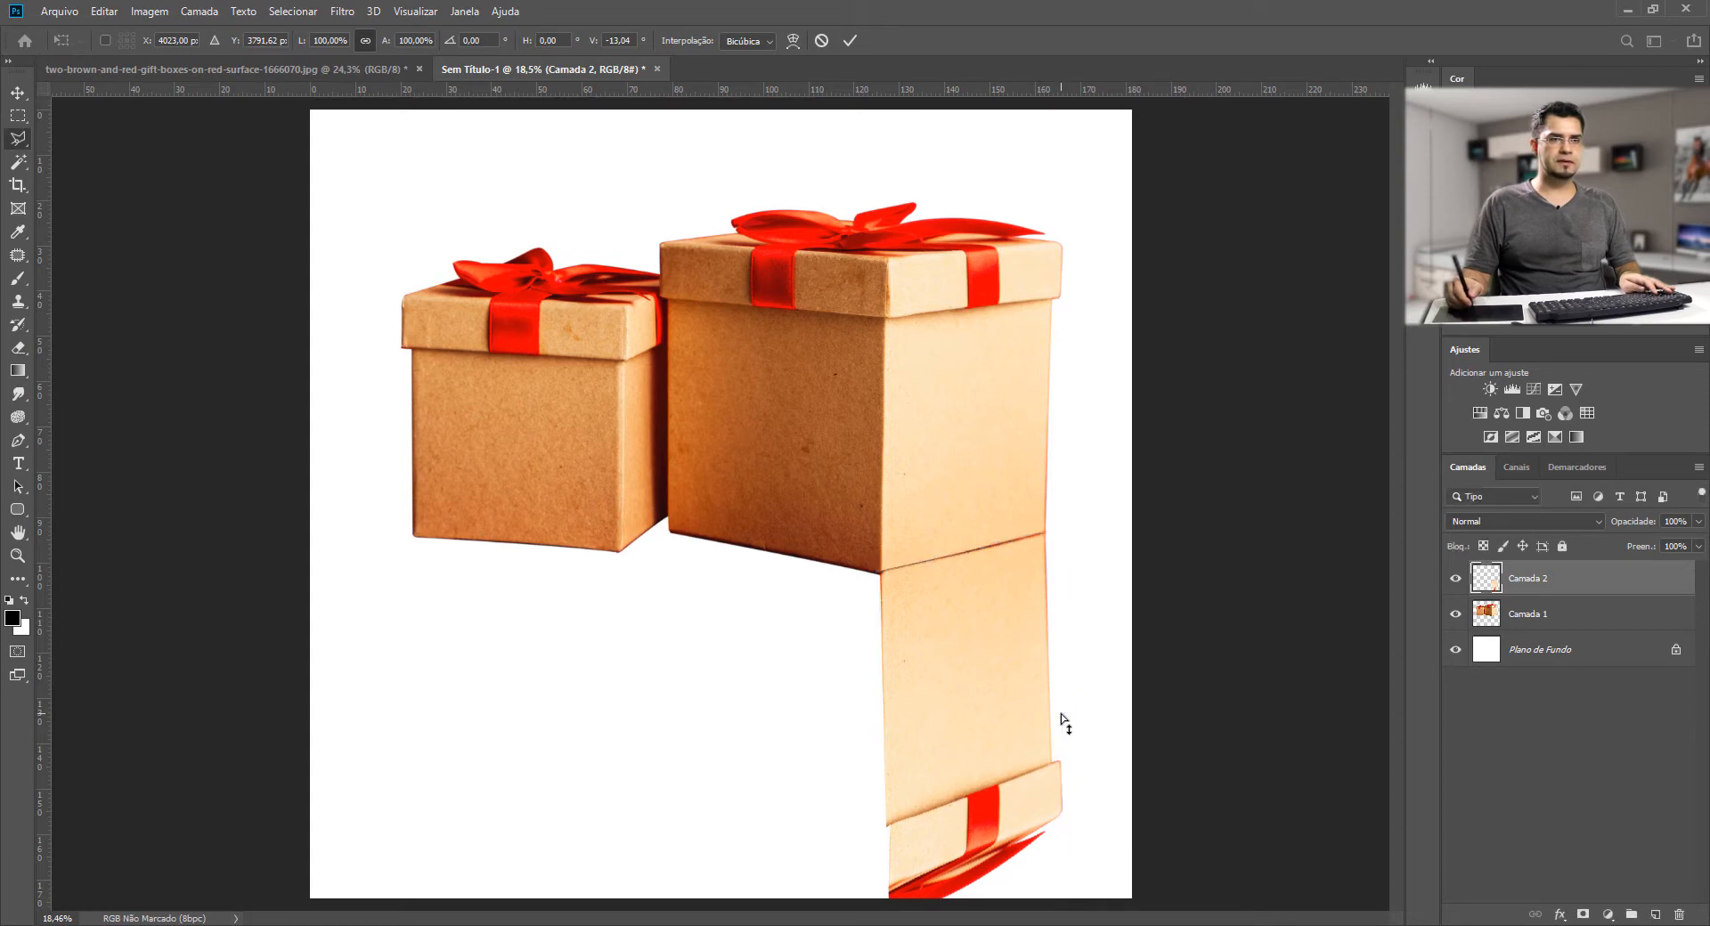
- Select the large box's dark front face, including its lid and bow part, with the Polygonal Lasso on Camada 1 and copy it to a new layer
key("l")
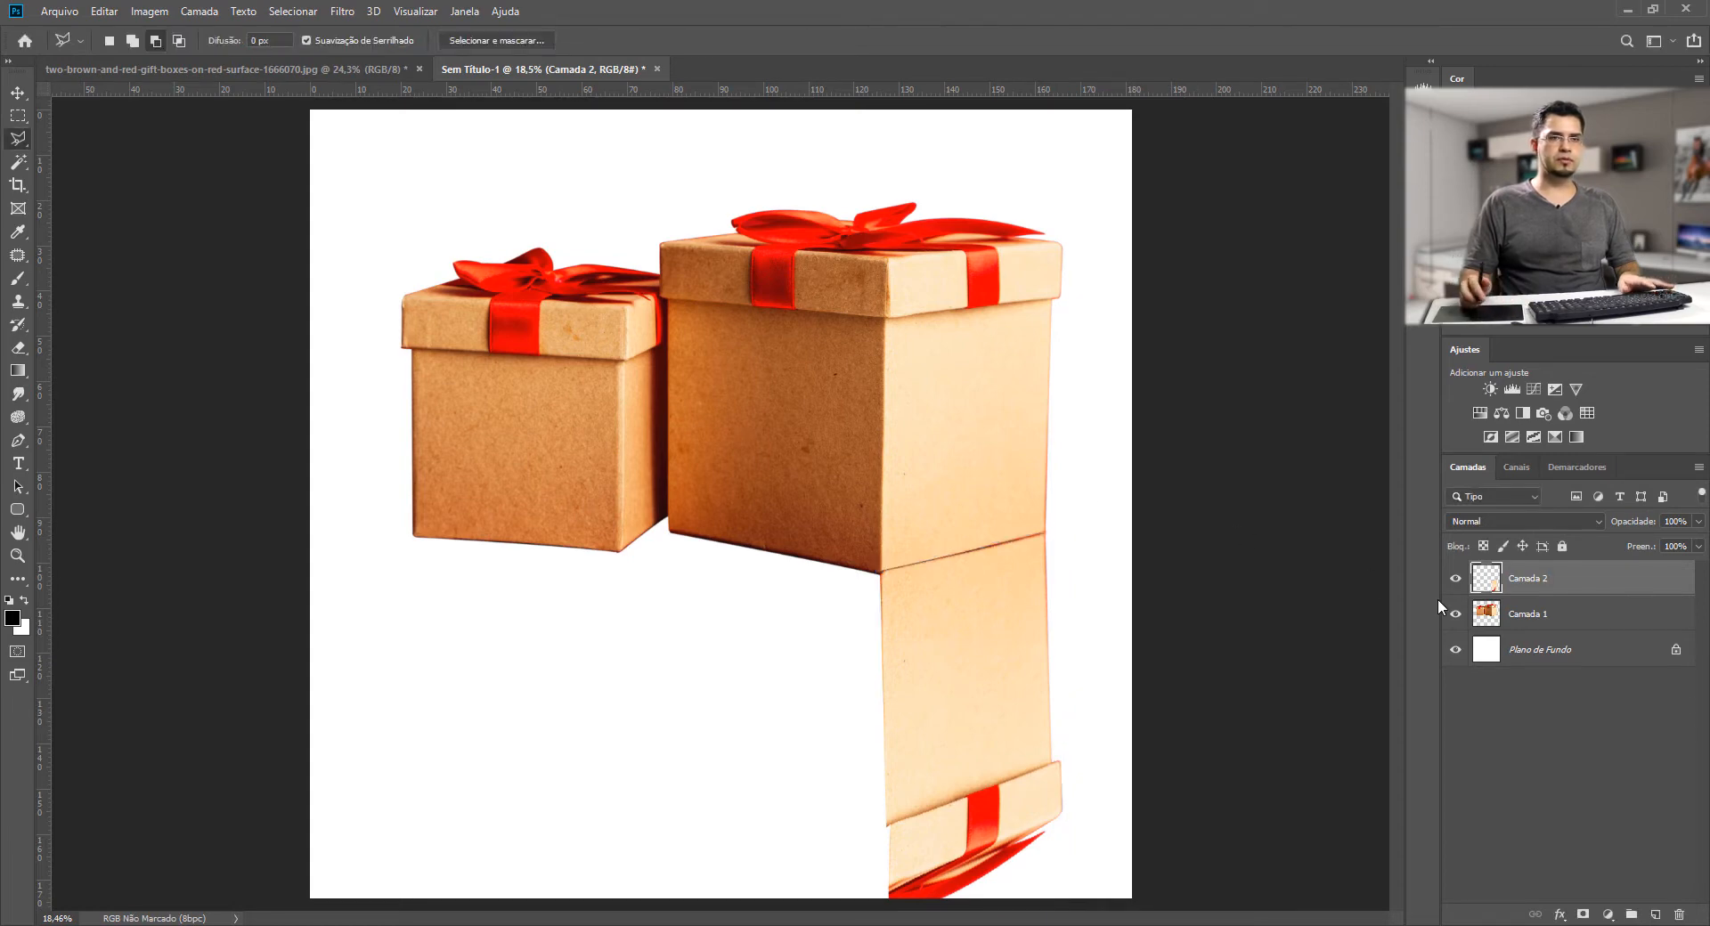
left_click(1486, 617)
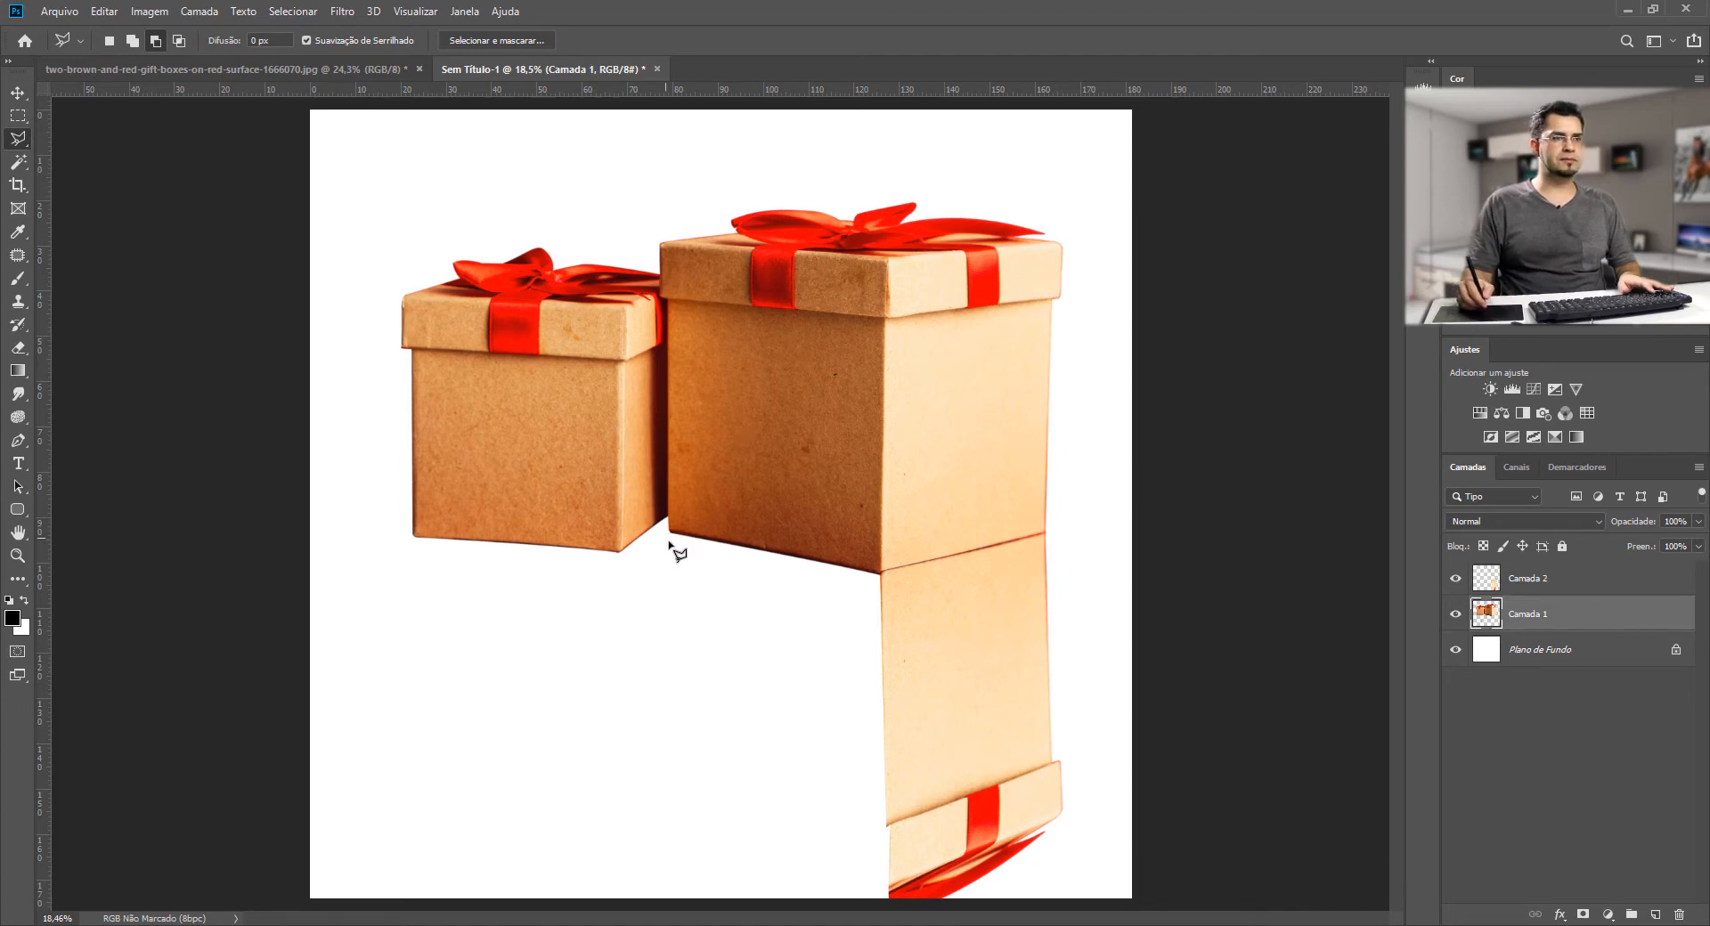
left_click_drag(763, 401, 787, 395)
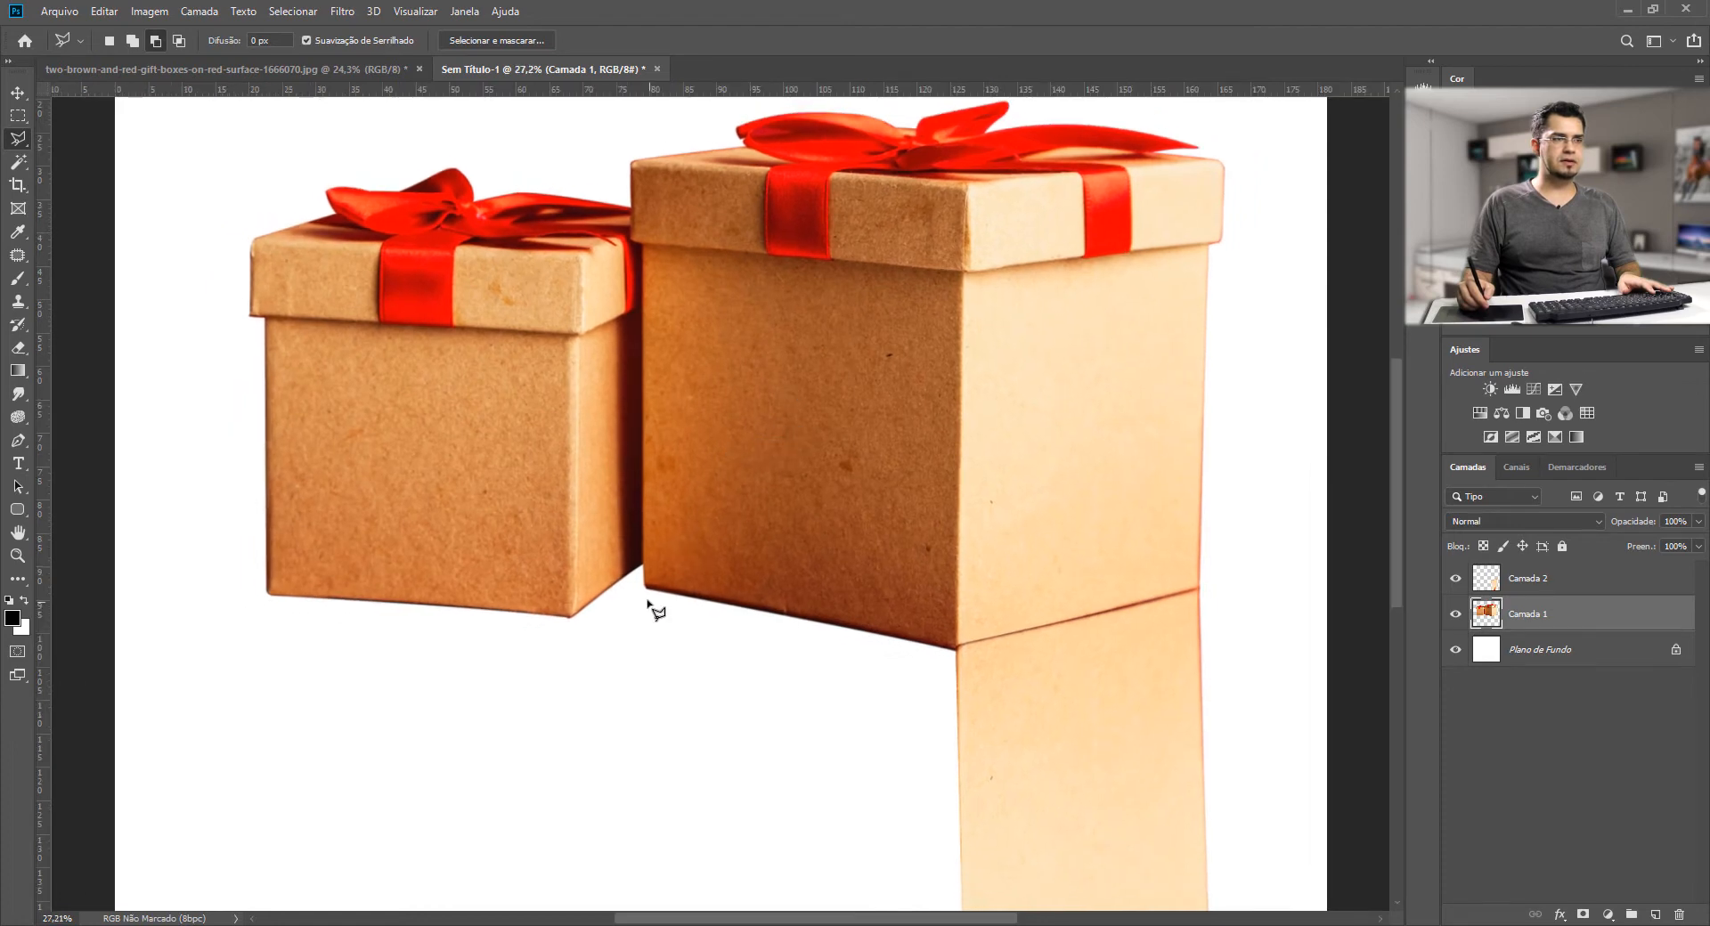
left_click(643, 595)
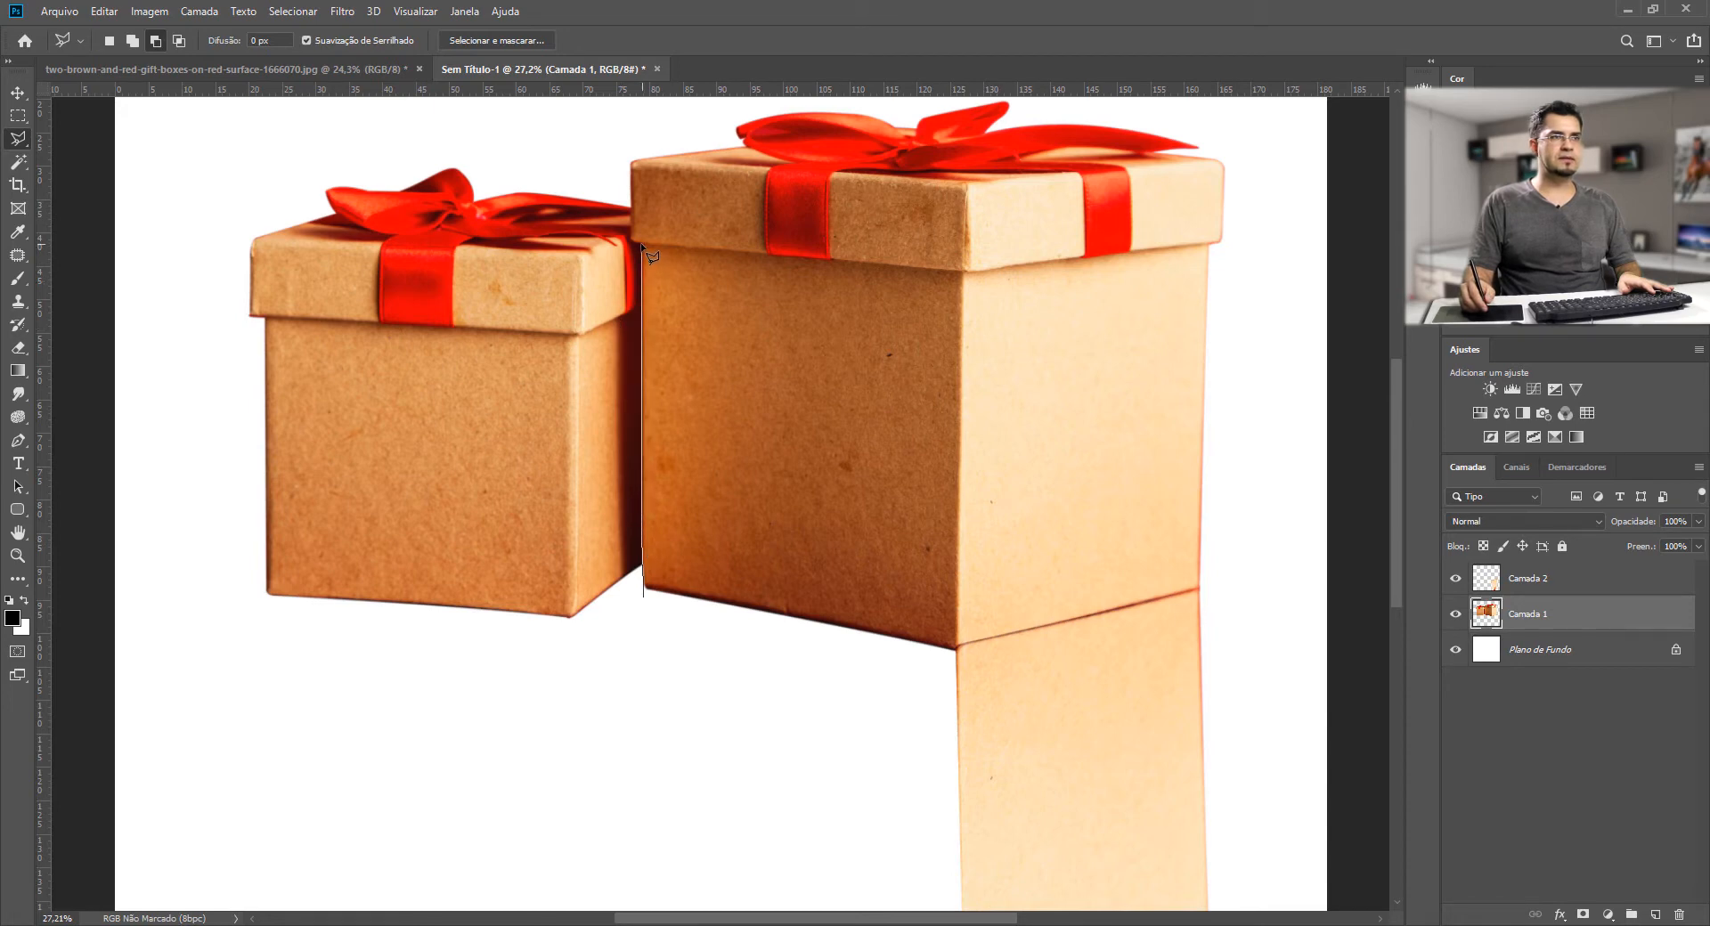
left_click(629, 135)
left_click(753, 102)
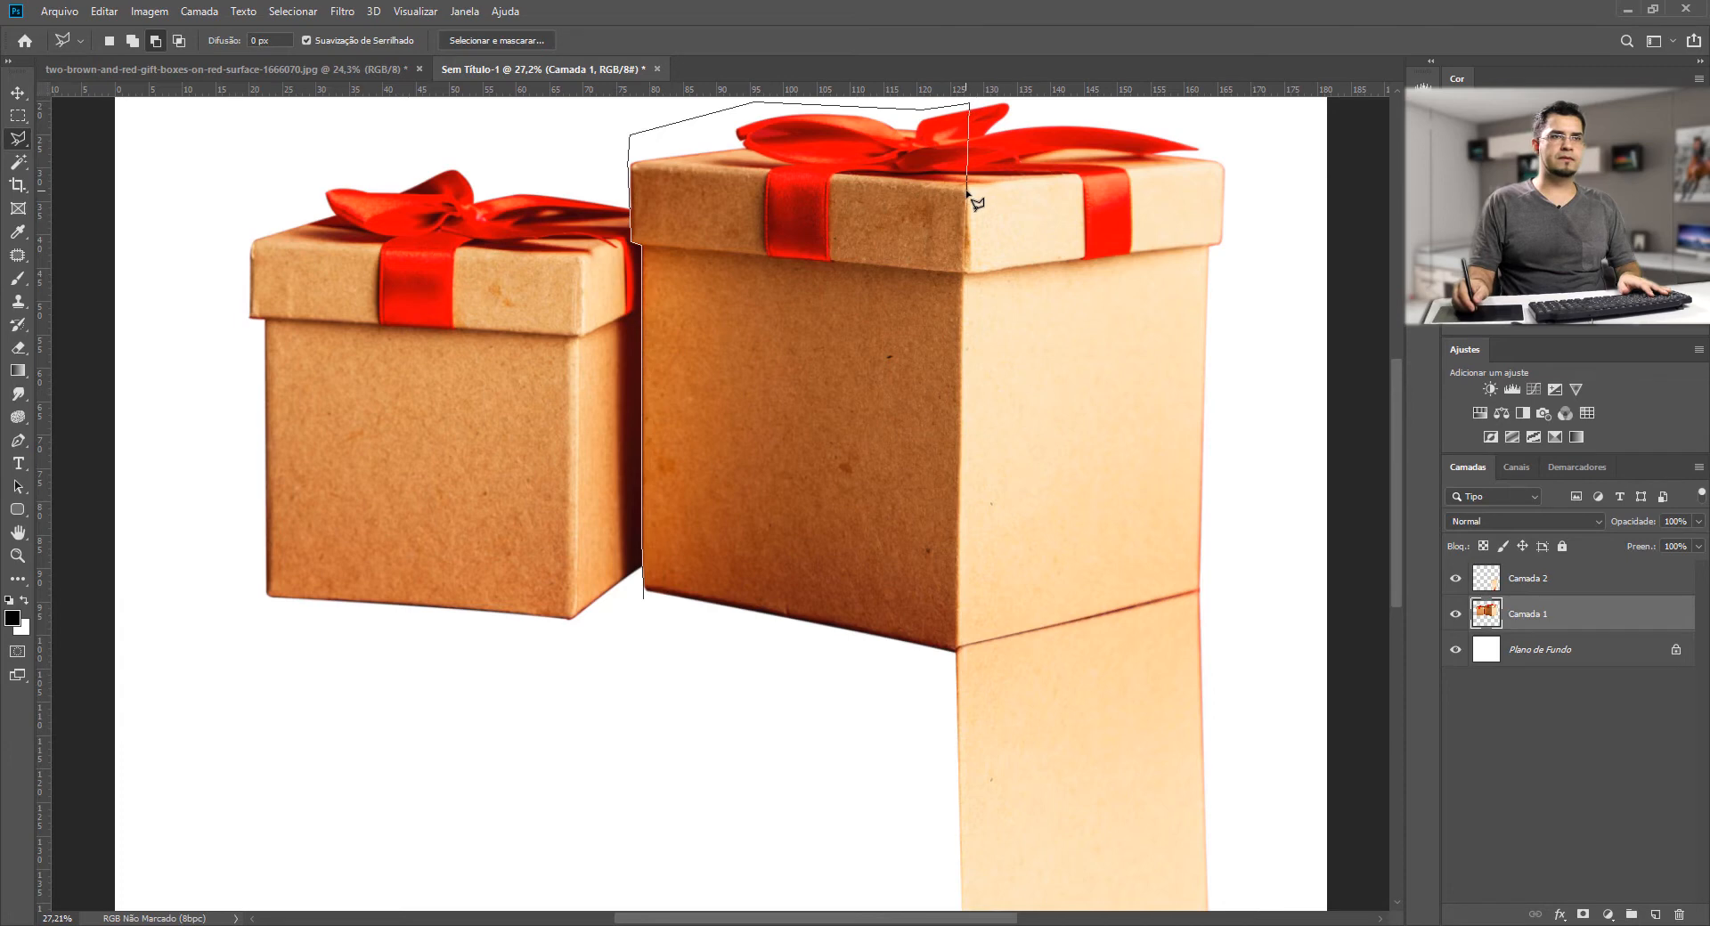
left_click(963, 275)
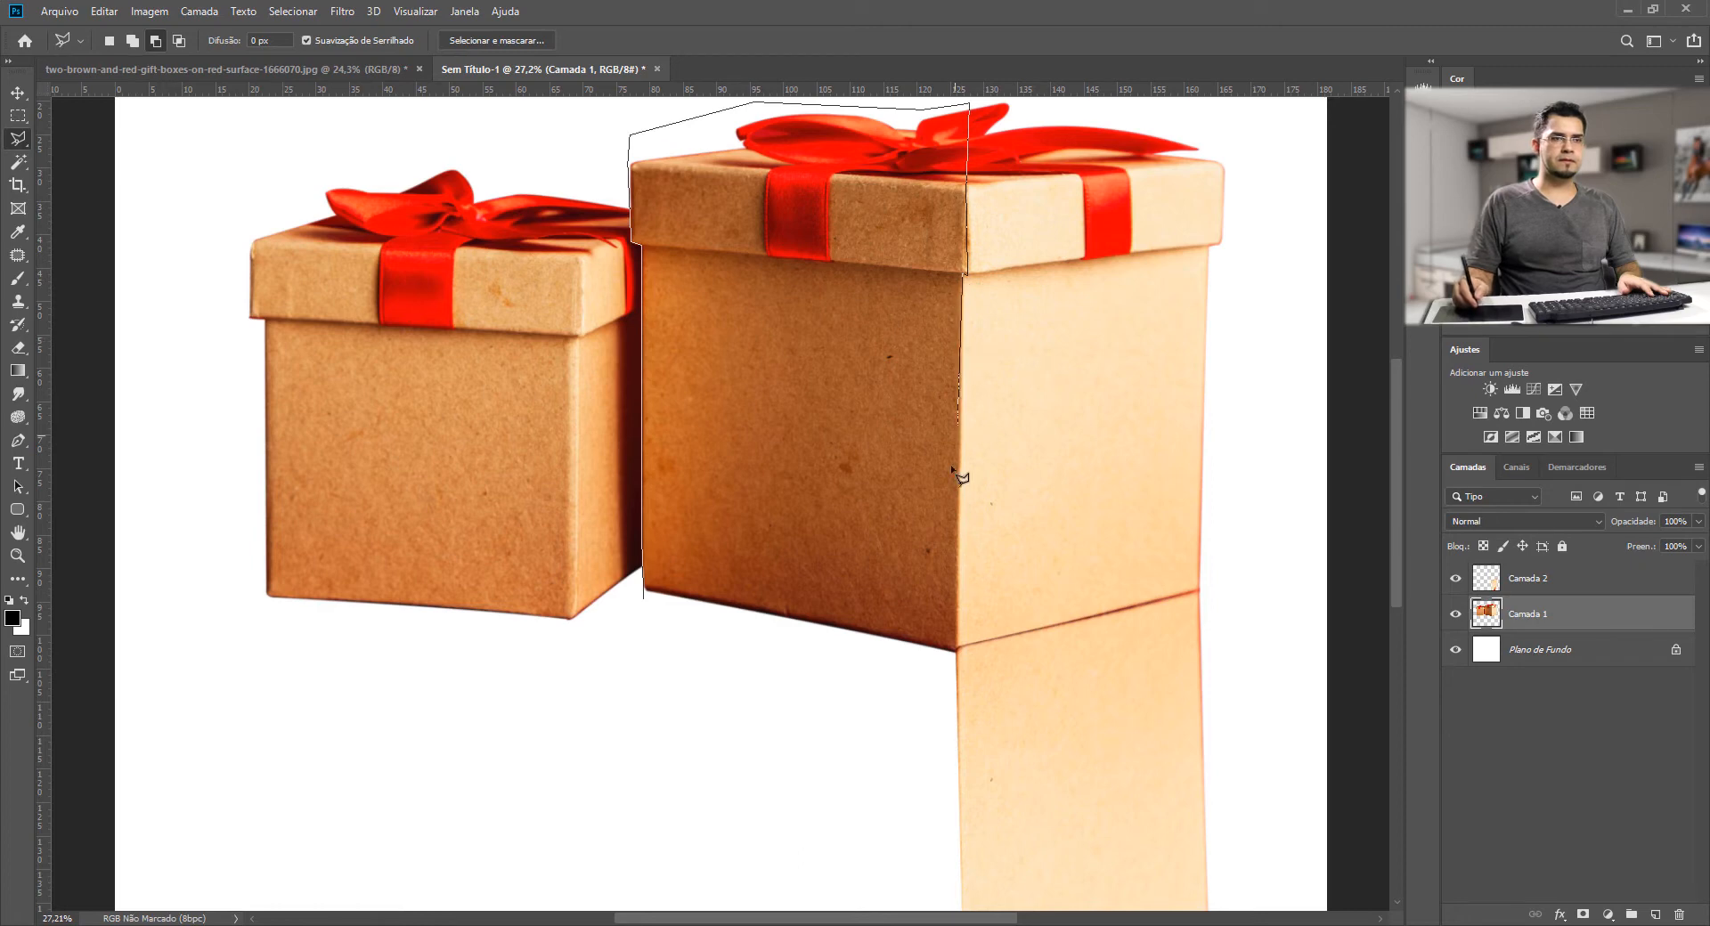
left_click(958, 663)
left_click(779, 639)
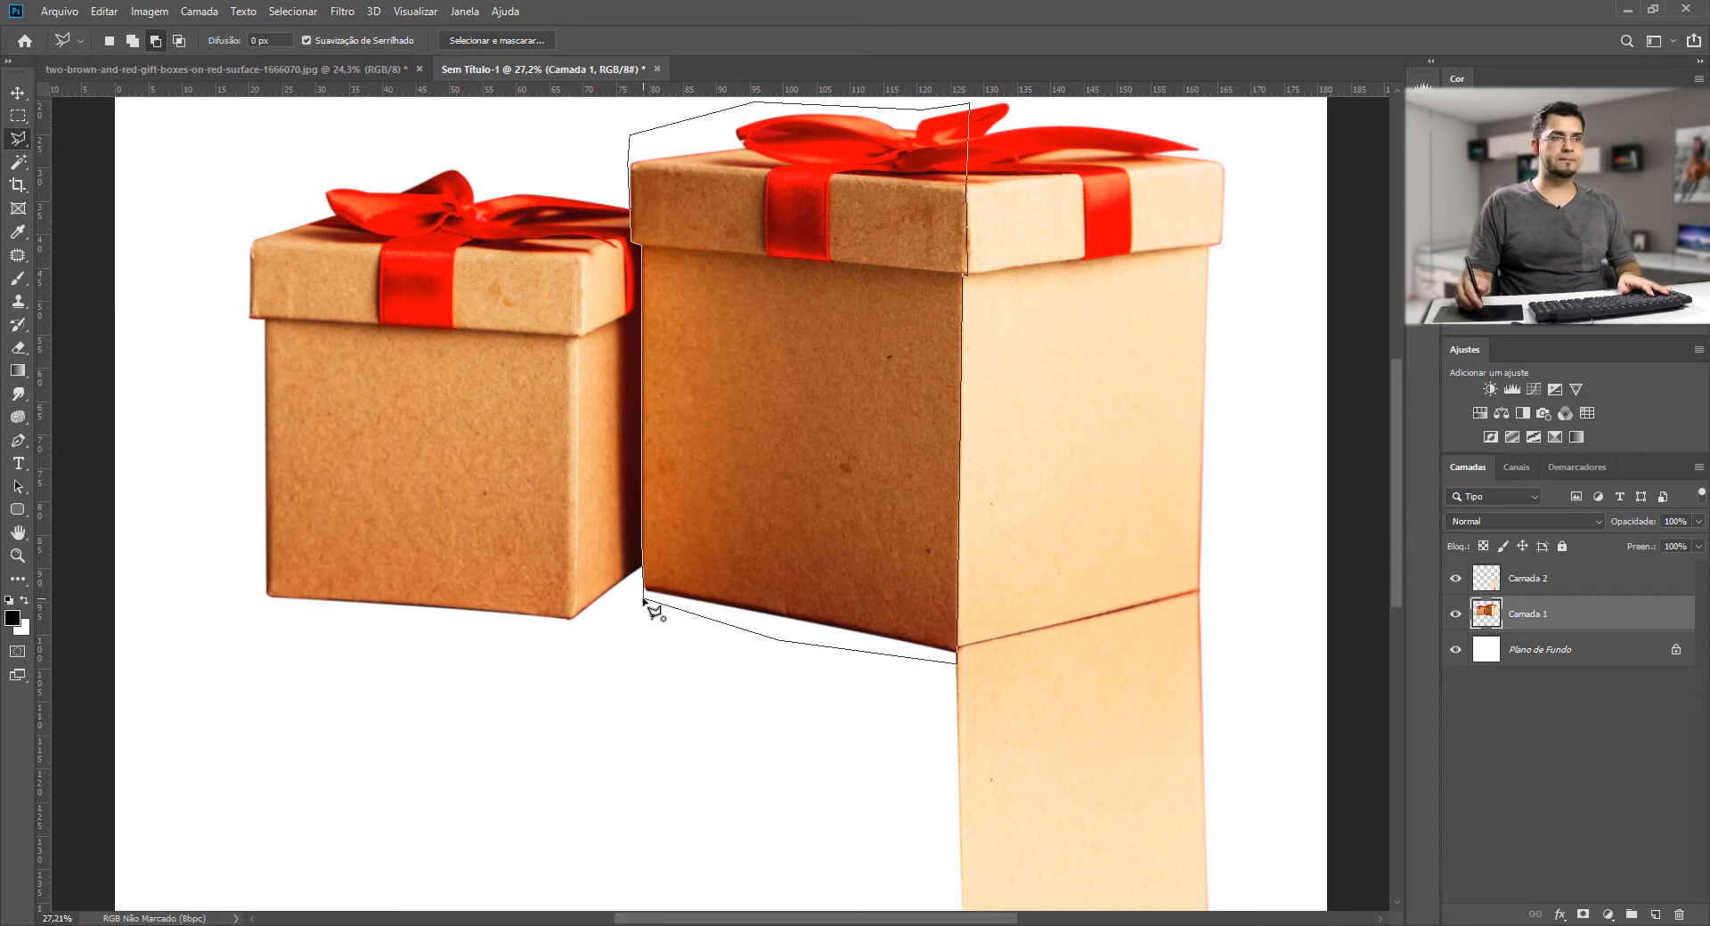
left_click(644, 603)
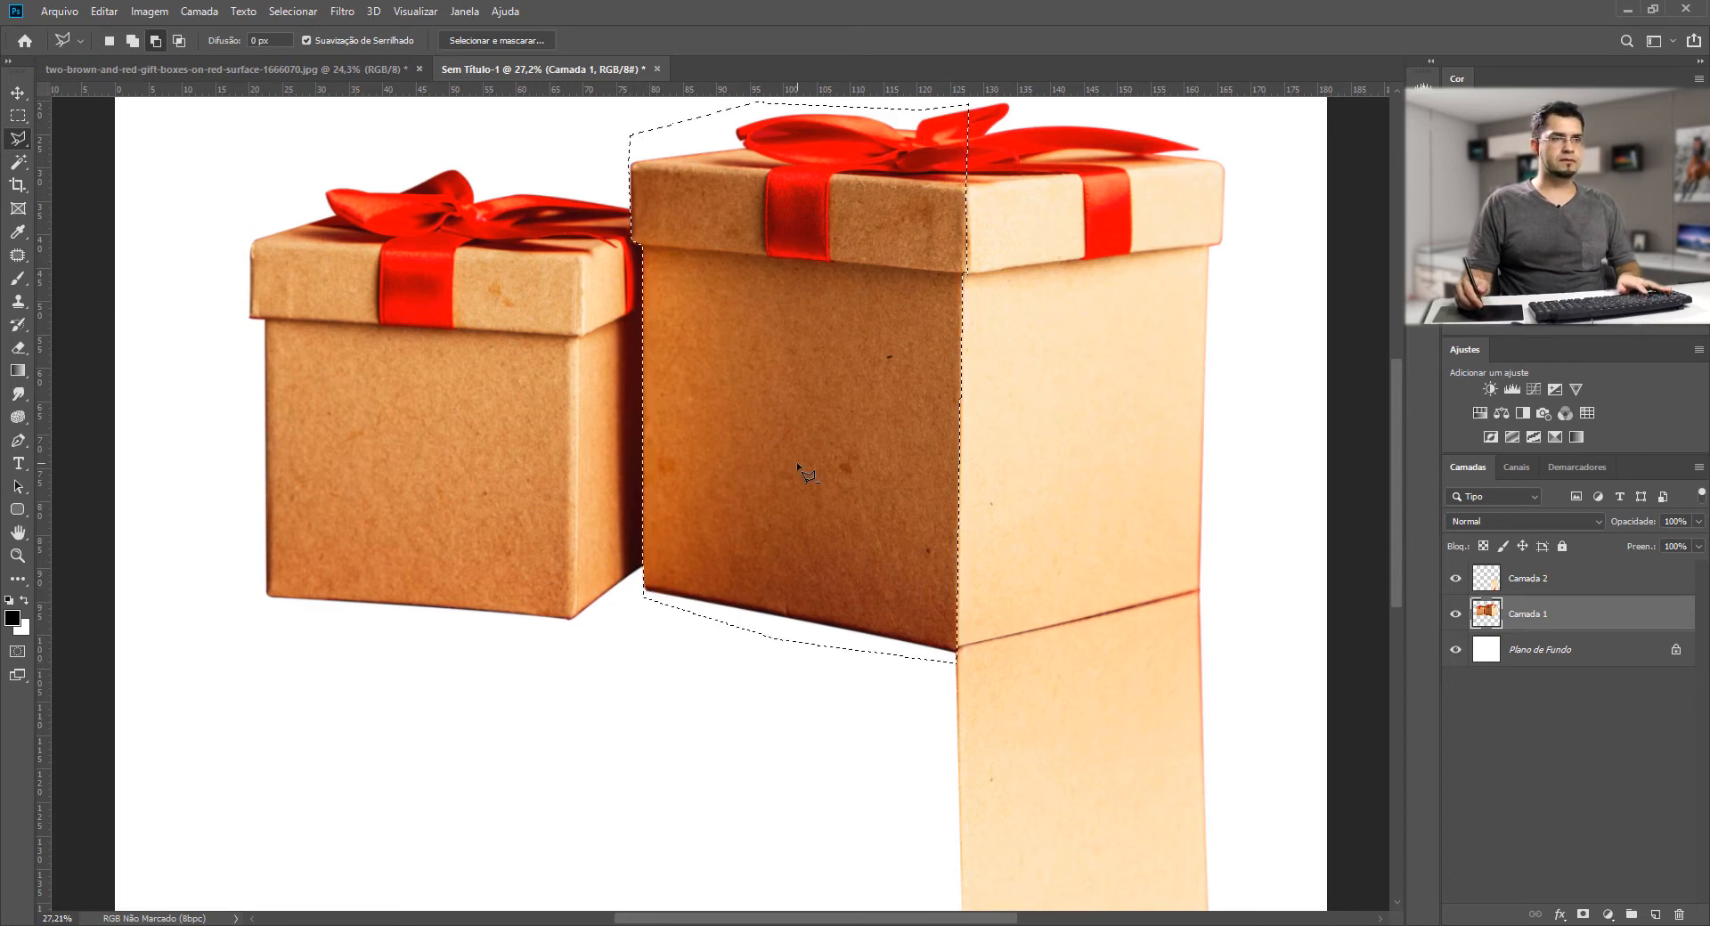
scroll(797, 462, "down", 2)
key("ctrl+j")
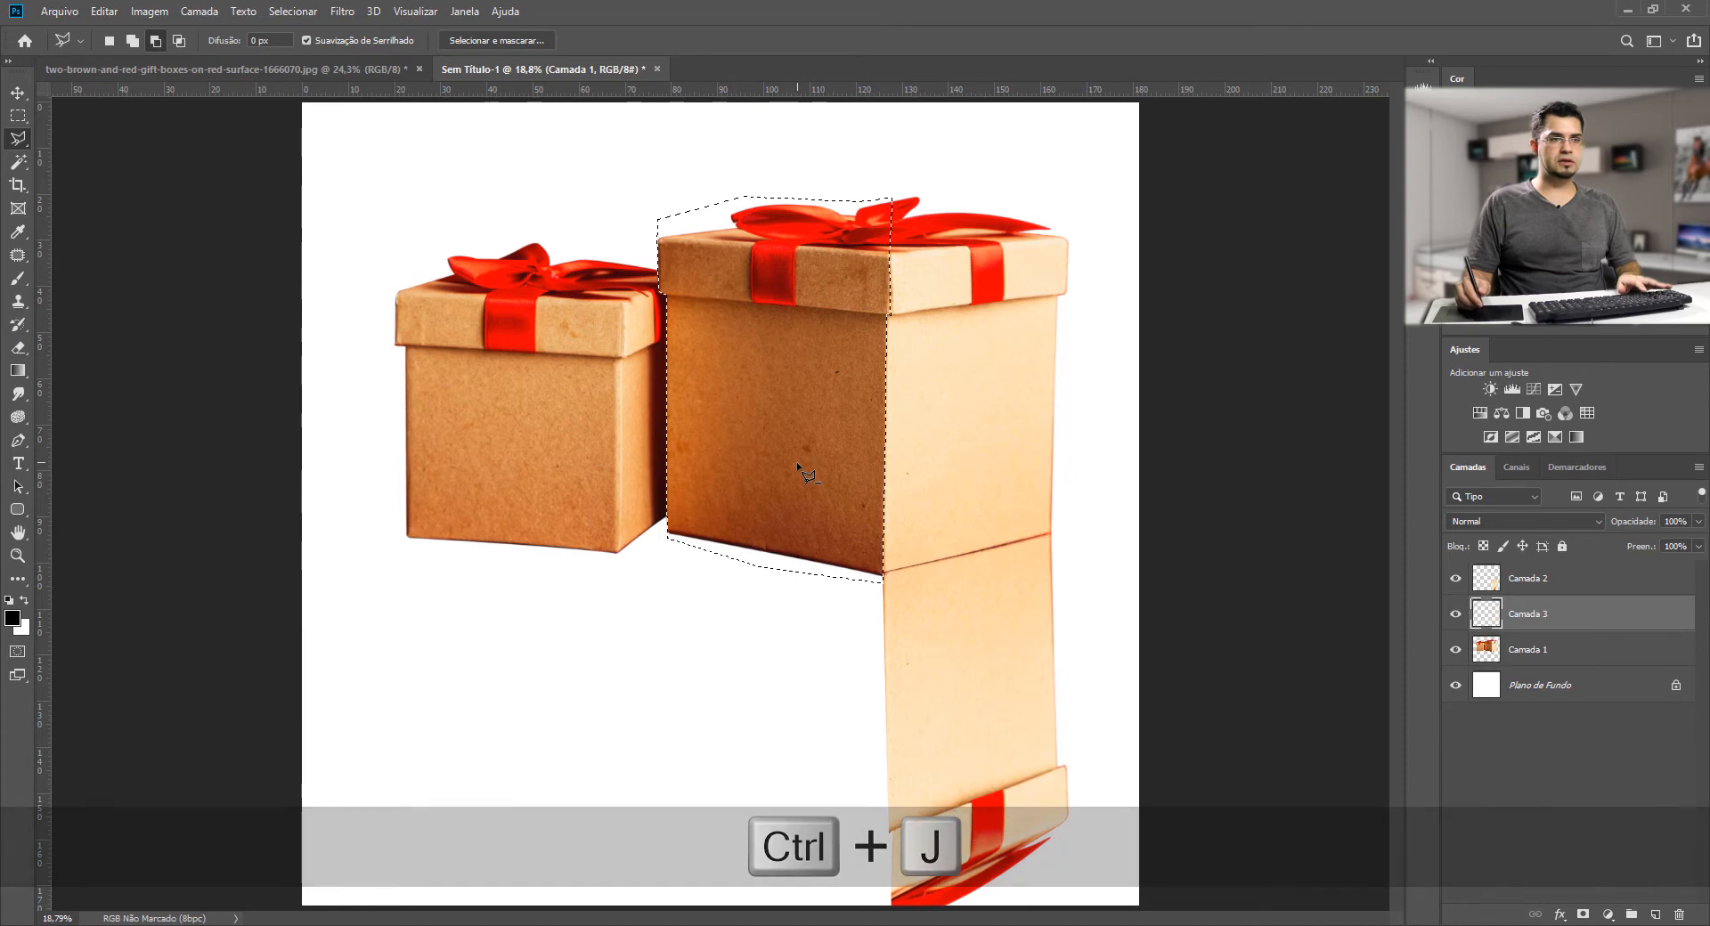
- Flip the copied dark face of the large box vertically and move it straight down over the box's lower half
key("ctrl+t")
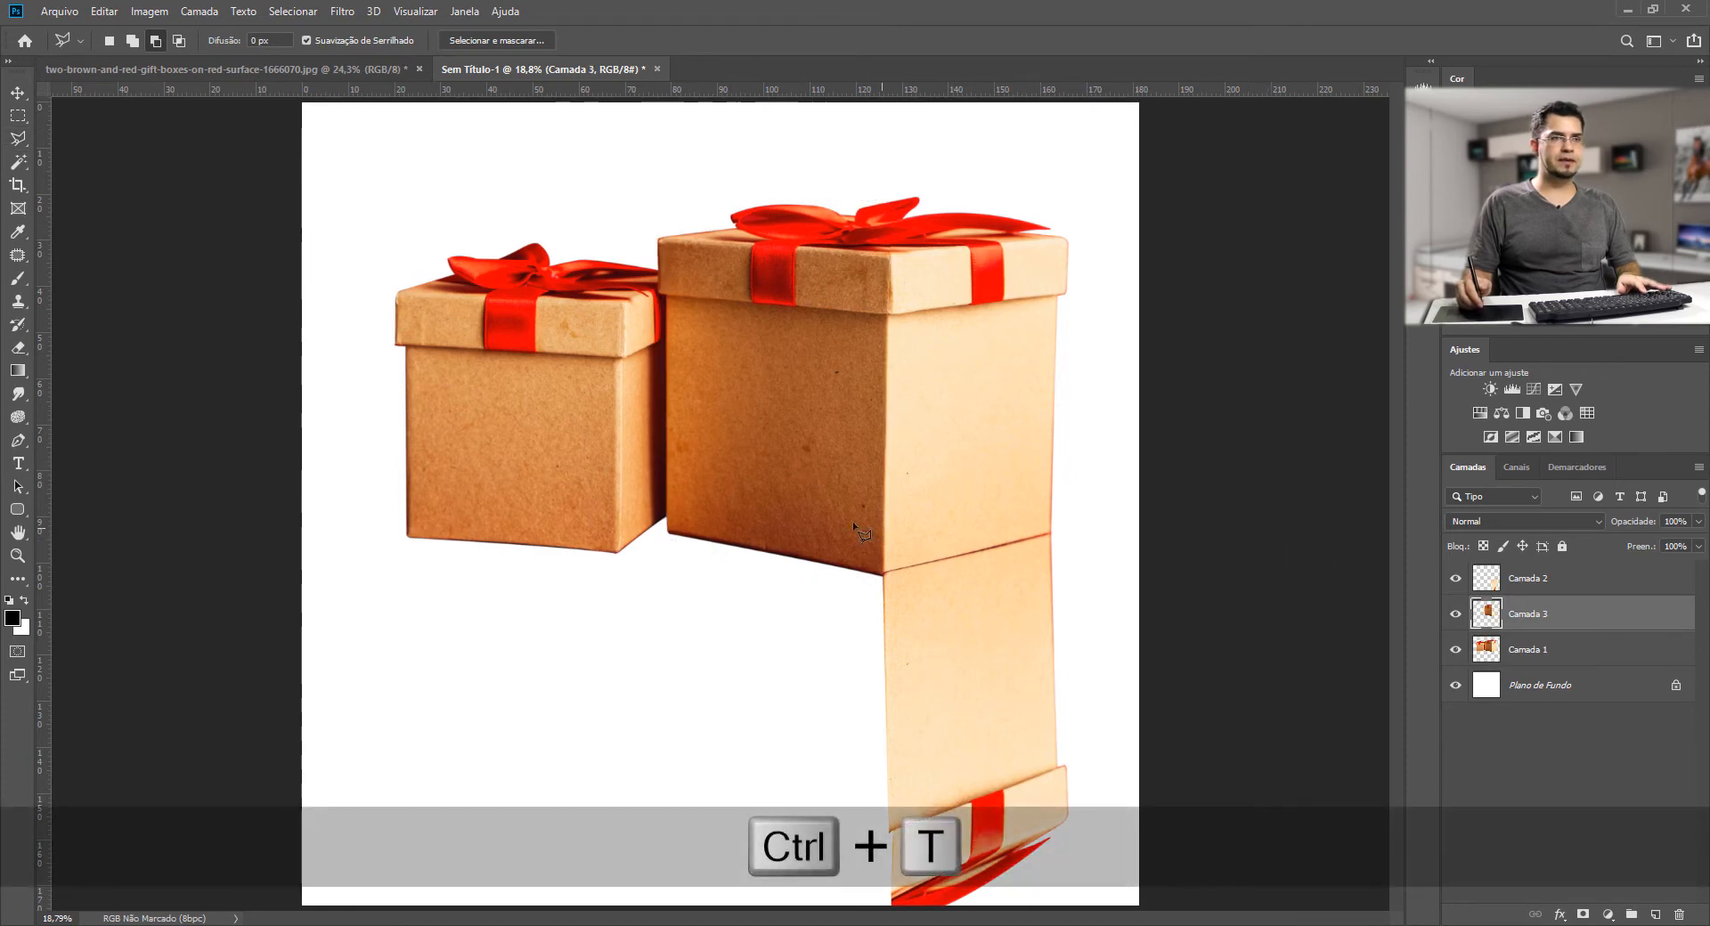
right_click(761, 454)
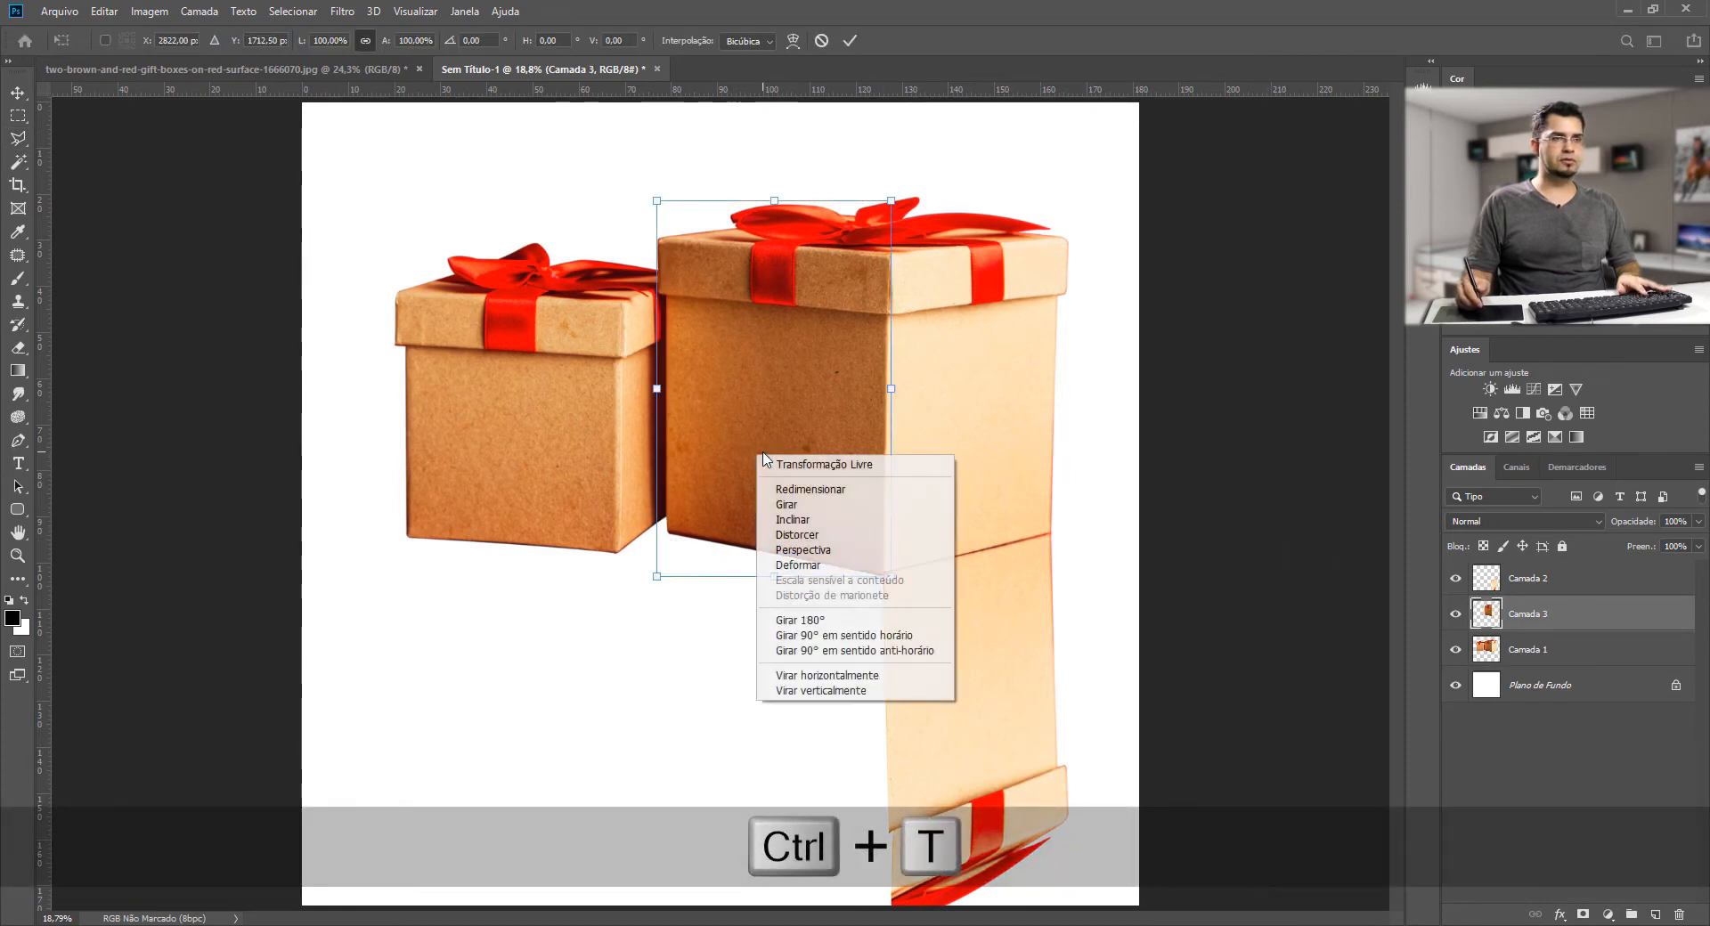
left_click(826, 692)
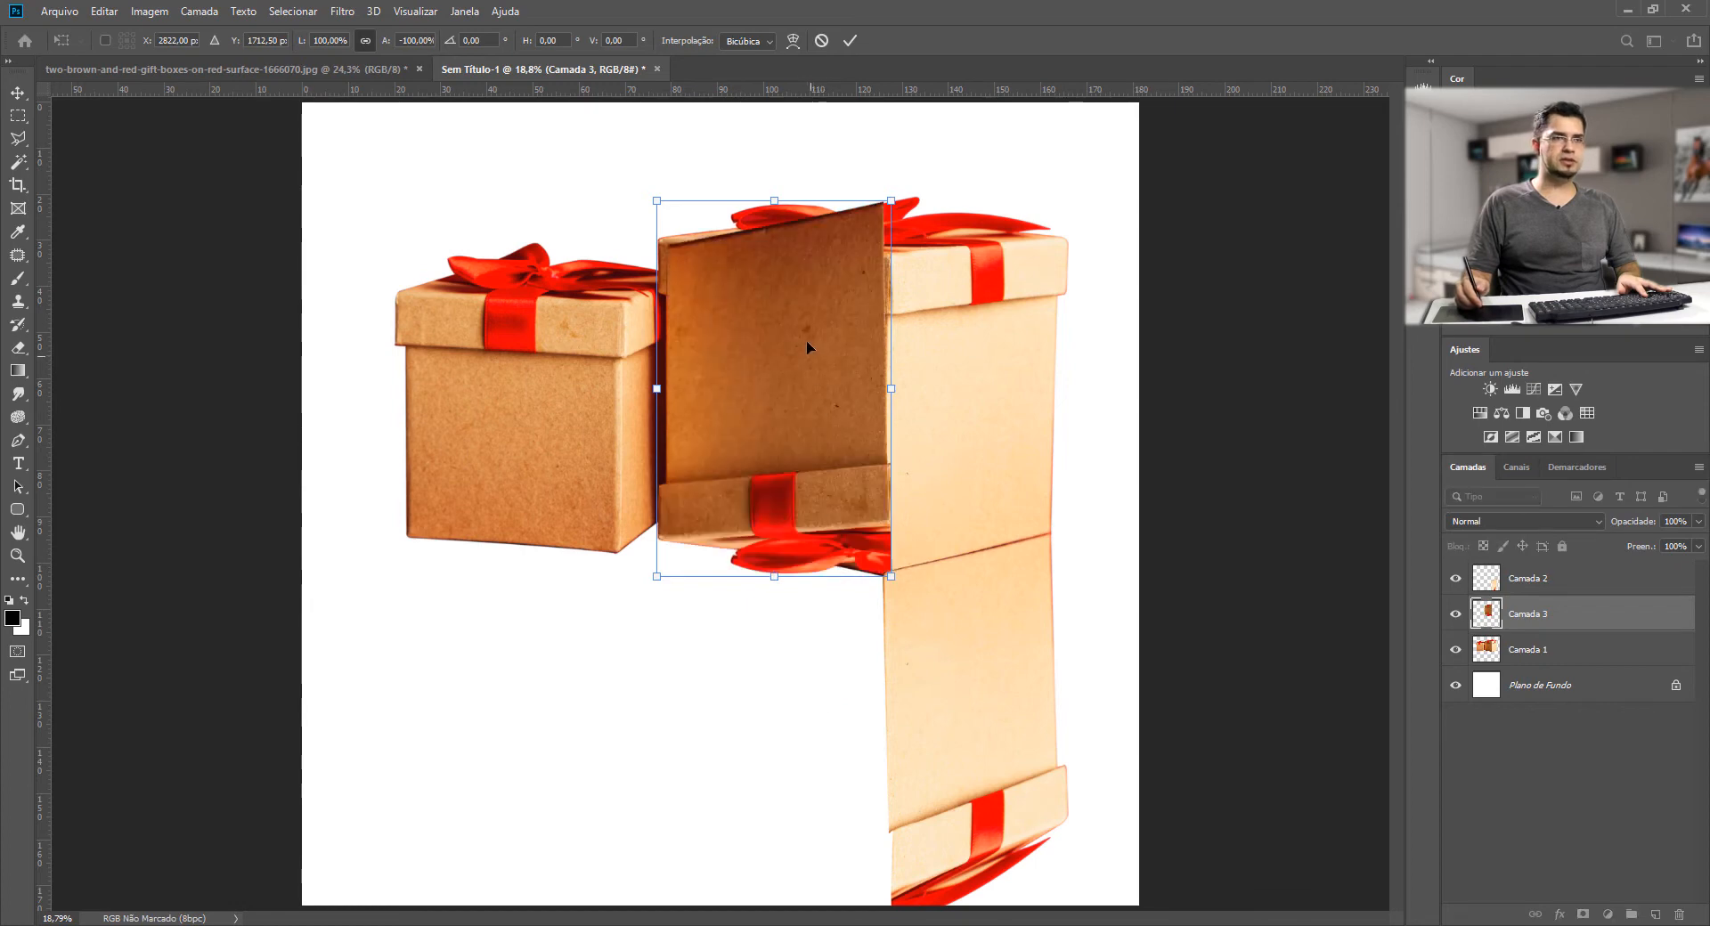
left_click_drag(804, 308, 813, 472)
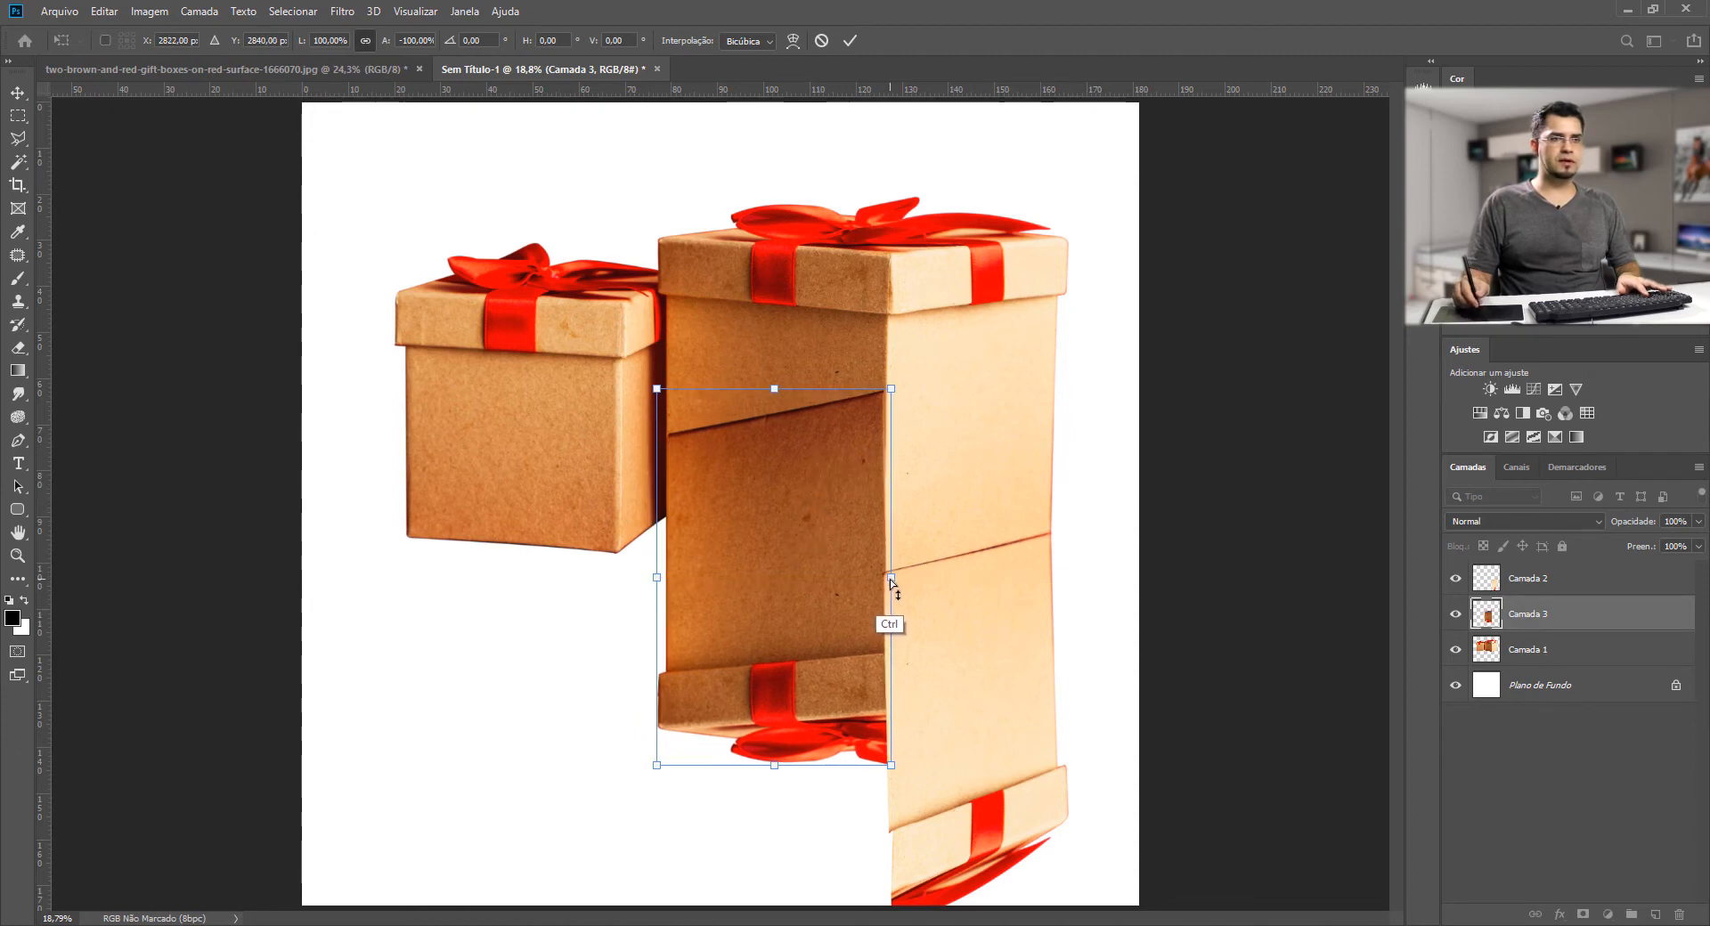
- Skew the flipped dark face vertically until its upper edge is horizontal, and move it down to the large box's outer bottom corner
left_click_drag(891, 595, 889, 629)
key("l")
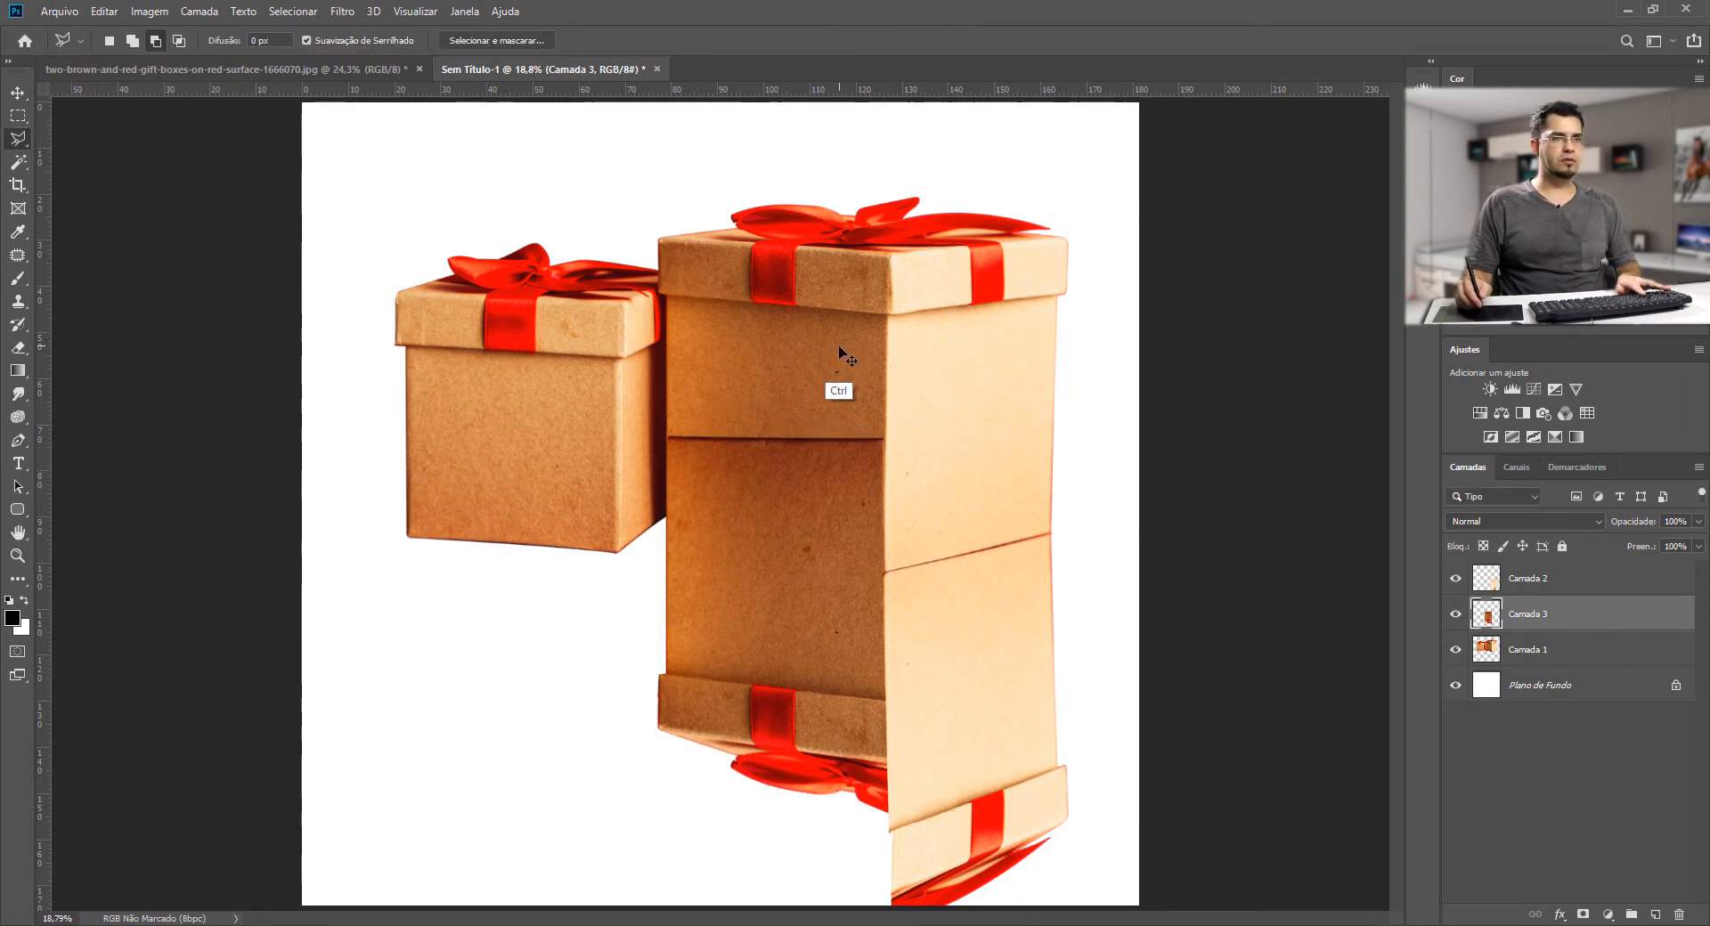
key("ctrl+t")
left_click_drag(789, 497, 788, 566)
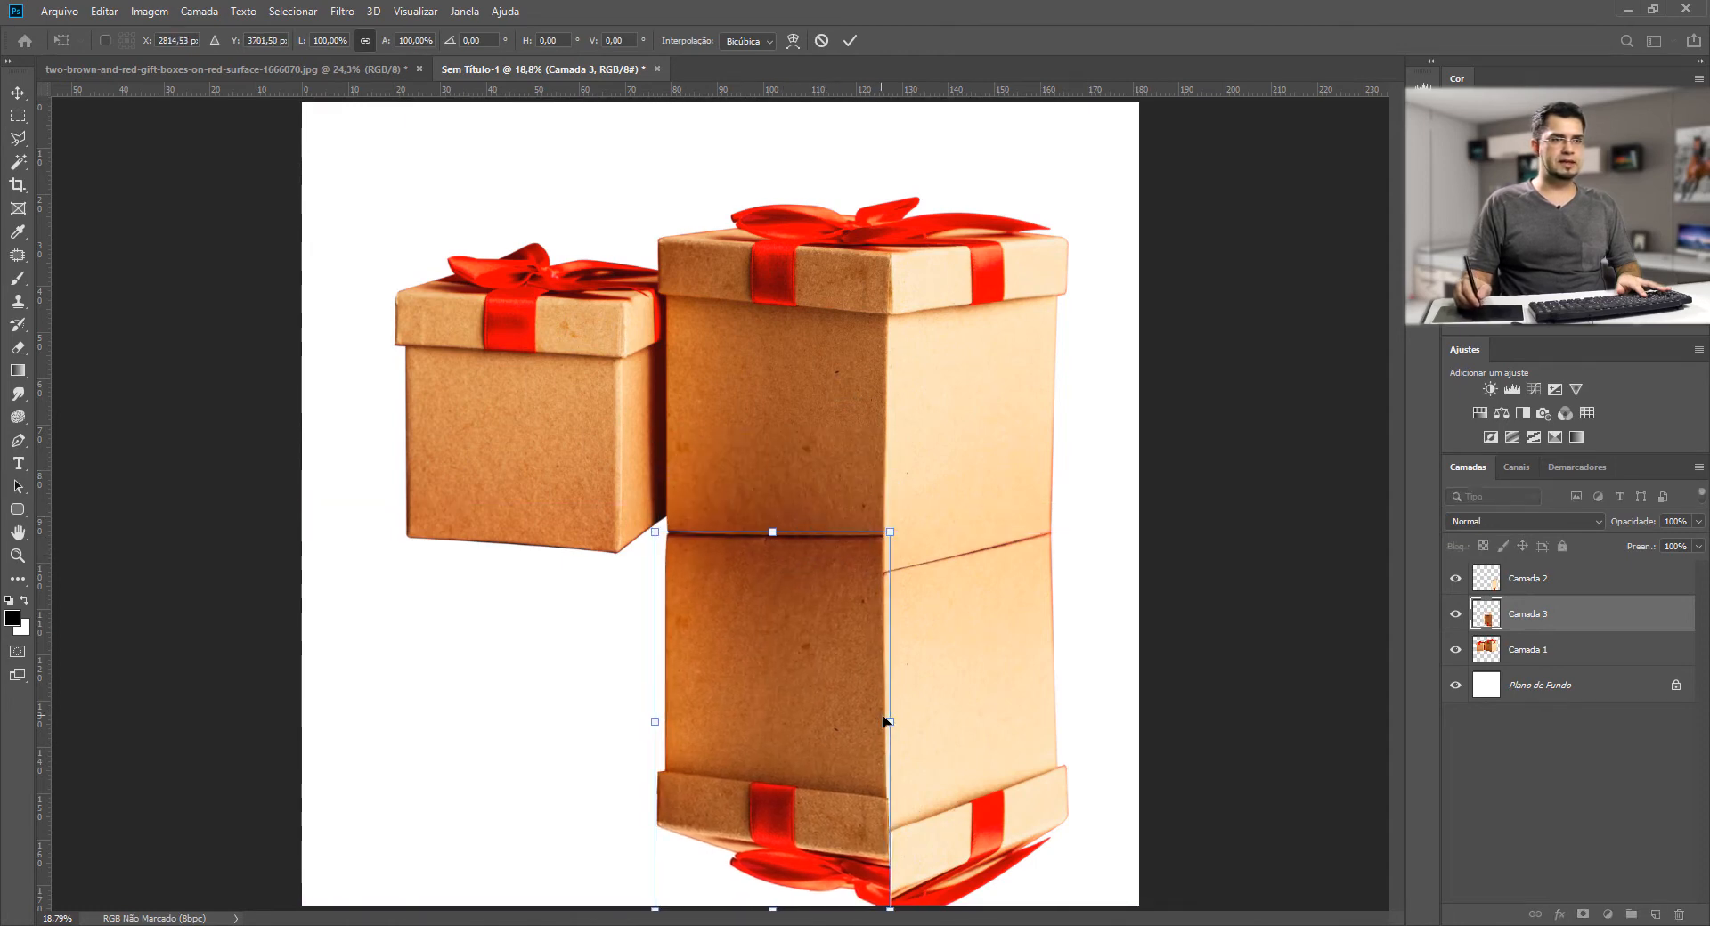
- Skew the flipped dark face vertically by 9.66° to follow the large box's bottom edge, fine-tune its outer edge, and apply the transform
left_click_drag(891, 723, 884, 769)
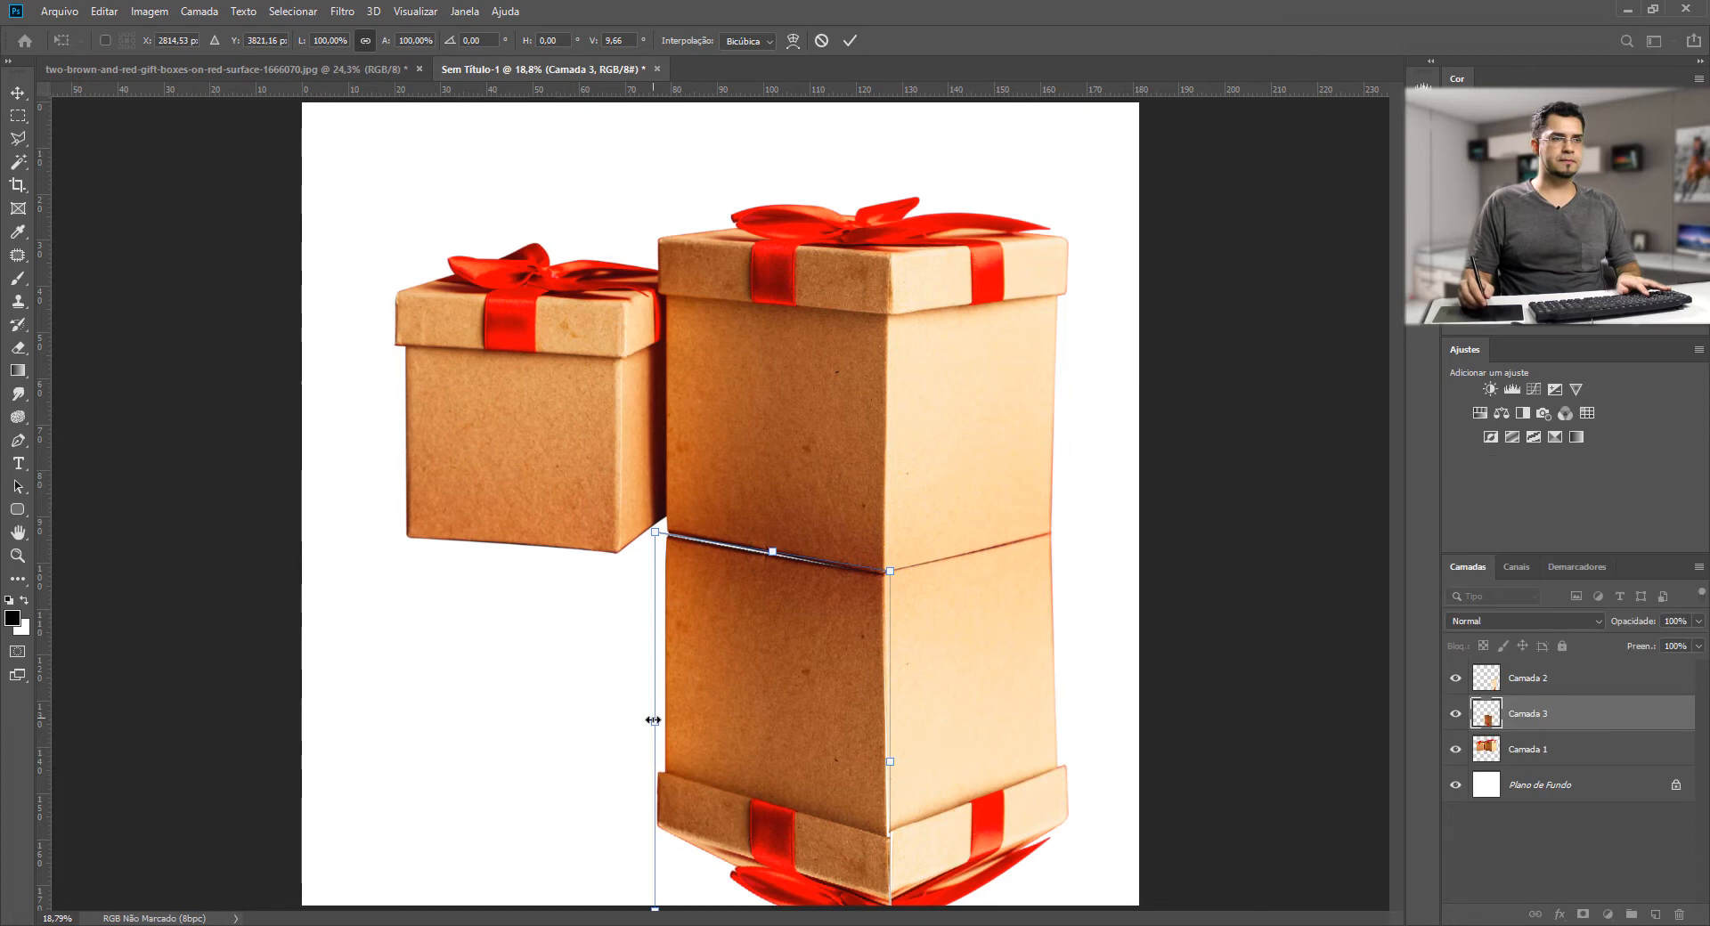
left_click_drag(657, 726, 653, 717)
key("Return")
key("l")
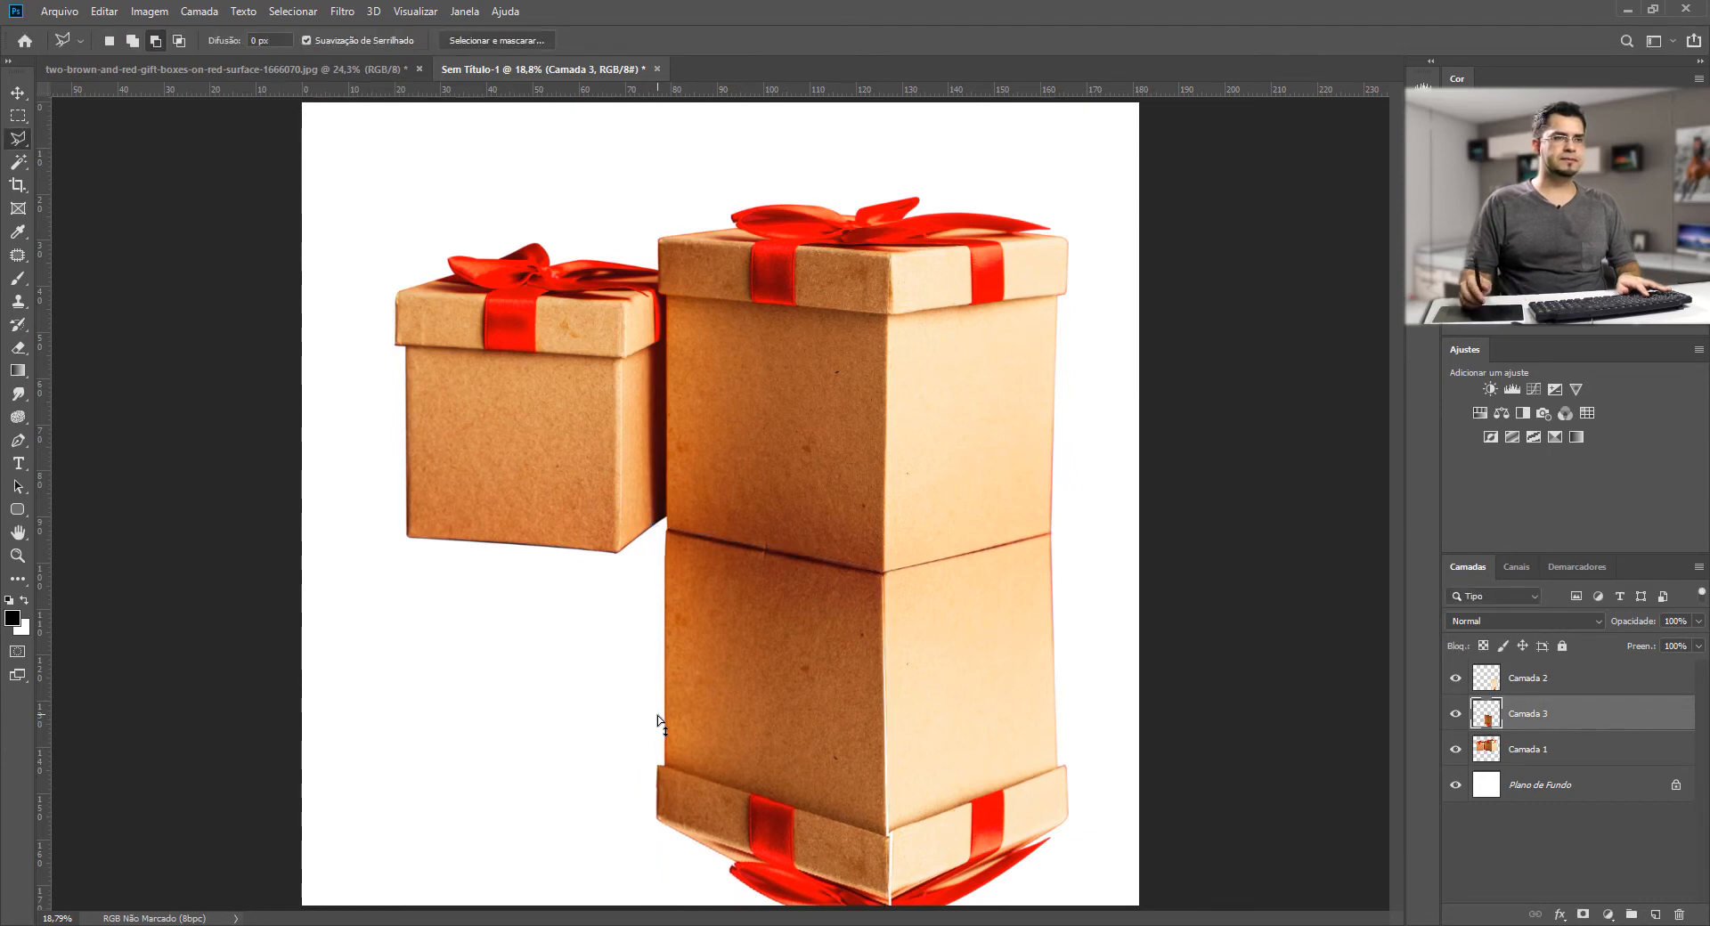
- Select the small box's narrow side next to the large box with the Polygonal Lasso on Camada 1 and copy it to a new layer
left_click_drag(638, 331, 723, 336)
left_click(1528, 750)
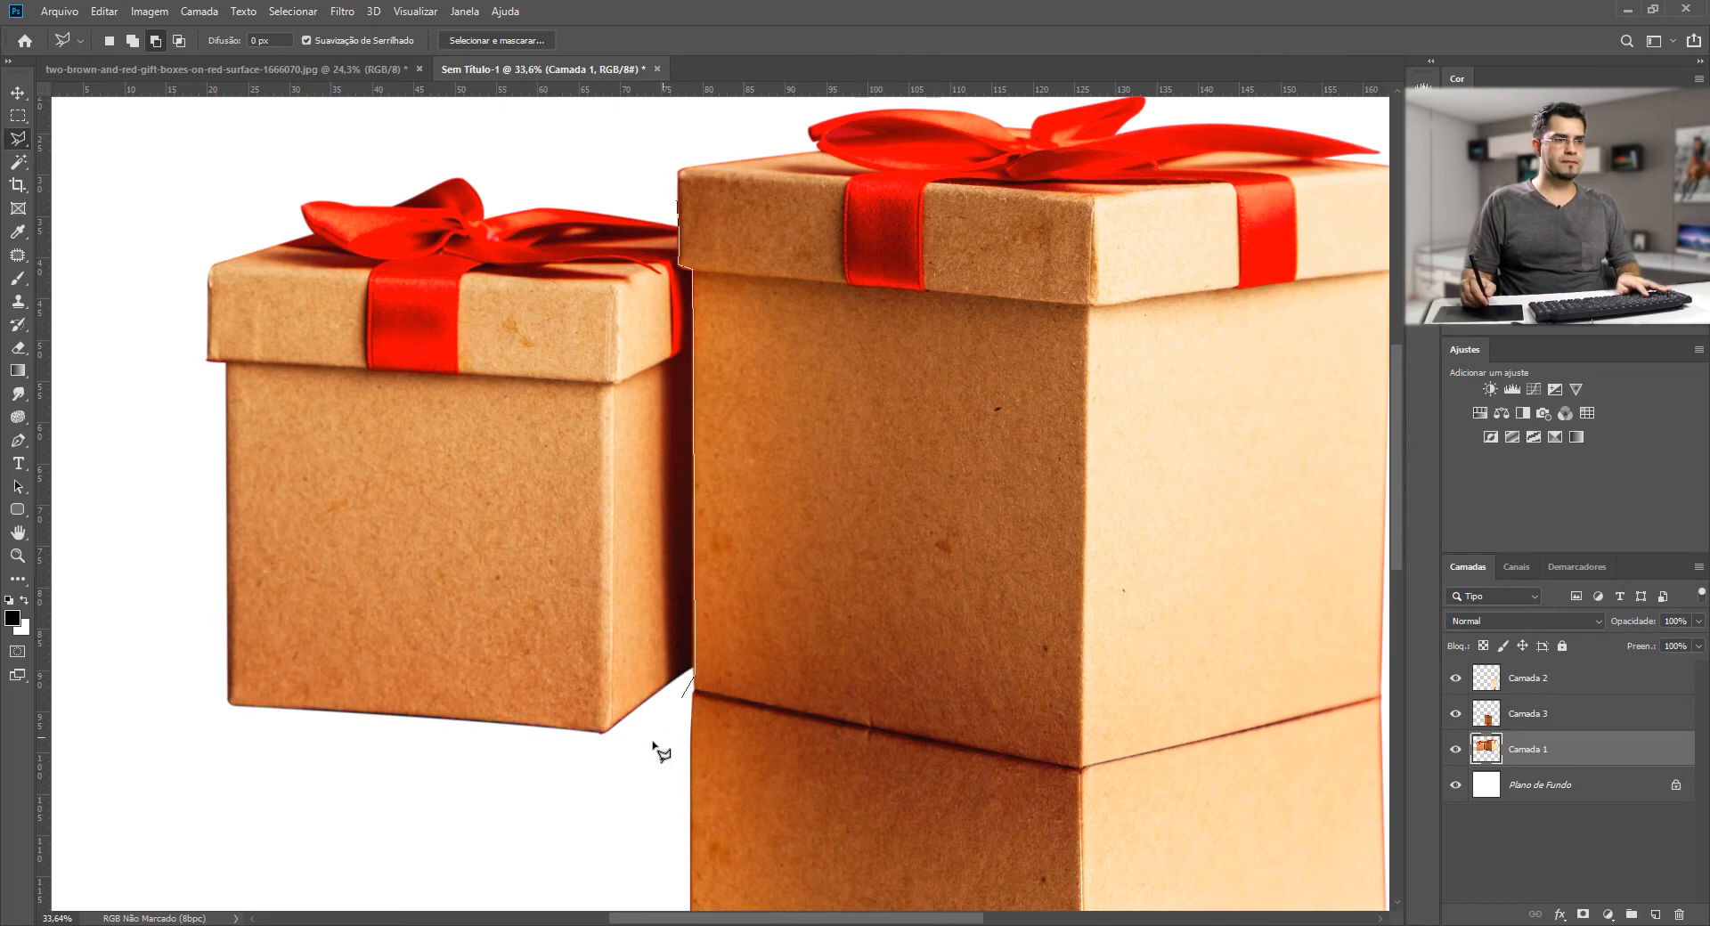
left_click(615, 384)
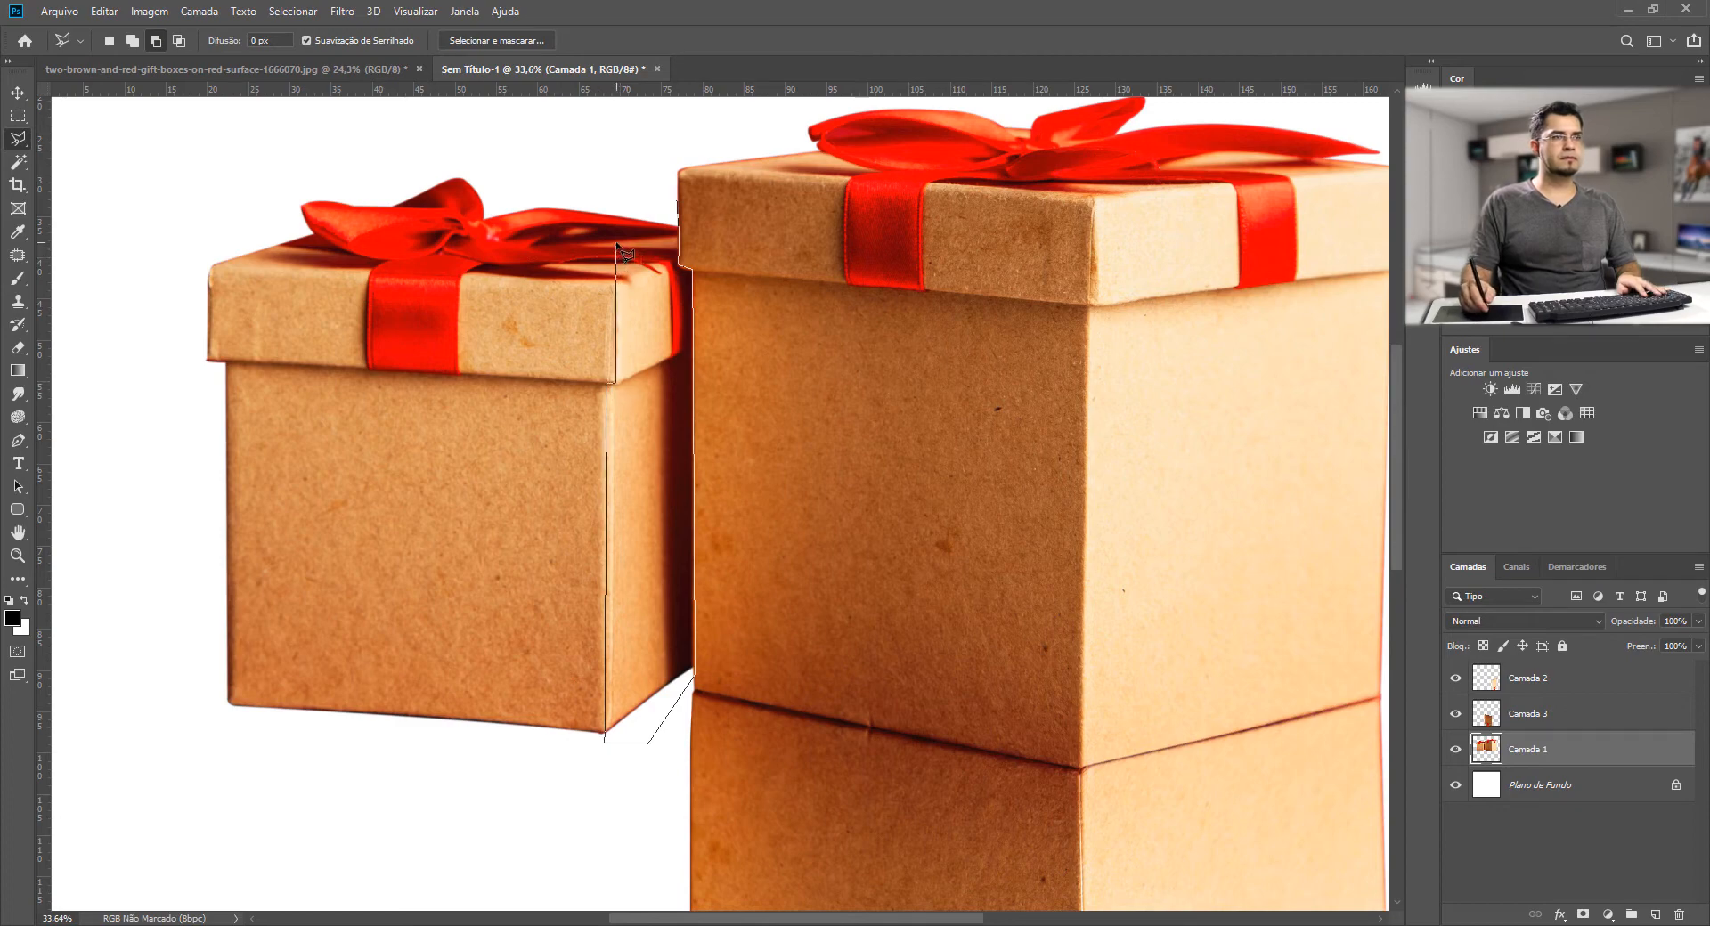
left_click(679, 207)
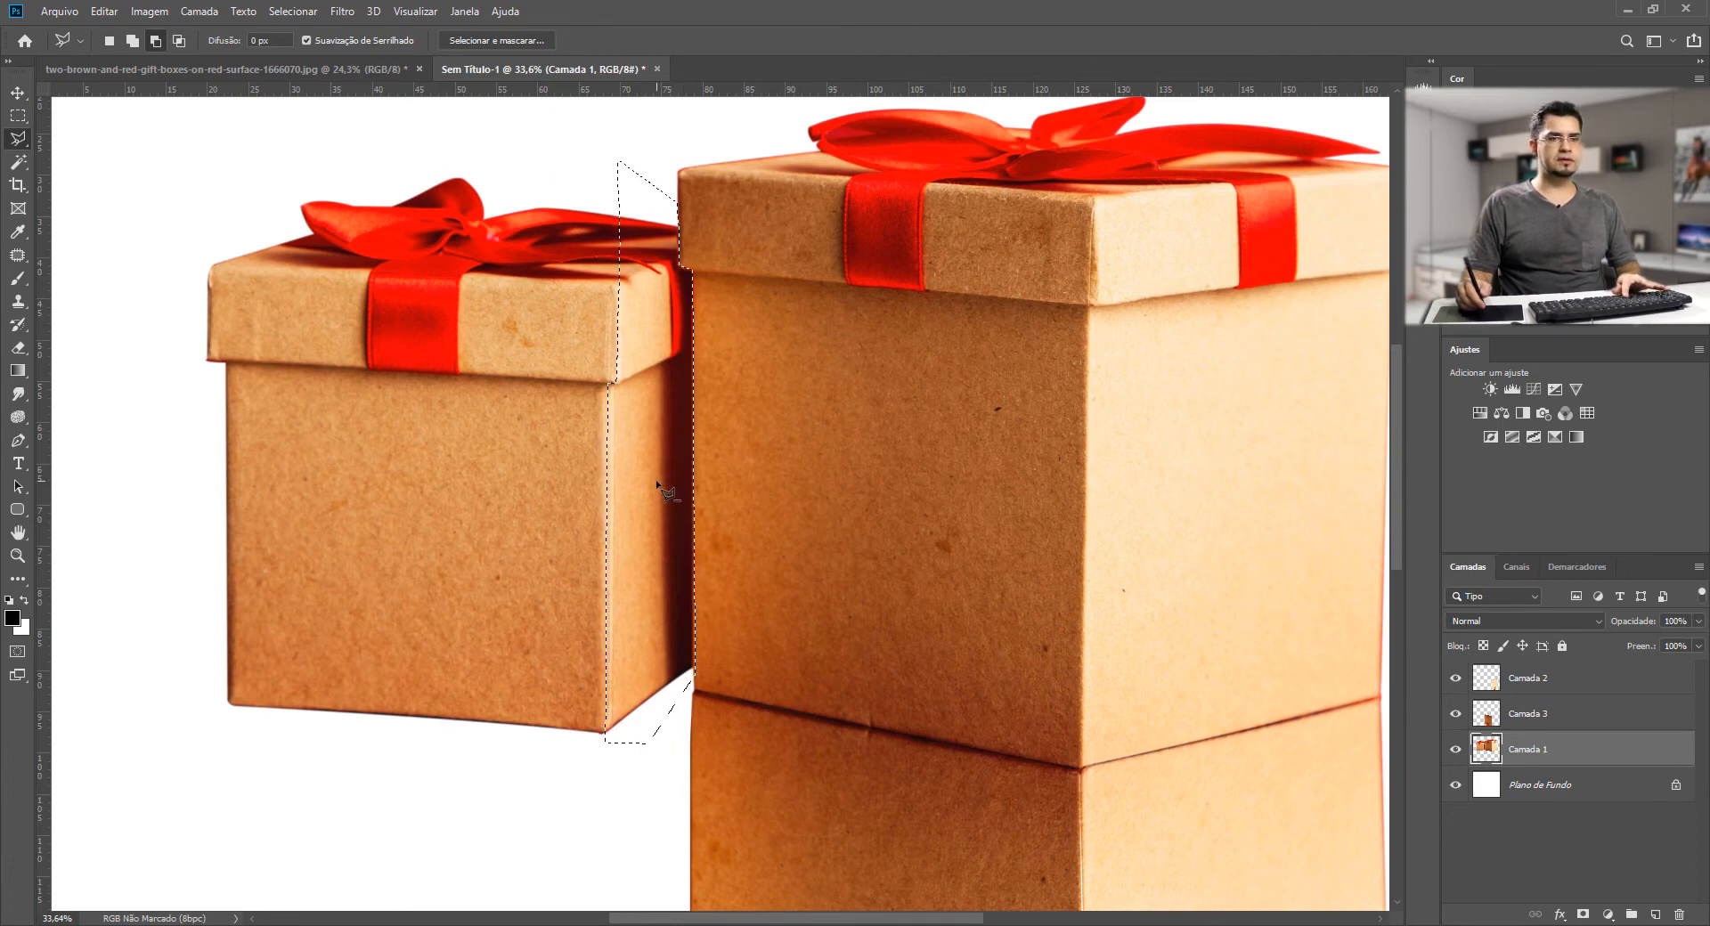
key("ctrl+0")
key("ctrl+j")
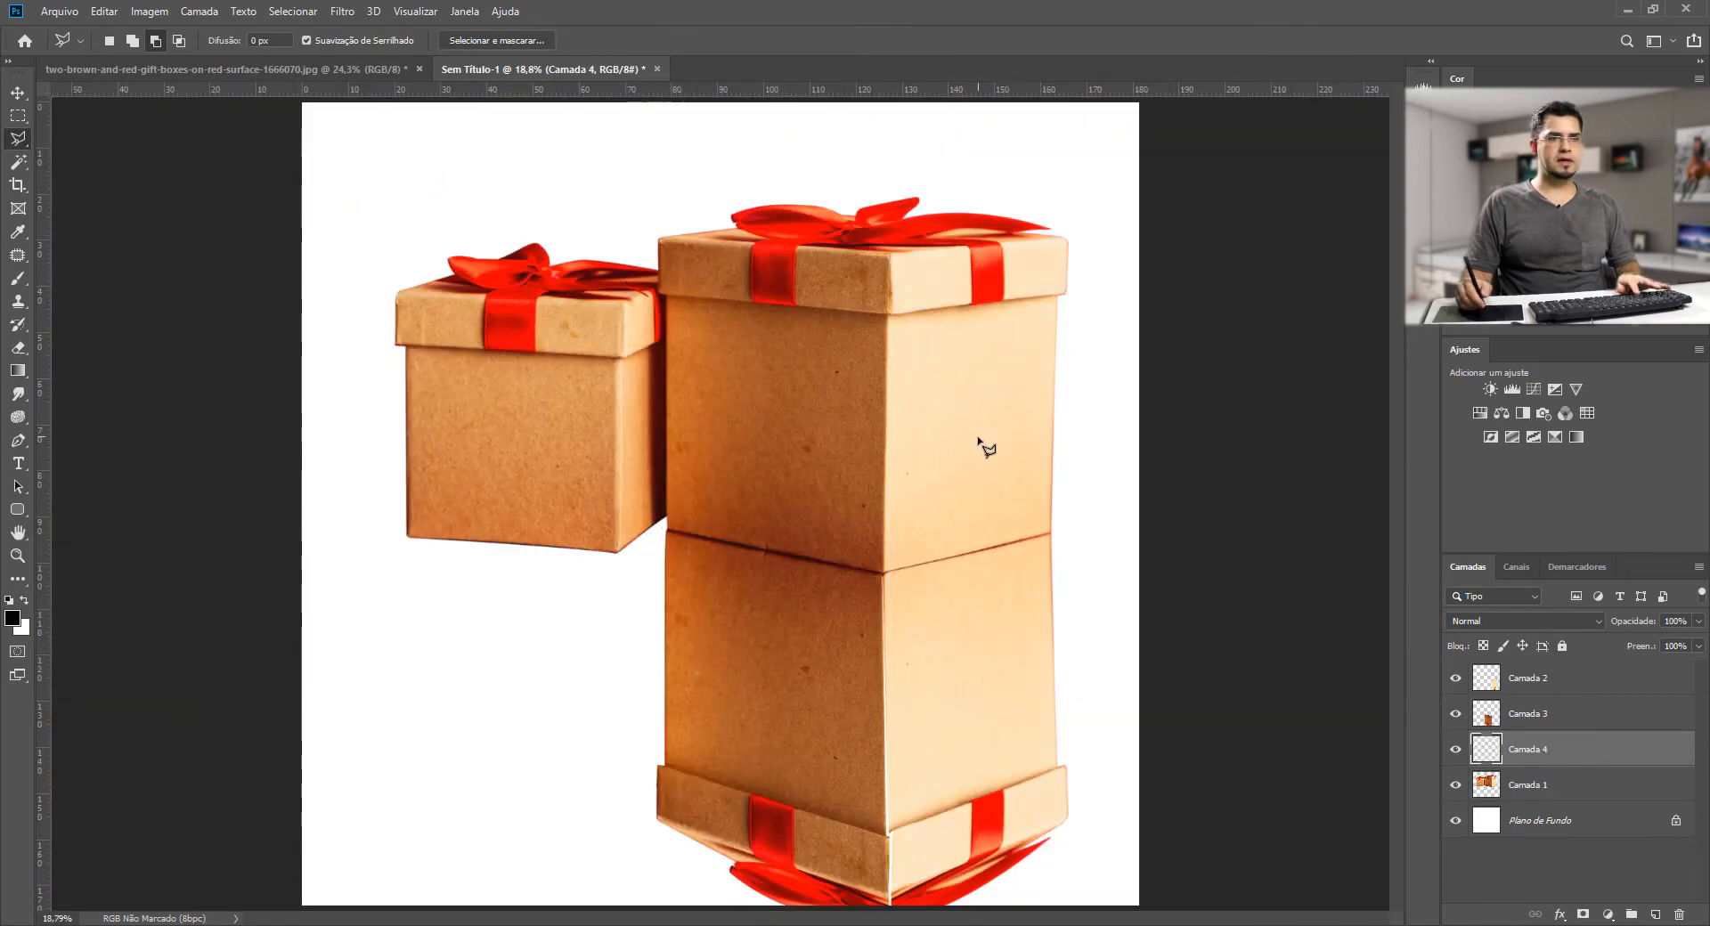
- Flip the copied narrow side of the small box vertically and move it straight down over the box's lower half
key("ctrl+t")
right_click(641, 463)
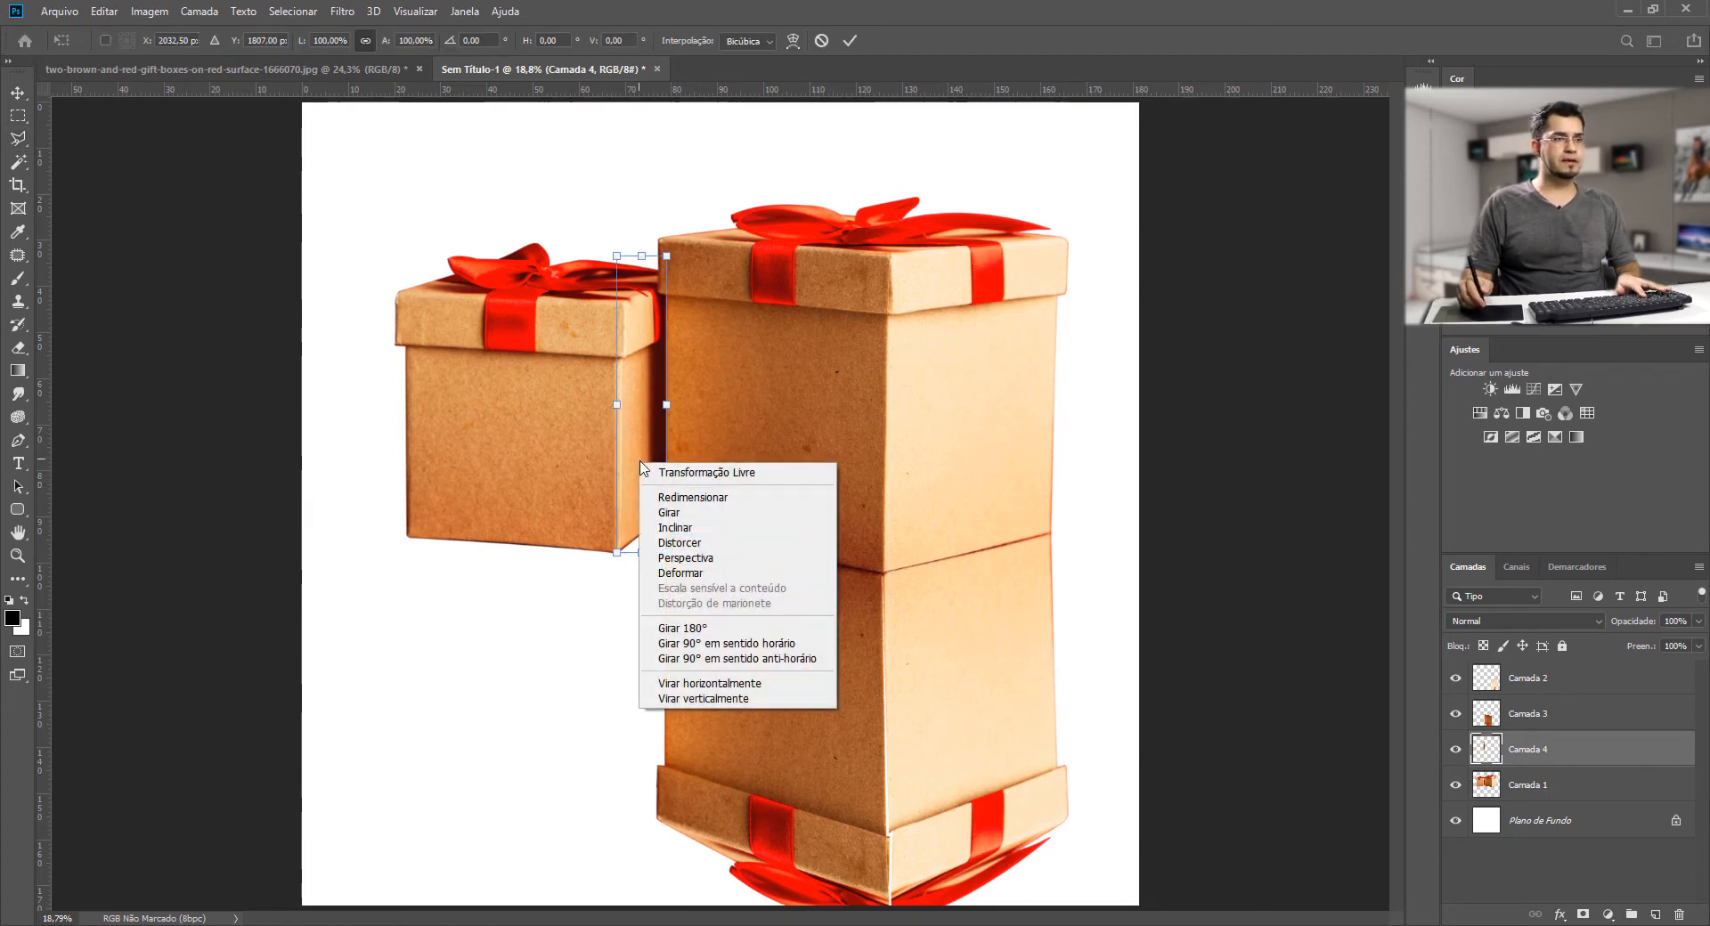
left_click(695, 700)
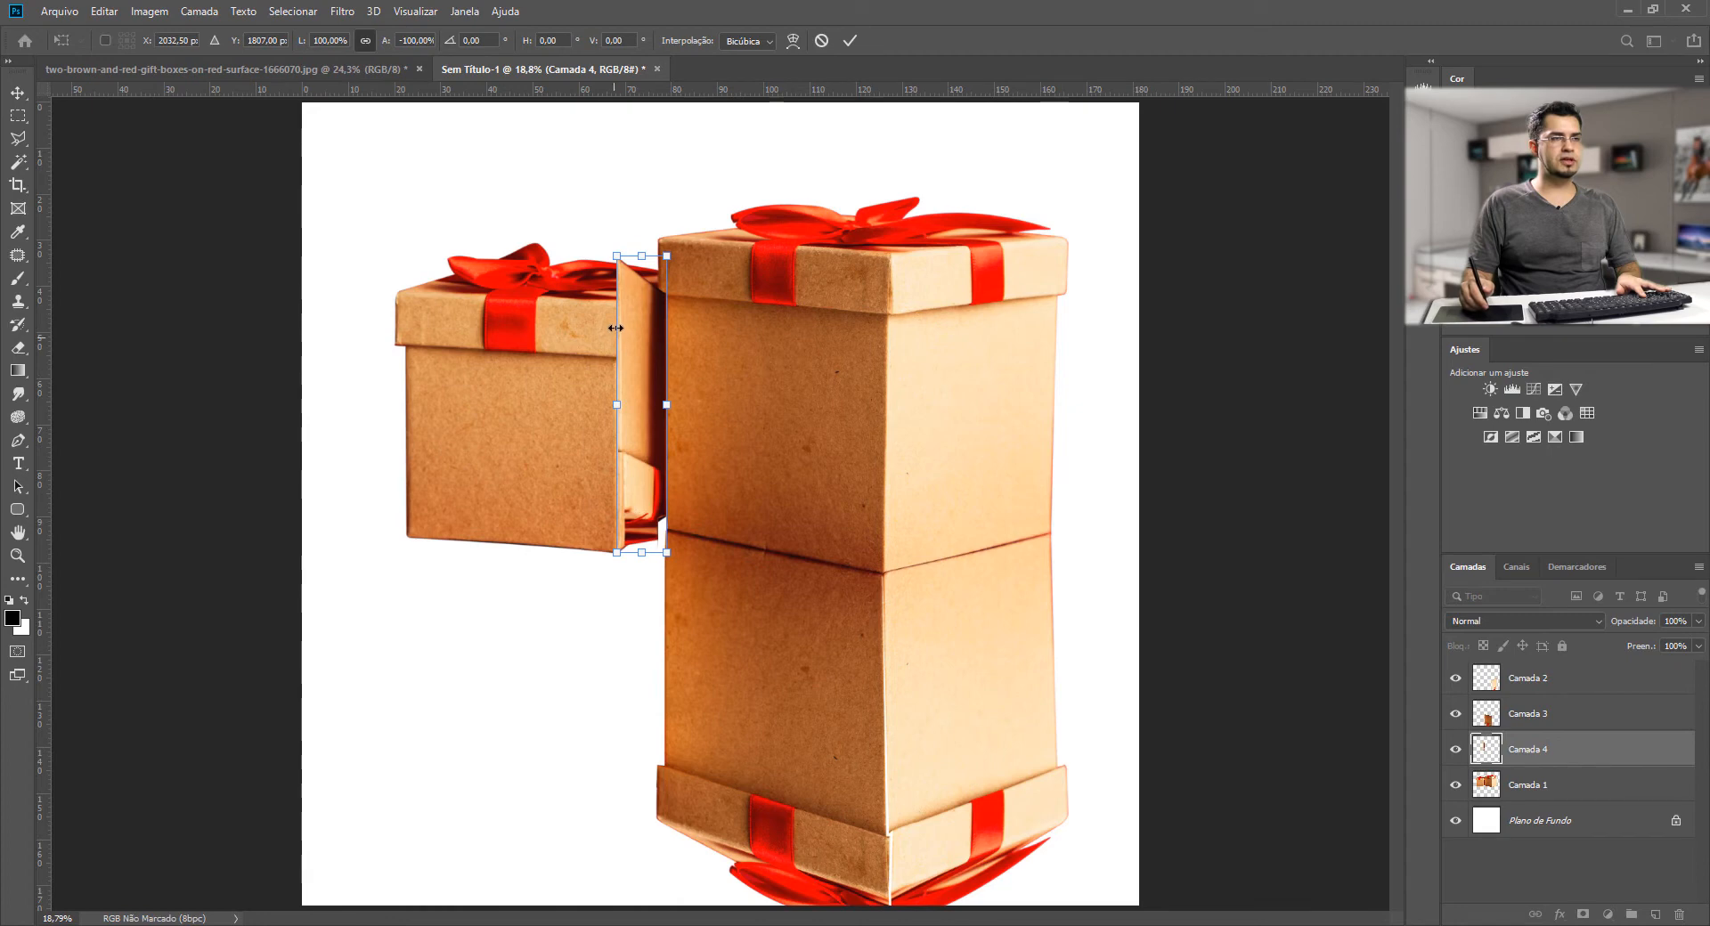
left_click_drag(640, 359, 641, 480)
- Skew the flipped narrow side vertically until its upper edge is horizontal, and apply the transform
mouse_move(666, 580)
left_mouse_down()
mouse_move(667, 538)
mouse_move(726, 531)
mouse_move(711, 533)
left_mouse_up()
key("Return")
key("l")
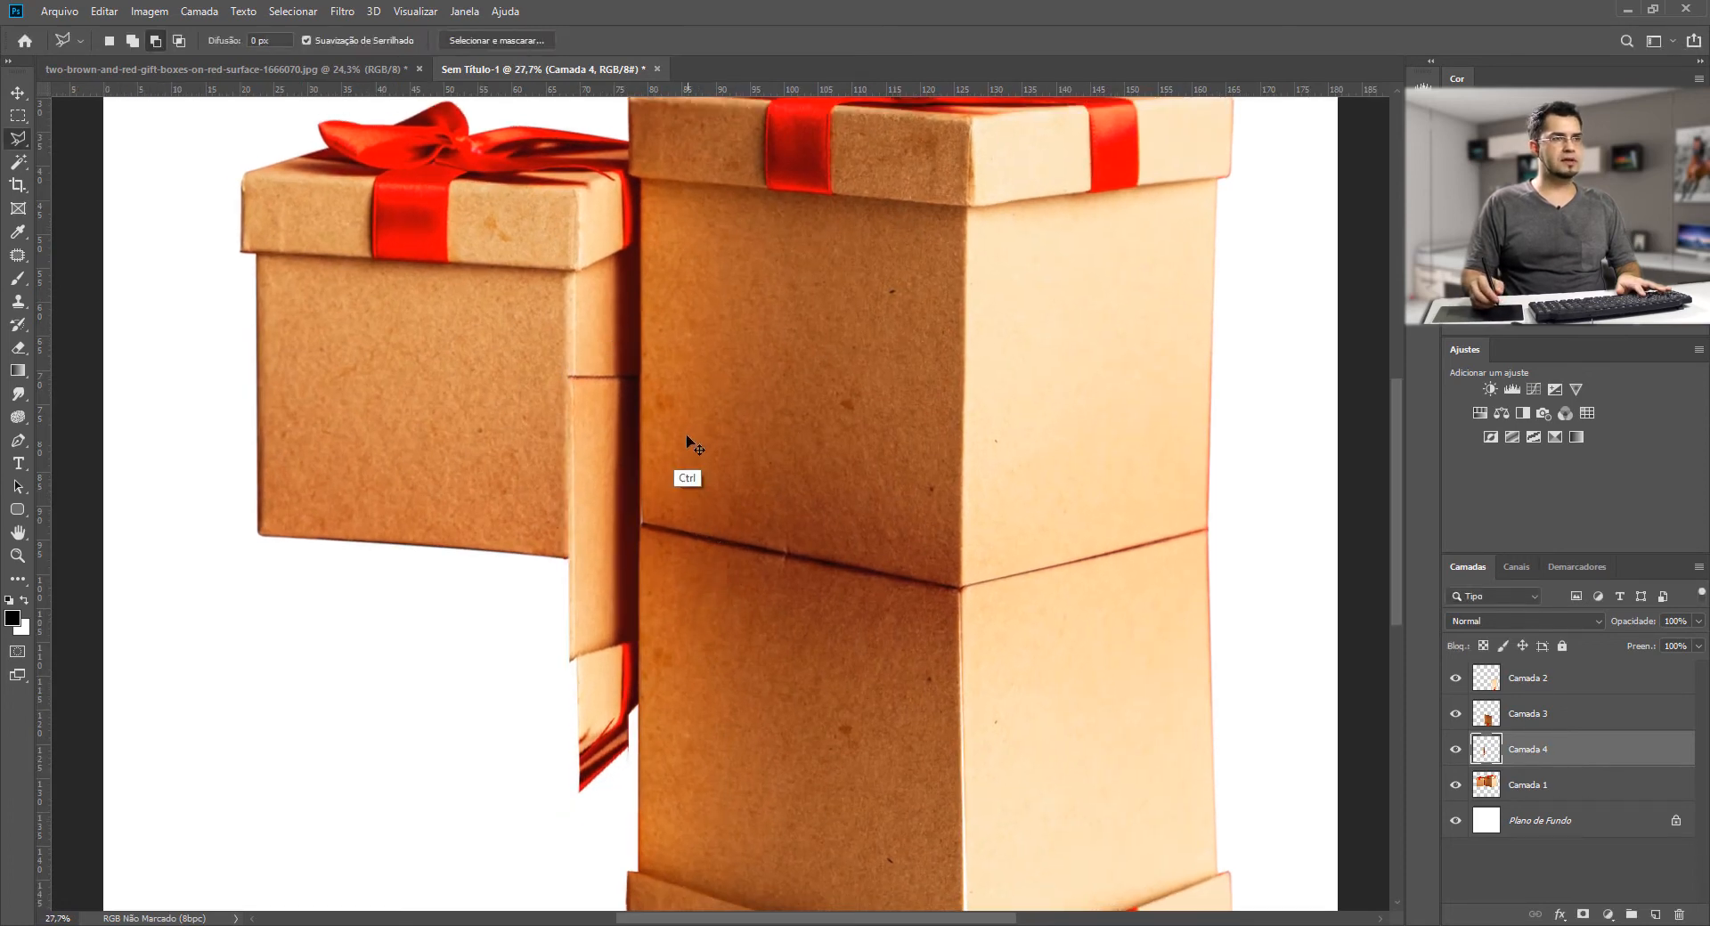
- Move the flipped narrow side down to the small box's front bottom corner and skew it vertically by -37.62° to follow the bottom edge
key("ctrl+t")
left_click_drag(608, 413, 602, 584)
key("ctrl")
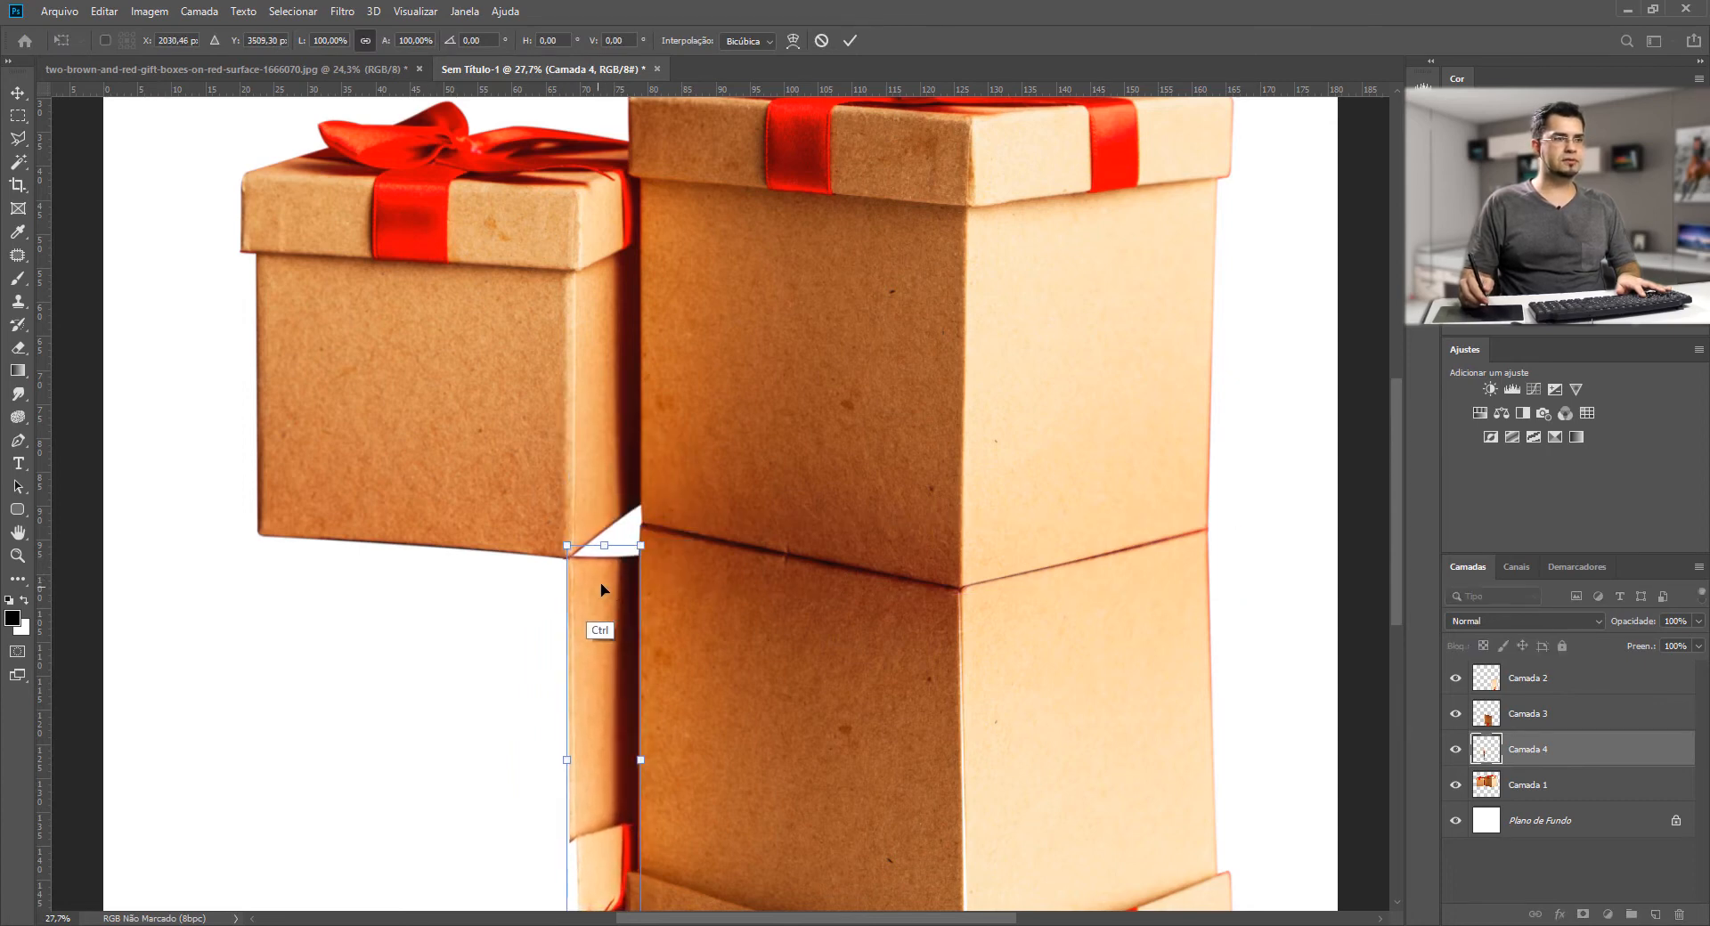
key("ctrl")
left_click_drag(645, 760, 645, 703)
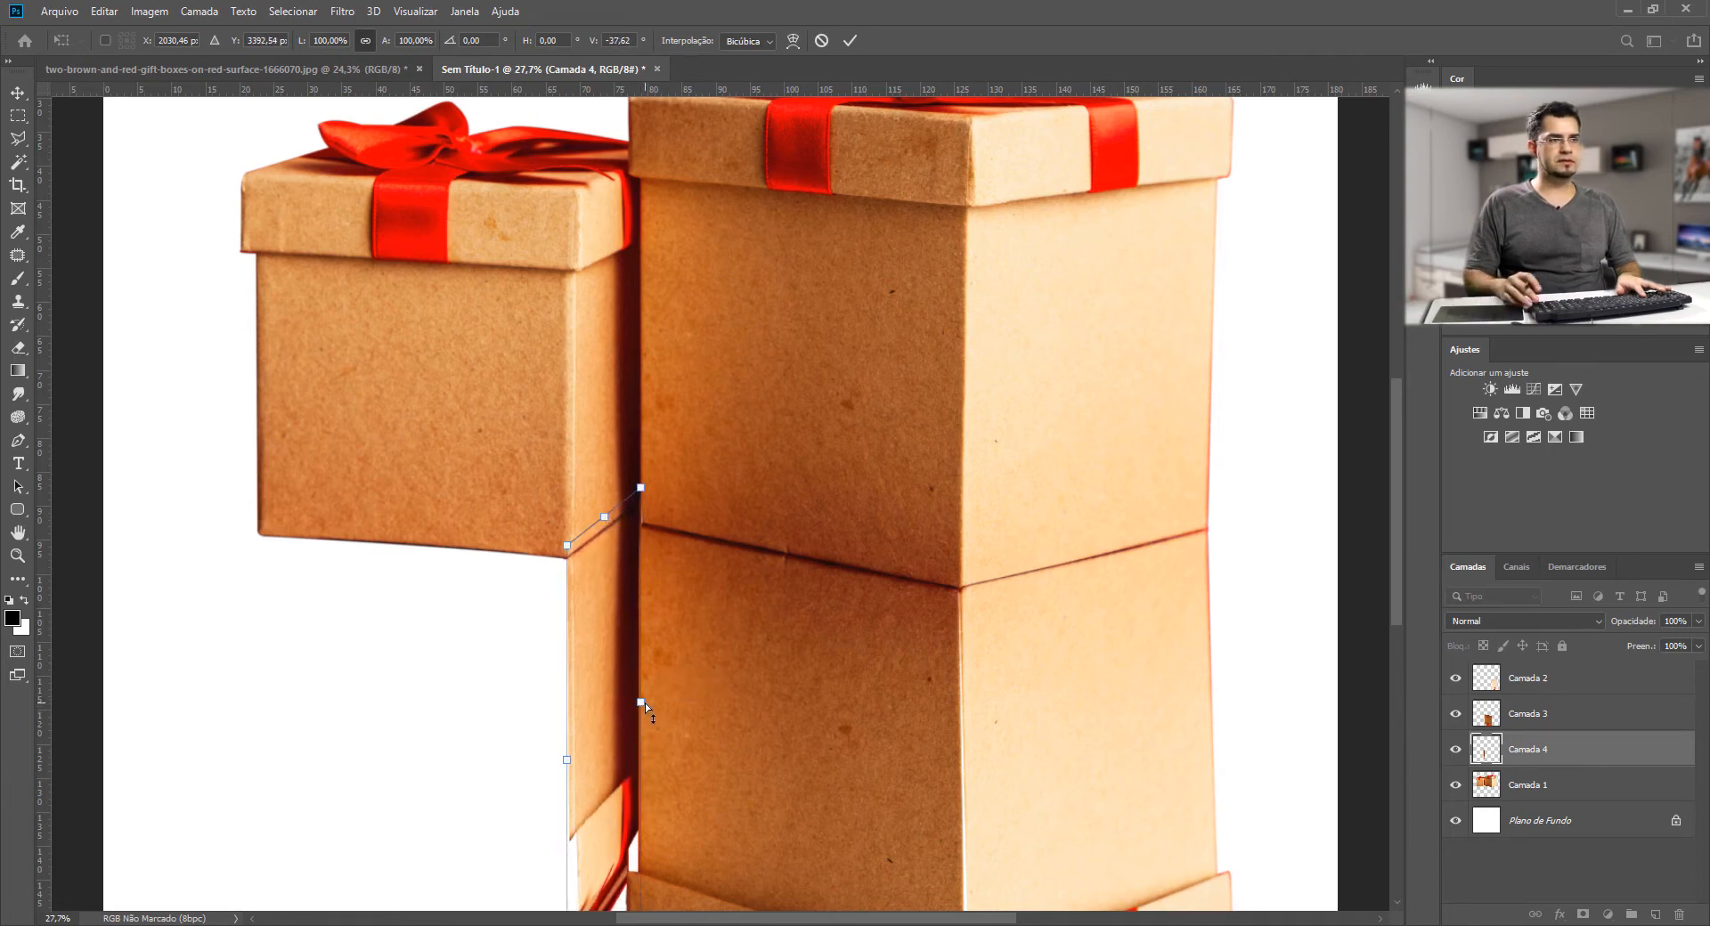
key("Return")
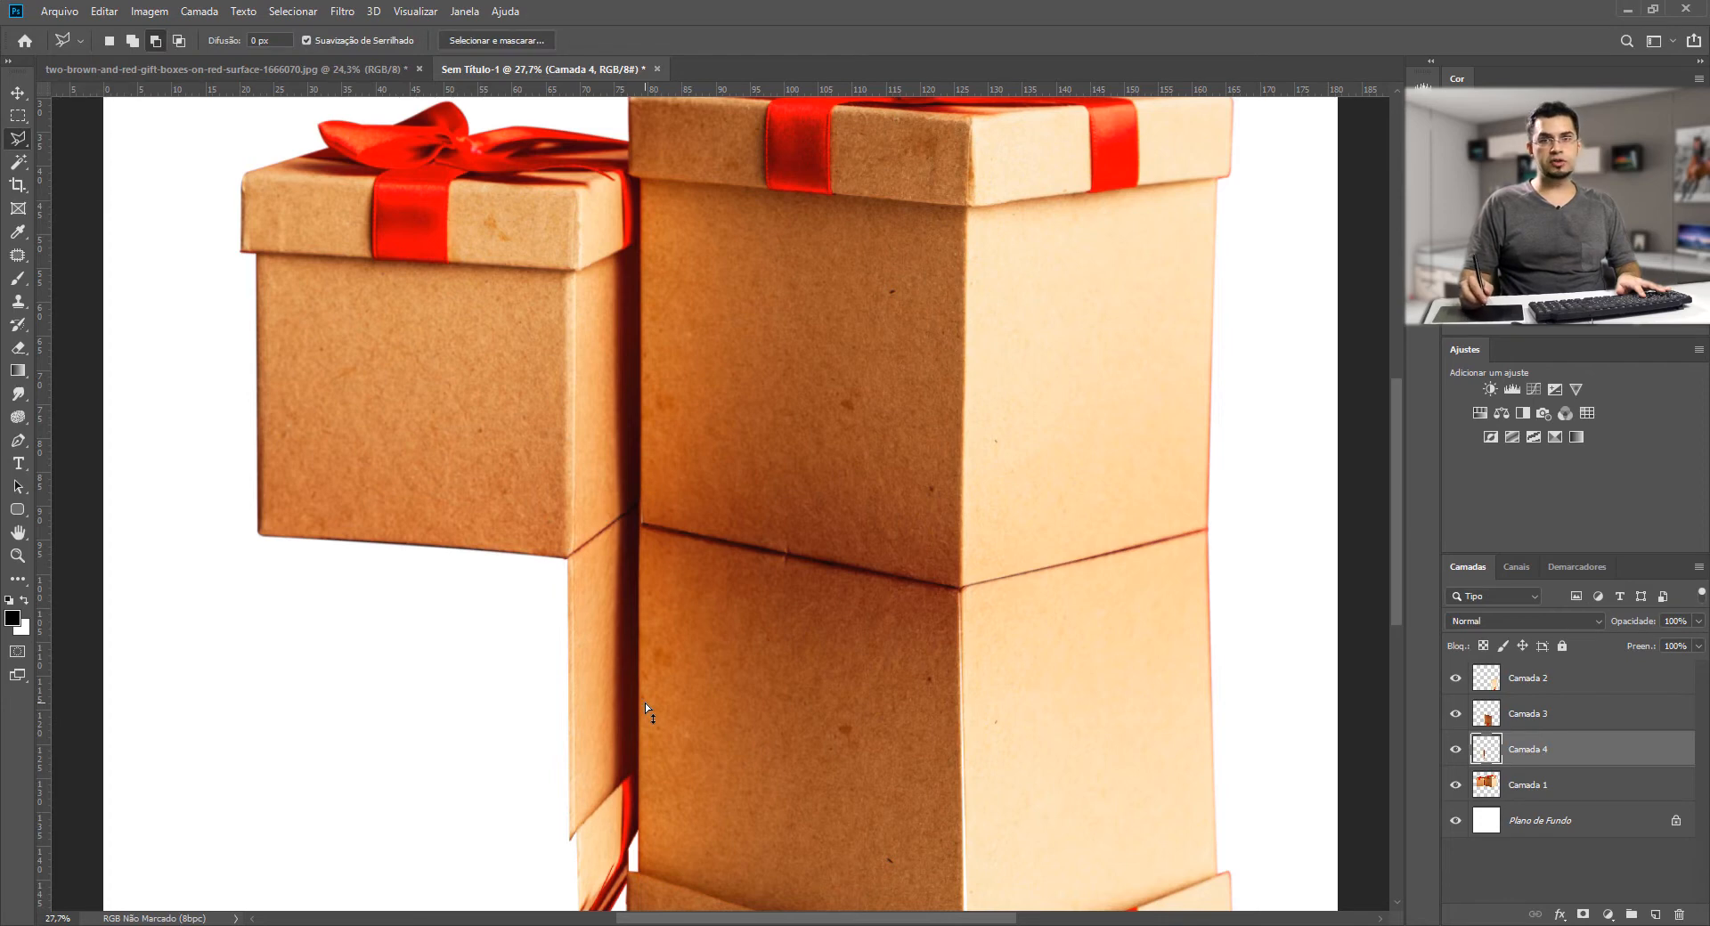
key("ctrl+0")
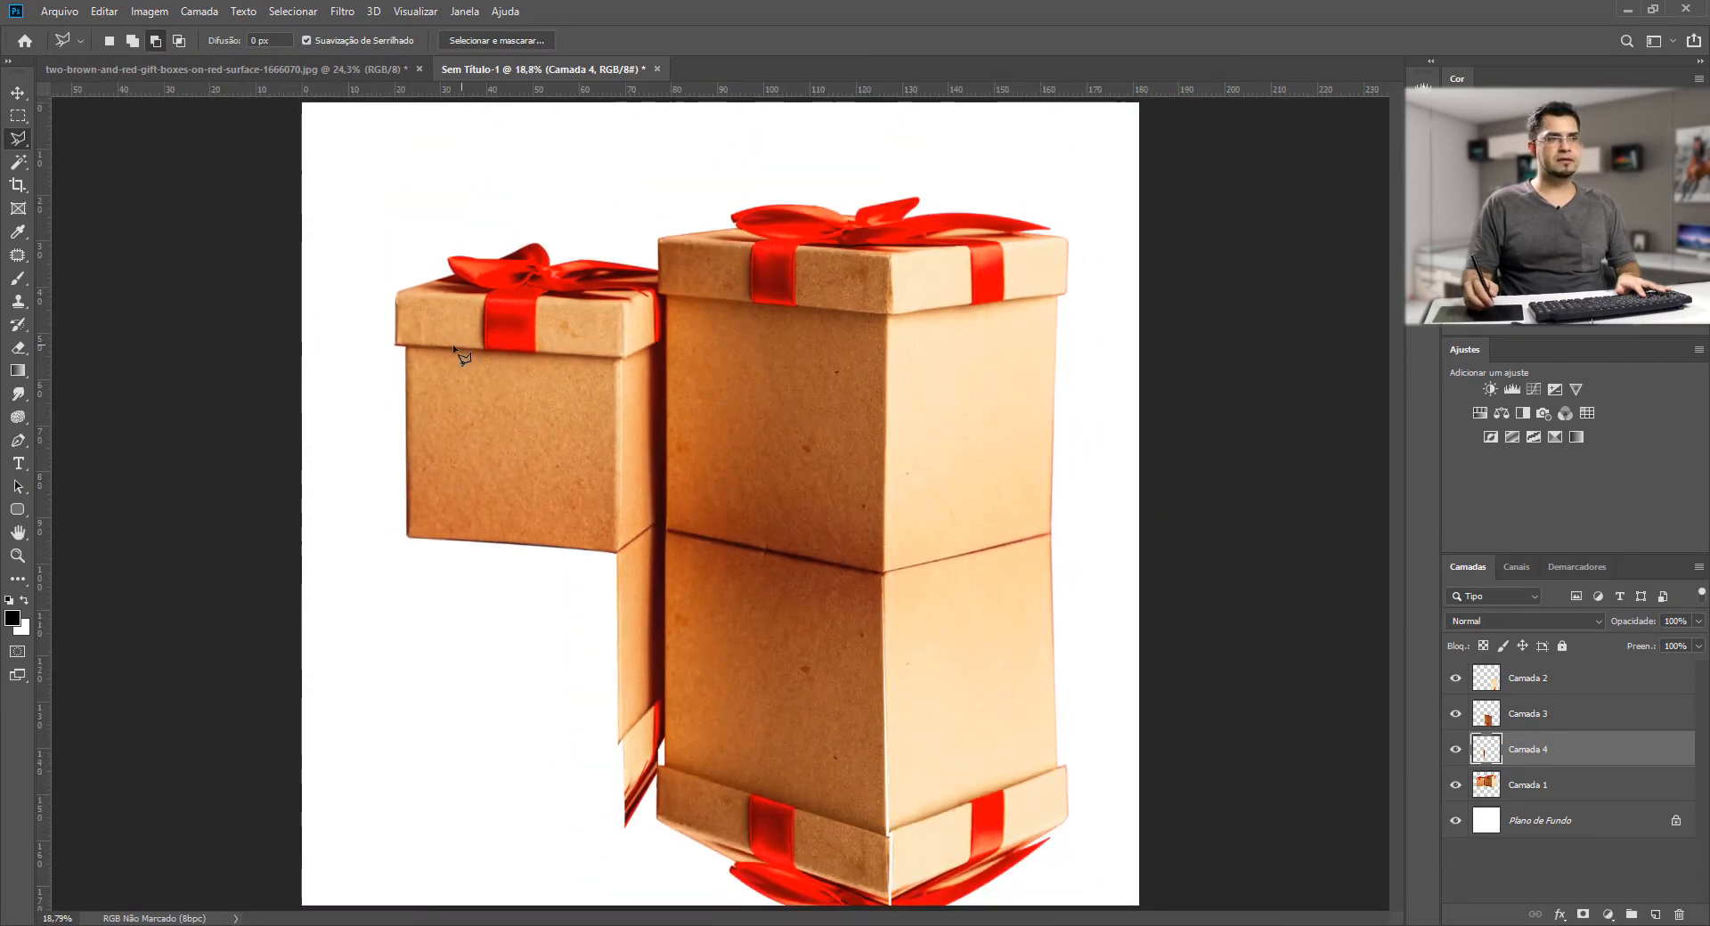
- Select the small box's front face, including its lid and bow, with the Polygonal Lasso on Camada 1 and copy it to a new layer
left_click(1533, 788)
left_click_drag(468, 331, 496, 276)
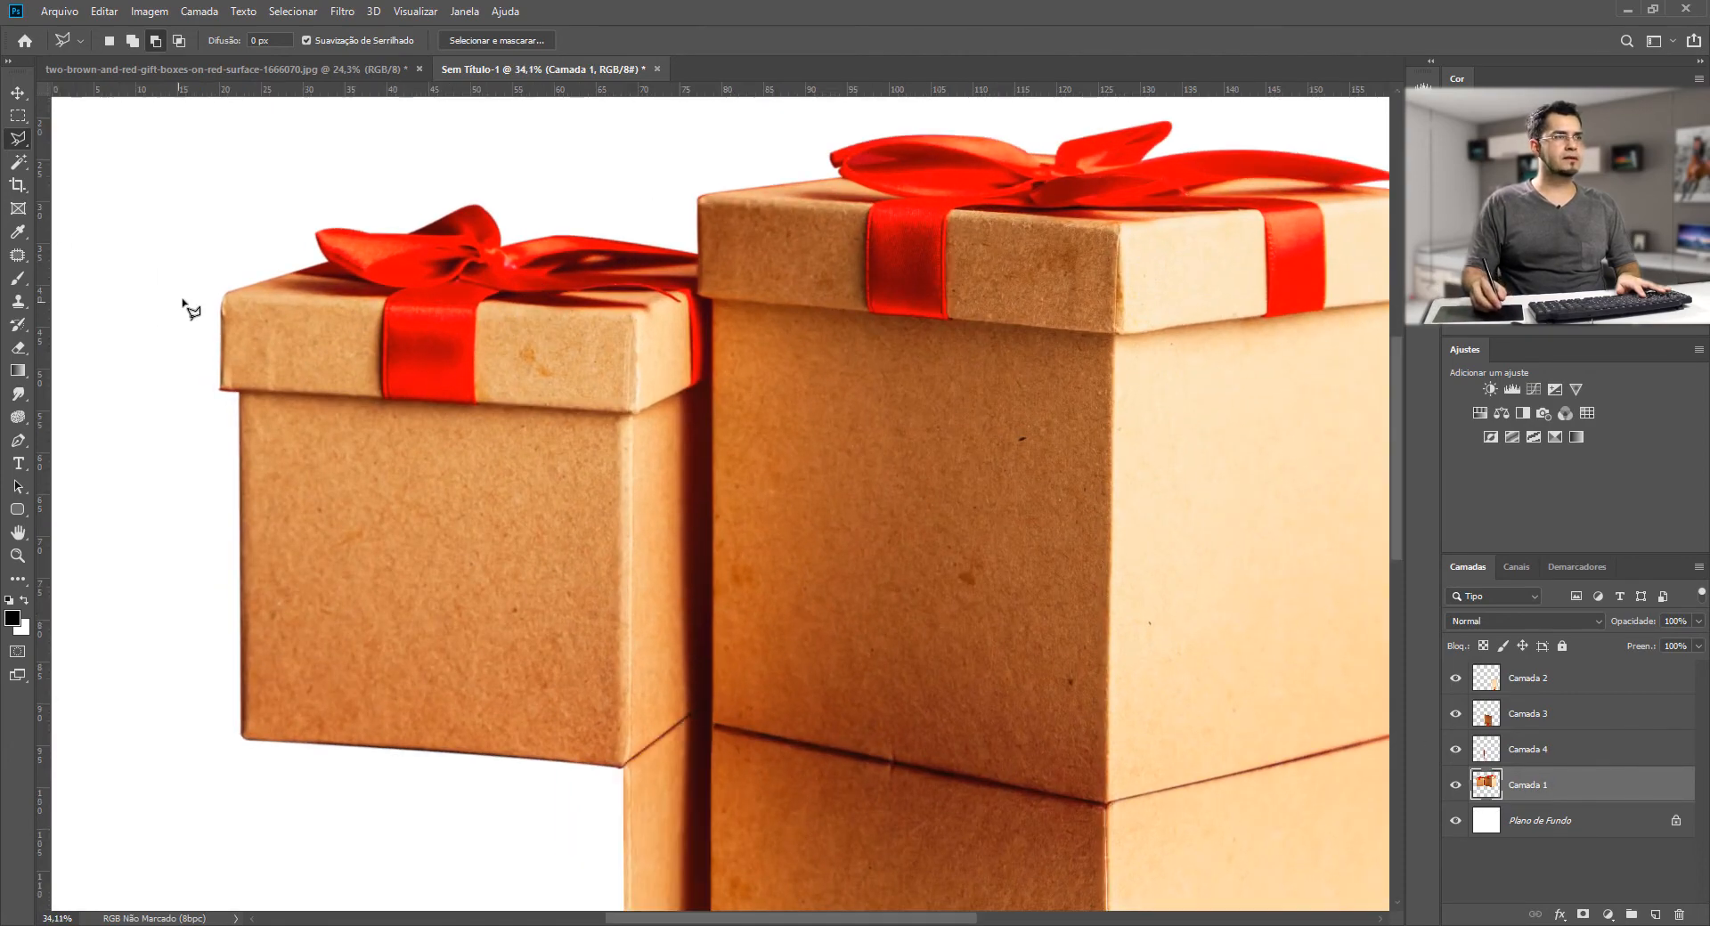
left_click(637, 175)
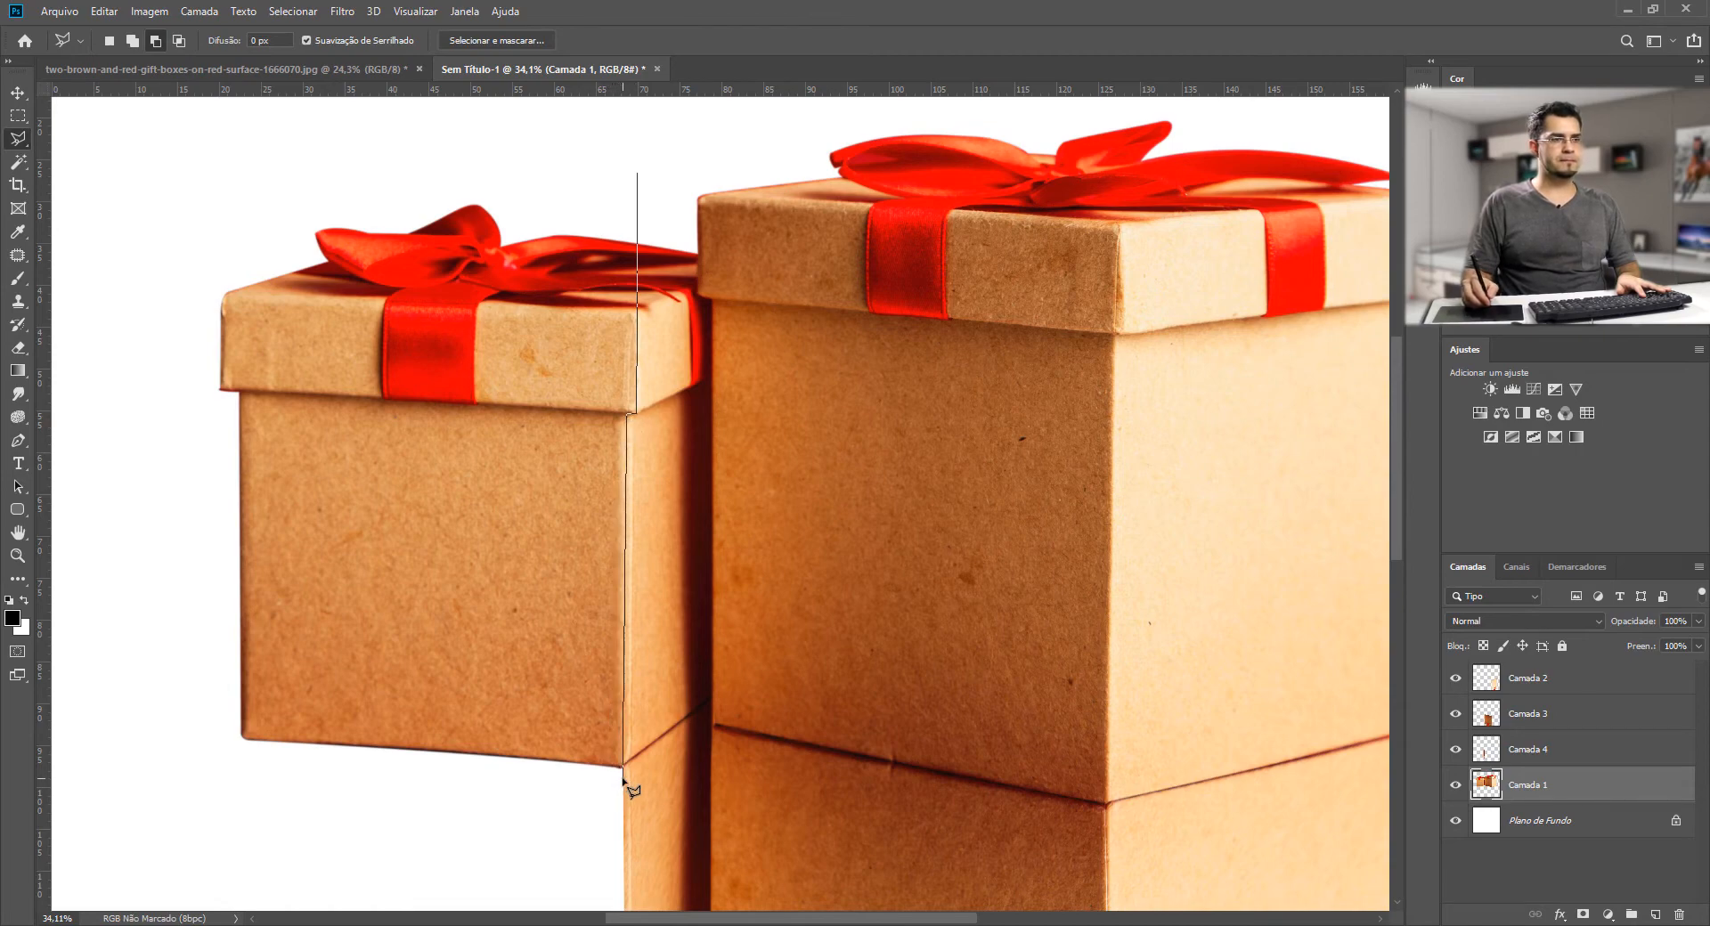
left_click(399, 776)
left_click(181, 751)
left_click(183, 554)
left_click(176, 384)
left_click(182, 236)
left_click(383, 140)
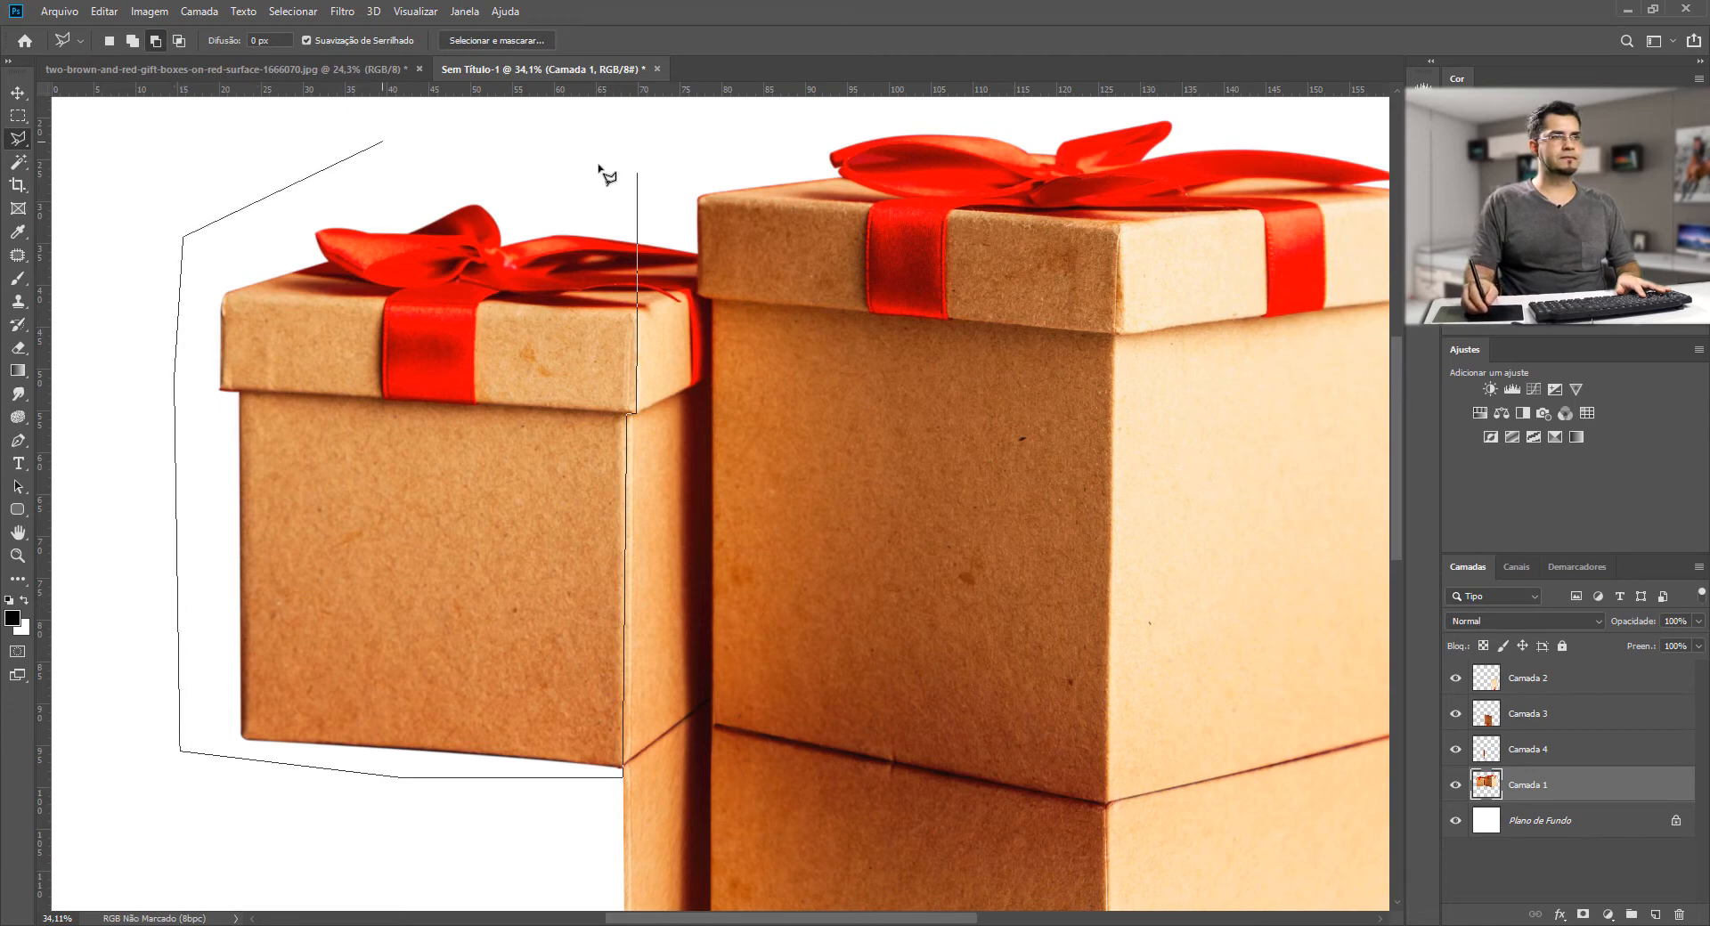
left_click(614, 169)
left_click(638, 172)
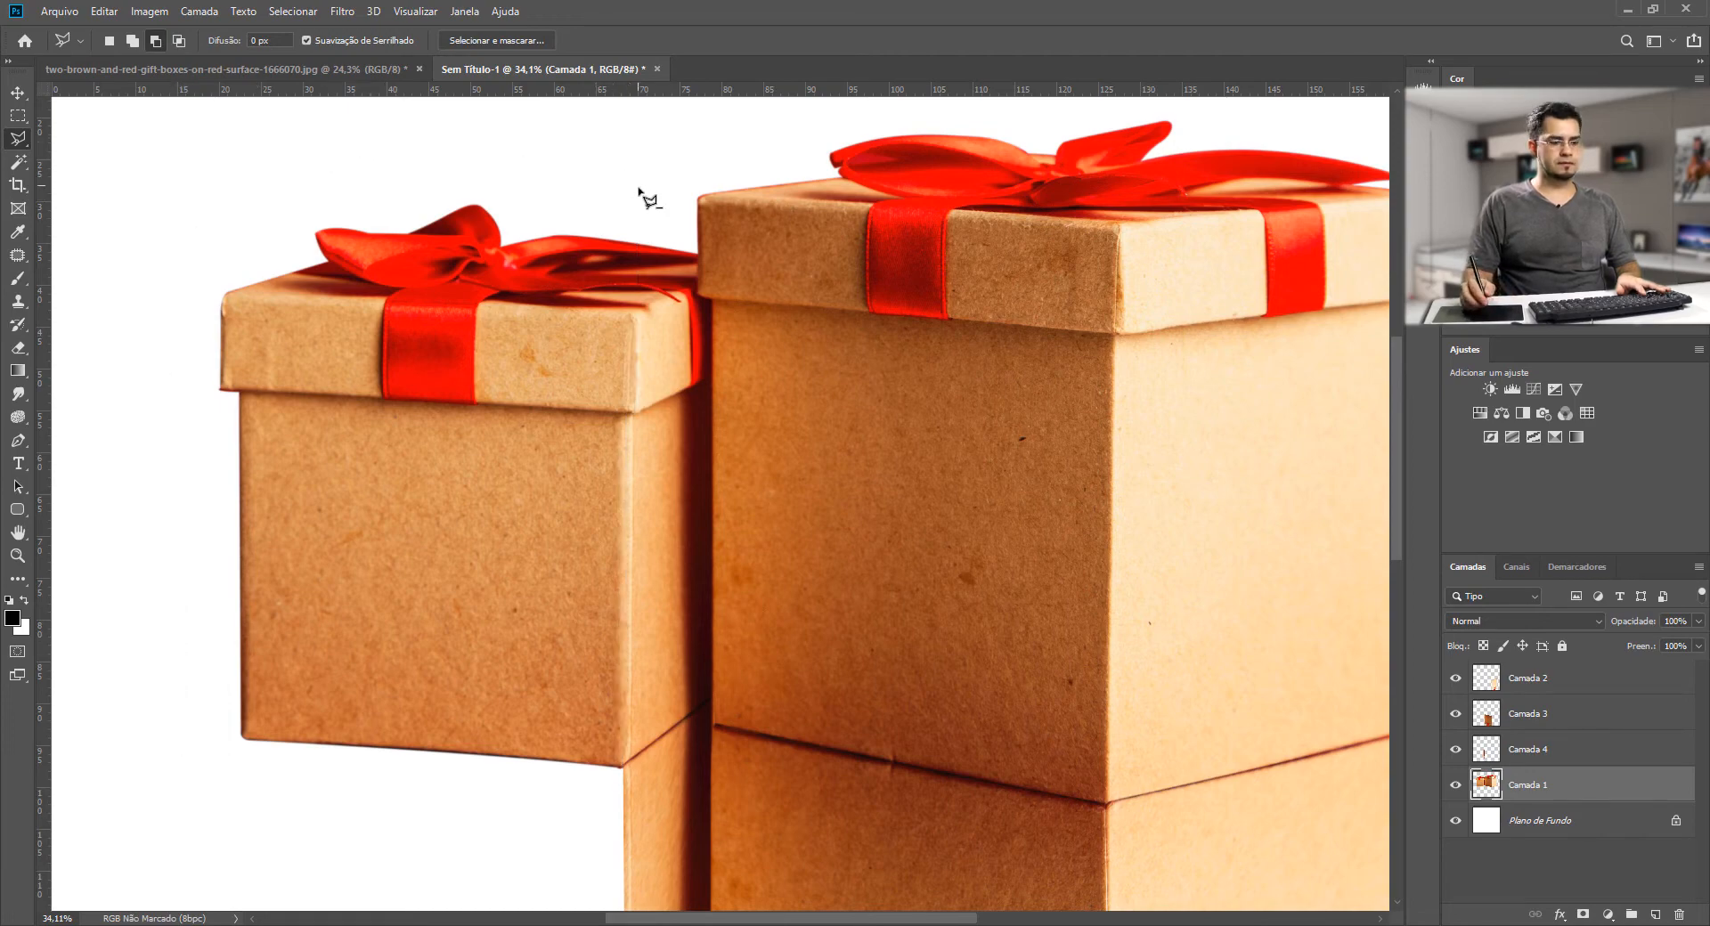
key("ctrl+0")
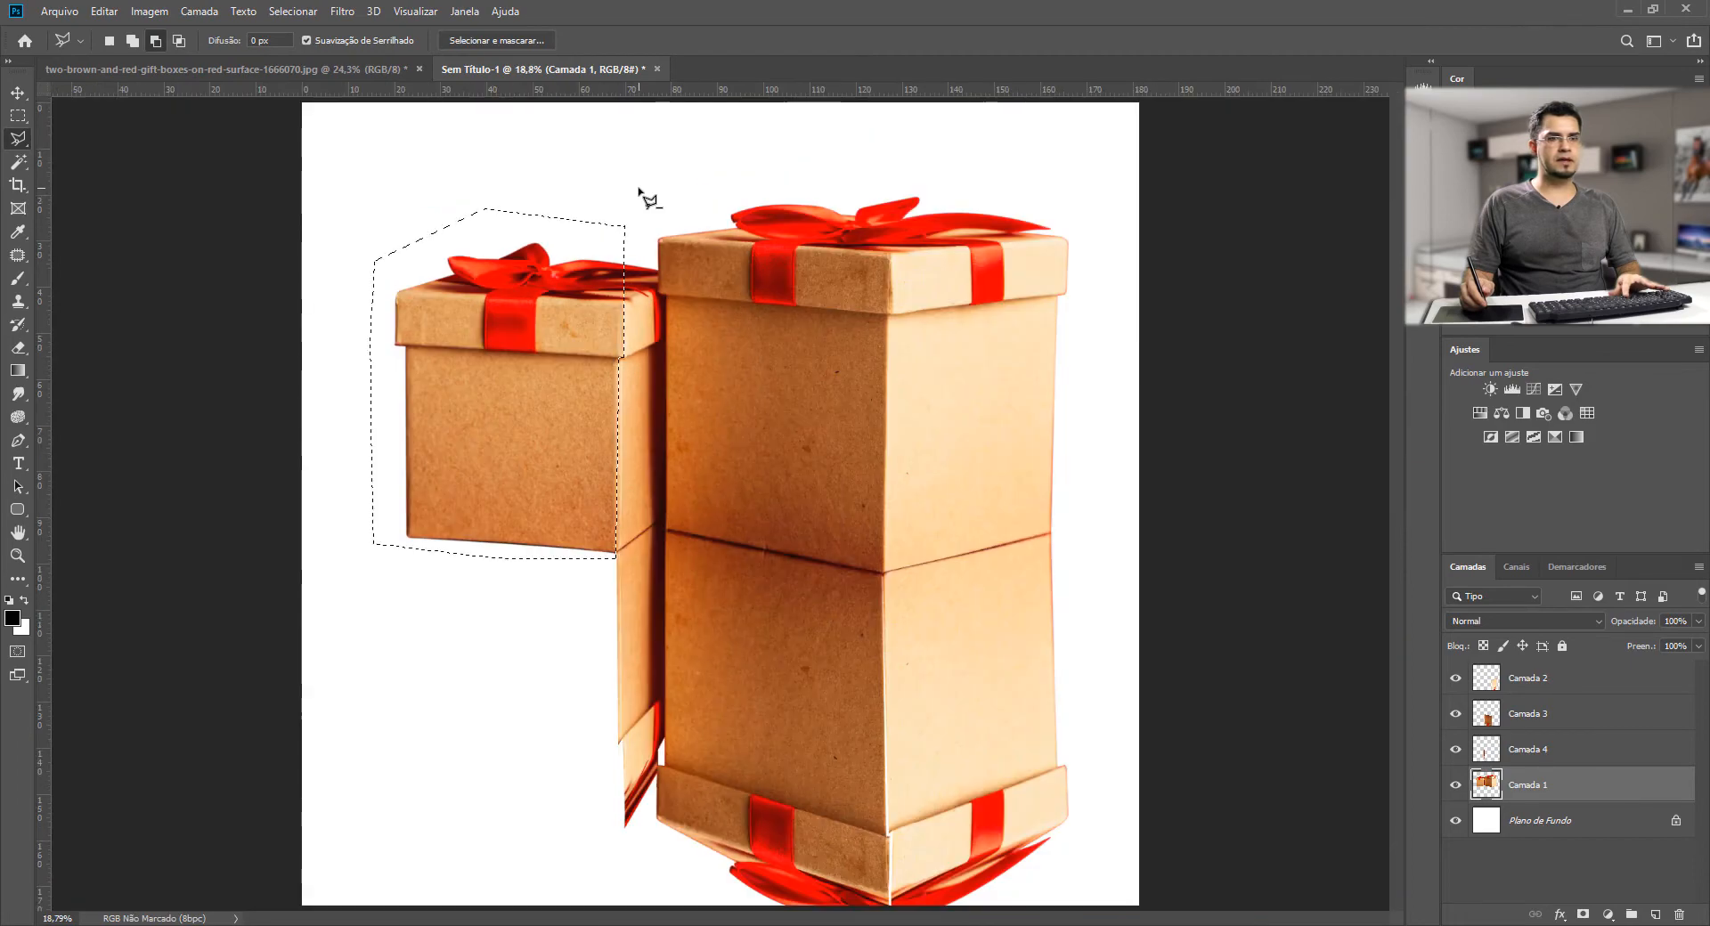
key("ctrl+shift+alt+n")
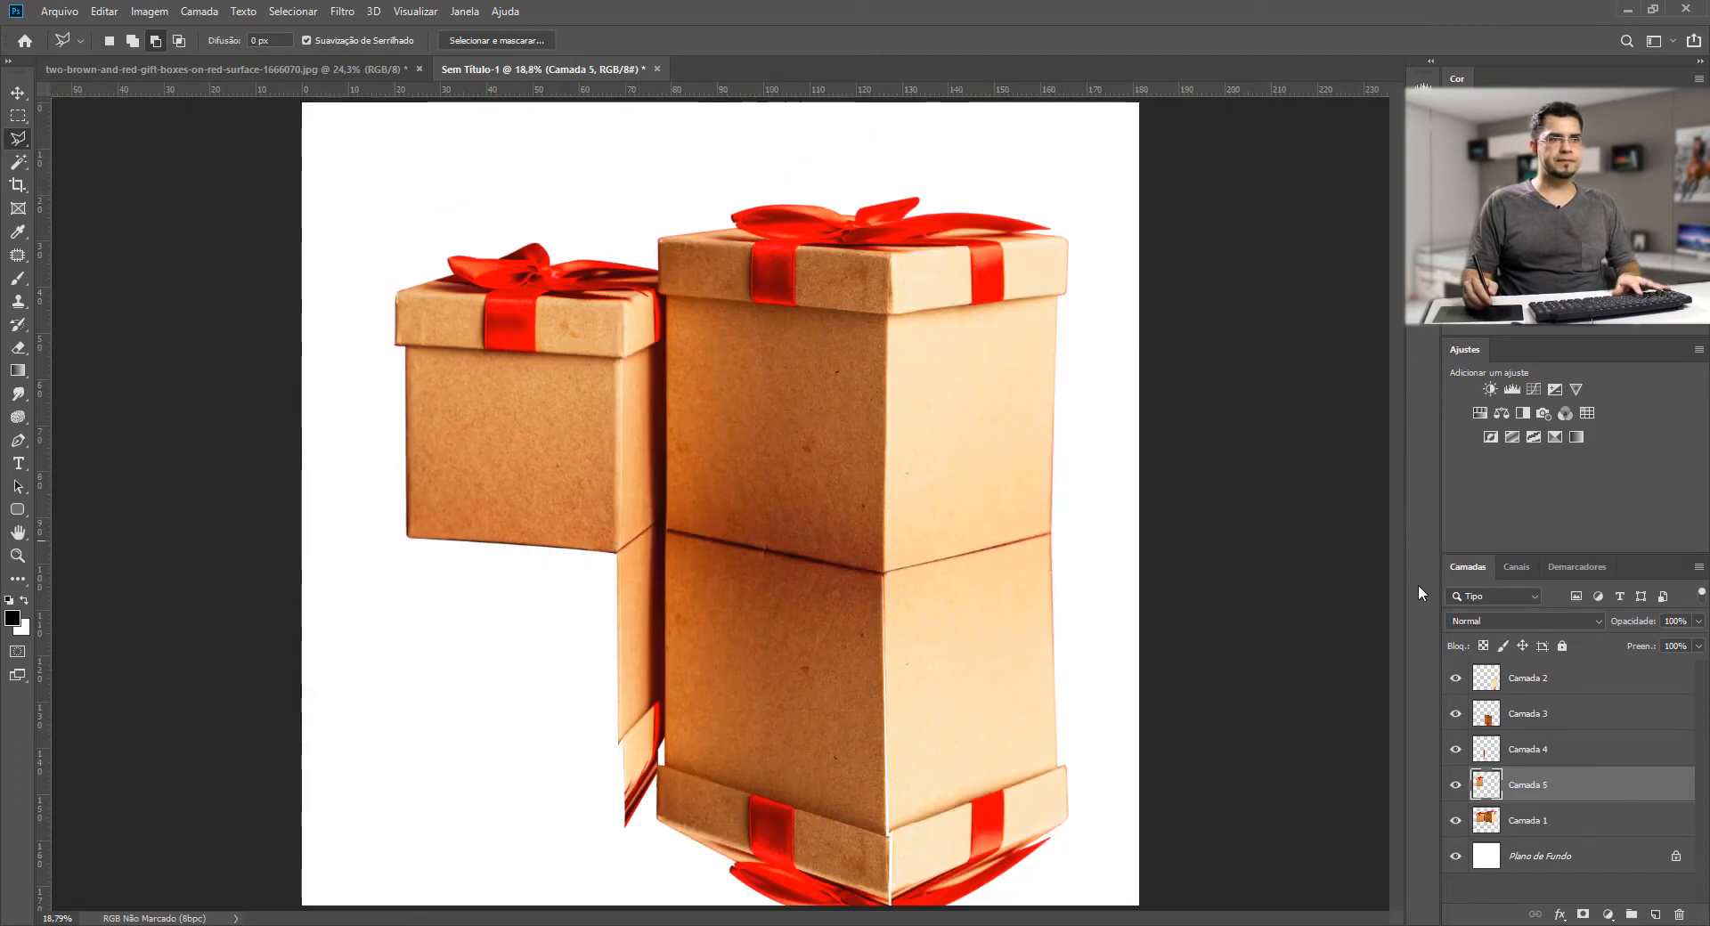
- Flip the copied front face of the small box vertically and move it straight down over the box's lower half
key("ctrl+t")
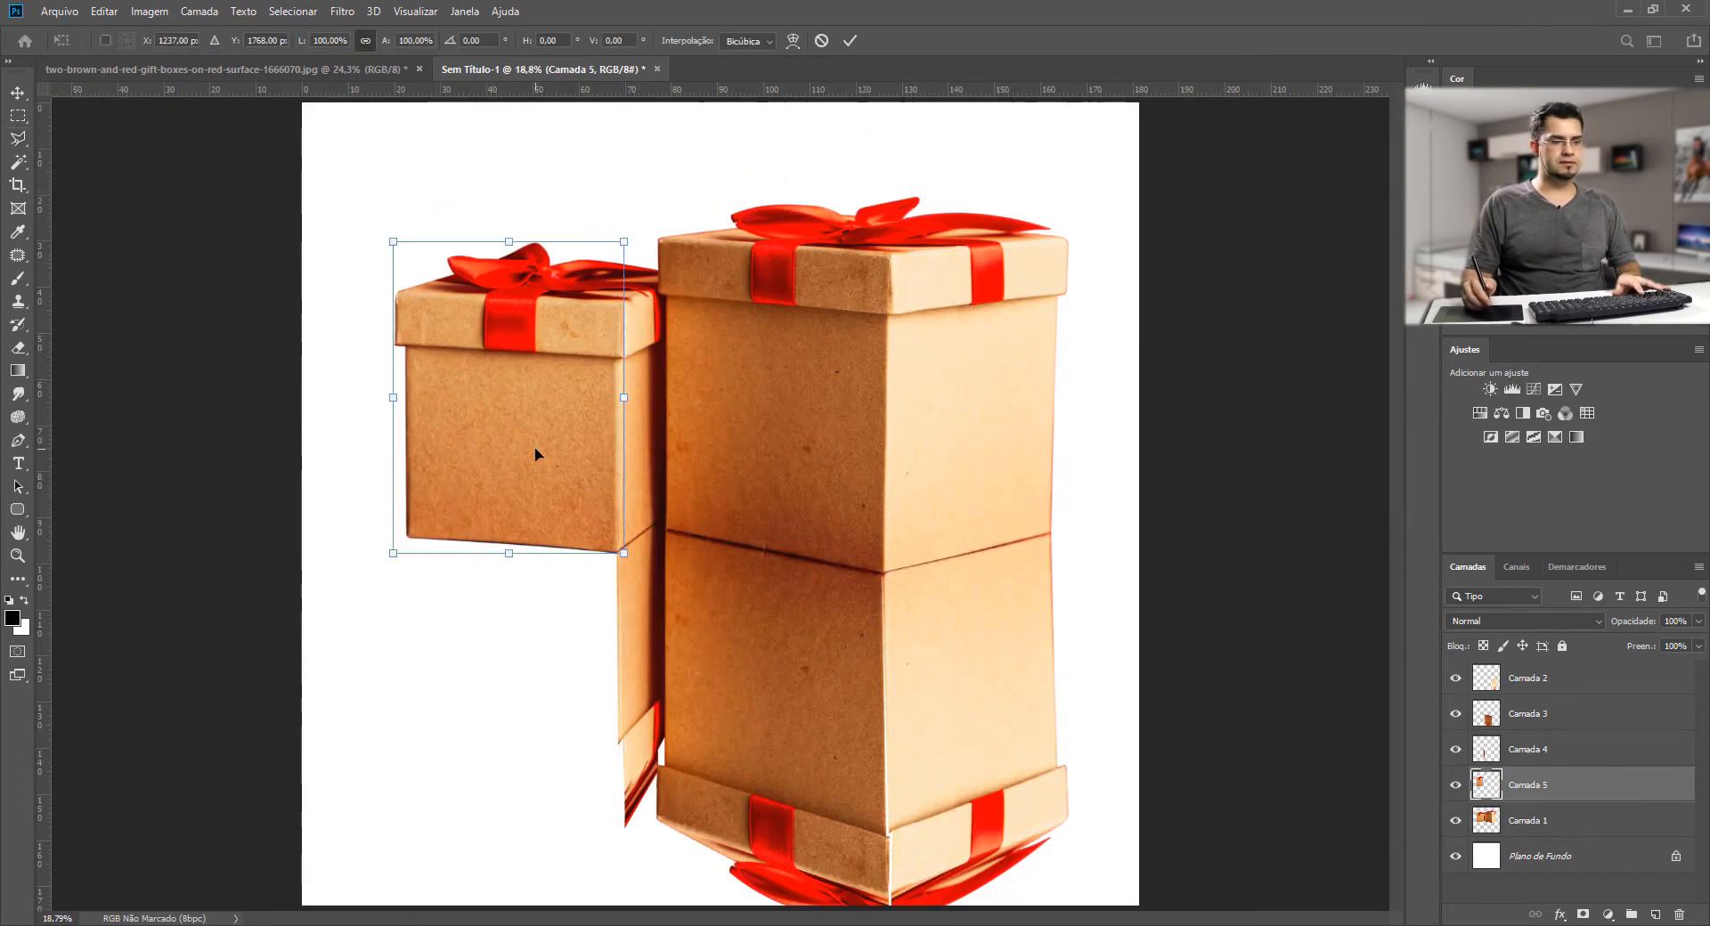
right_click(535, 448)
left_click(614, 686)
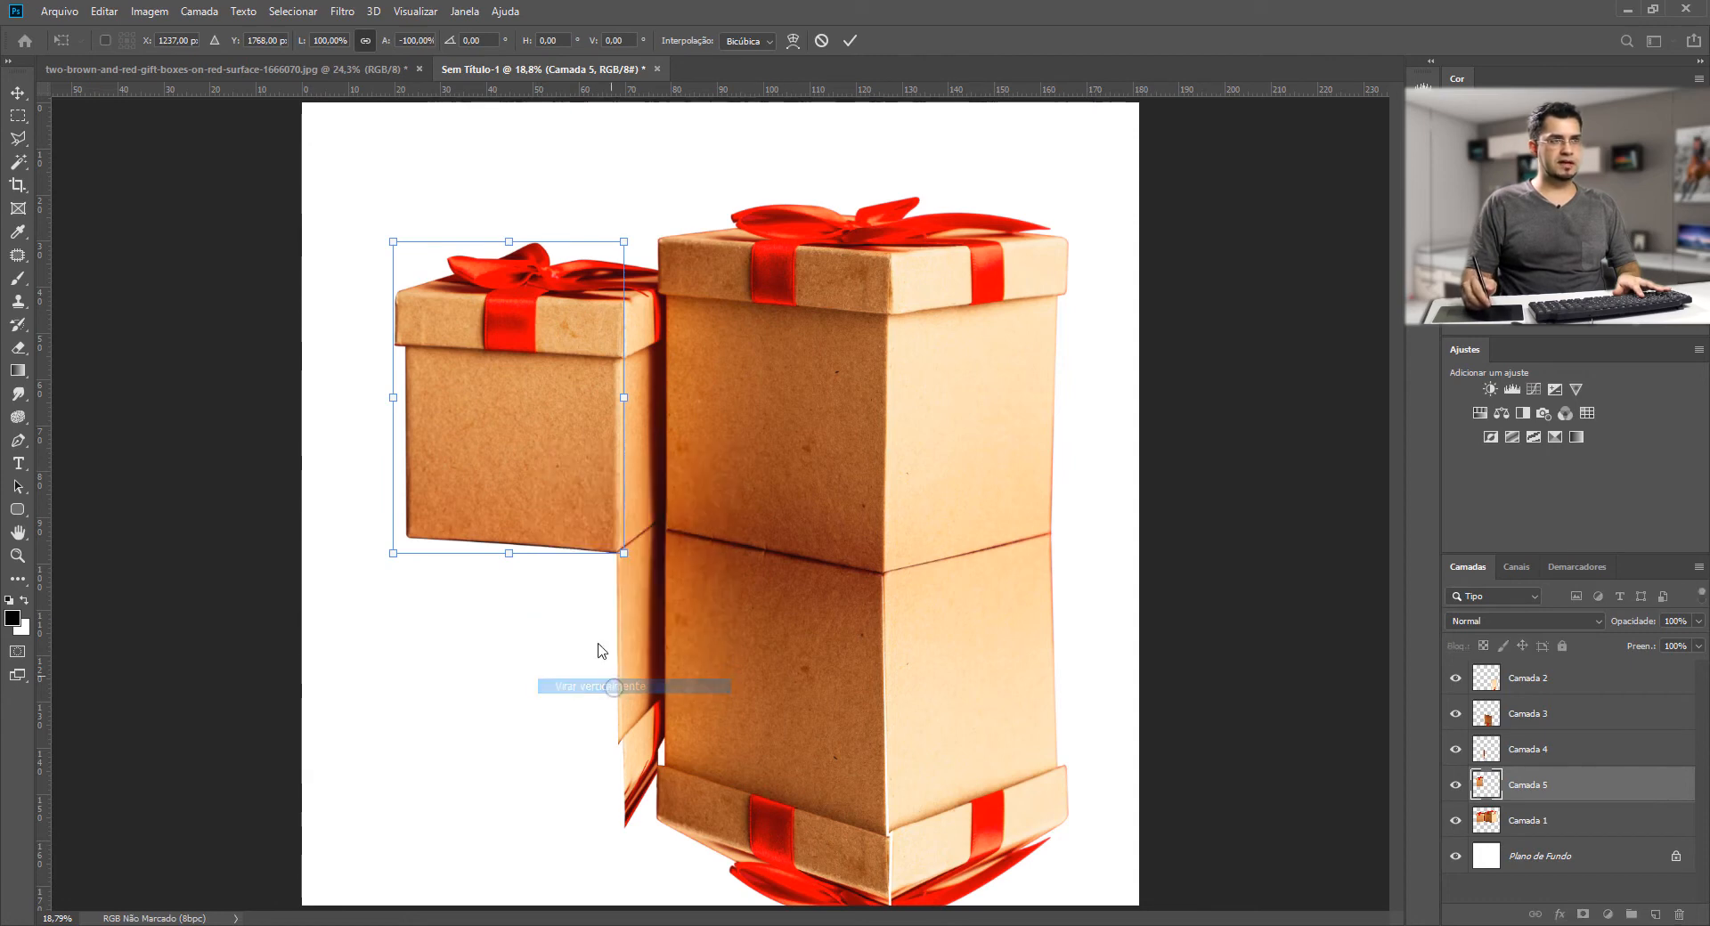
left_click_drag(539, 478, 546, 585)
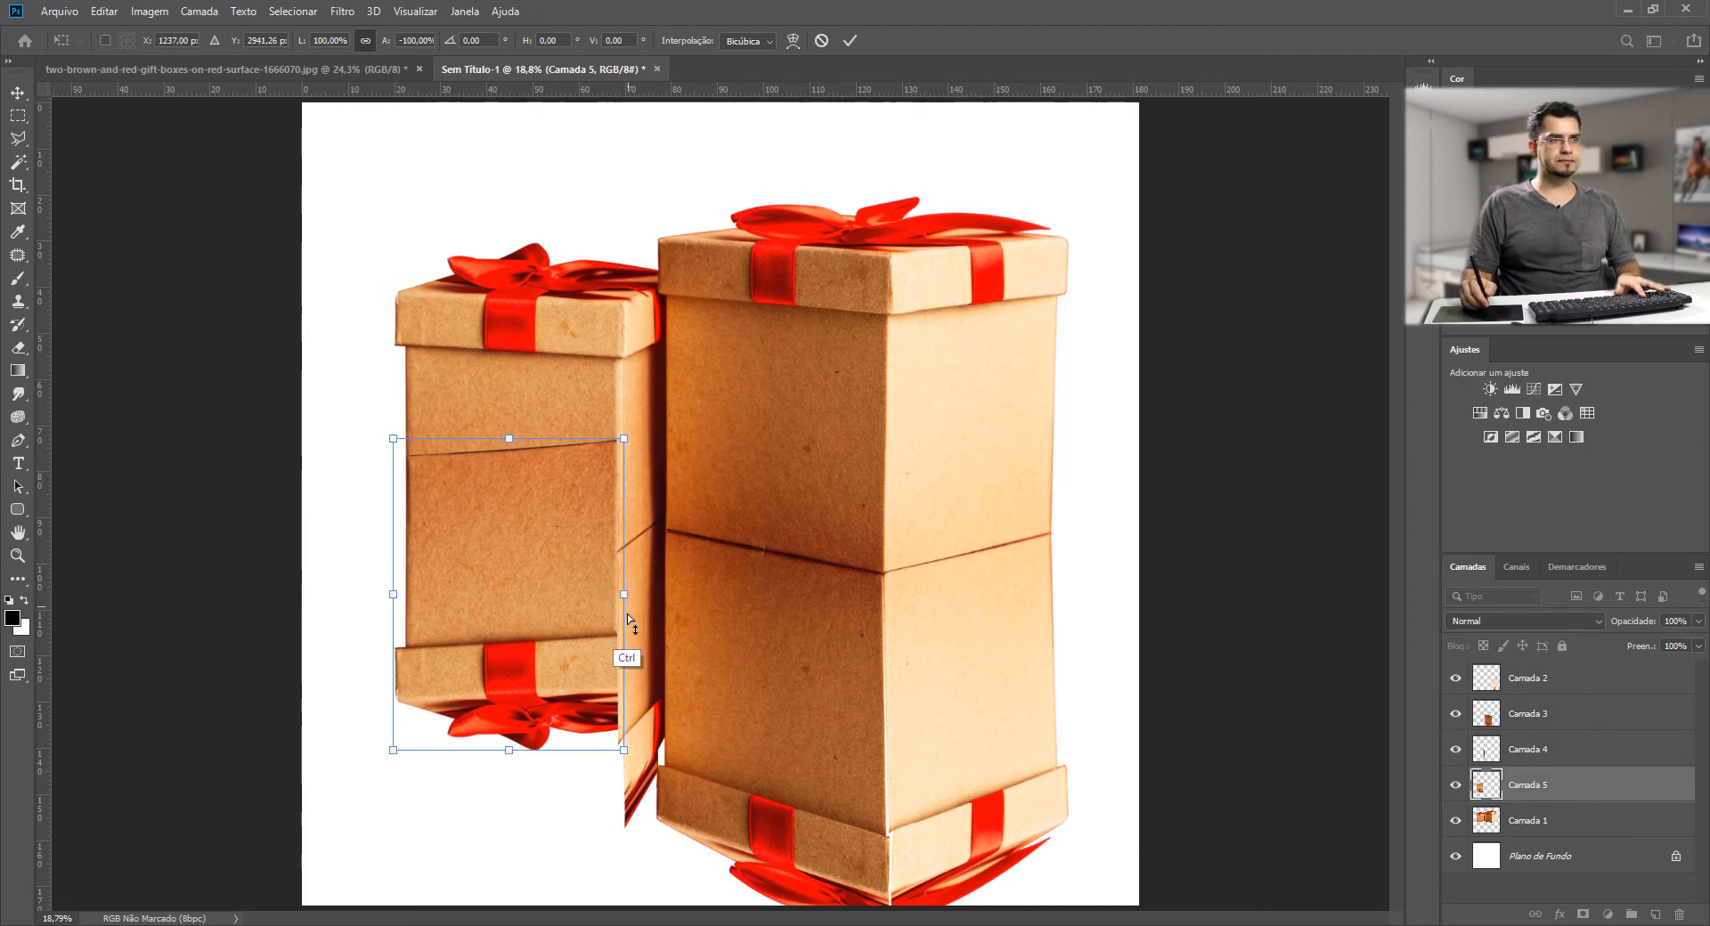
- Skew the flipped front face vertically until its upper edge is horizontal, and apply the transform
left_click_drag(624, 594, 626, 616)
key("Return")
key("l")
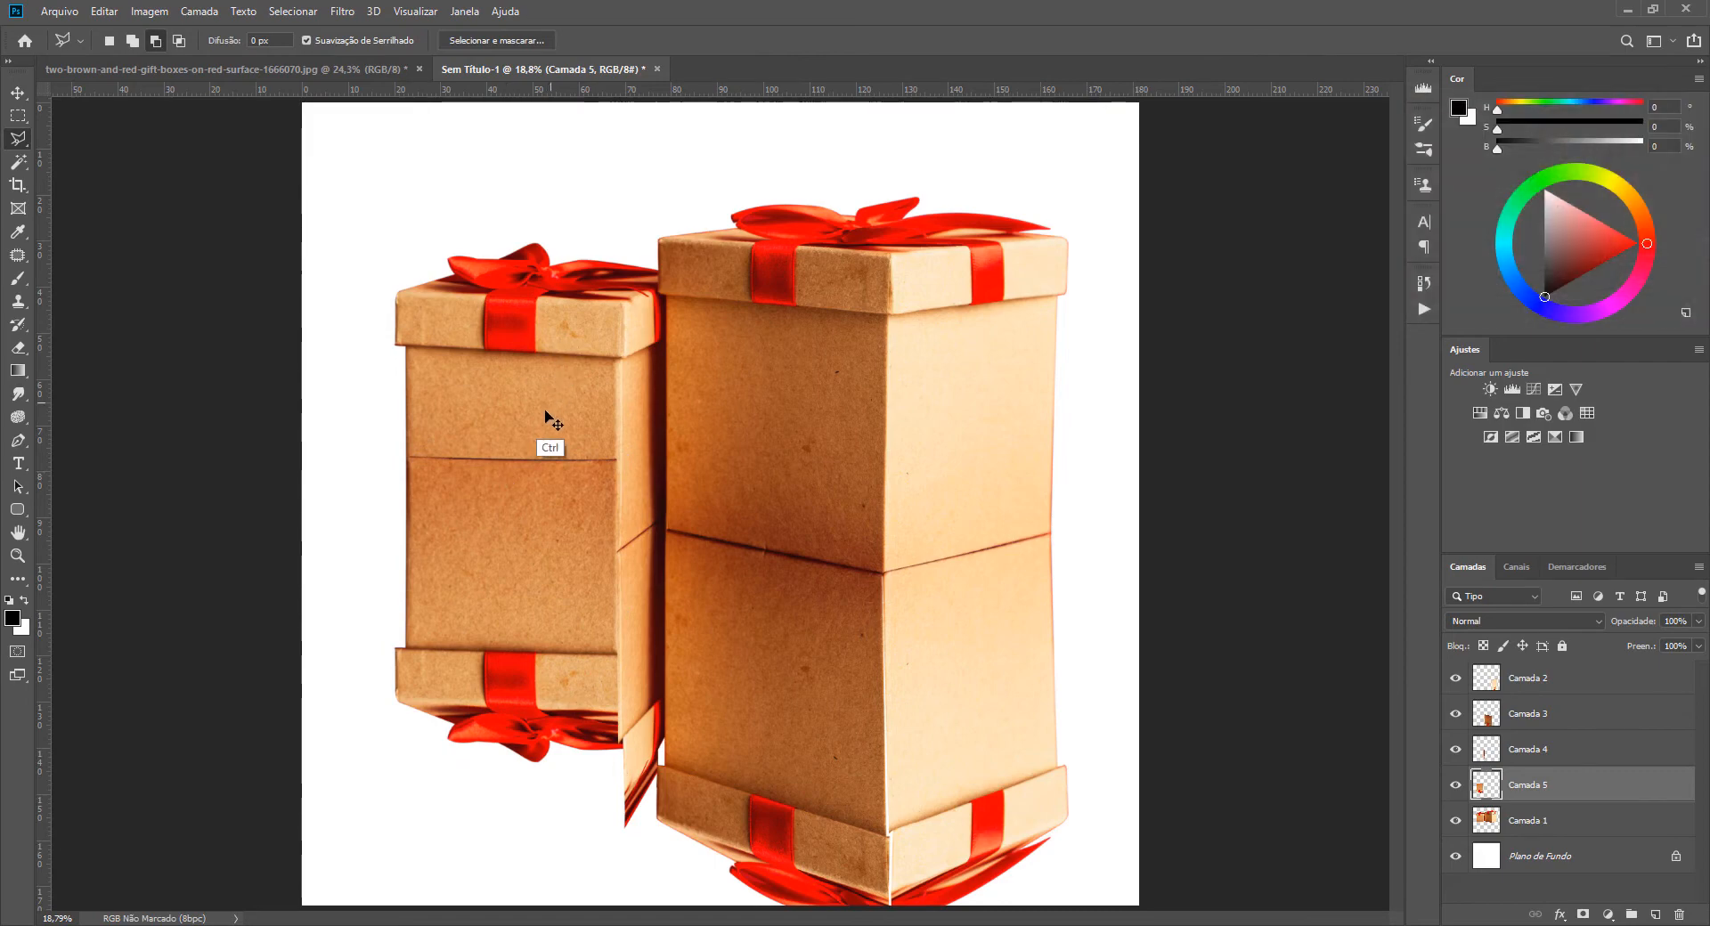
- Move the flipped front face down to the small box's front bottom edge and skew it vertically by 3.50° to follow that edge
left_click_drag(576, 543, 605, 537)
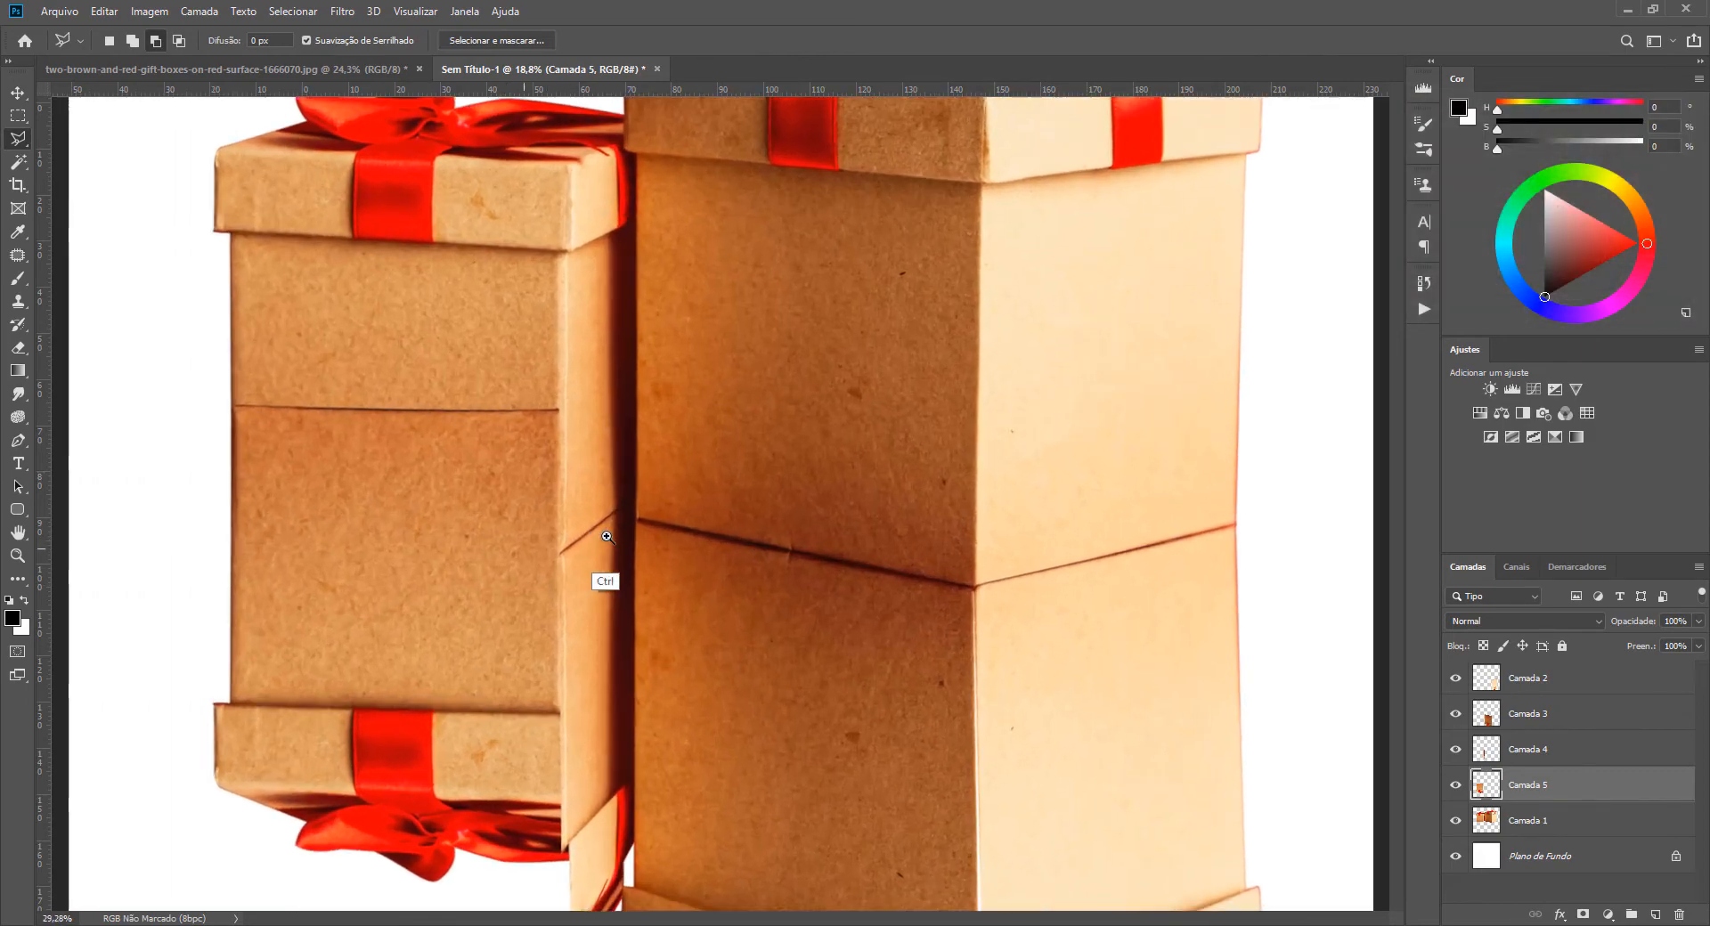
left_click_drag(477, 538, 582, 488)
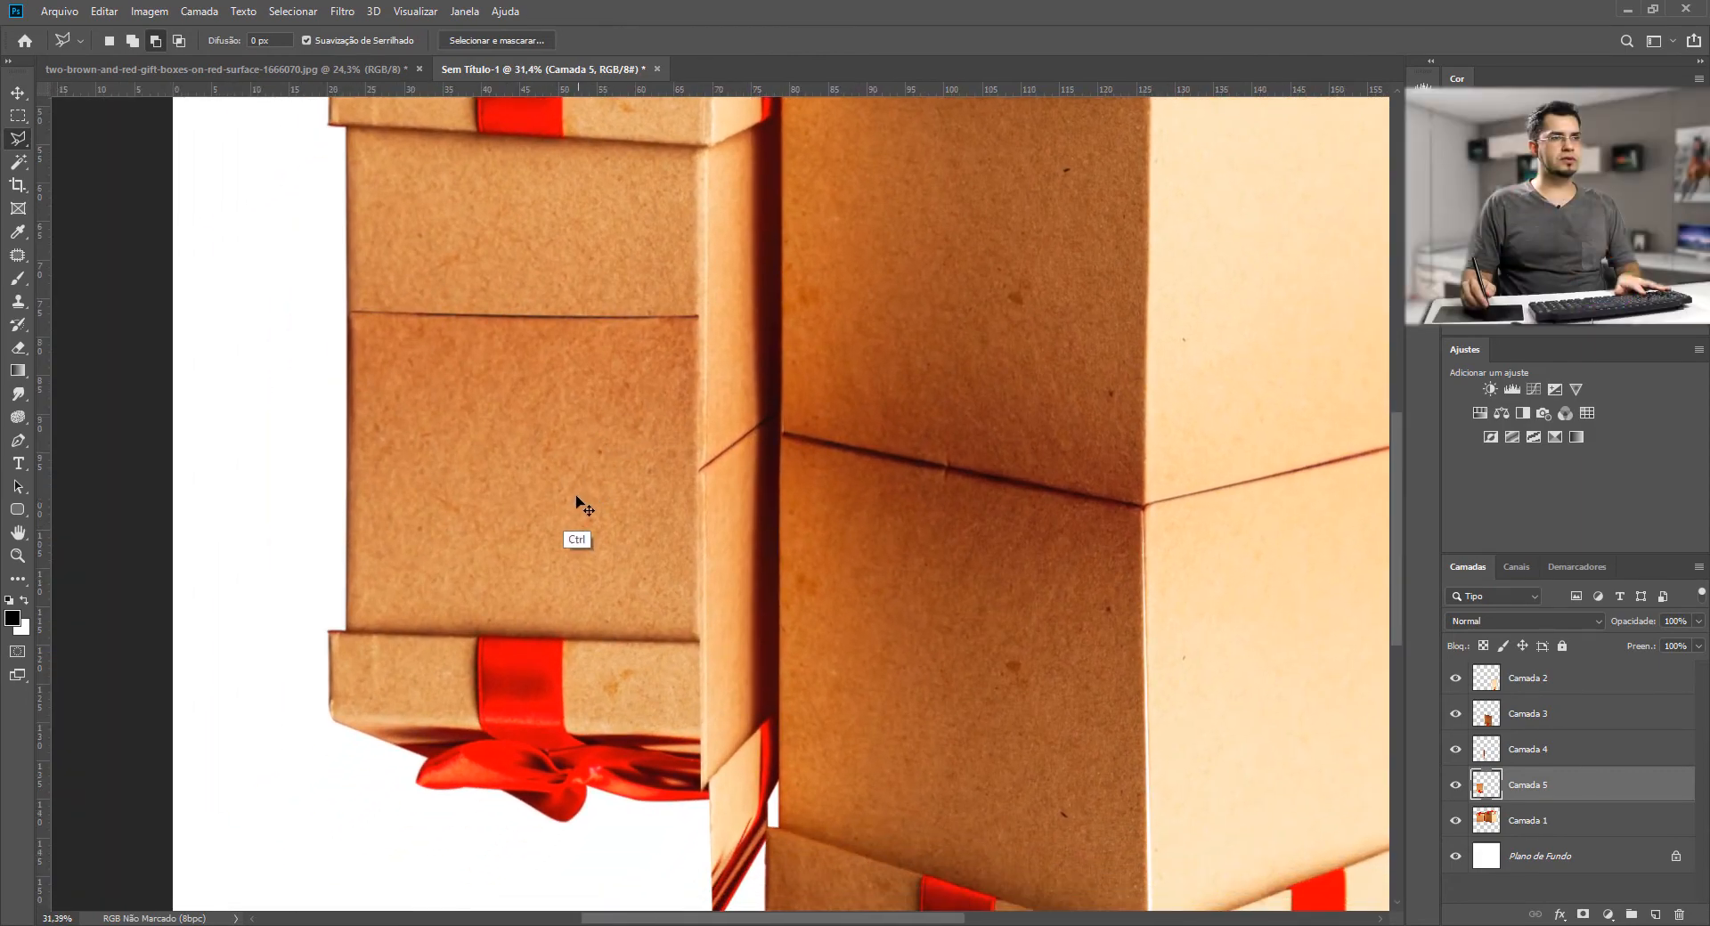
key("ctrl+t")
left_click_drag(551, 443, 545, 526)
left_click_drag(323, 720, 323, 703)
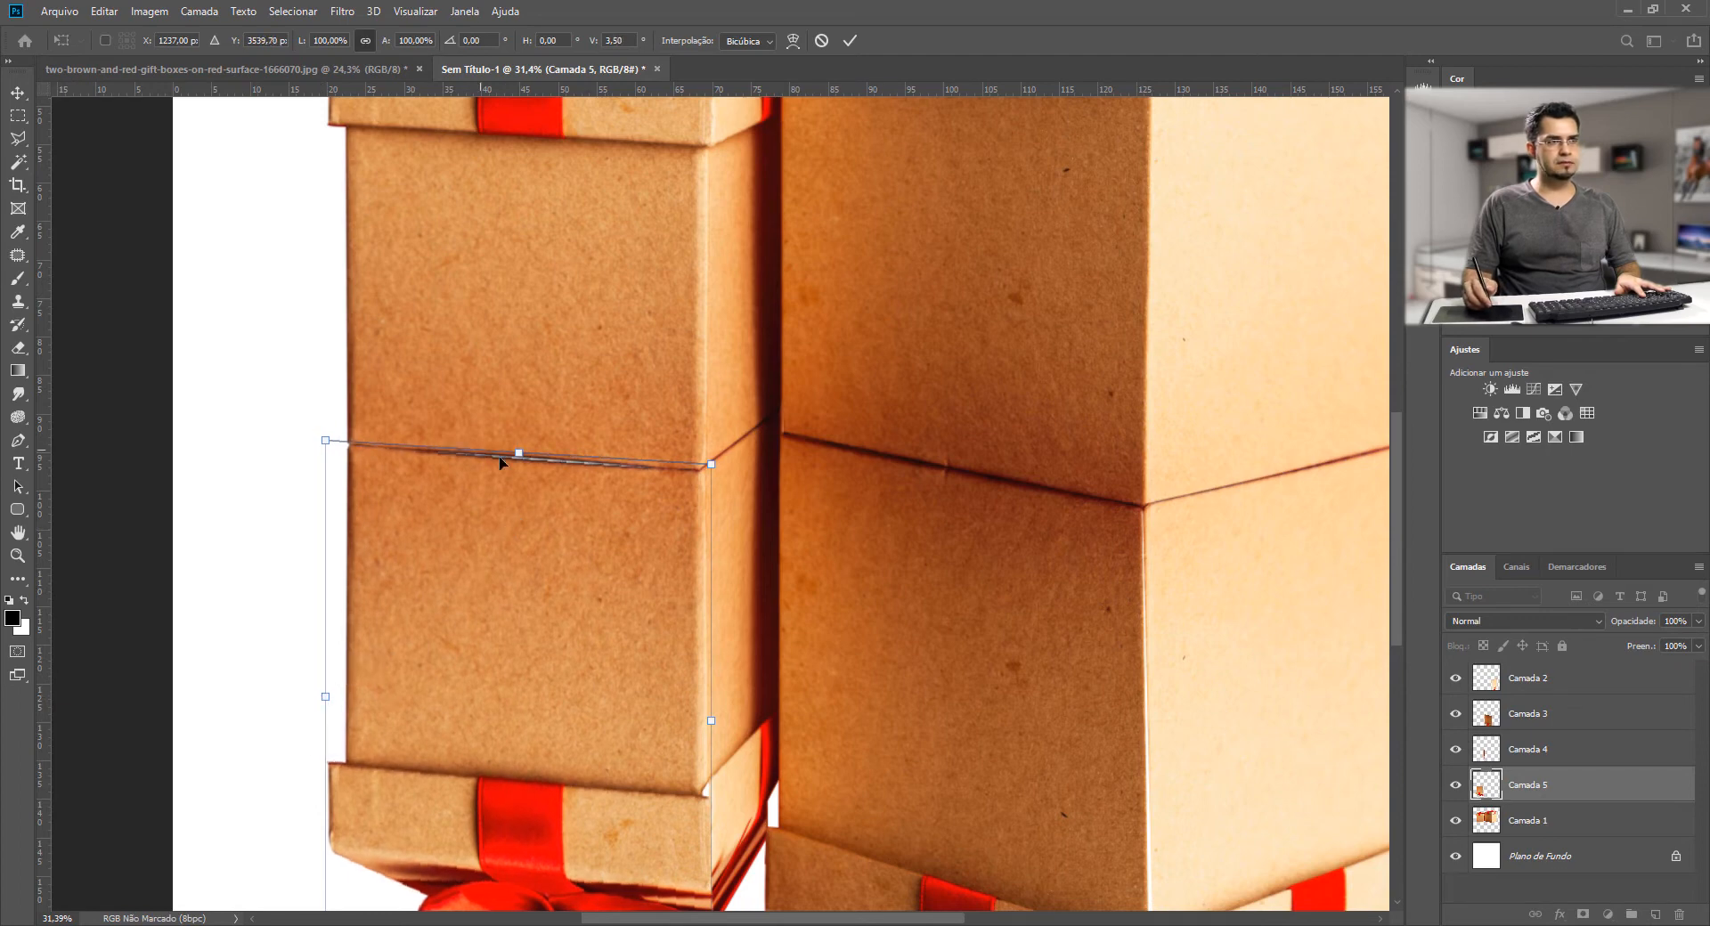
- Warp the upper edge of the flipped front face to close the gap along the box's bottom edge, and apply the transform
right_click(521, 523)
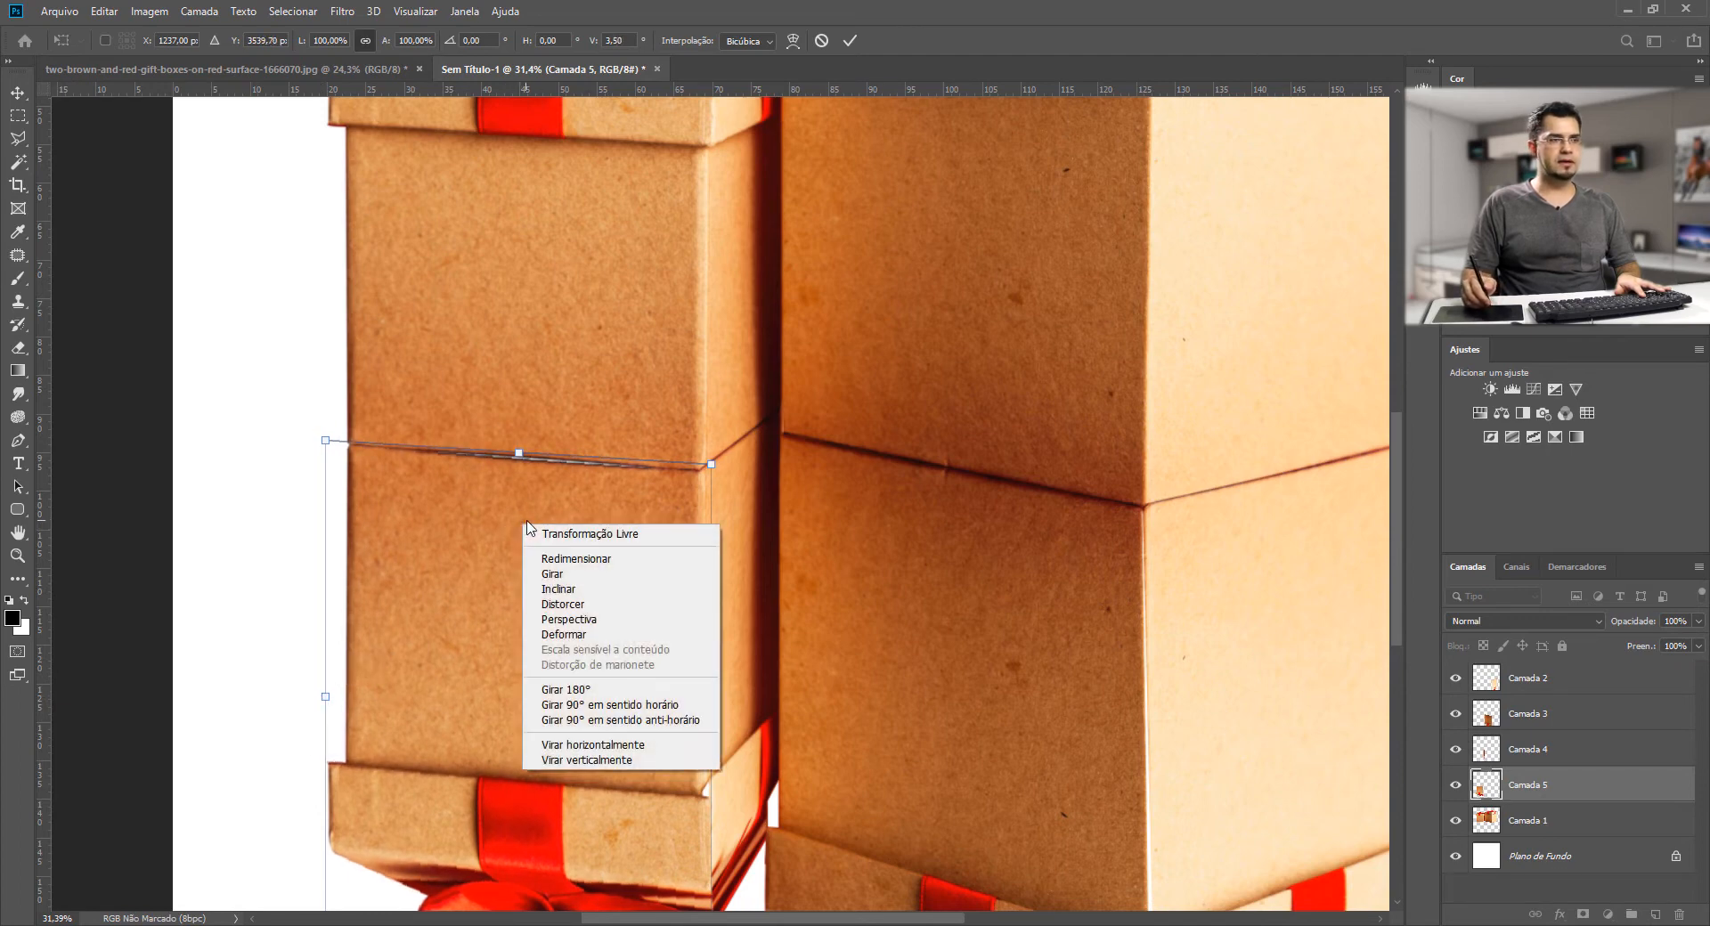
left_click(565, 636)
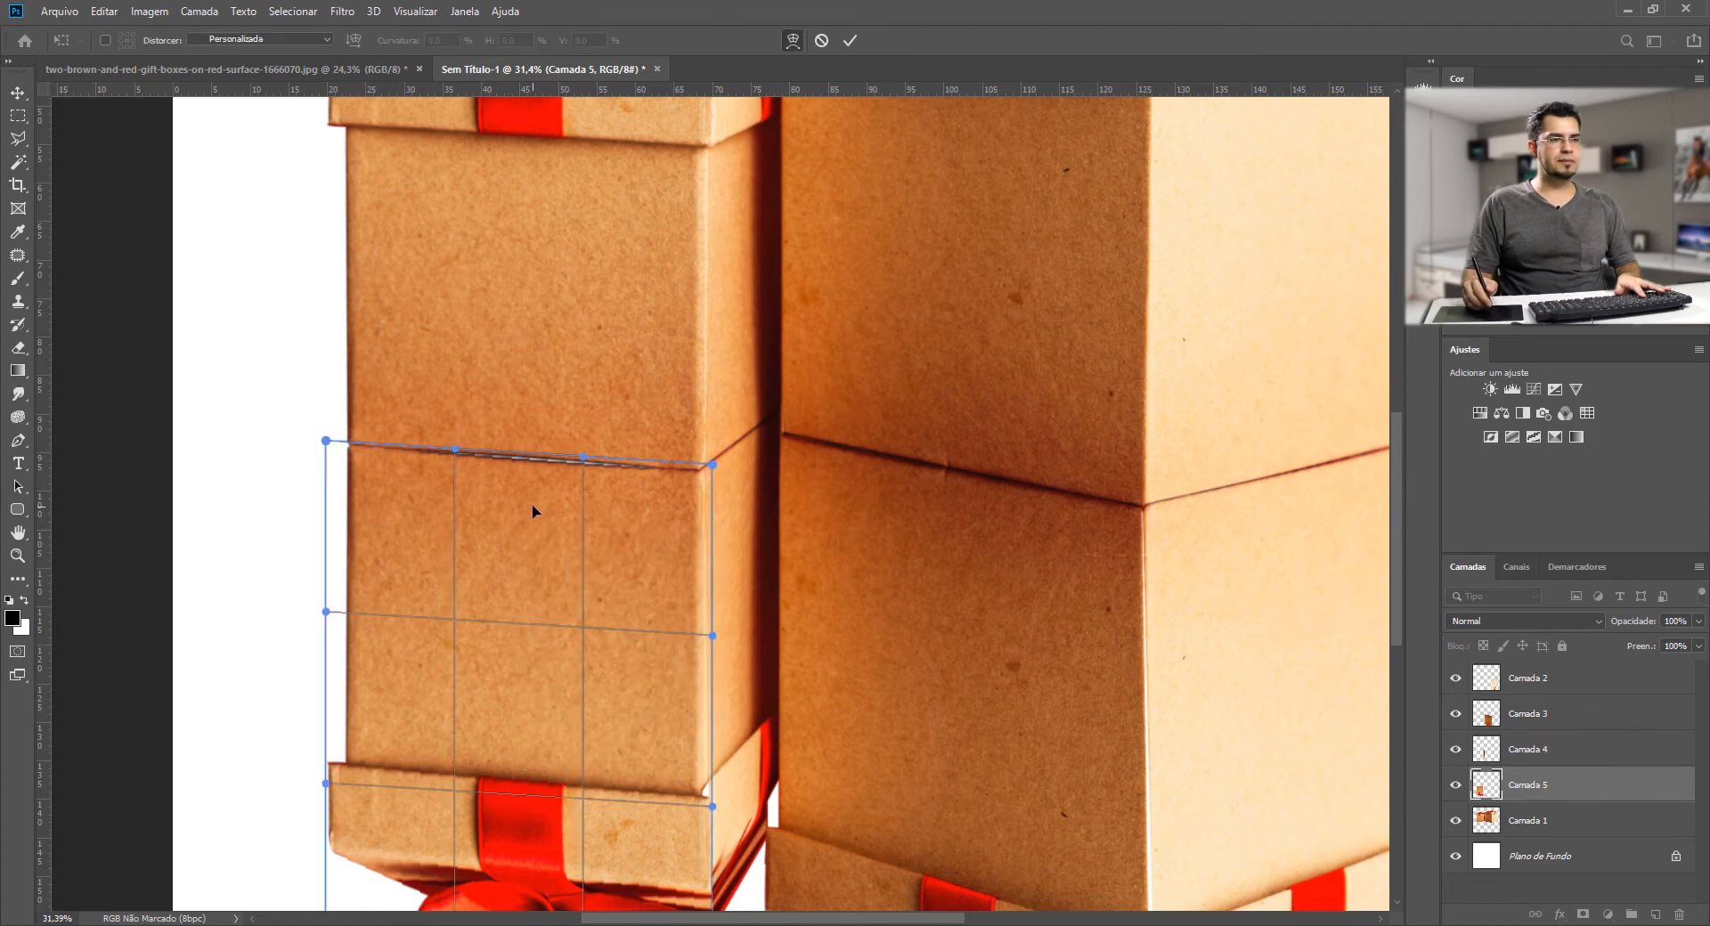
left_click_drag(524, 486, 526, 504)
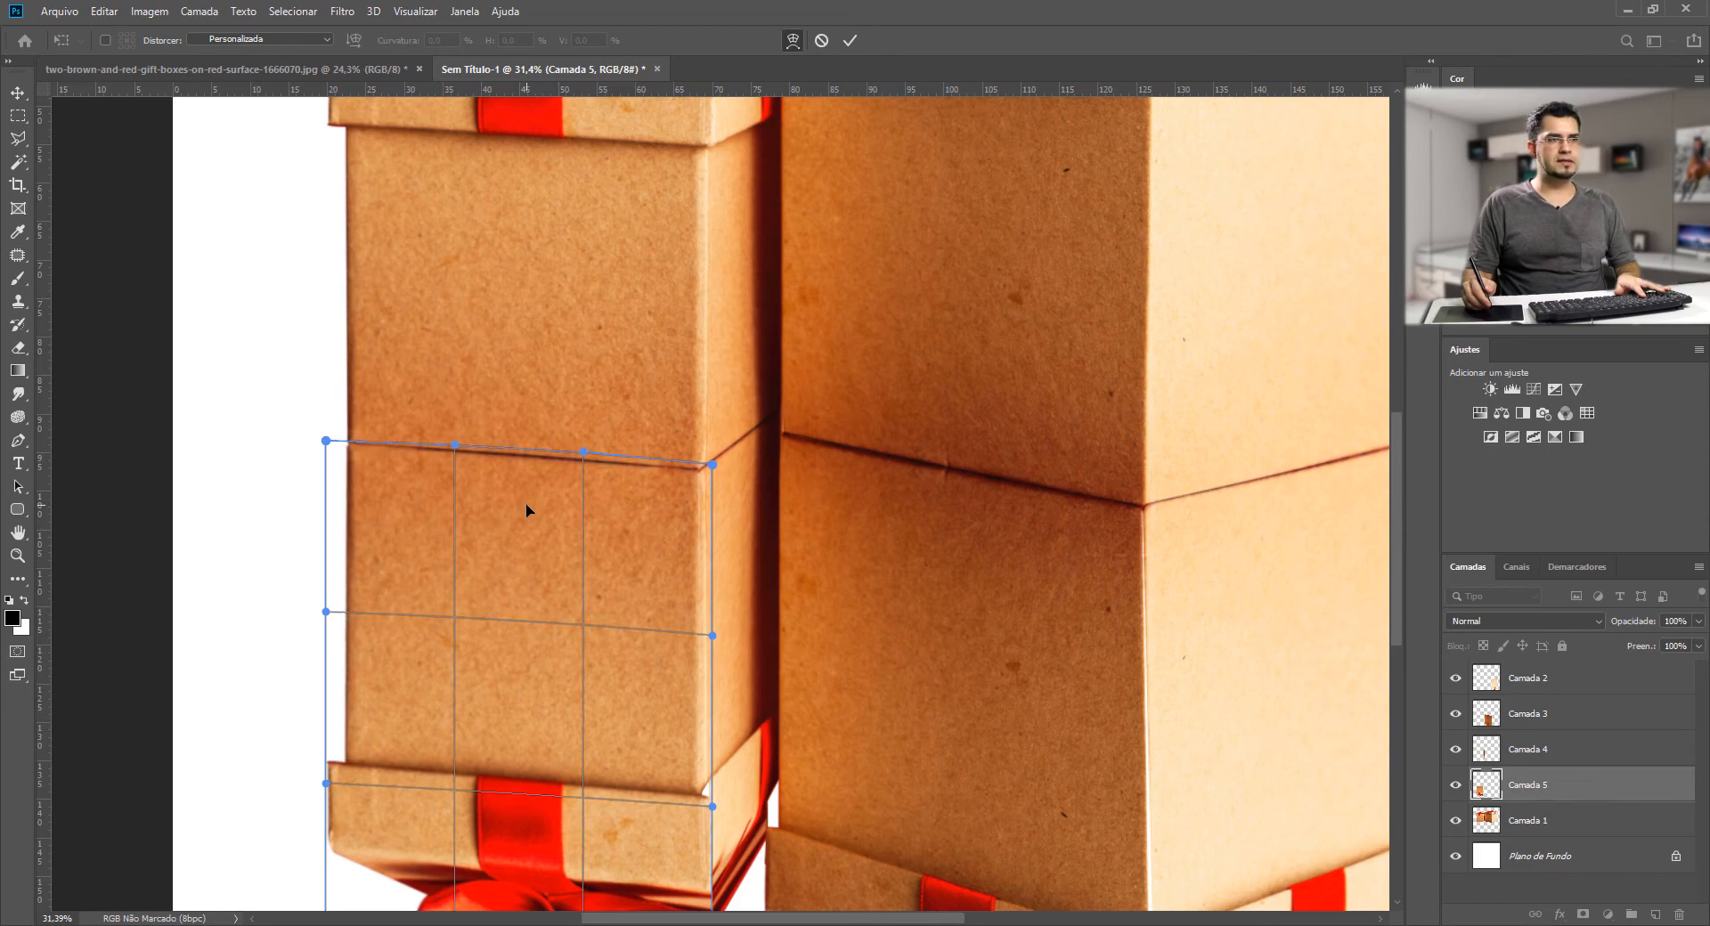
key("Return")
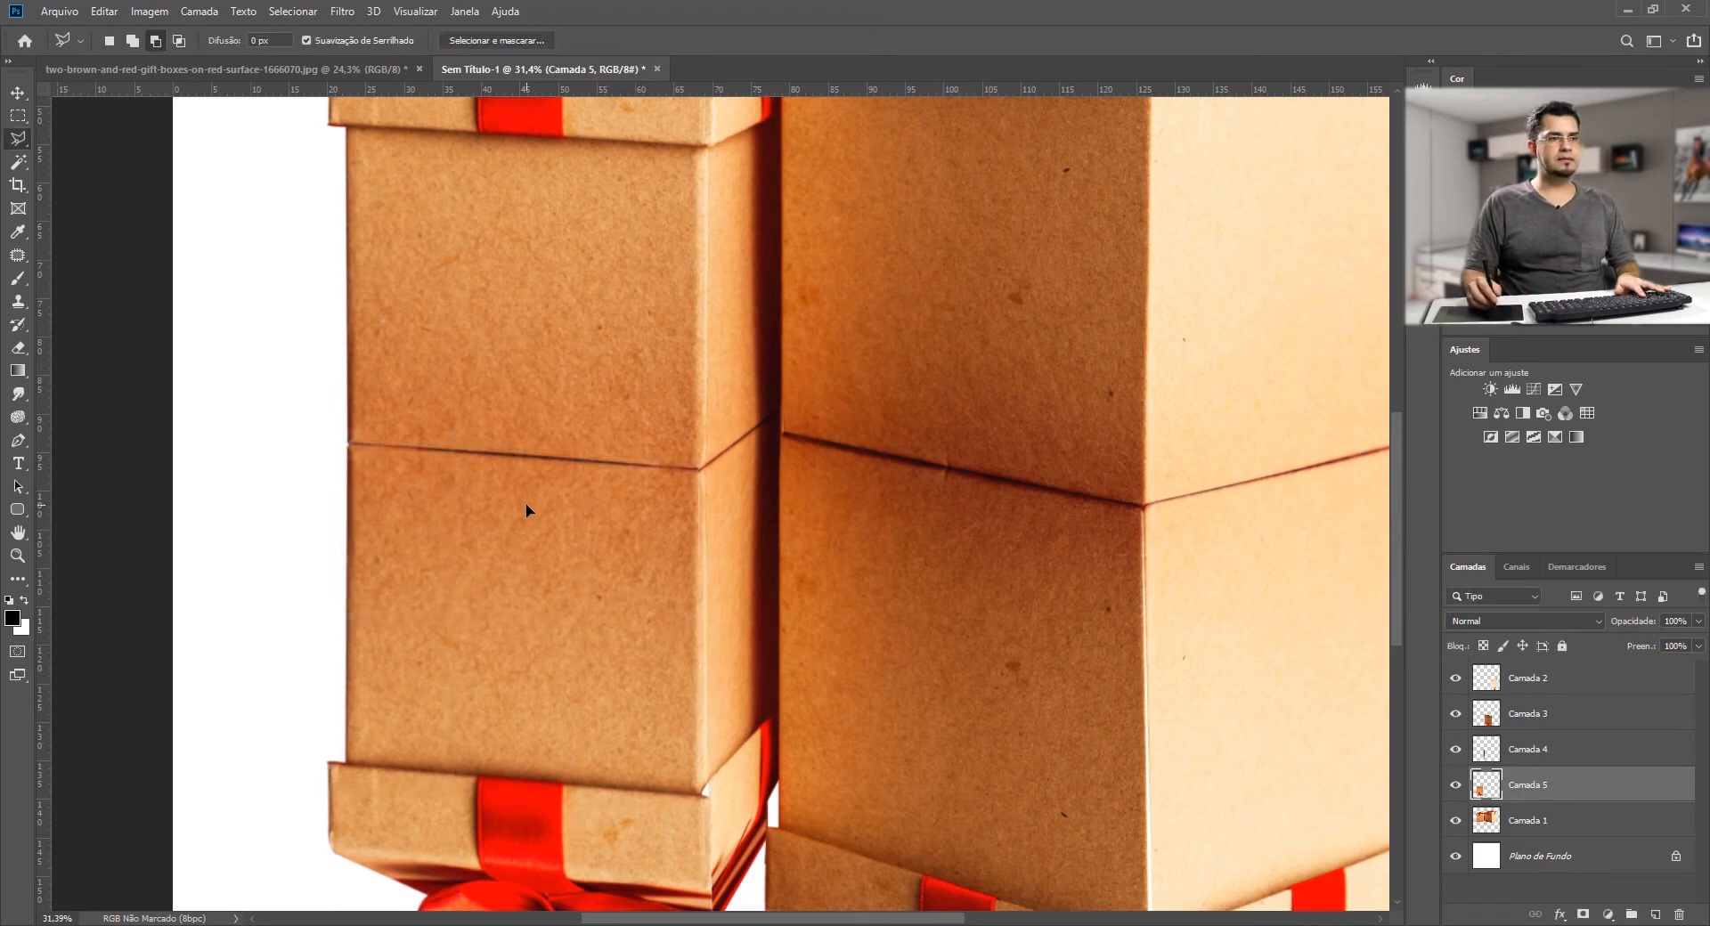
- Scale the flipped front face to 97.67% height from its lower edge so its lid meets the reflected narrow side
key("ctrl+0")
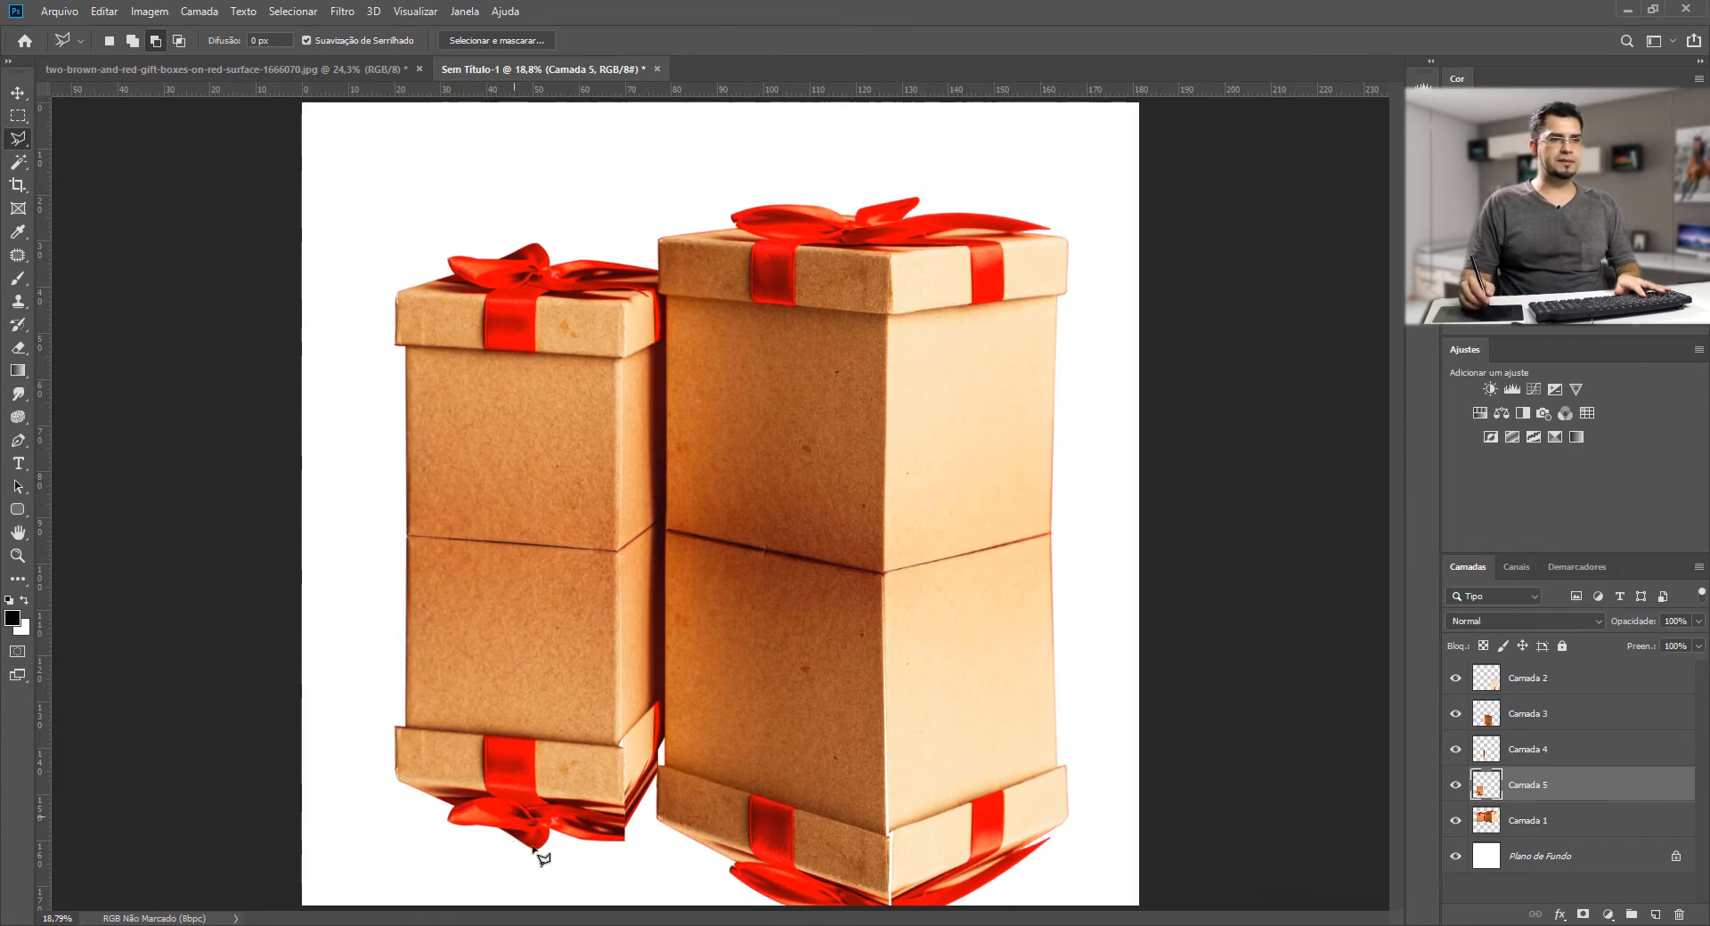
key("ctrl+t")
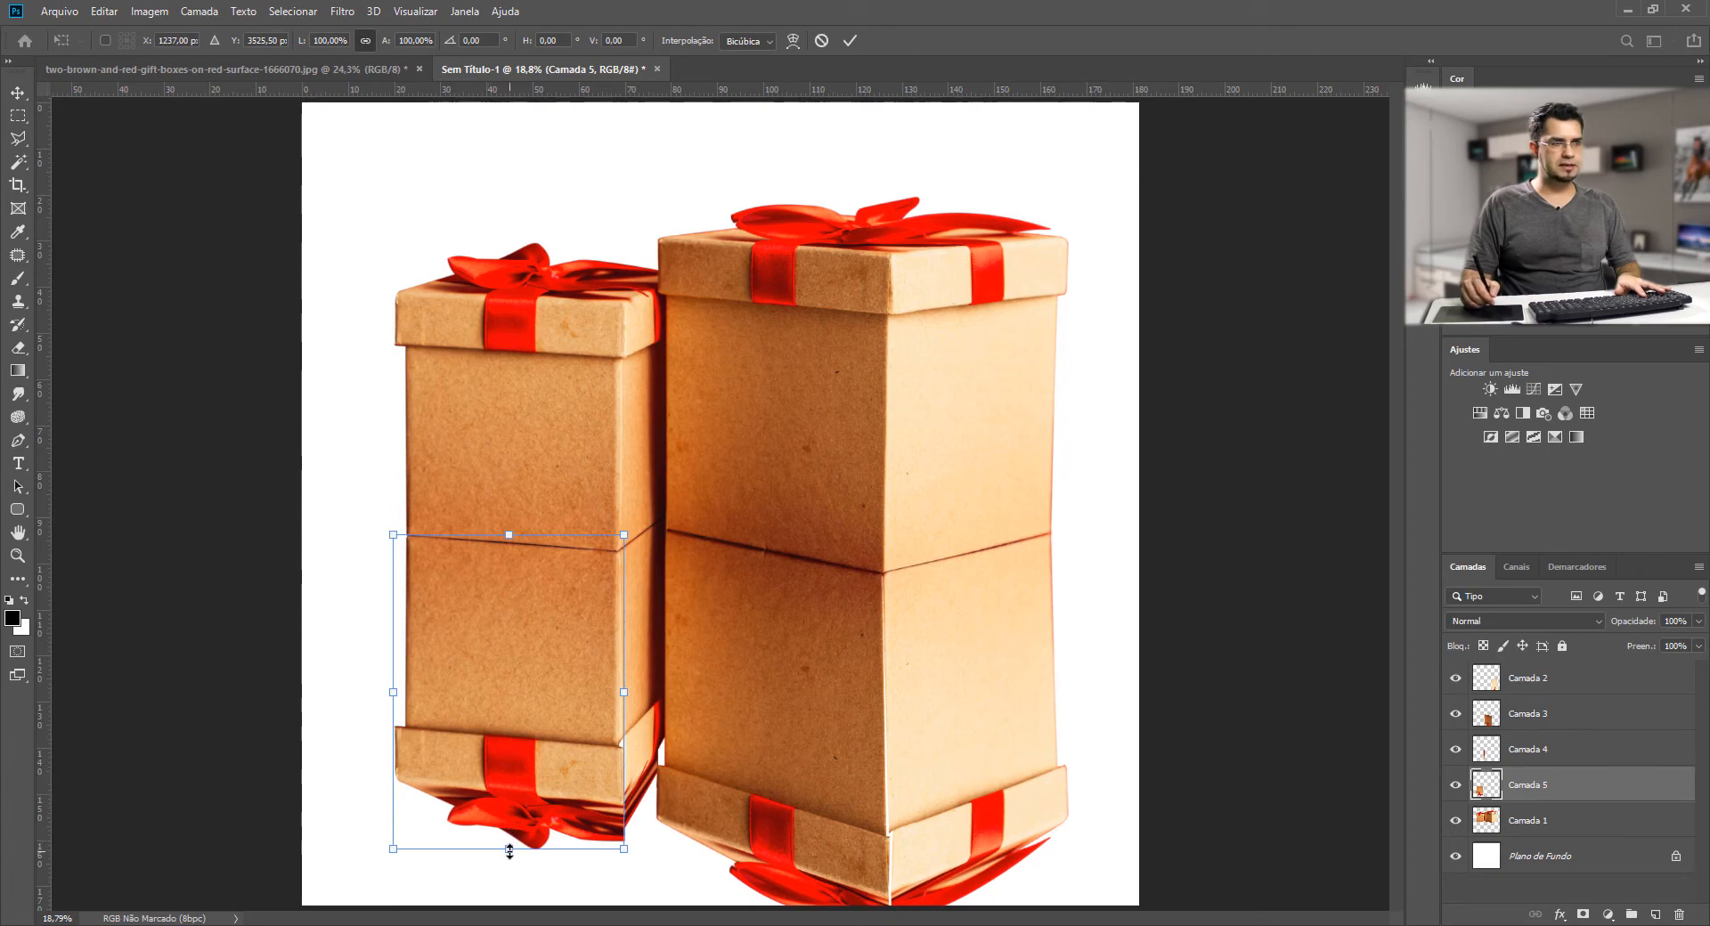
left_click_drag(509, 849, 508, 842)
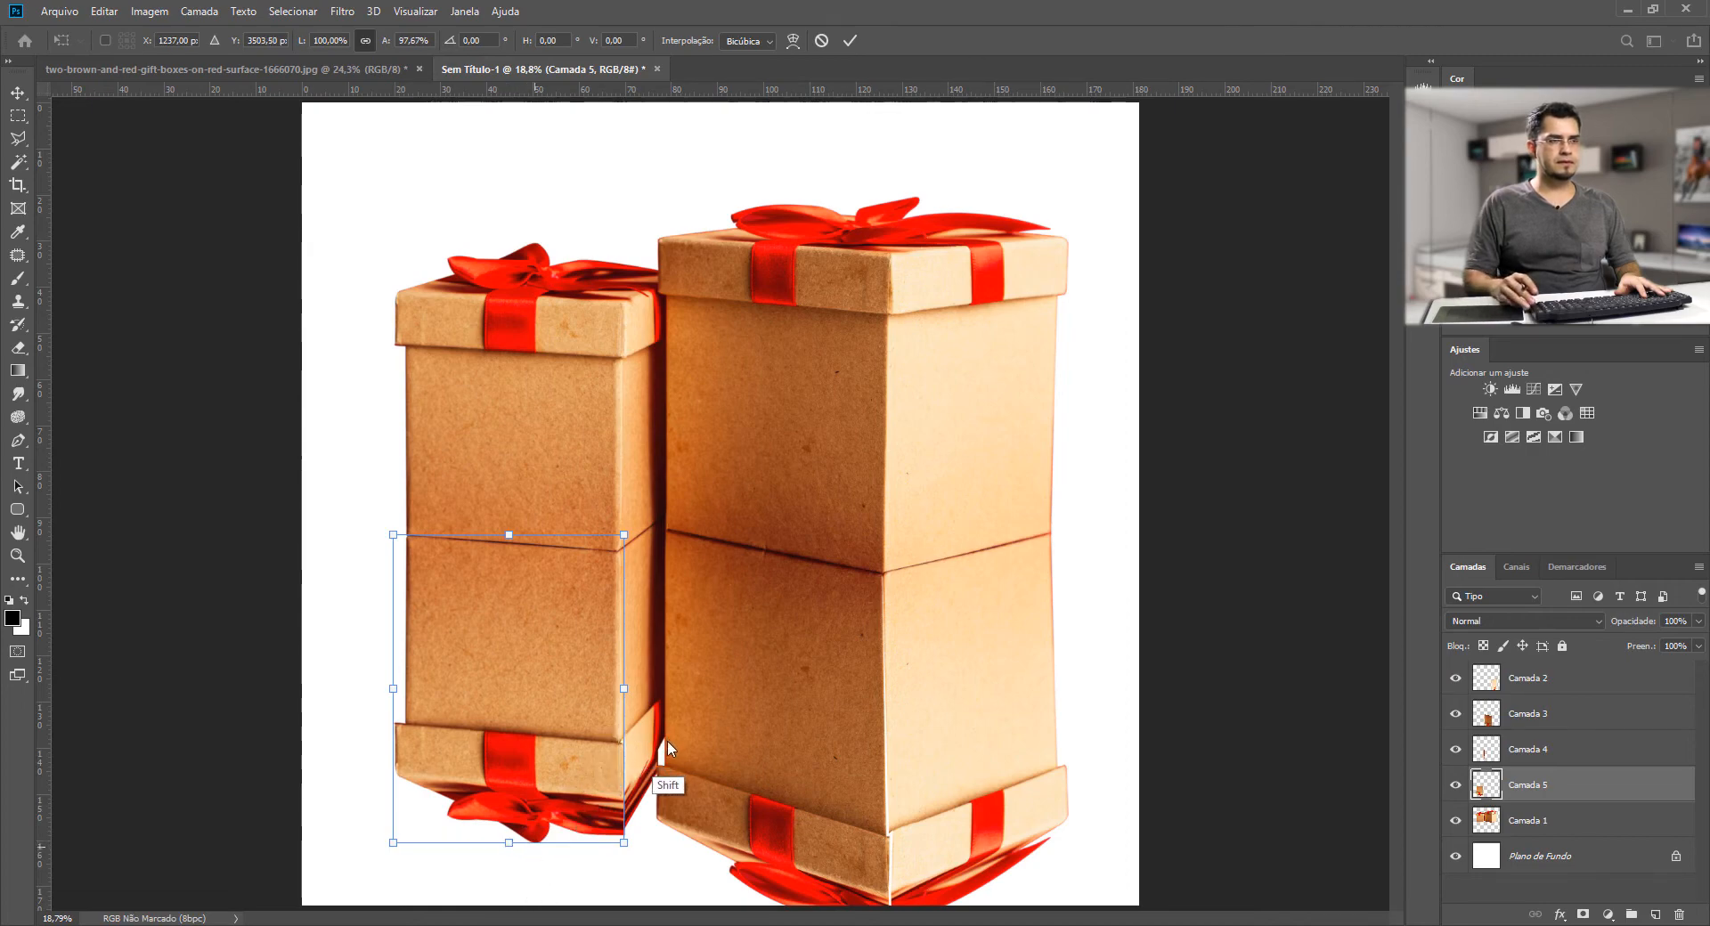
key("Return")
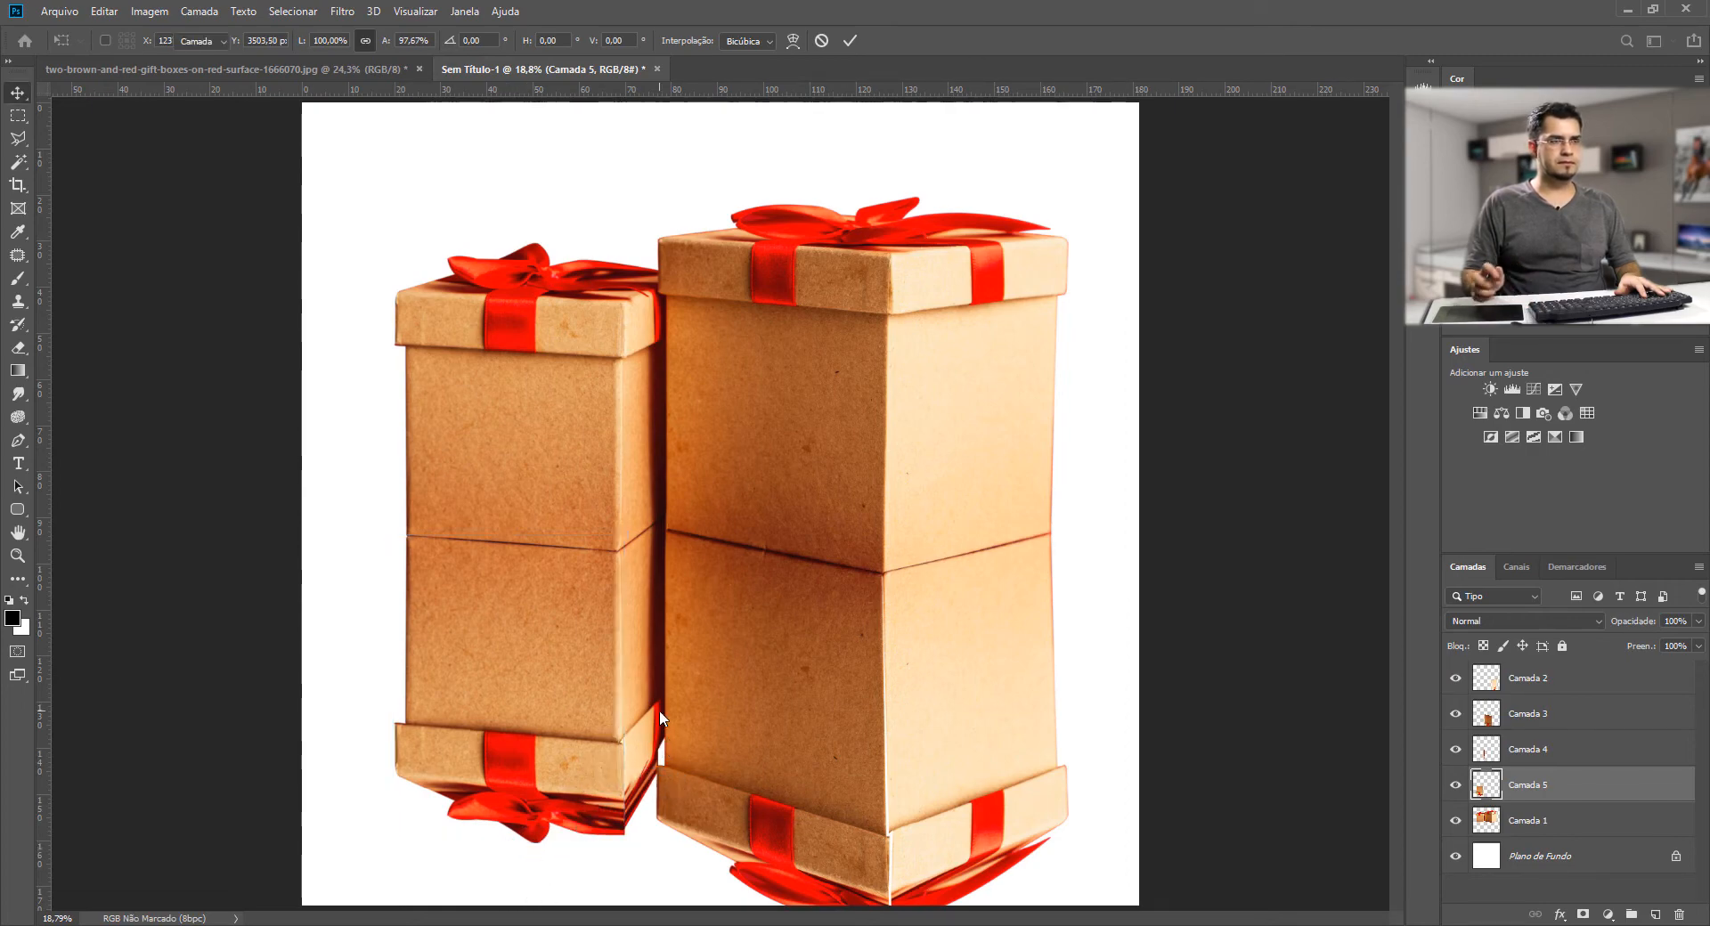
- Move the layer Camada 5 above Camada 4 in the layer order
left_click(687, 765, "ctrl")
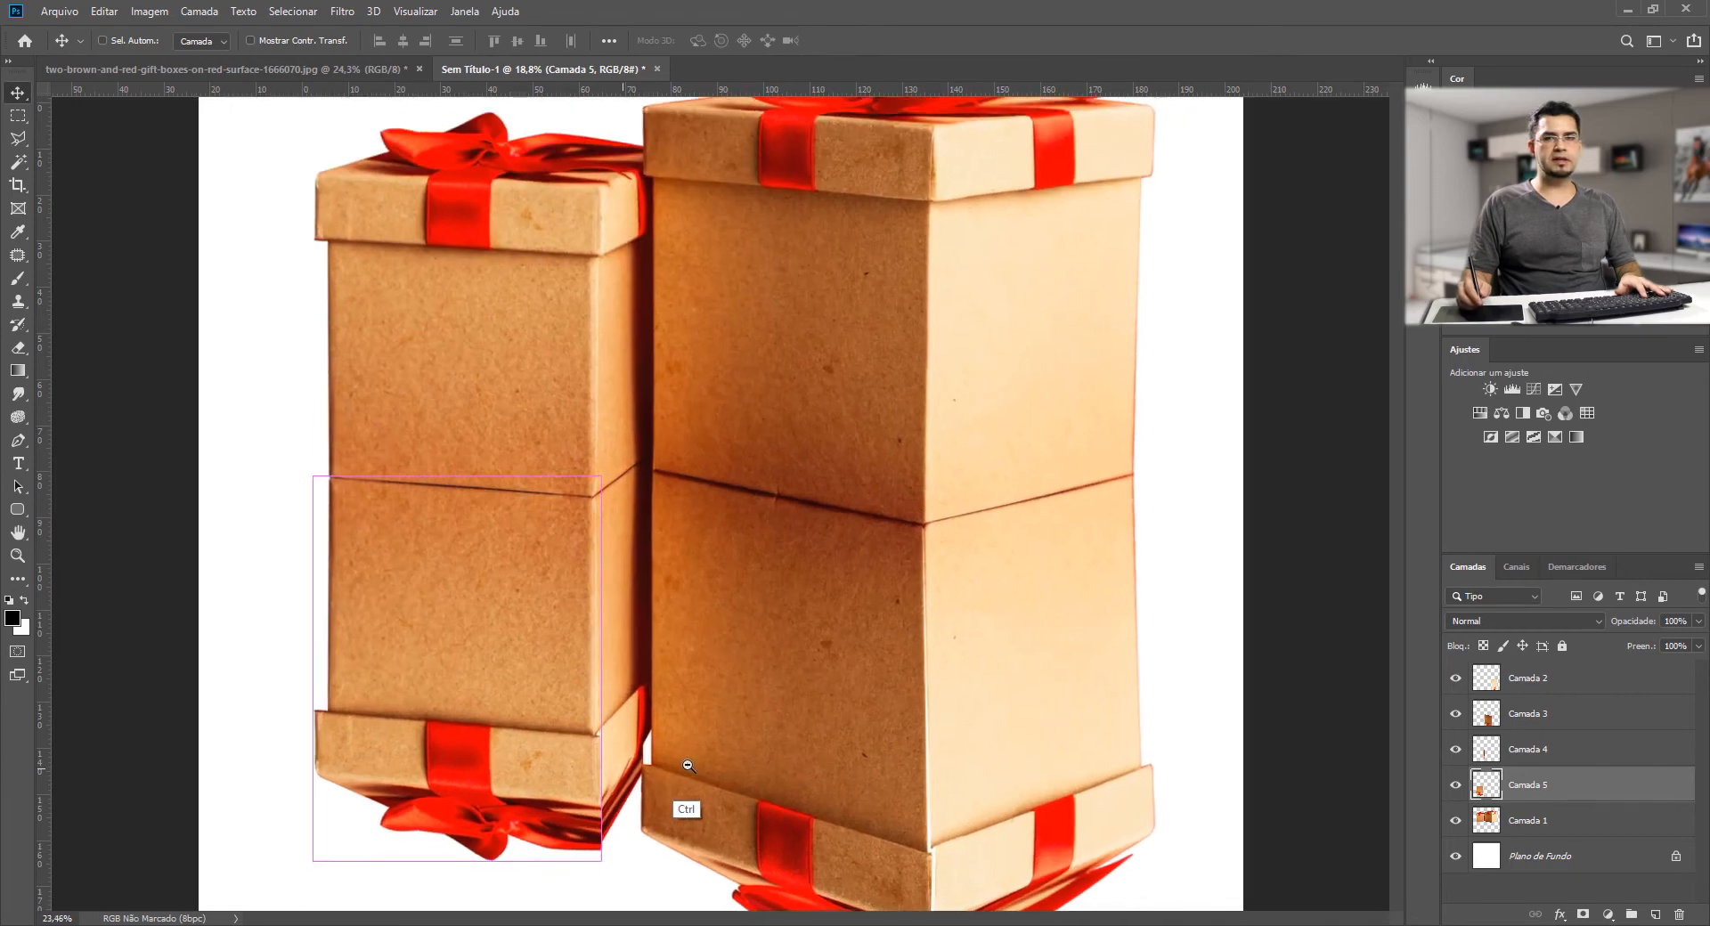
left_click(687, 765, "ctrl")
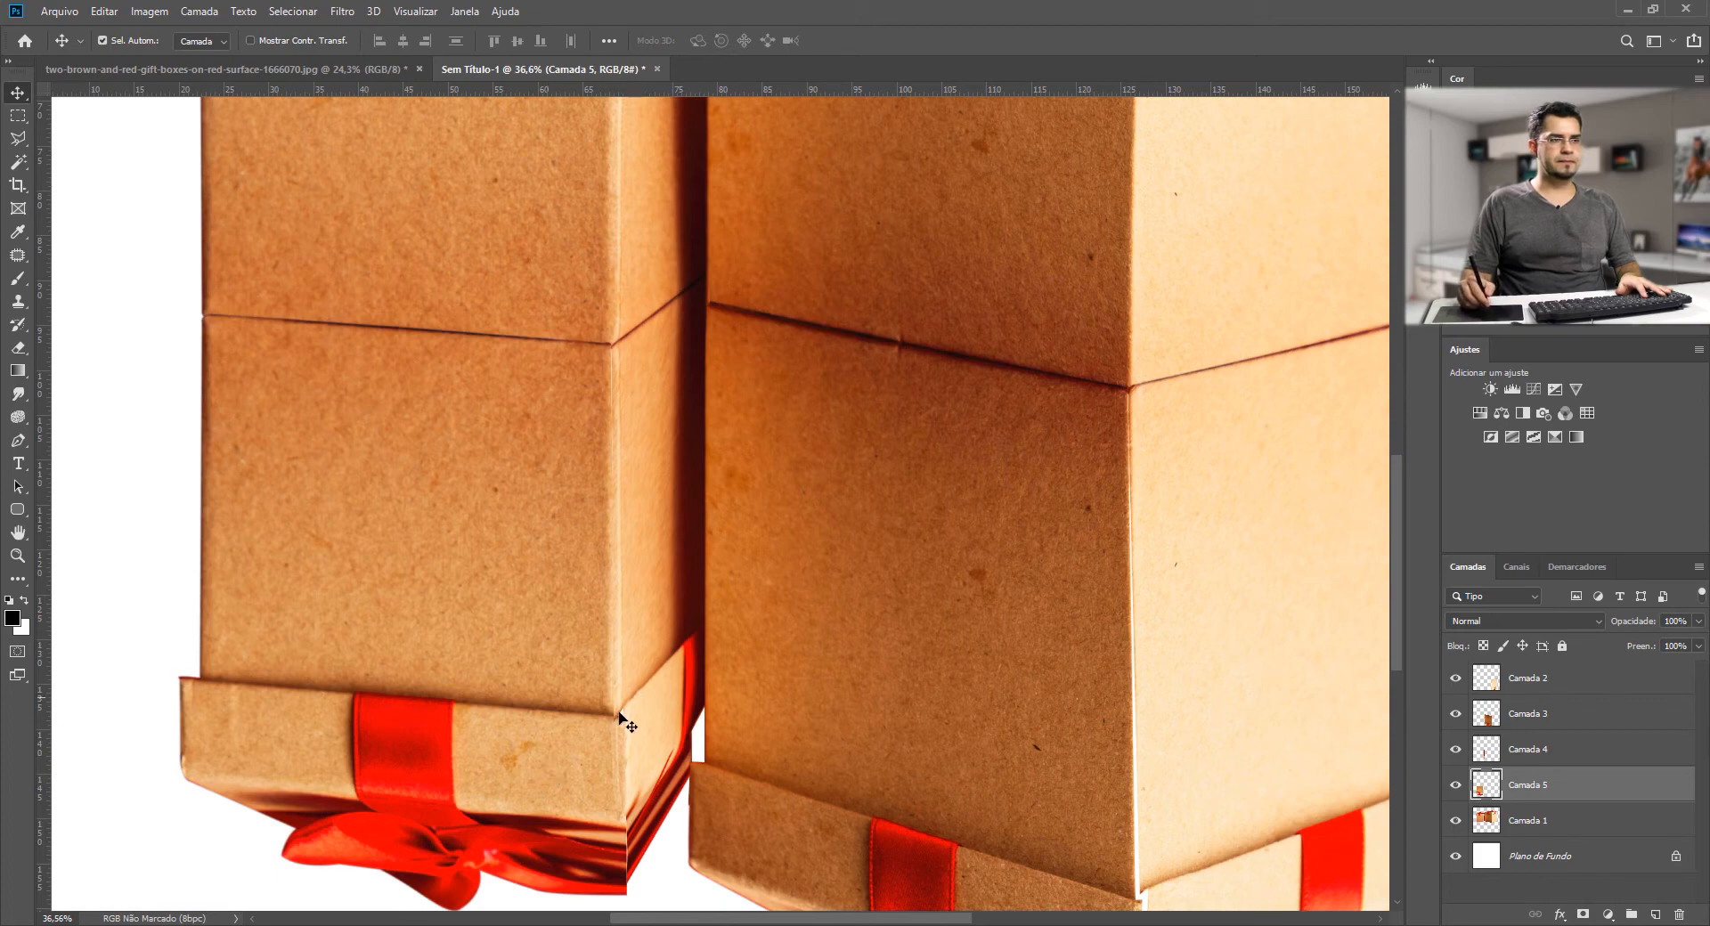
left_click_drag(1533, 766, 1536, 737)
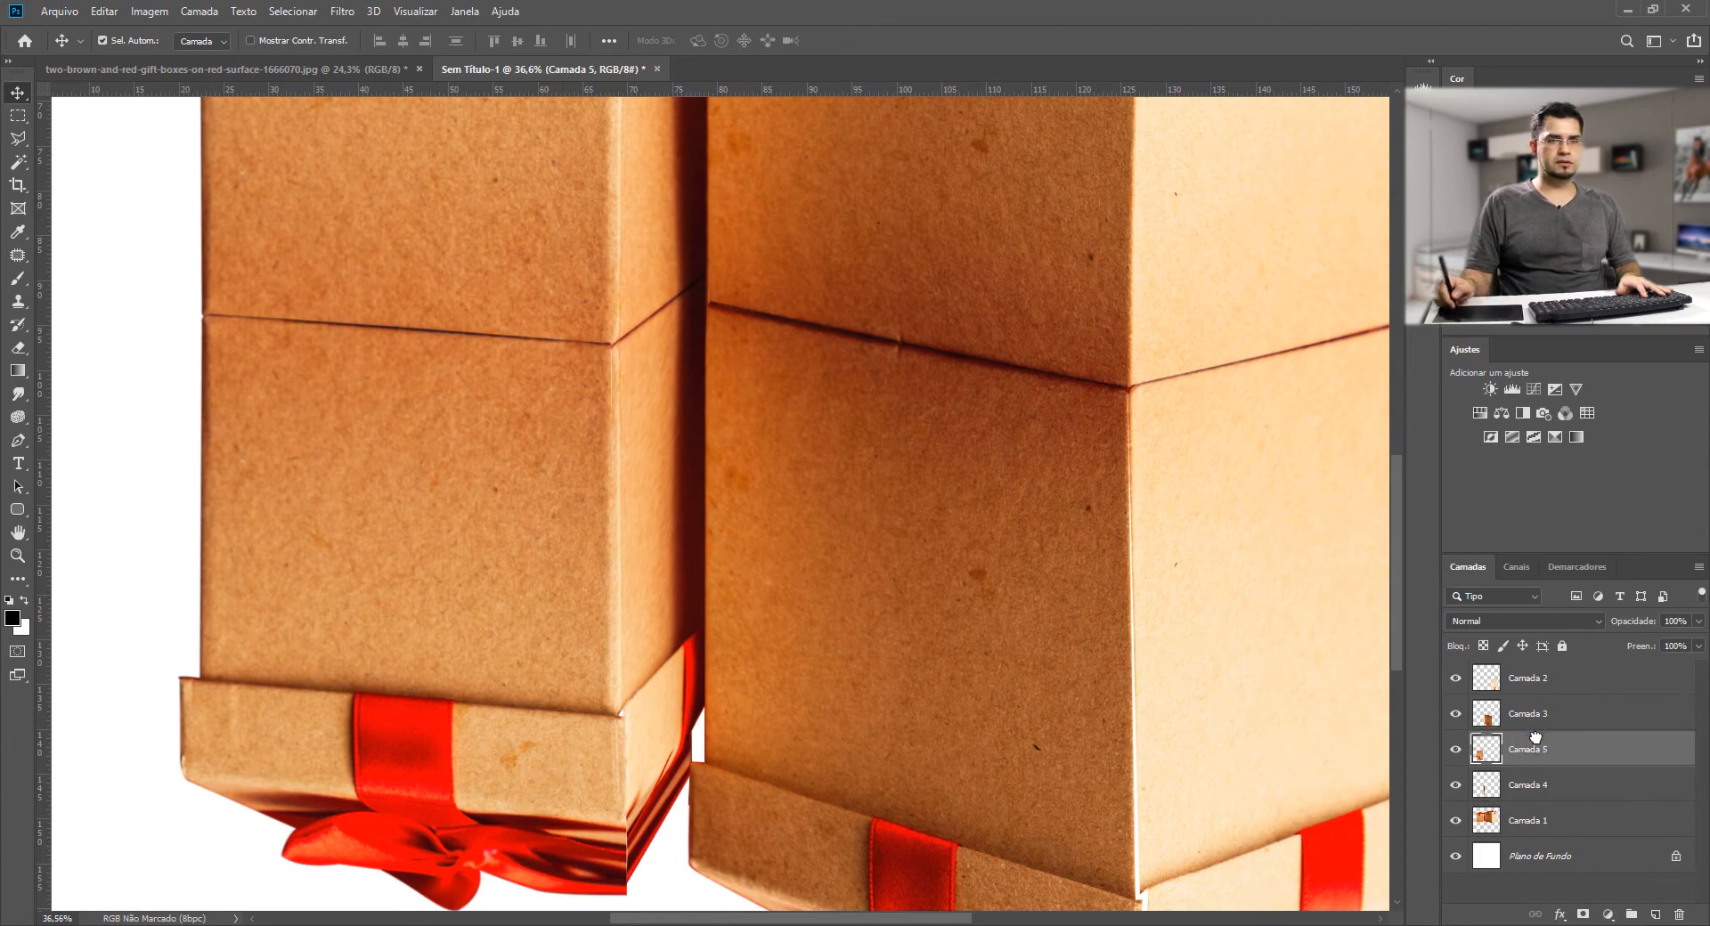
- Widen the flipped narrow side on Camada 4 slightly toward the reflected front face to close the seam, and apply the transform
left_click(657, 723)
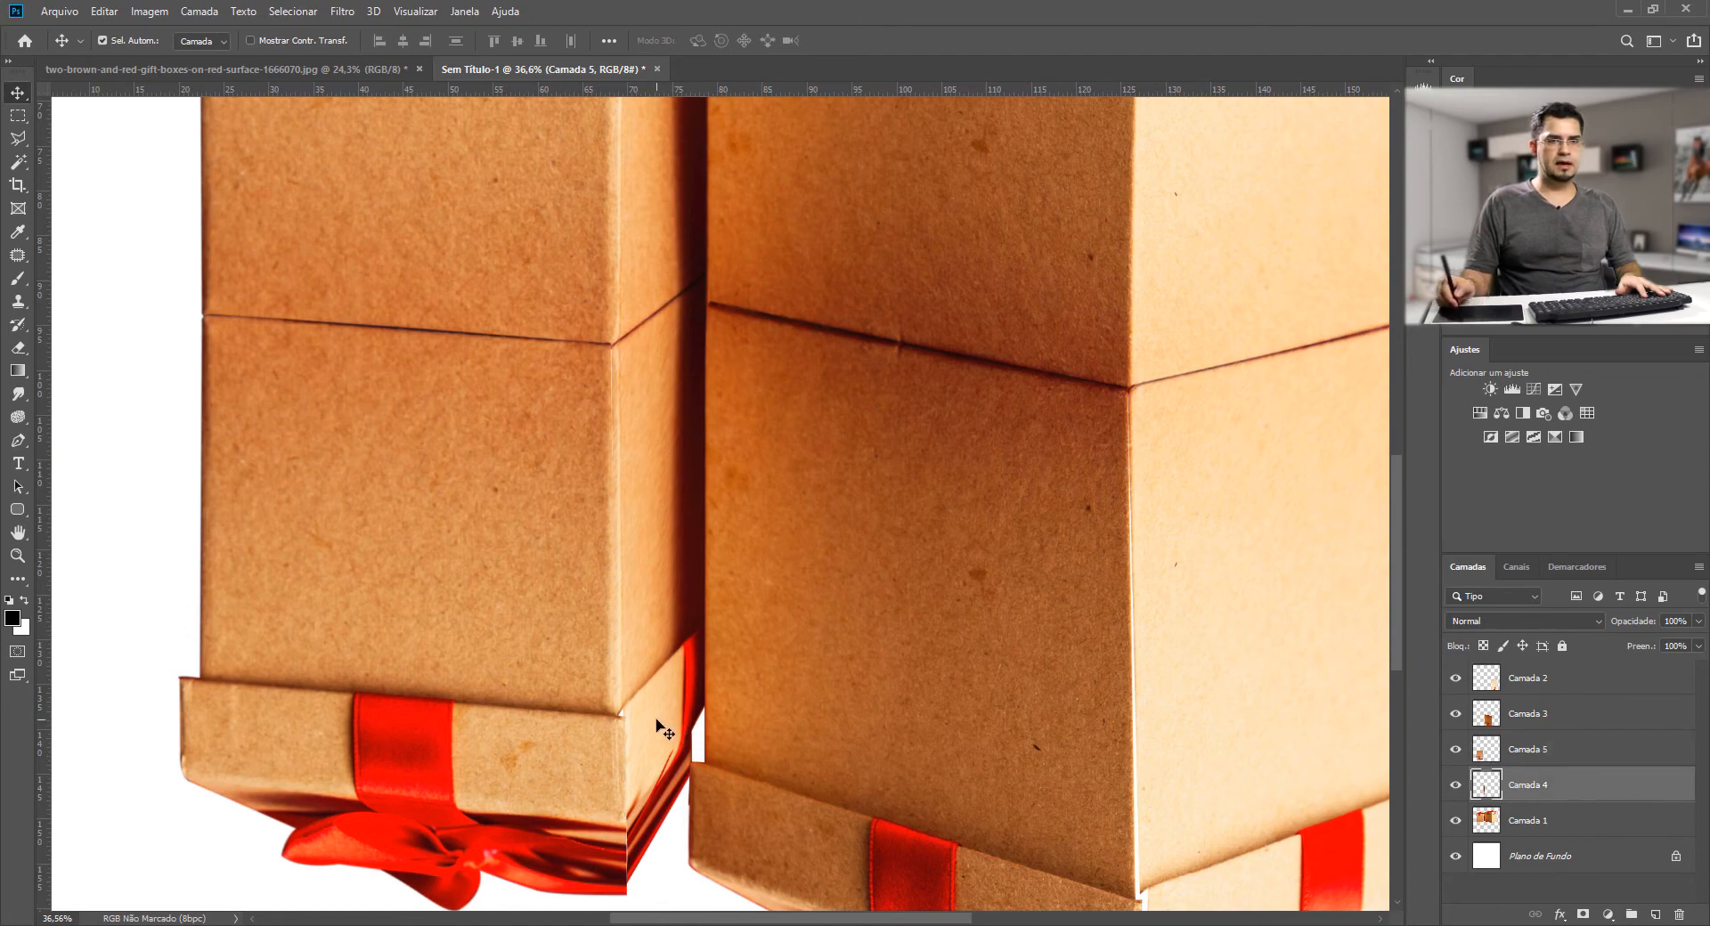
key("ctrl+t")
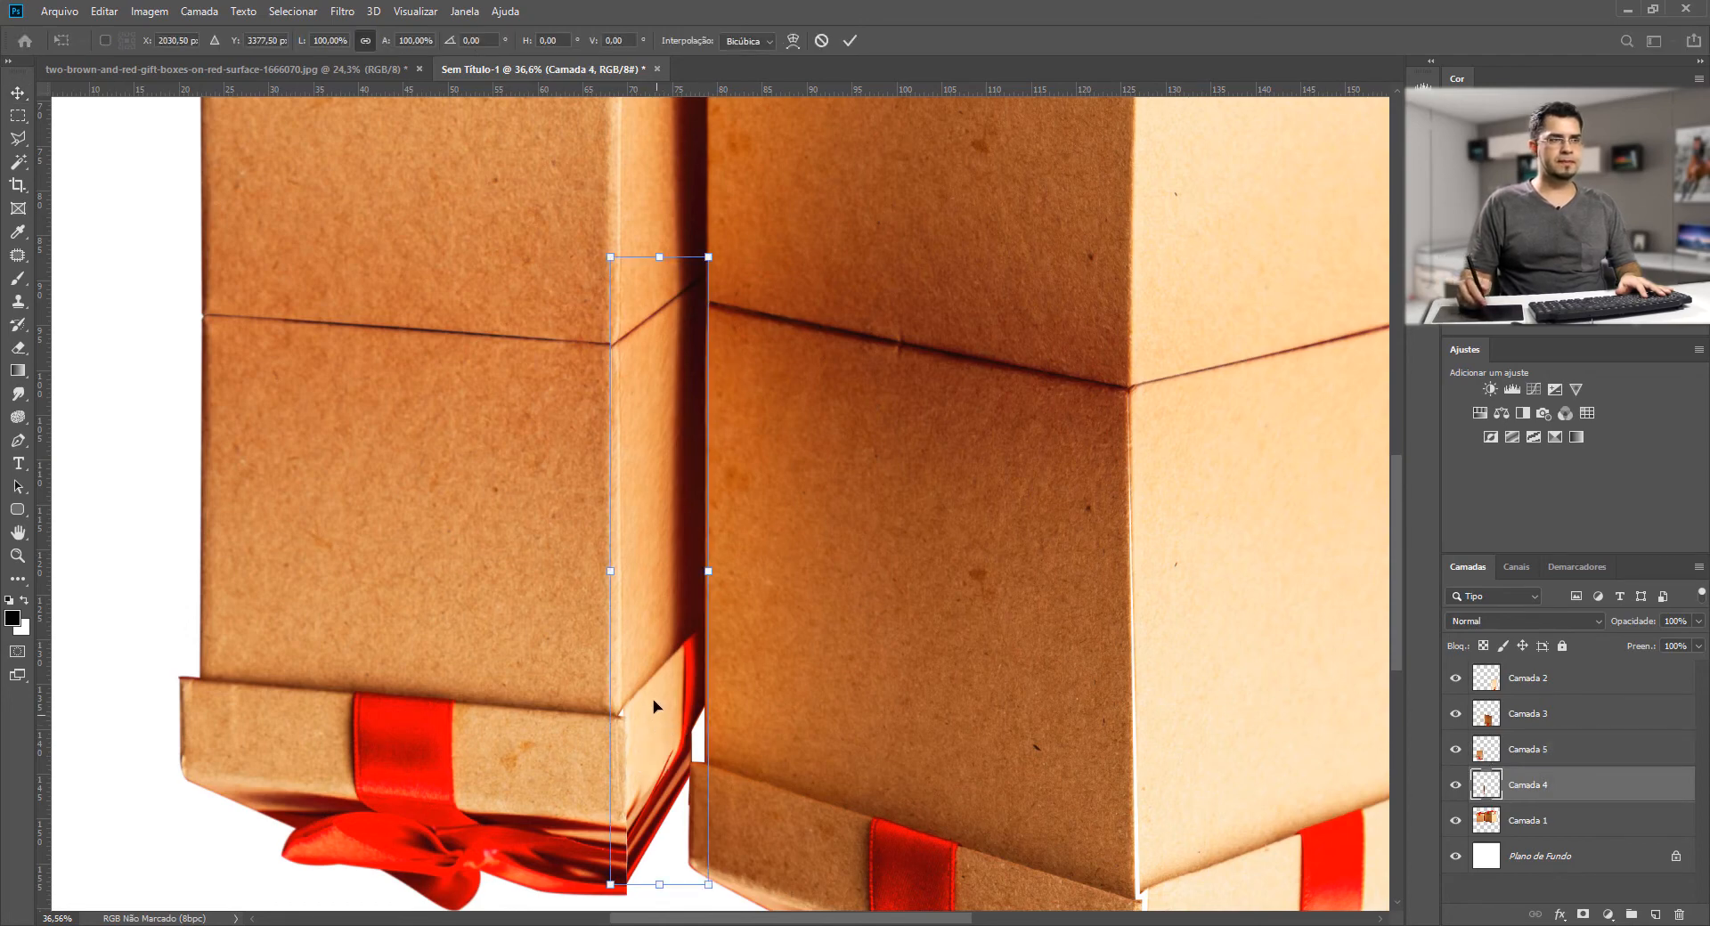
key("shift")
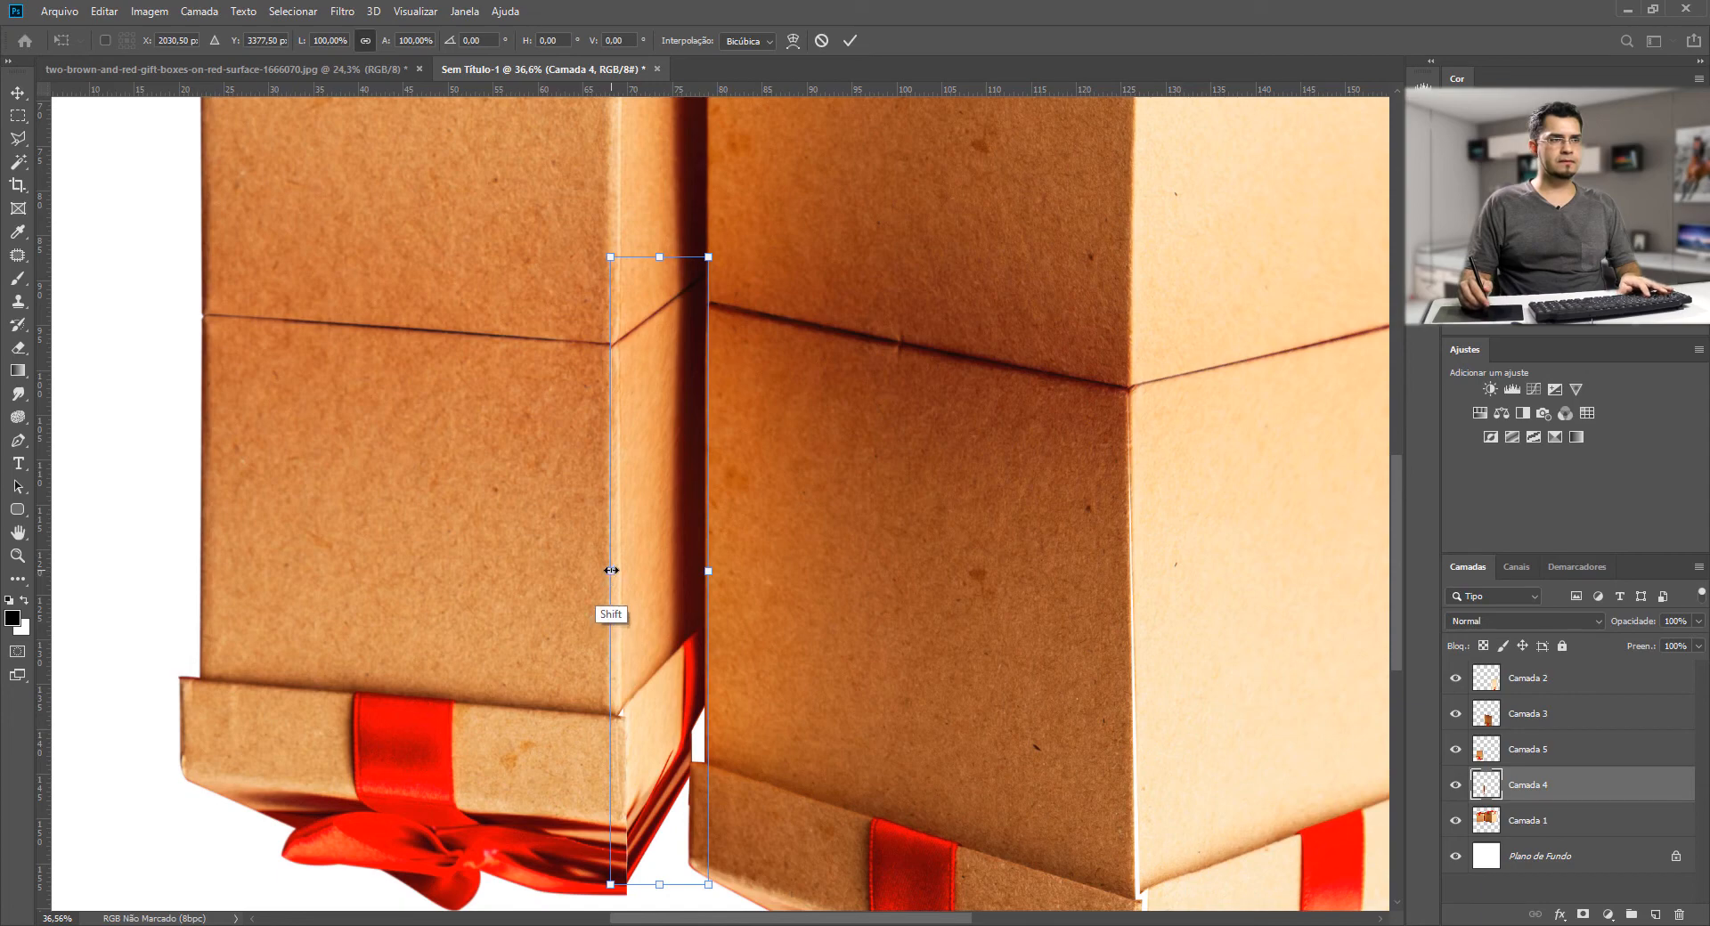
left_click_drag(611, 570, 605, 583)
key("Return")
key("ctrl+0")
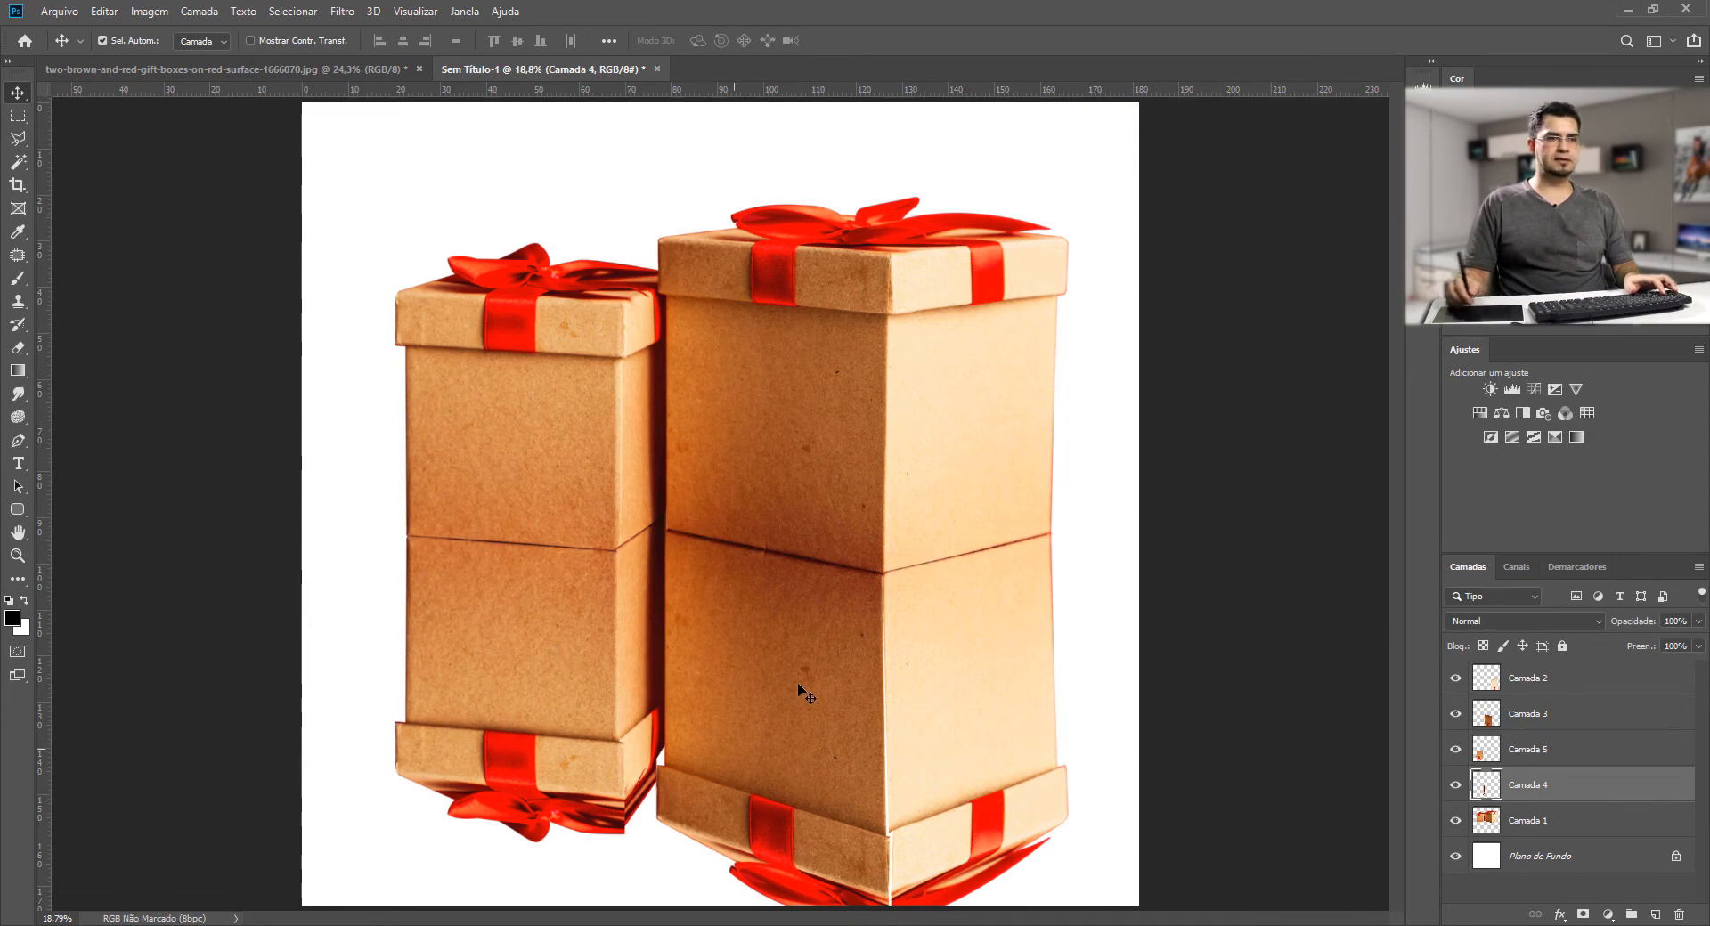
- Merge the four reflection layers, from Camada 4 up to Camada 2, into one layer
key("ctrl")
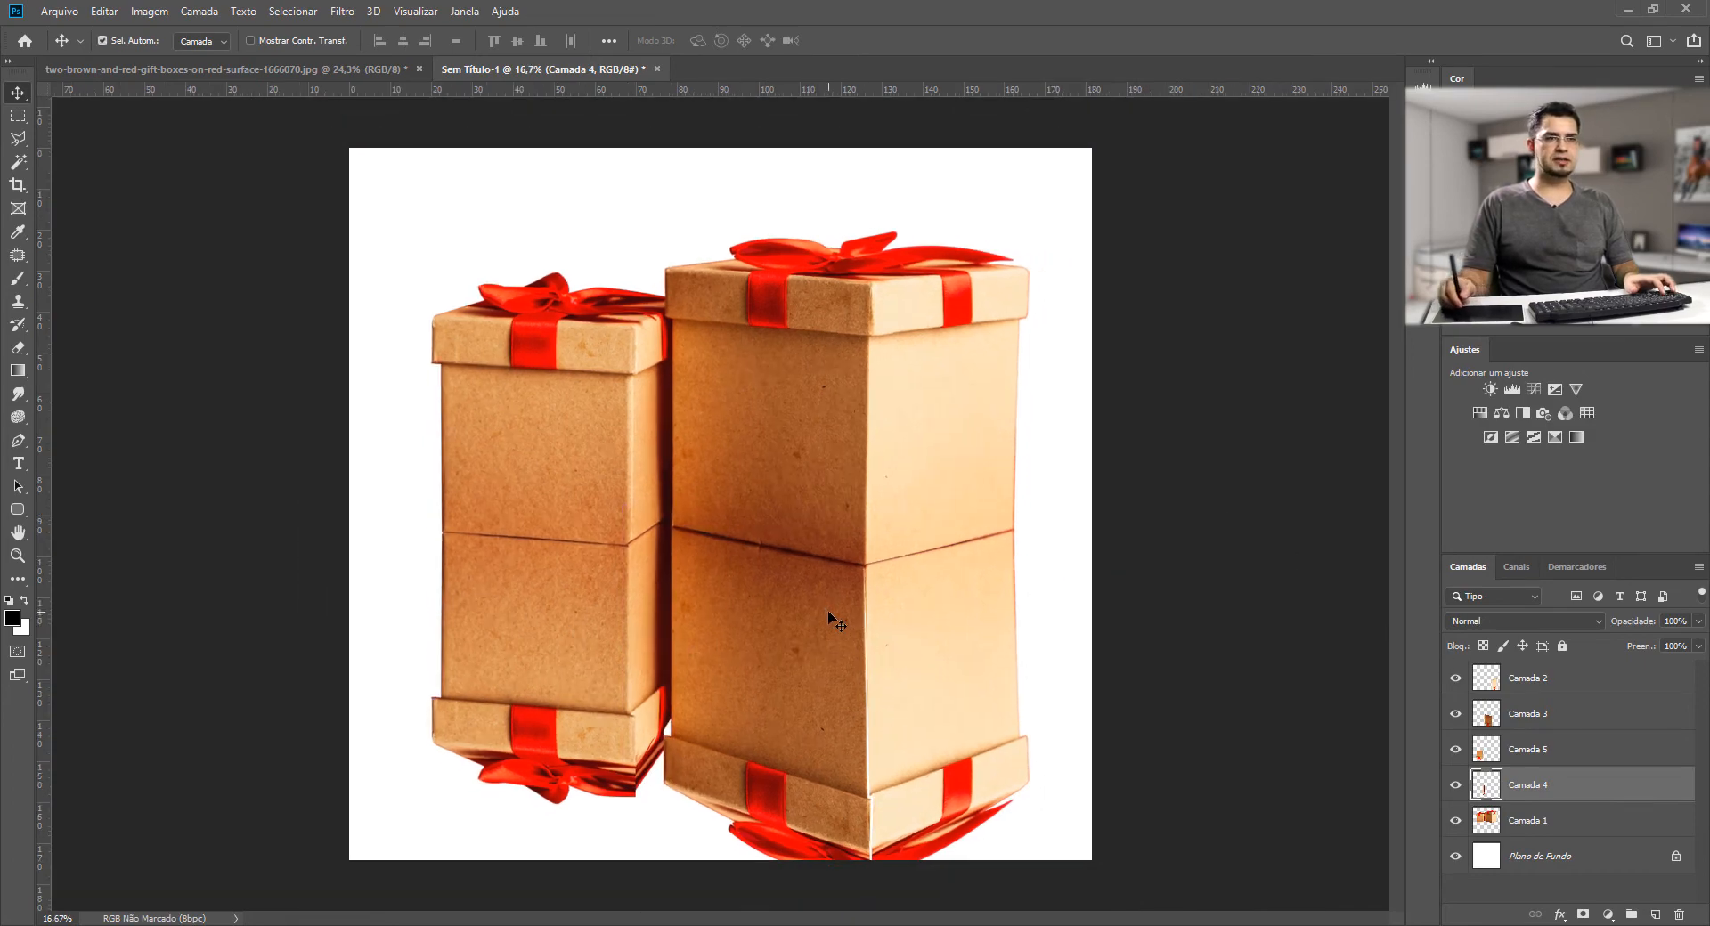
key("shift")
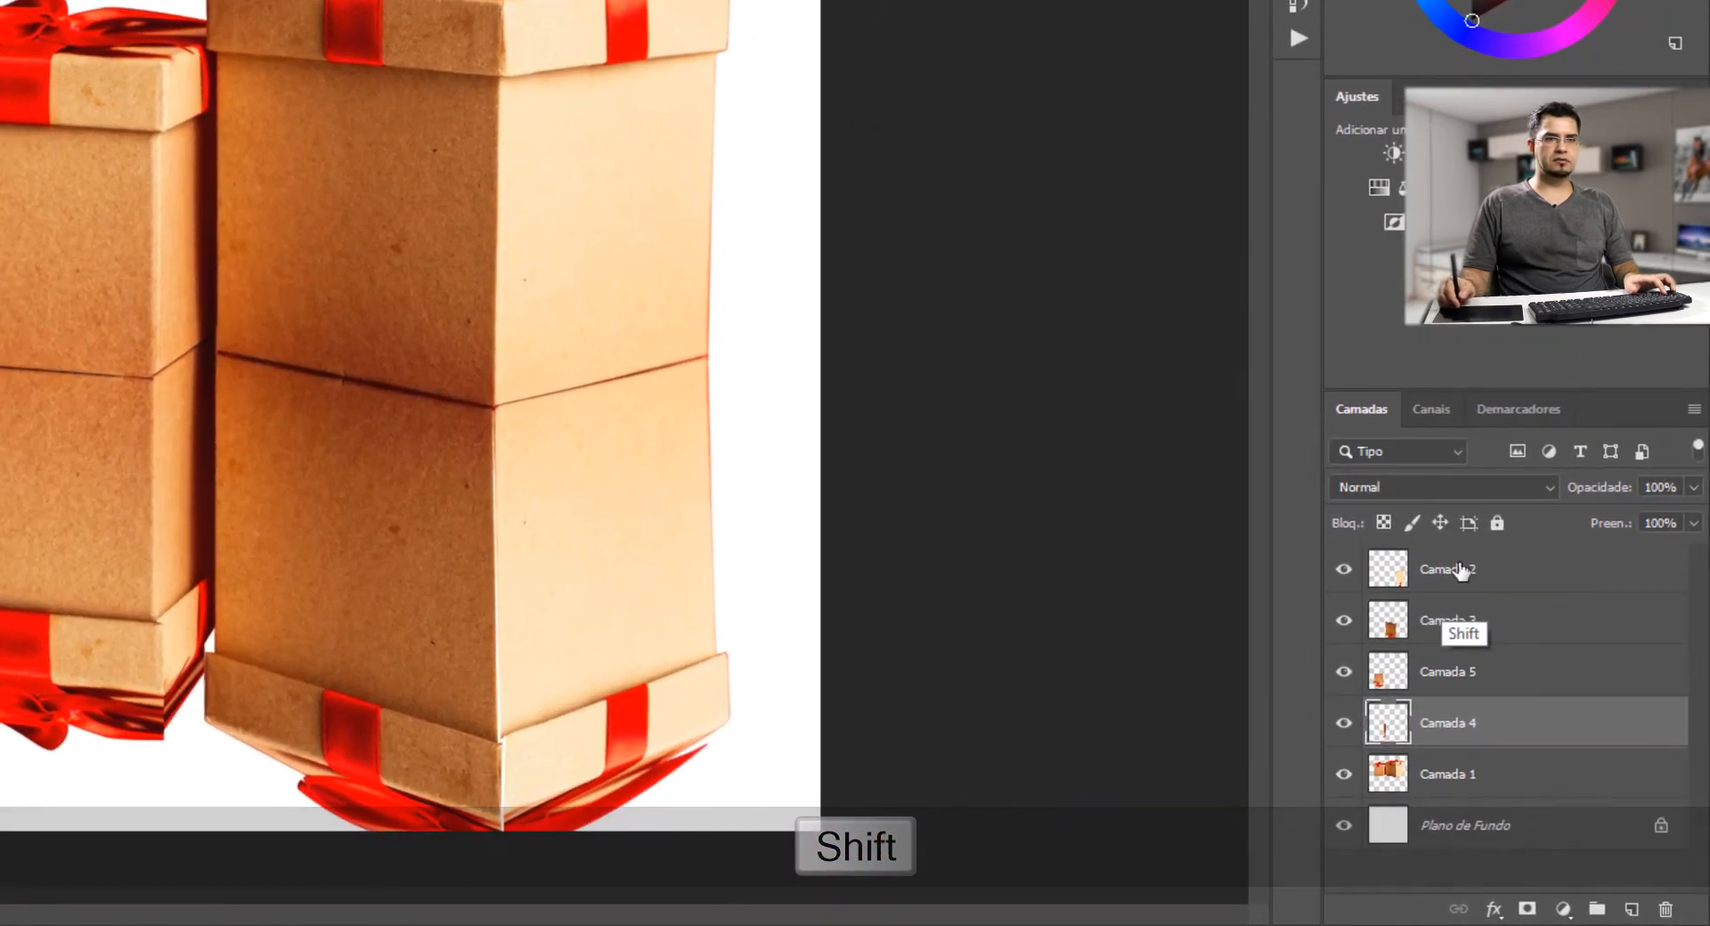
left_click(1493, 617, "shift")
key("ctrl+e")
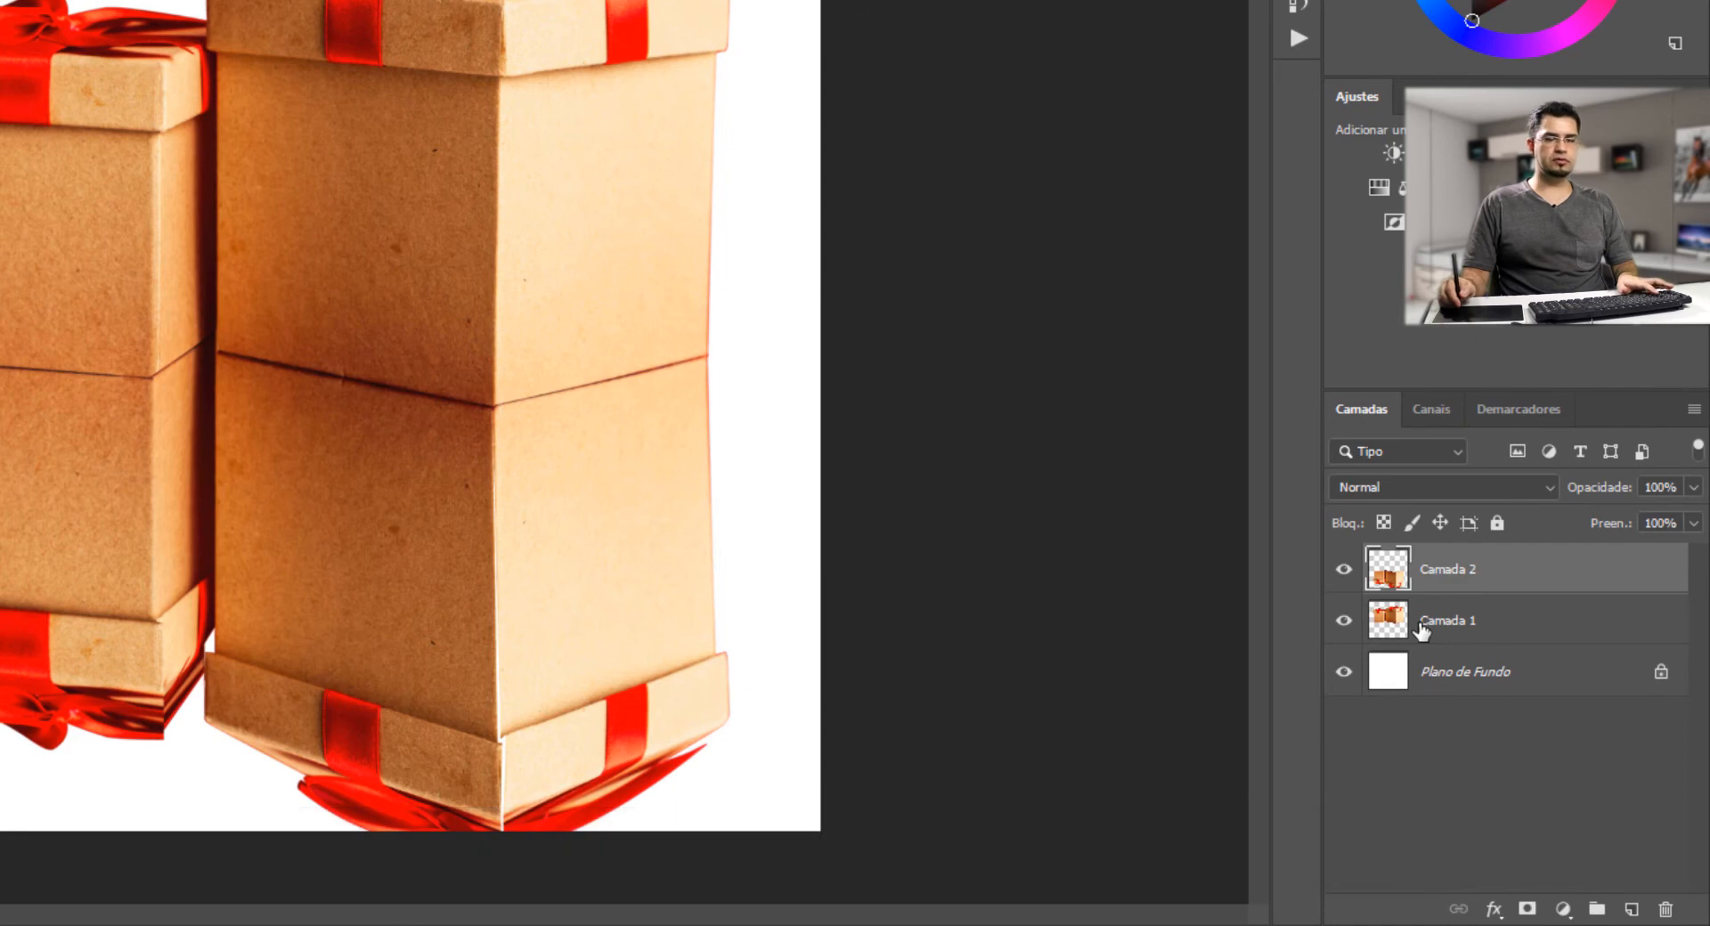
- Hide and show the merged reflection layer to check it, and add a layer mask to it
left_click(1344, 569)
left_click(1344, 569)
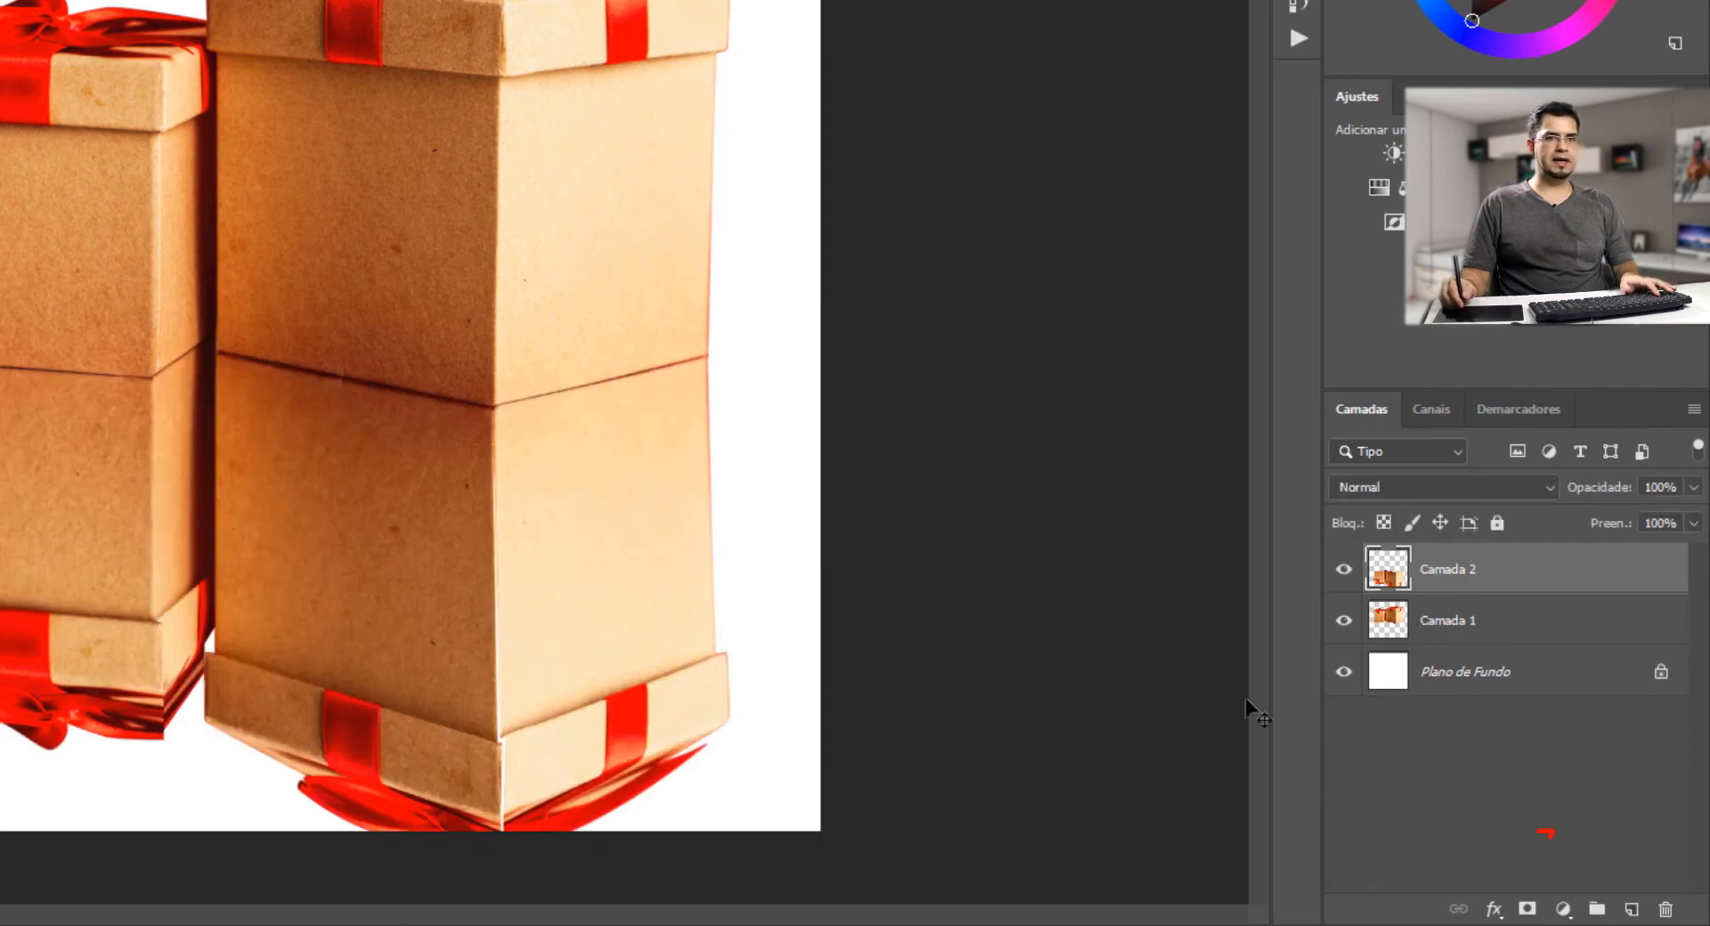
left_click(1527, 909)
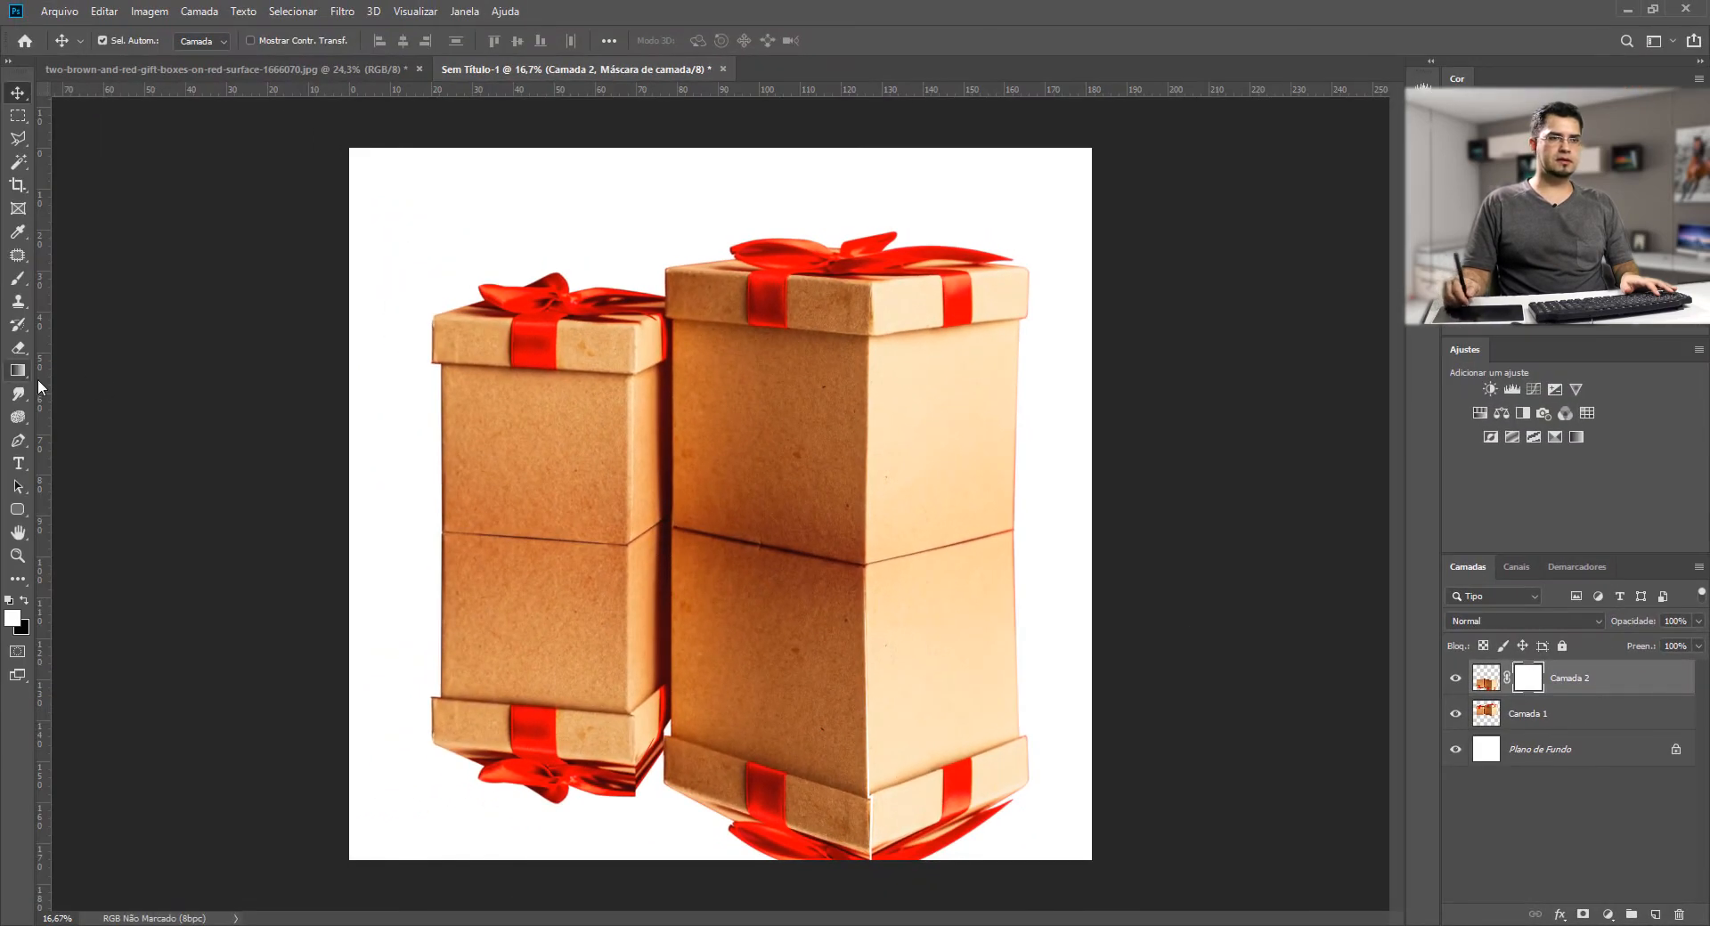
- Set the Gradient tool to the foreground-to-background preset running from white to black
key("g")
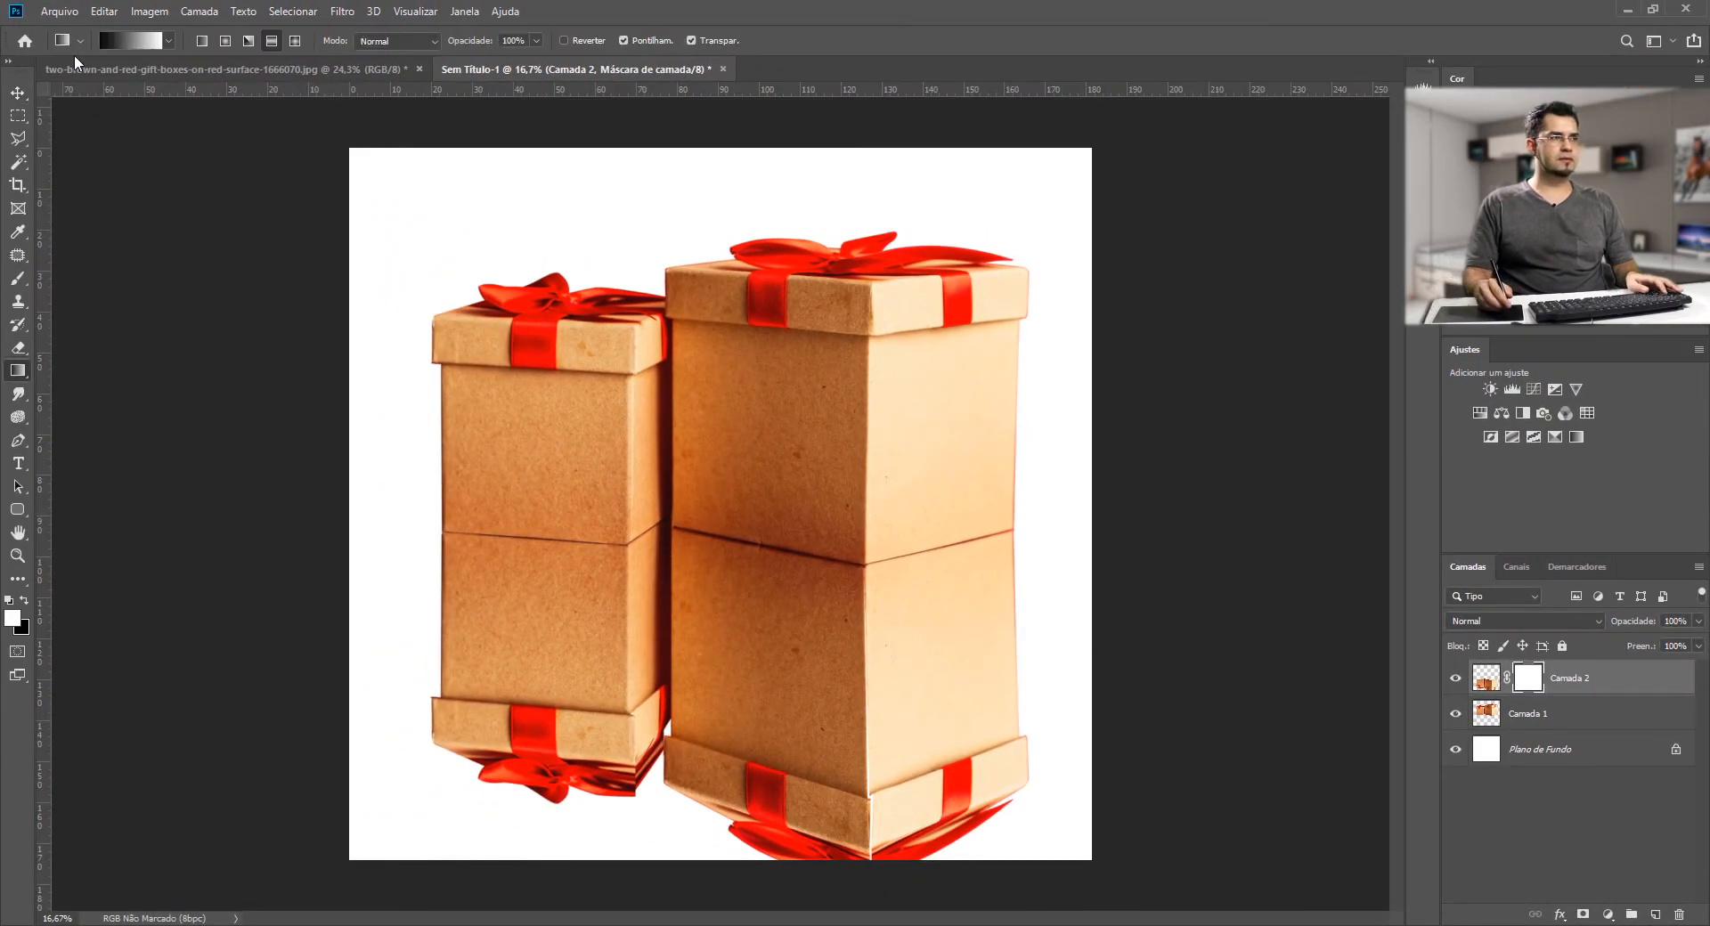
left_click(119, 39)
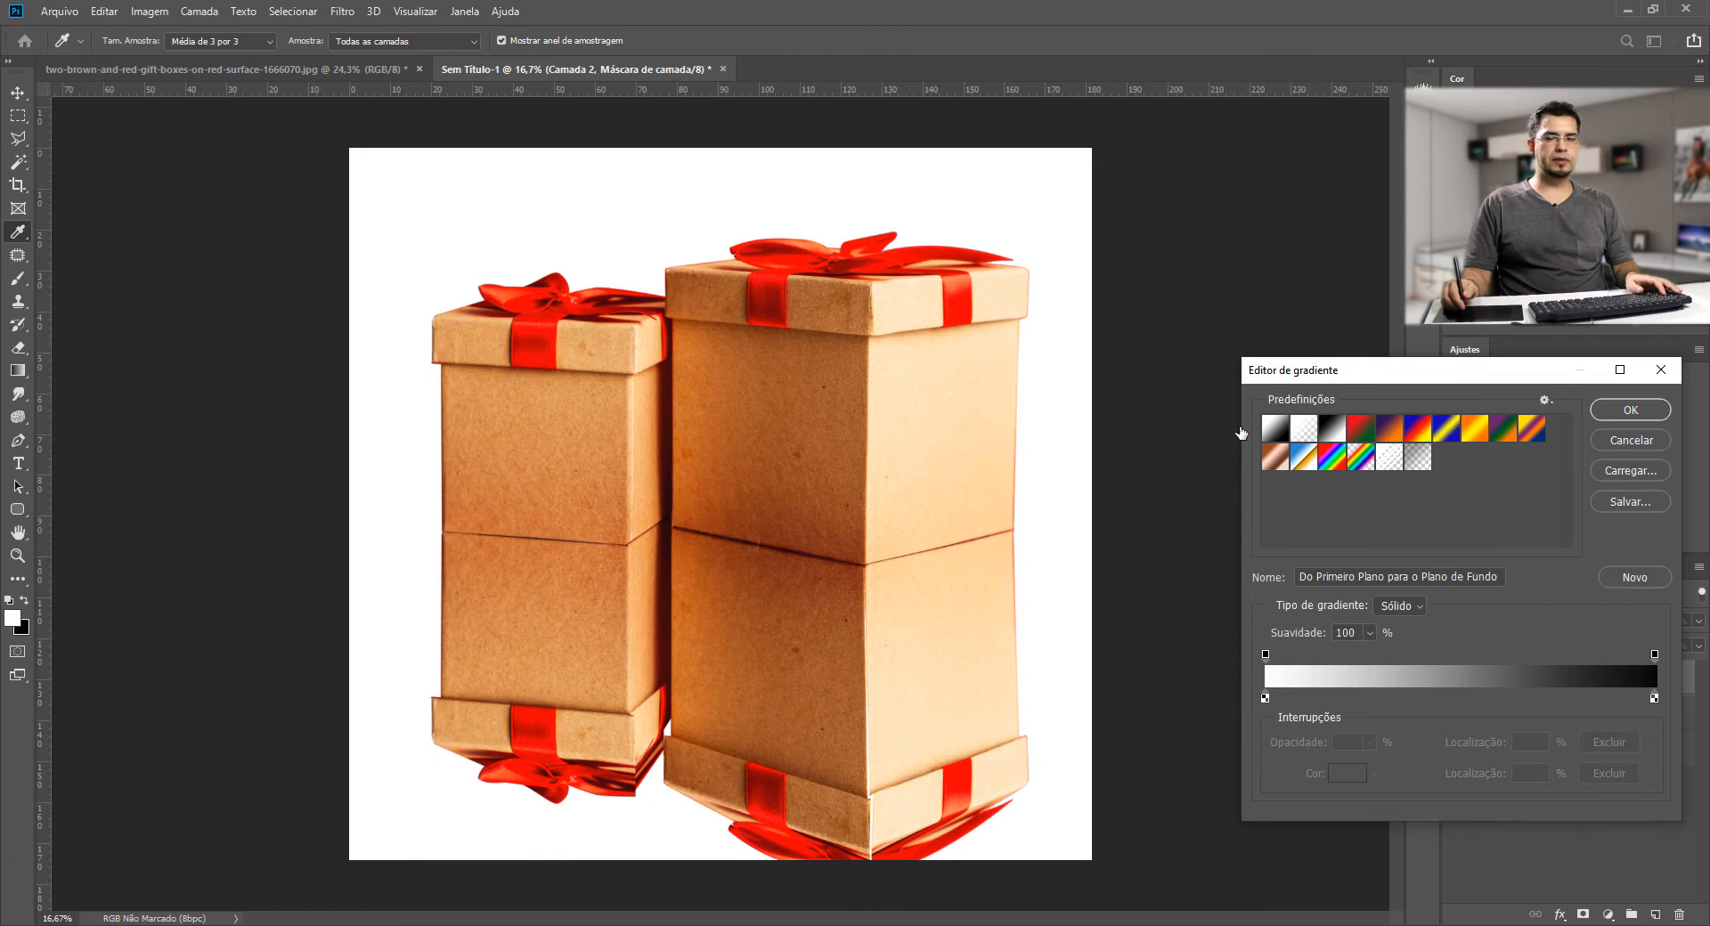
left_click(1632, 409)
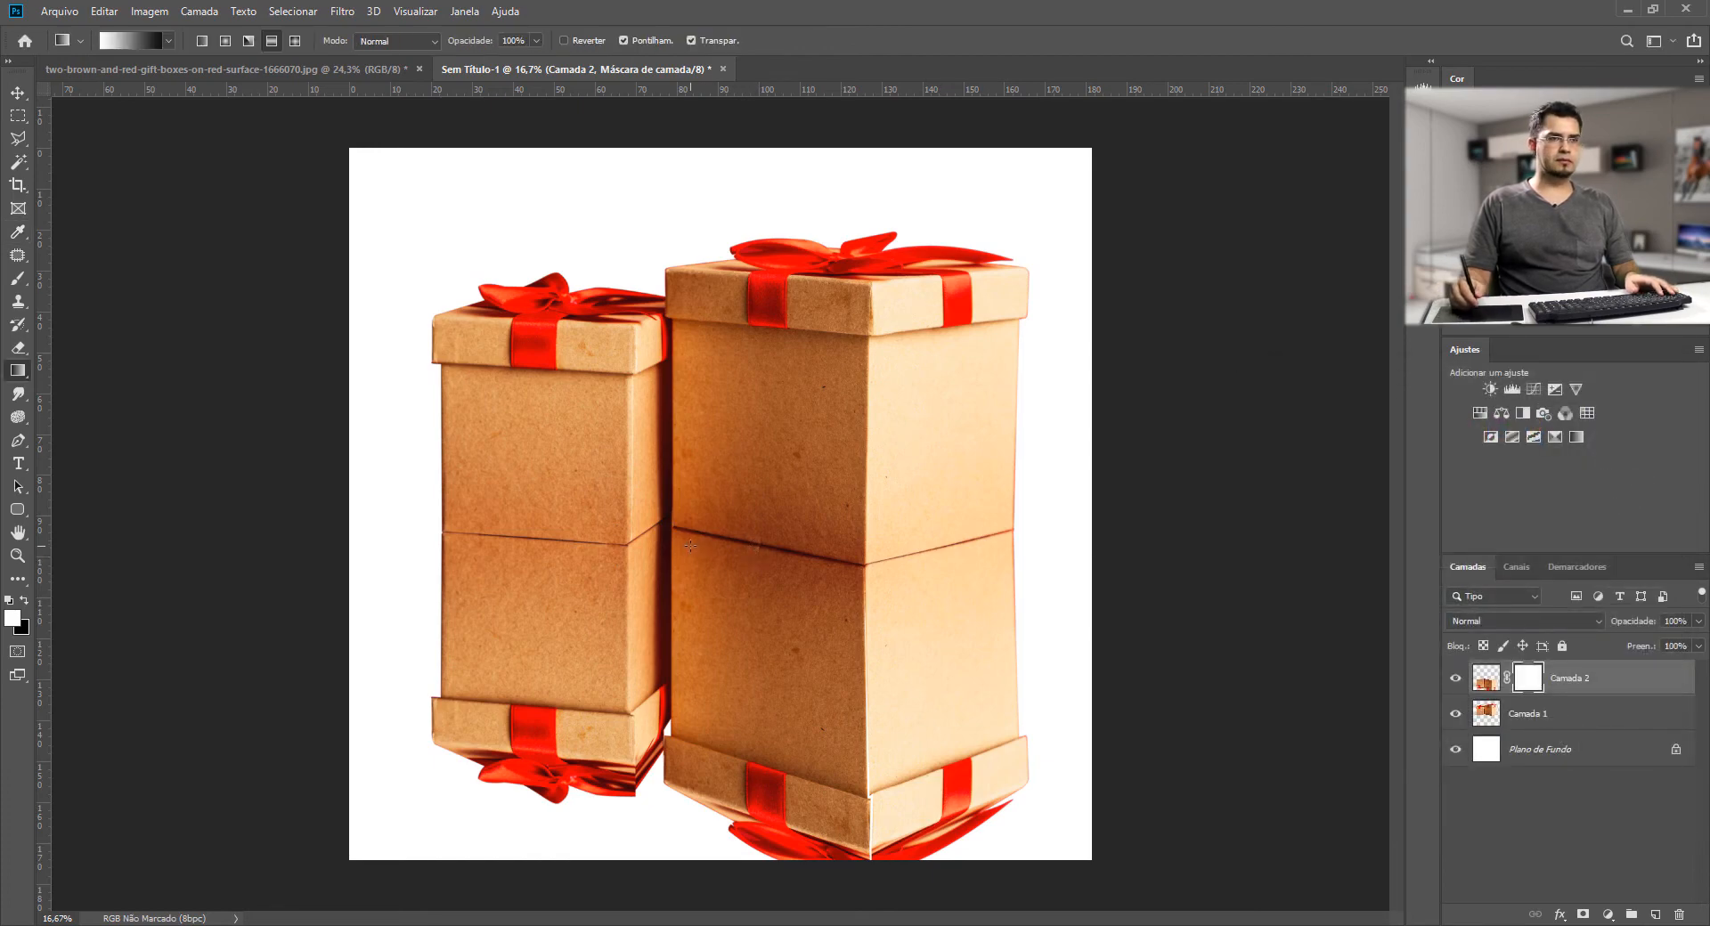
- Draw a reflected gradient on the mask from the boxes' base down to the reflected lids, redrawing it to adjust how the reflection fades
left_click_drag(686, 541, 679, 754)
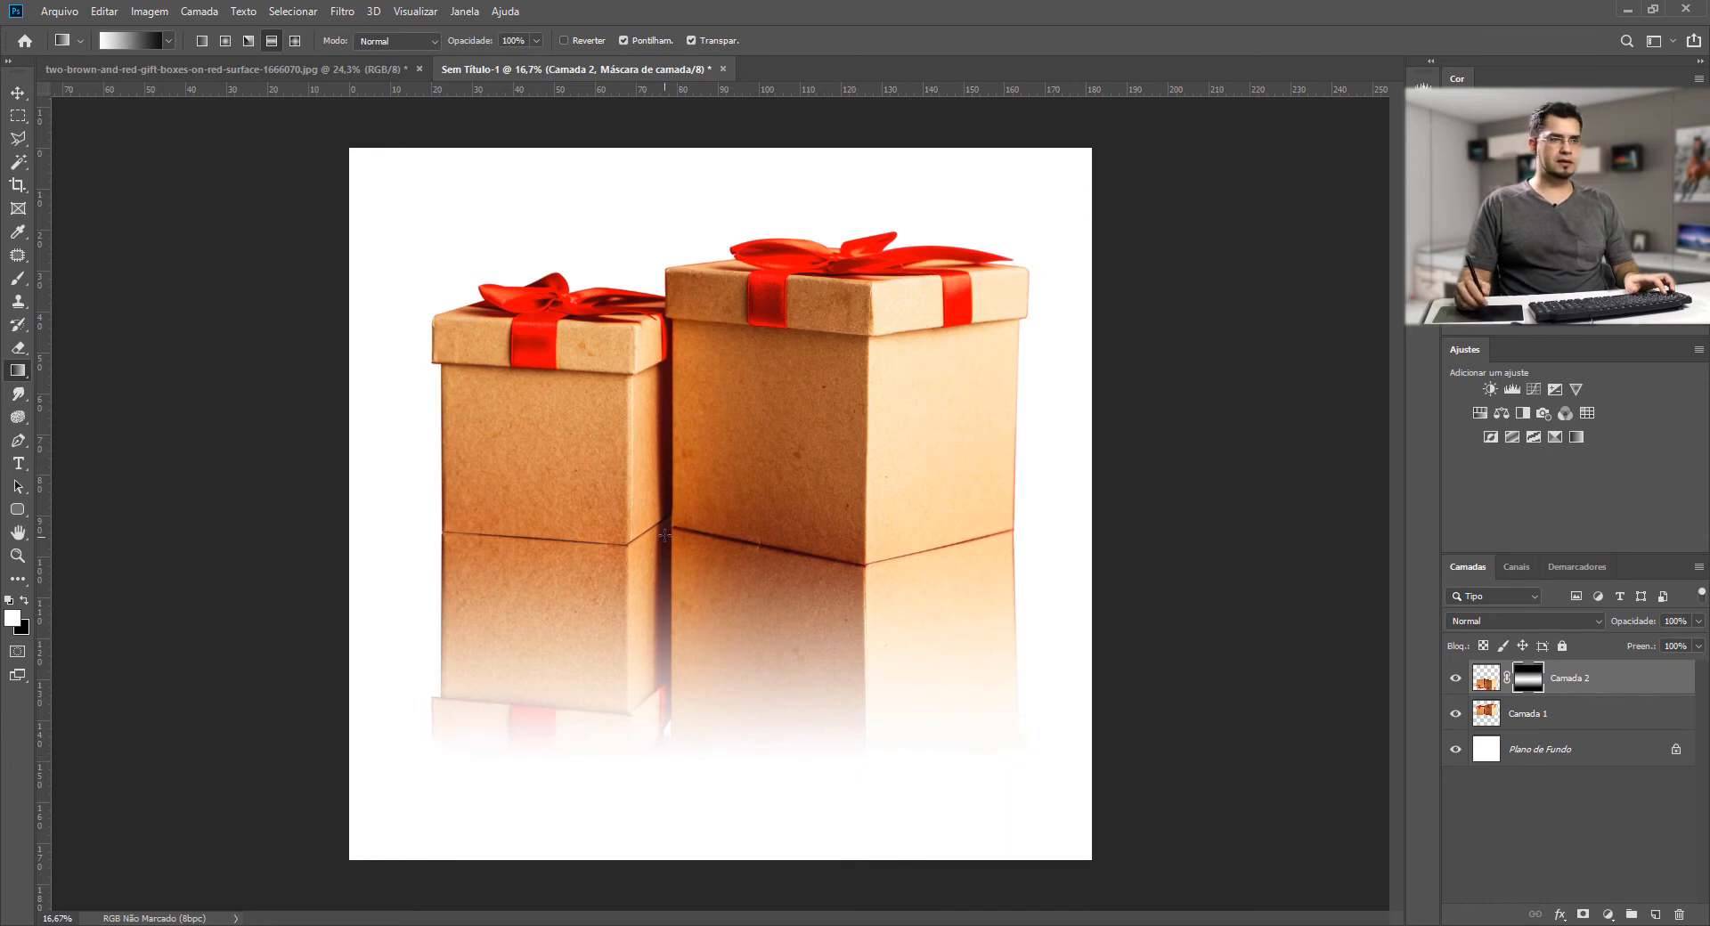
left_click_drag(663, 699, 662, 716)
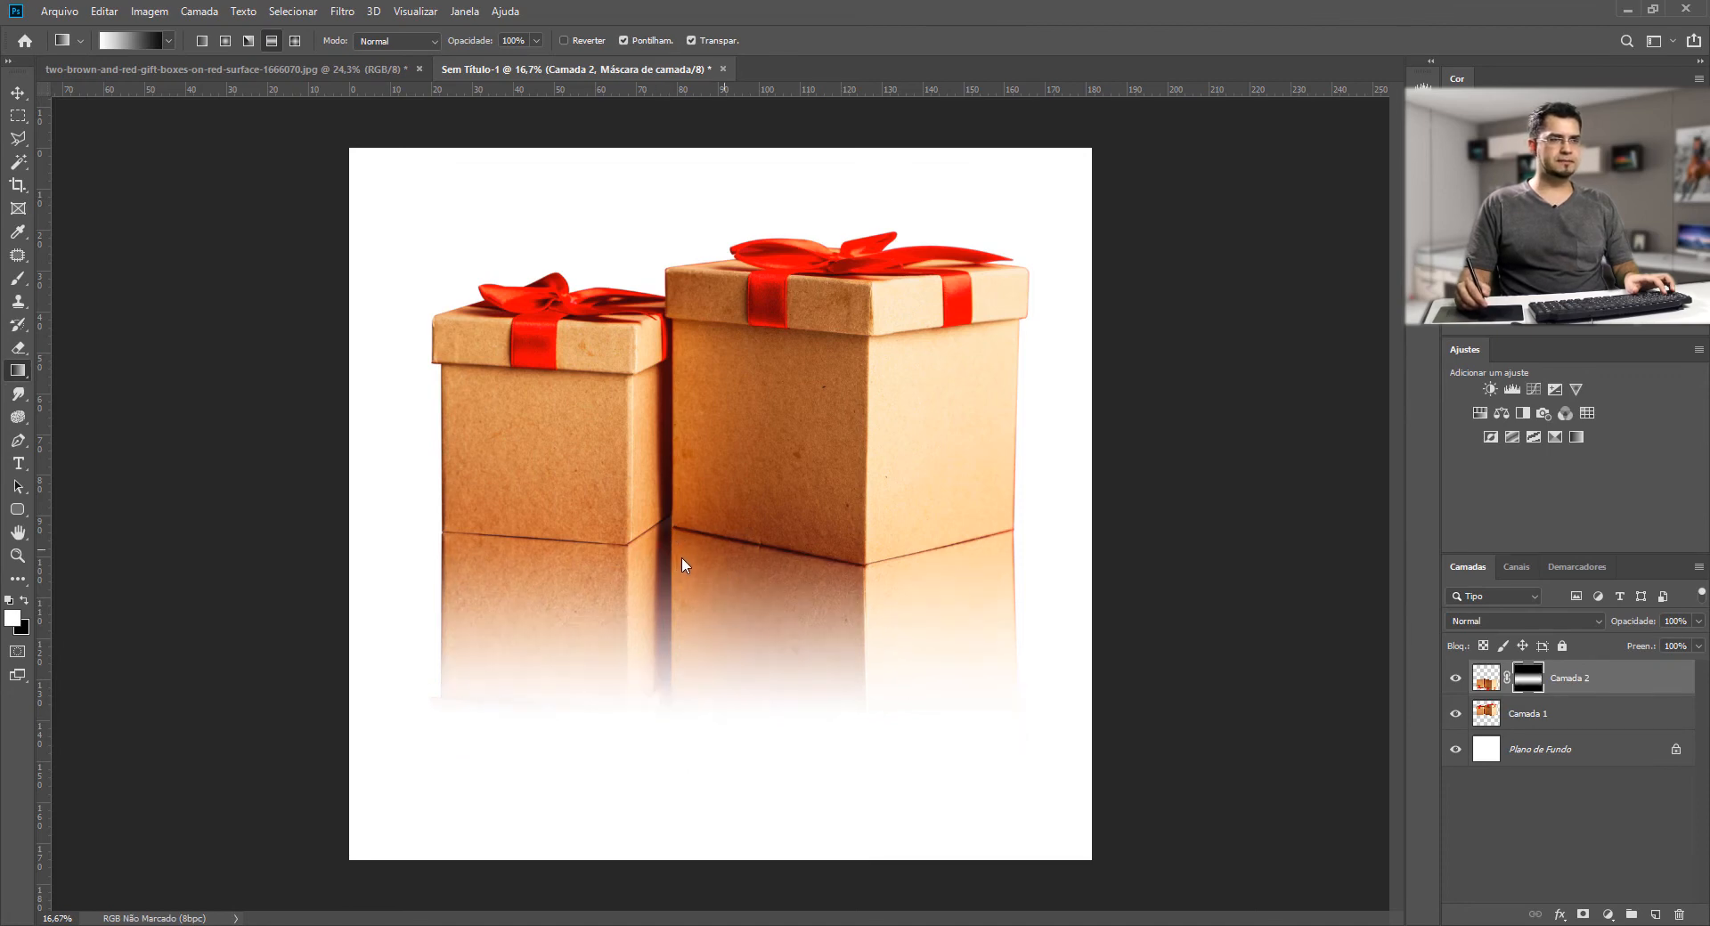
left_click_drag(676, 538, 672, 772)
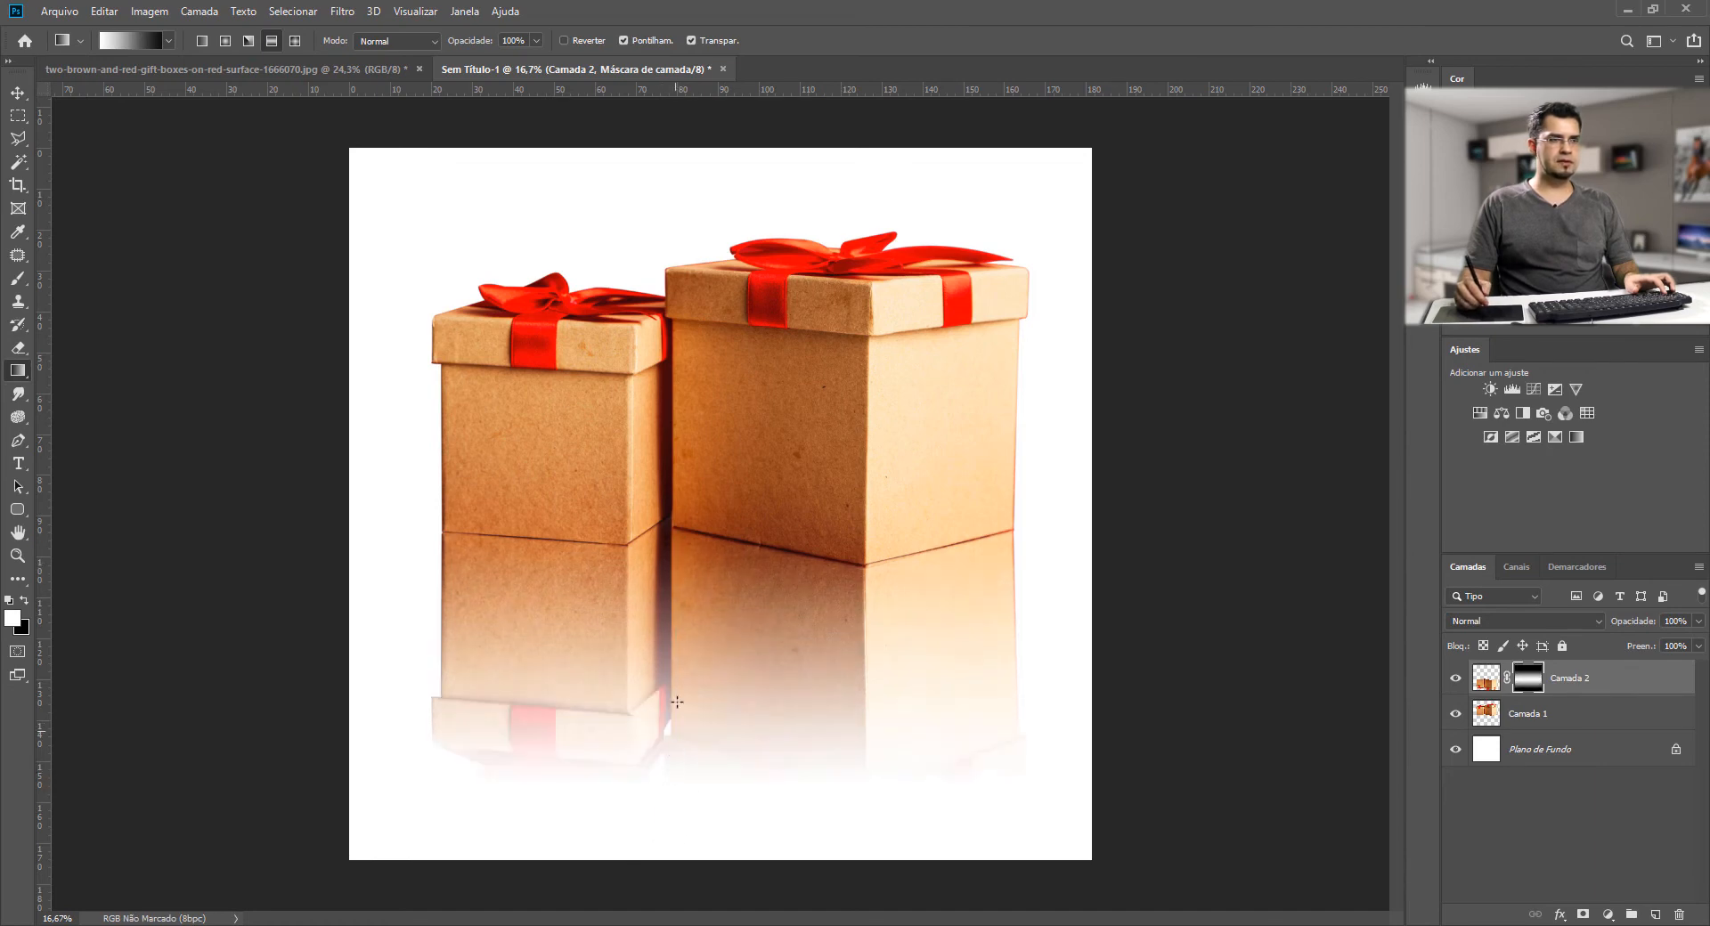
left_click_drag(678, 710, 689, 745)
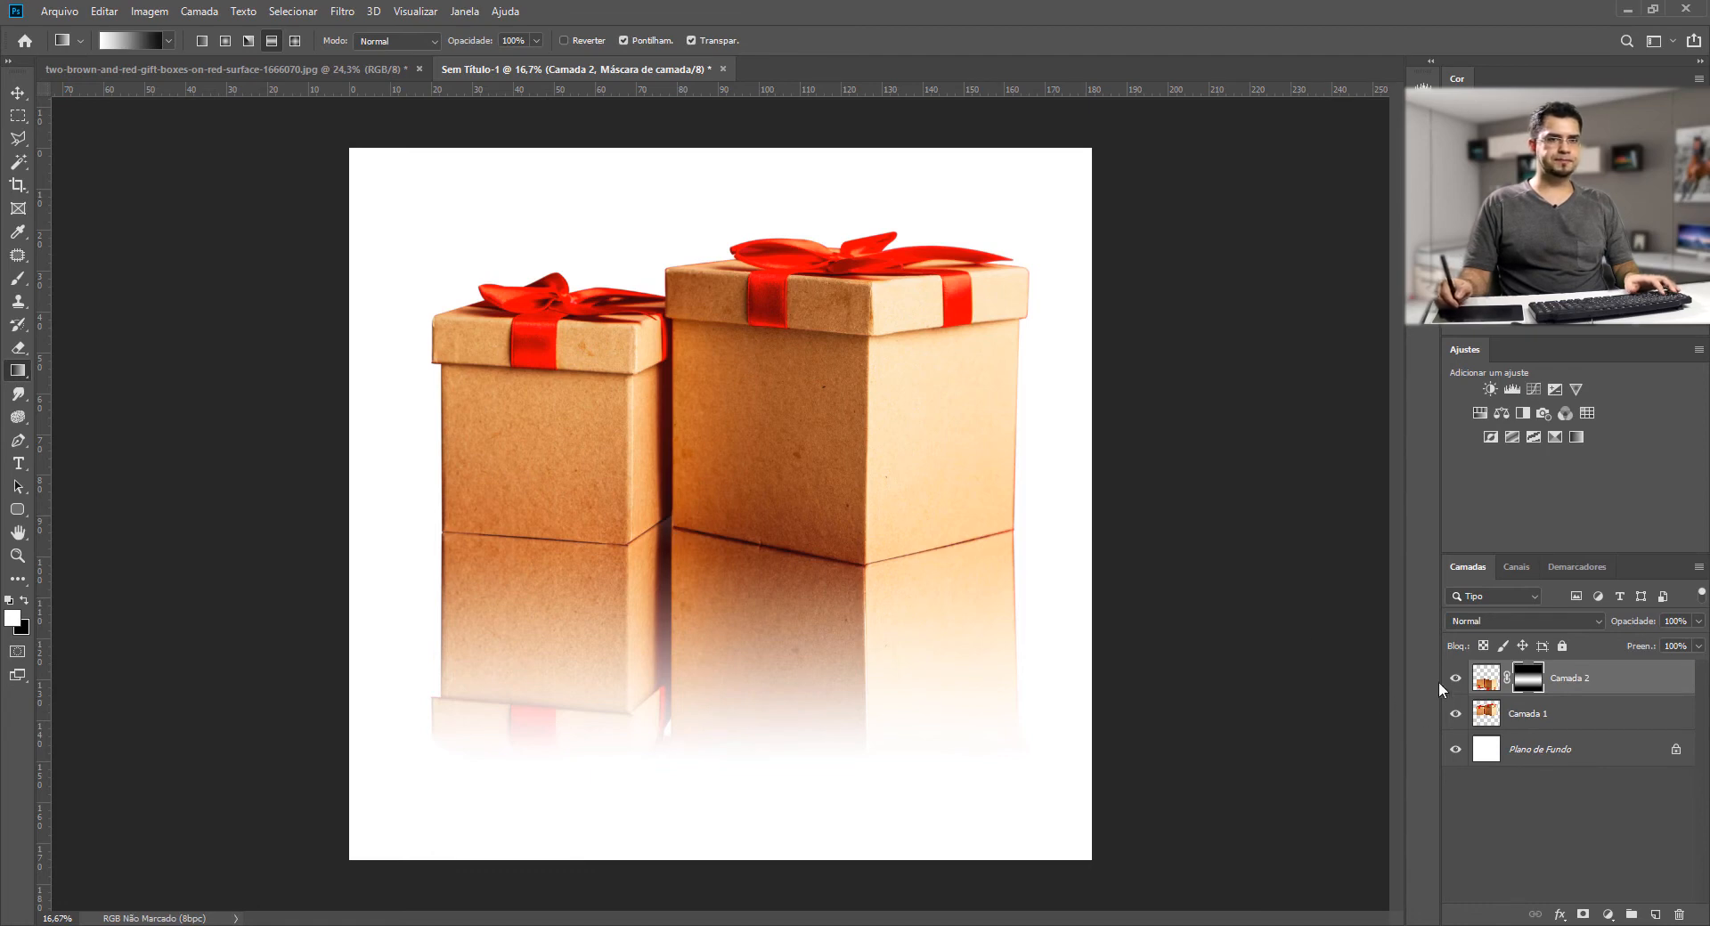
- Apply a Motion Blur to the reflection layer's image, not its mask, with a 90° angle and a distance of 20 pixels
left_click(1485, 678)
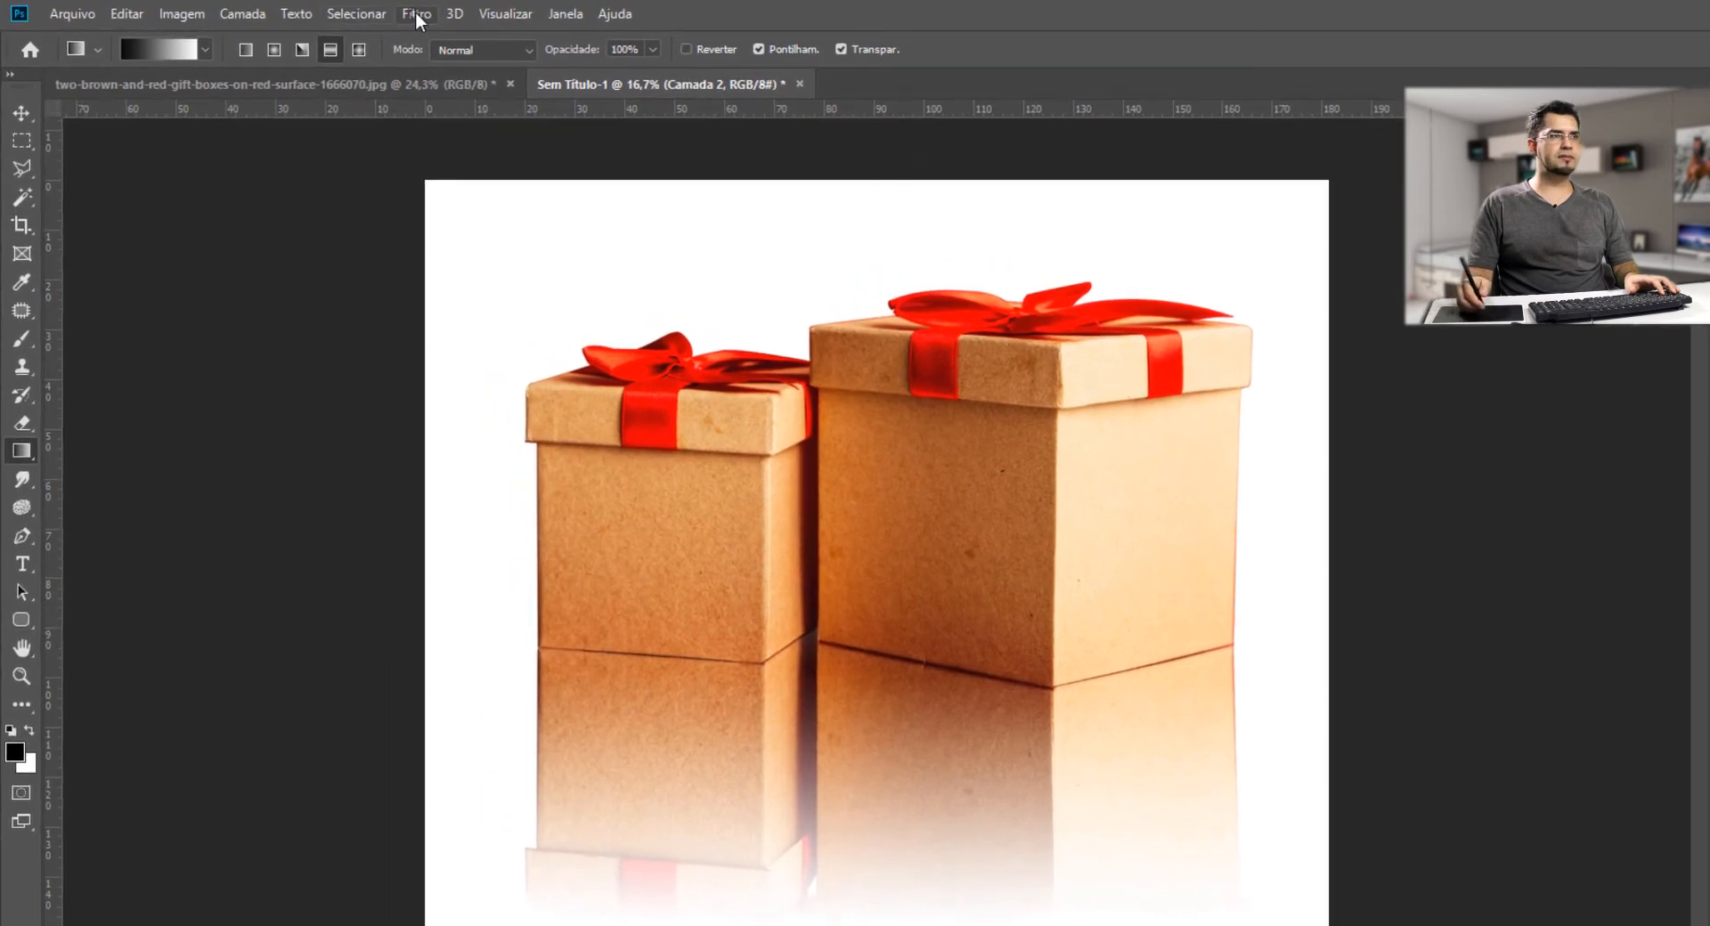
left_click(343, 13)
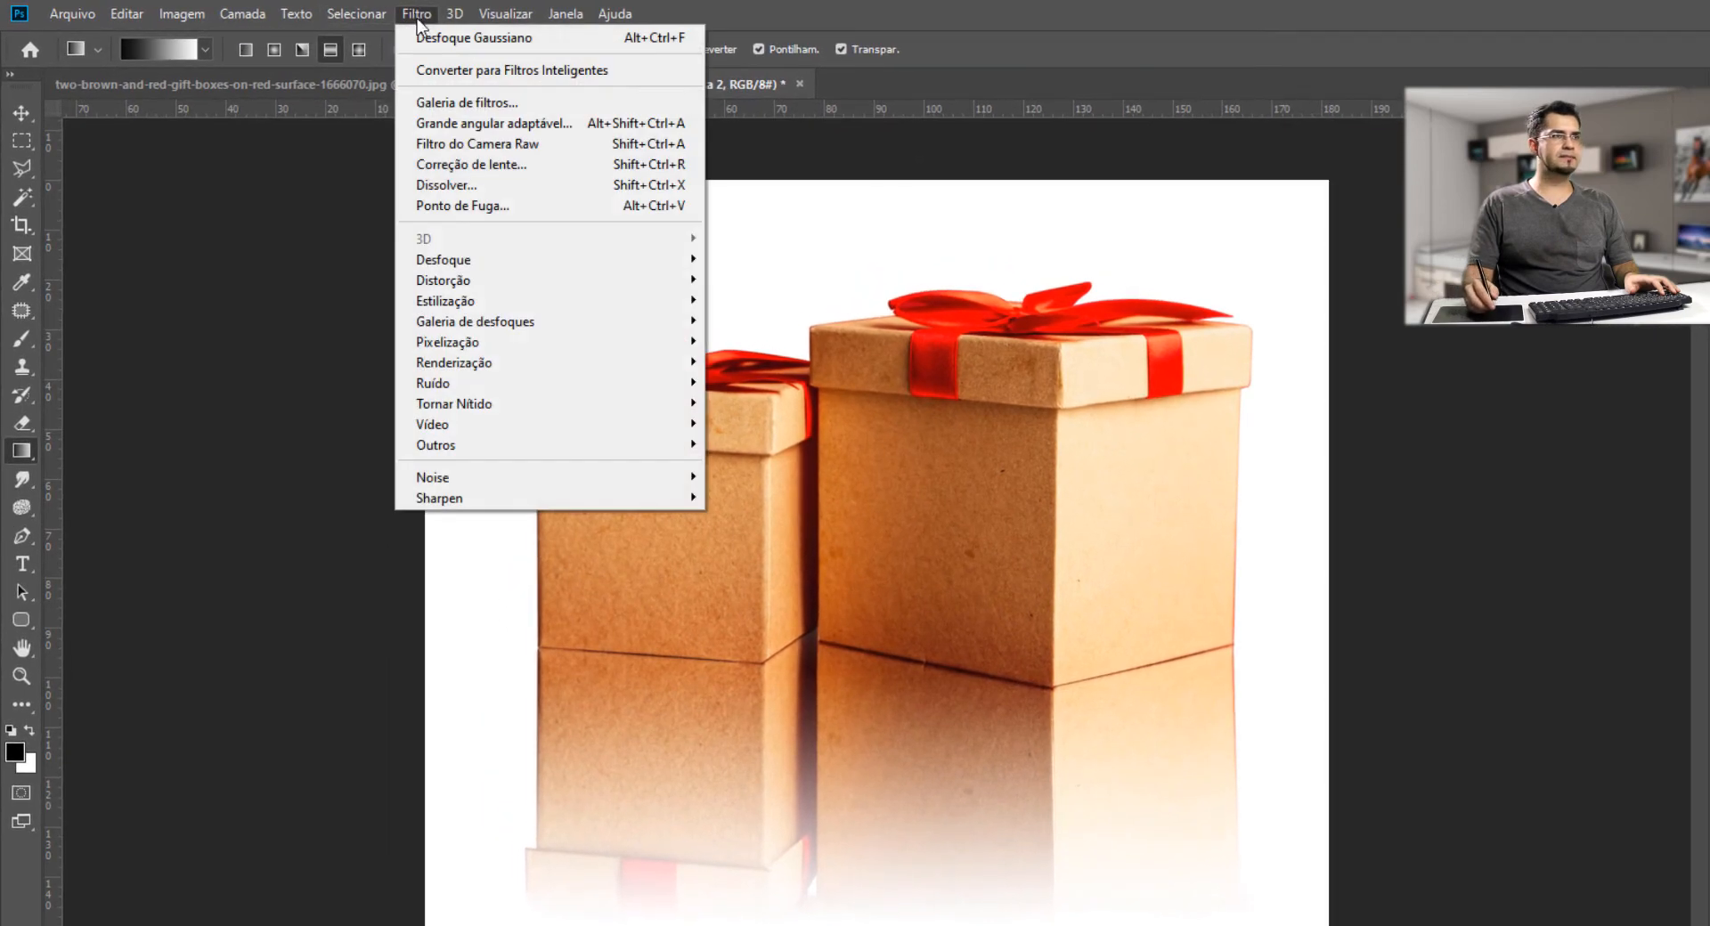
mouse_move(611, 267)
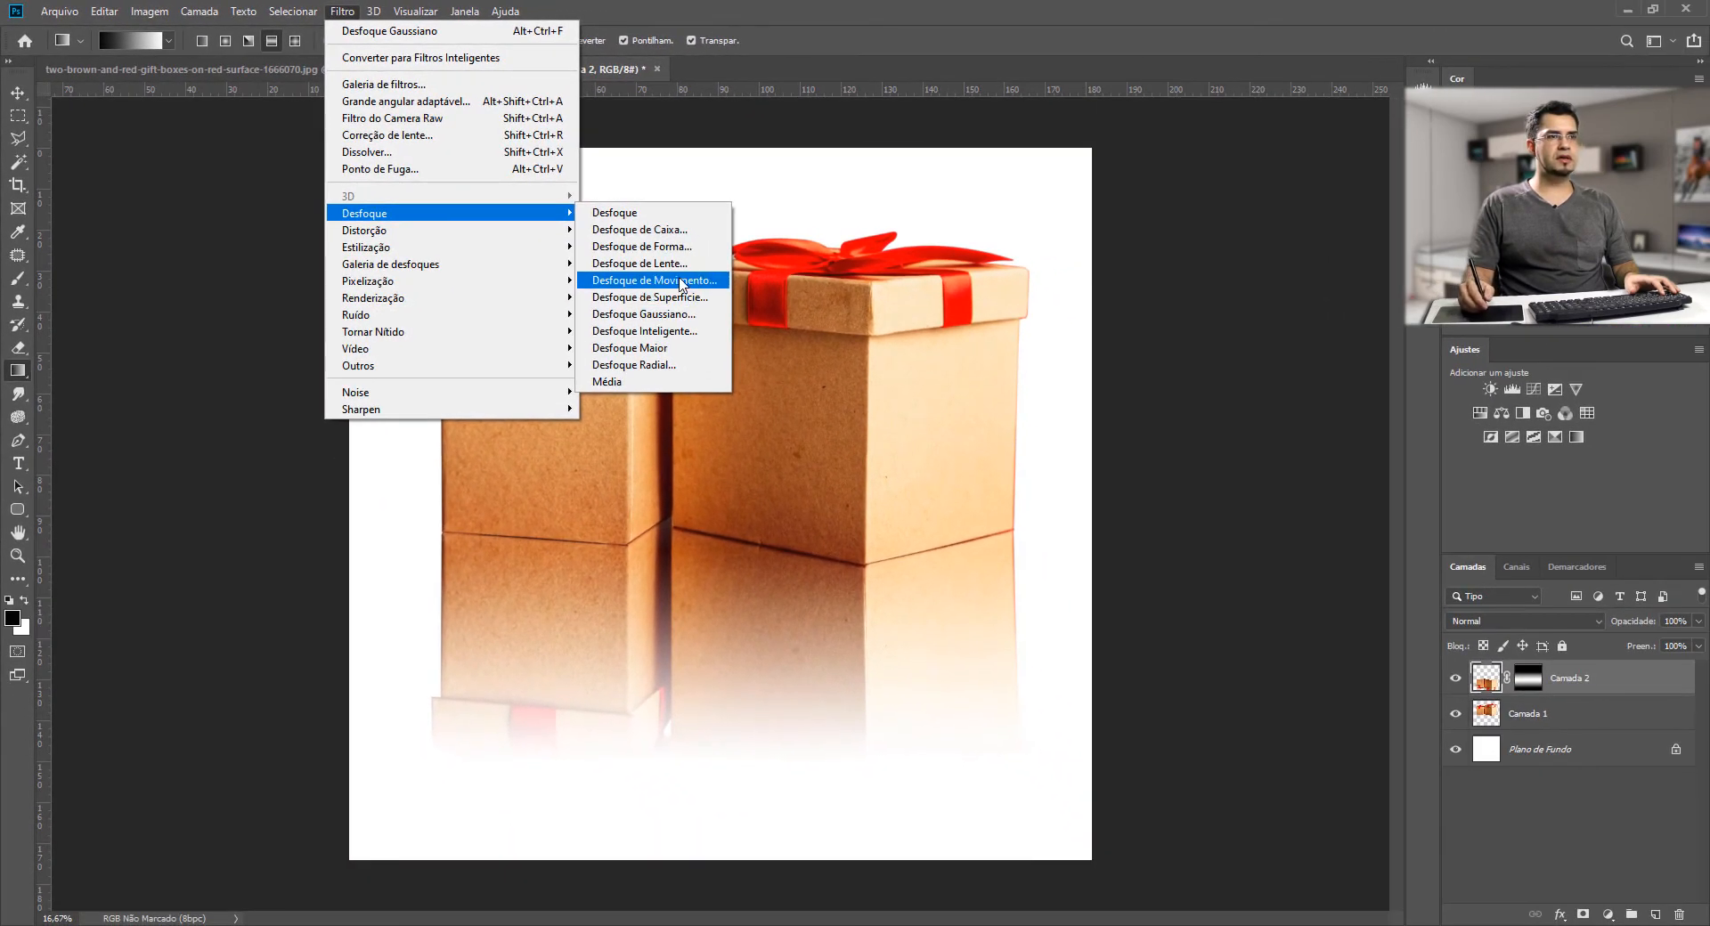
left_click(681, 281)
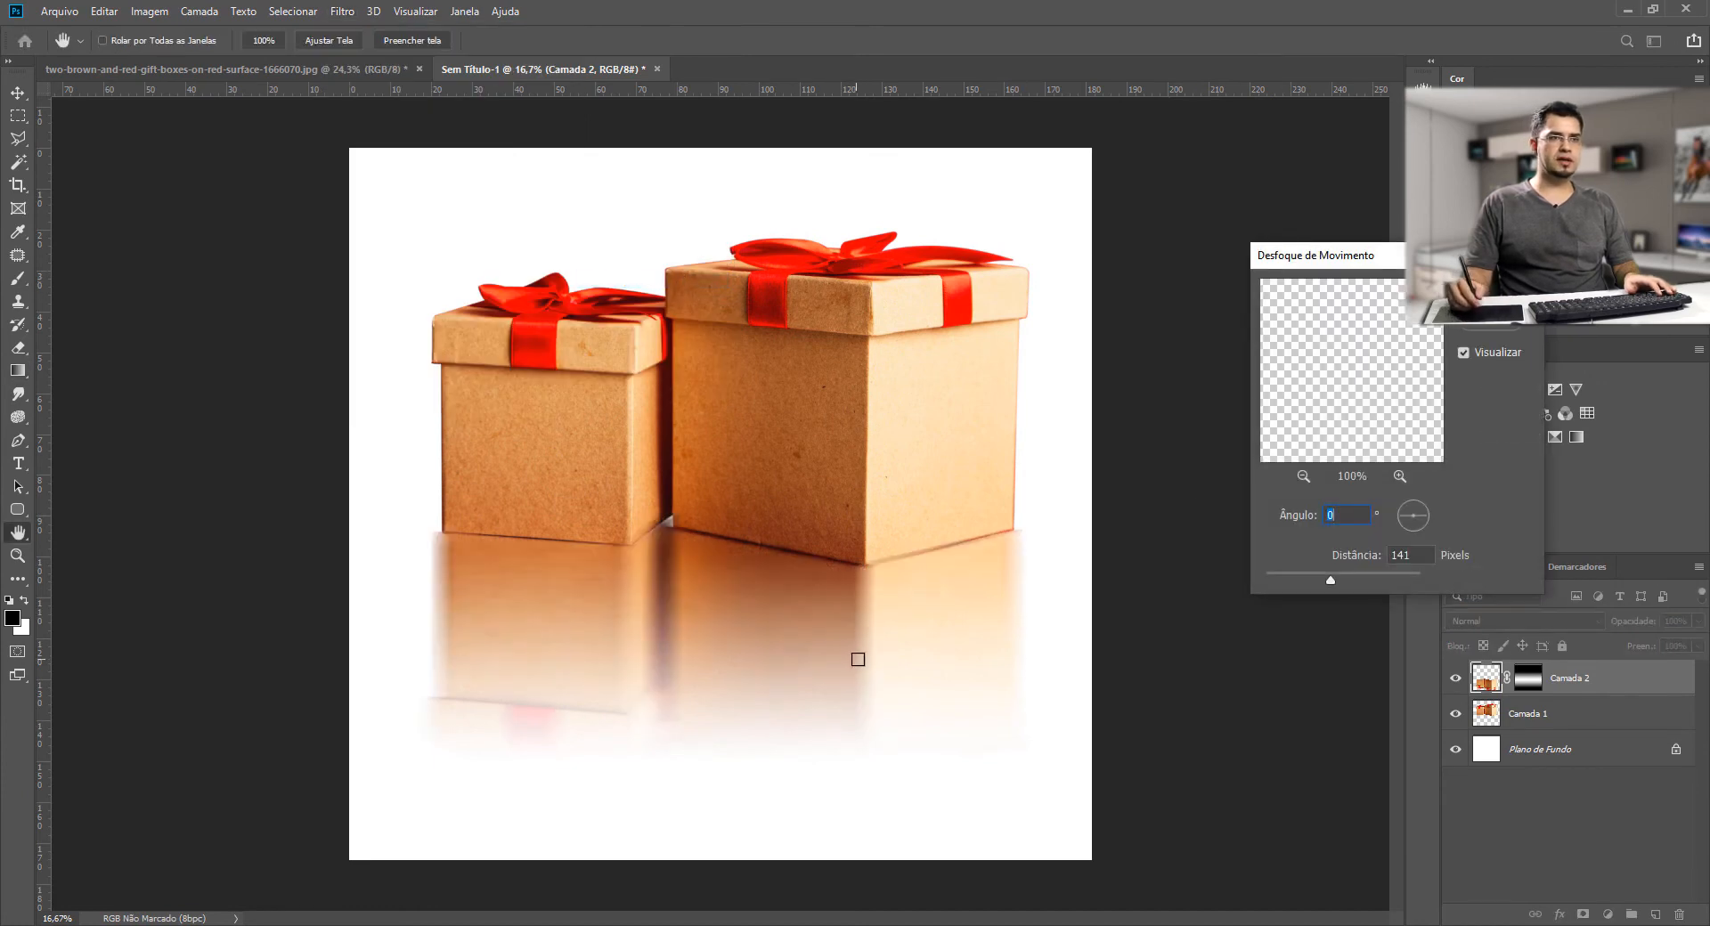
key("Down")
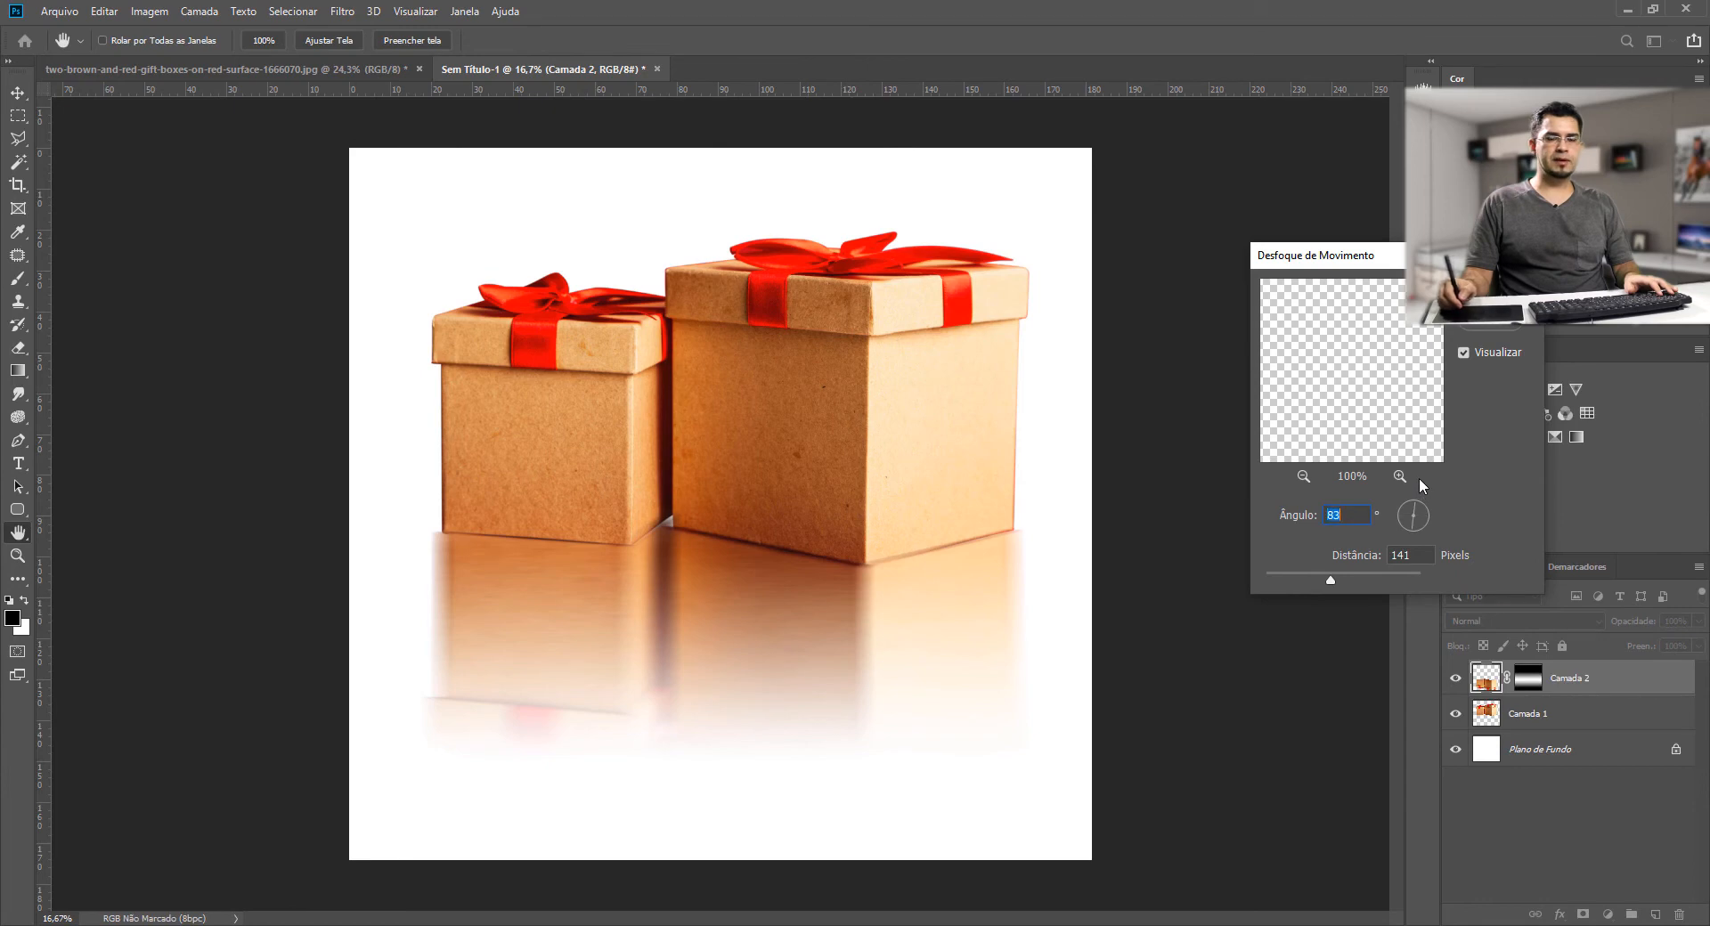
type("90")
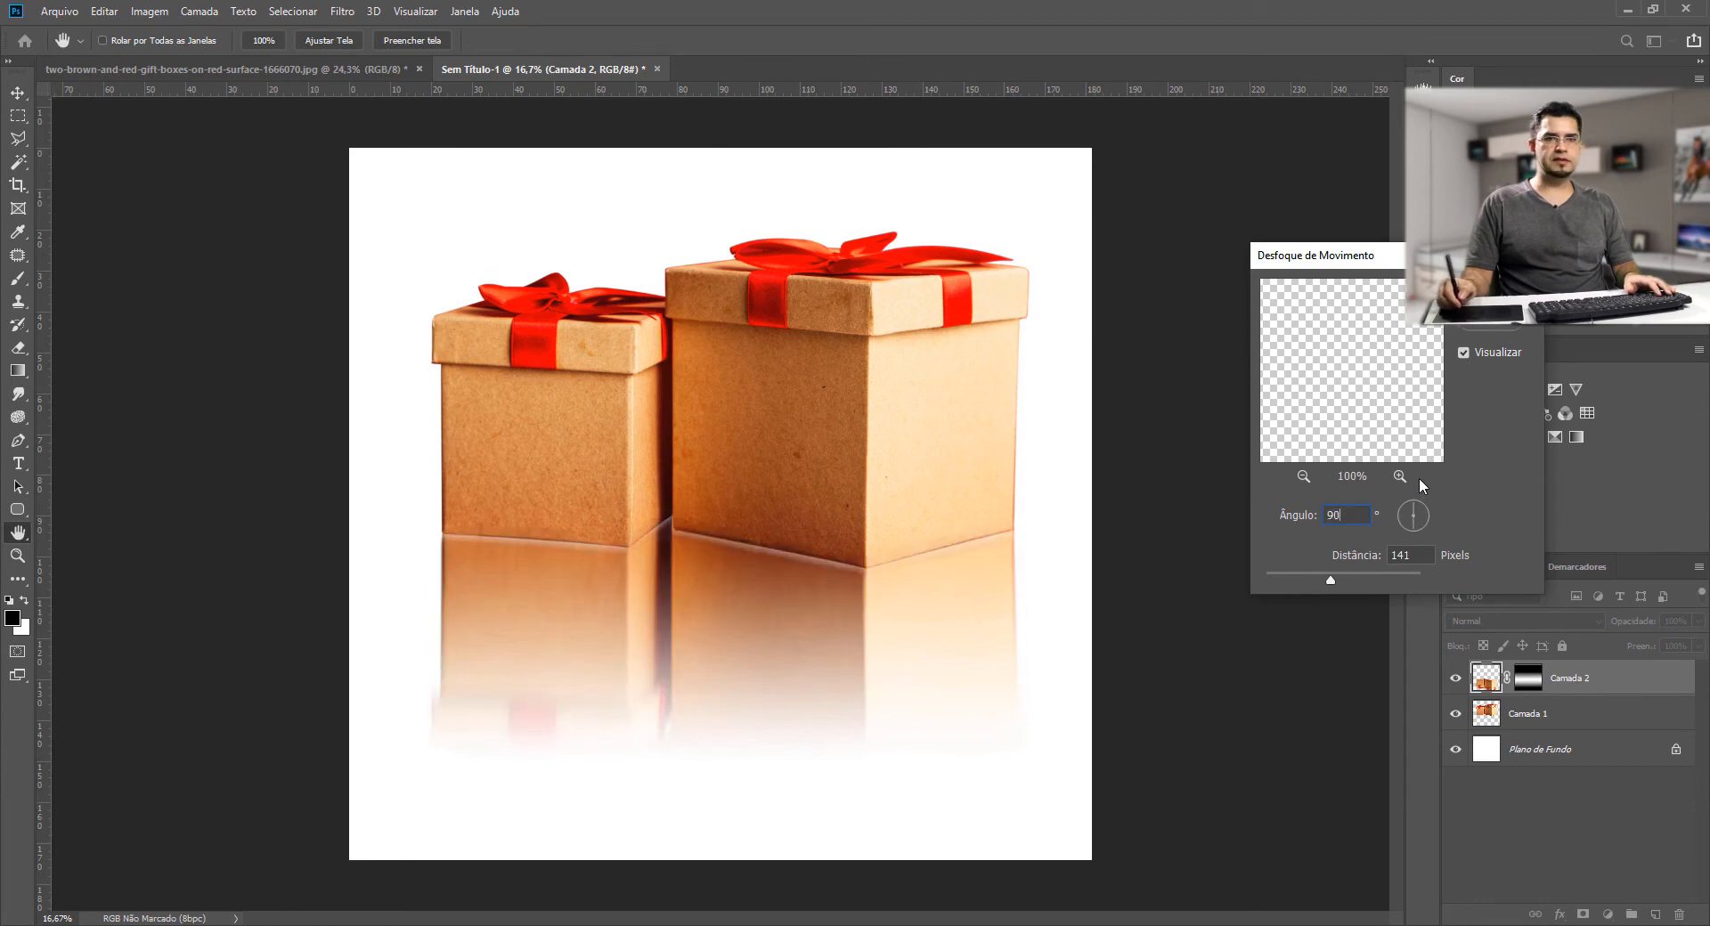
left_click(1300, 579)
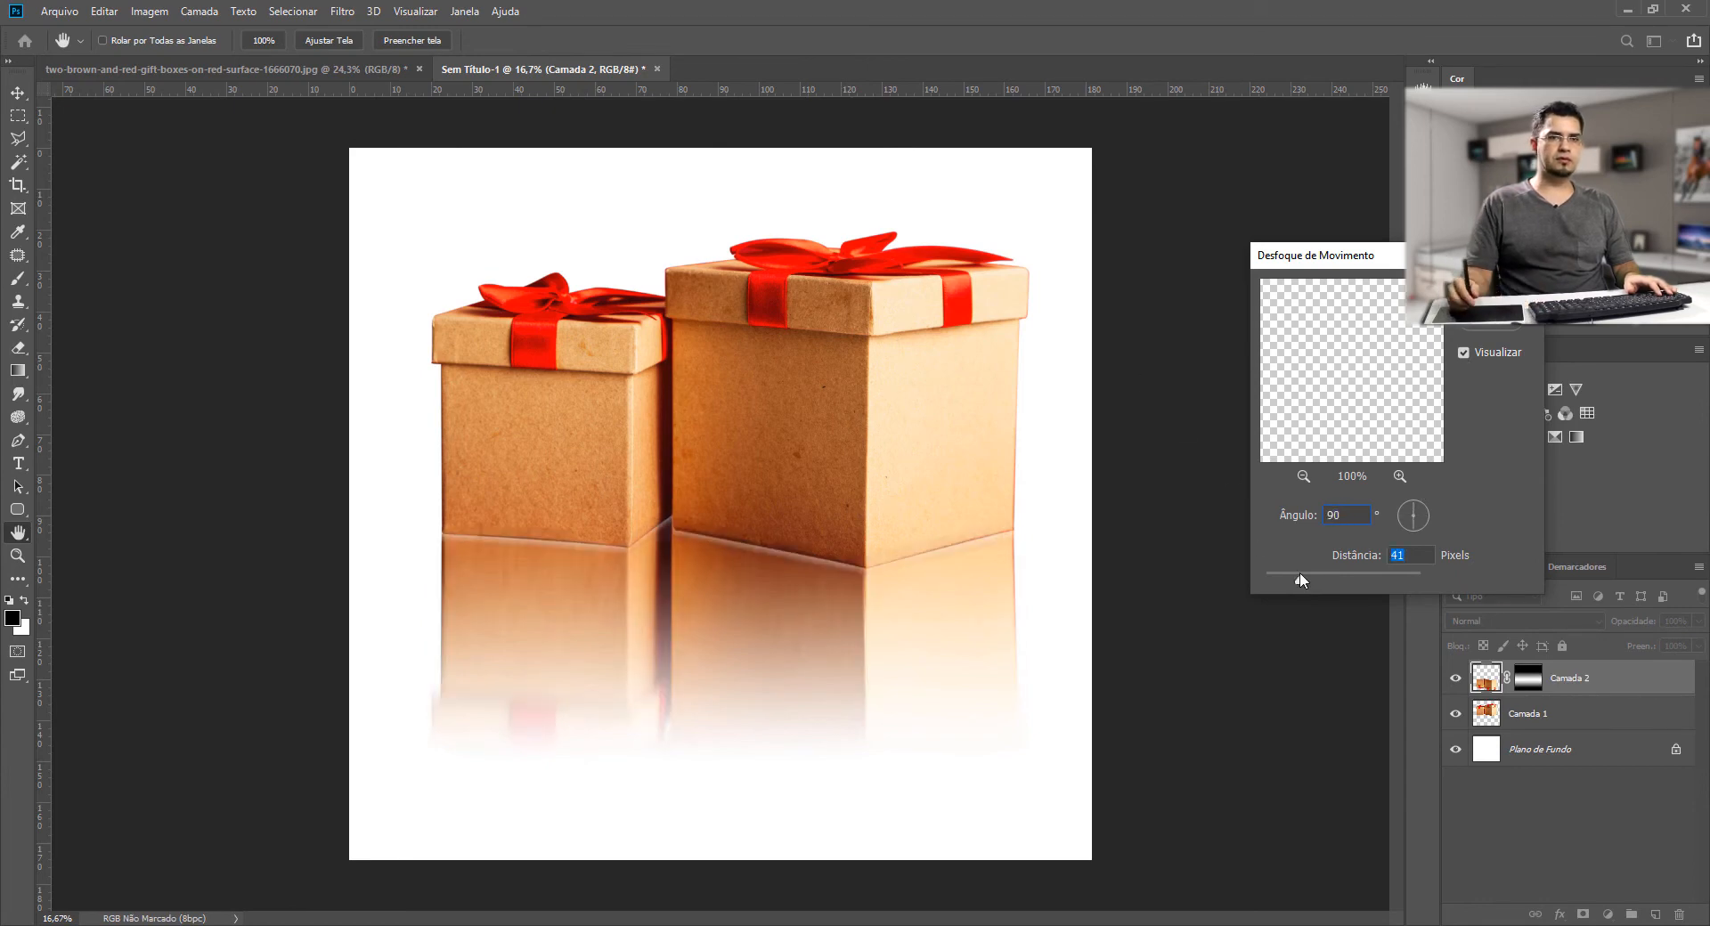
left_click_drag(1300, 579, 1283, 583)
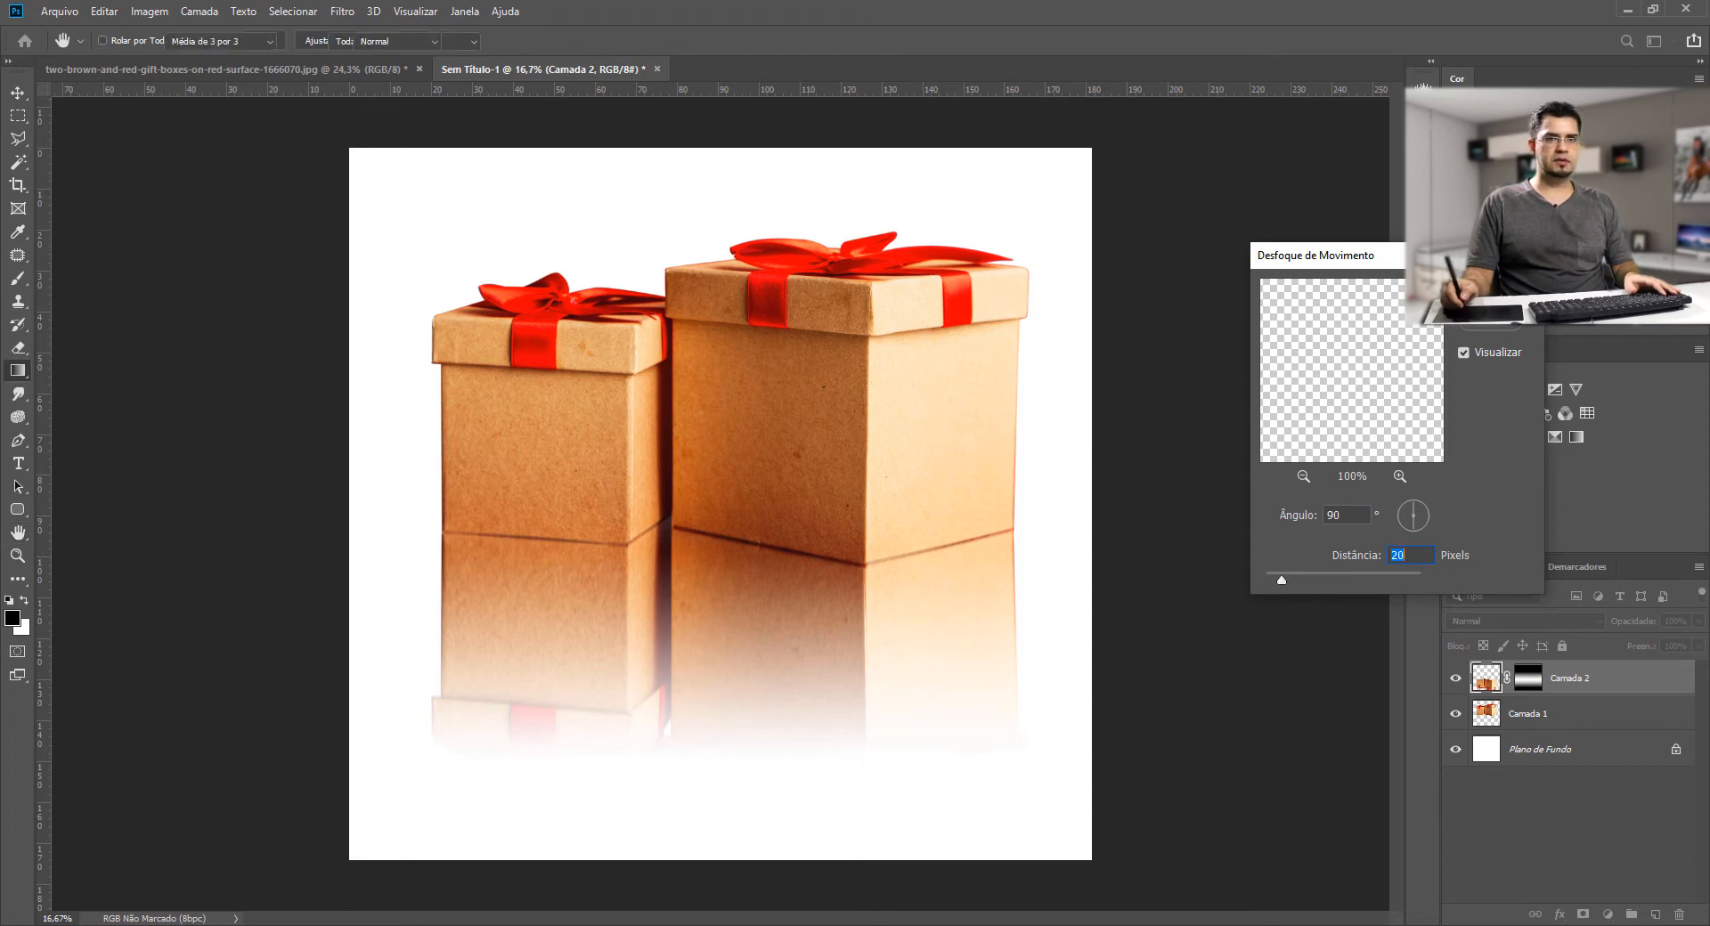
key("Return")
key("g")
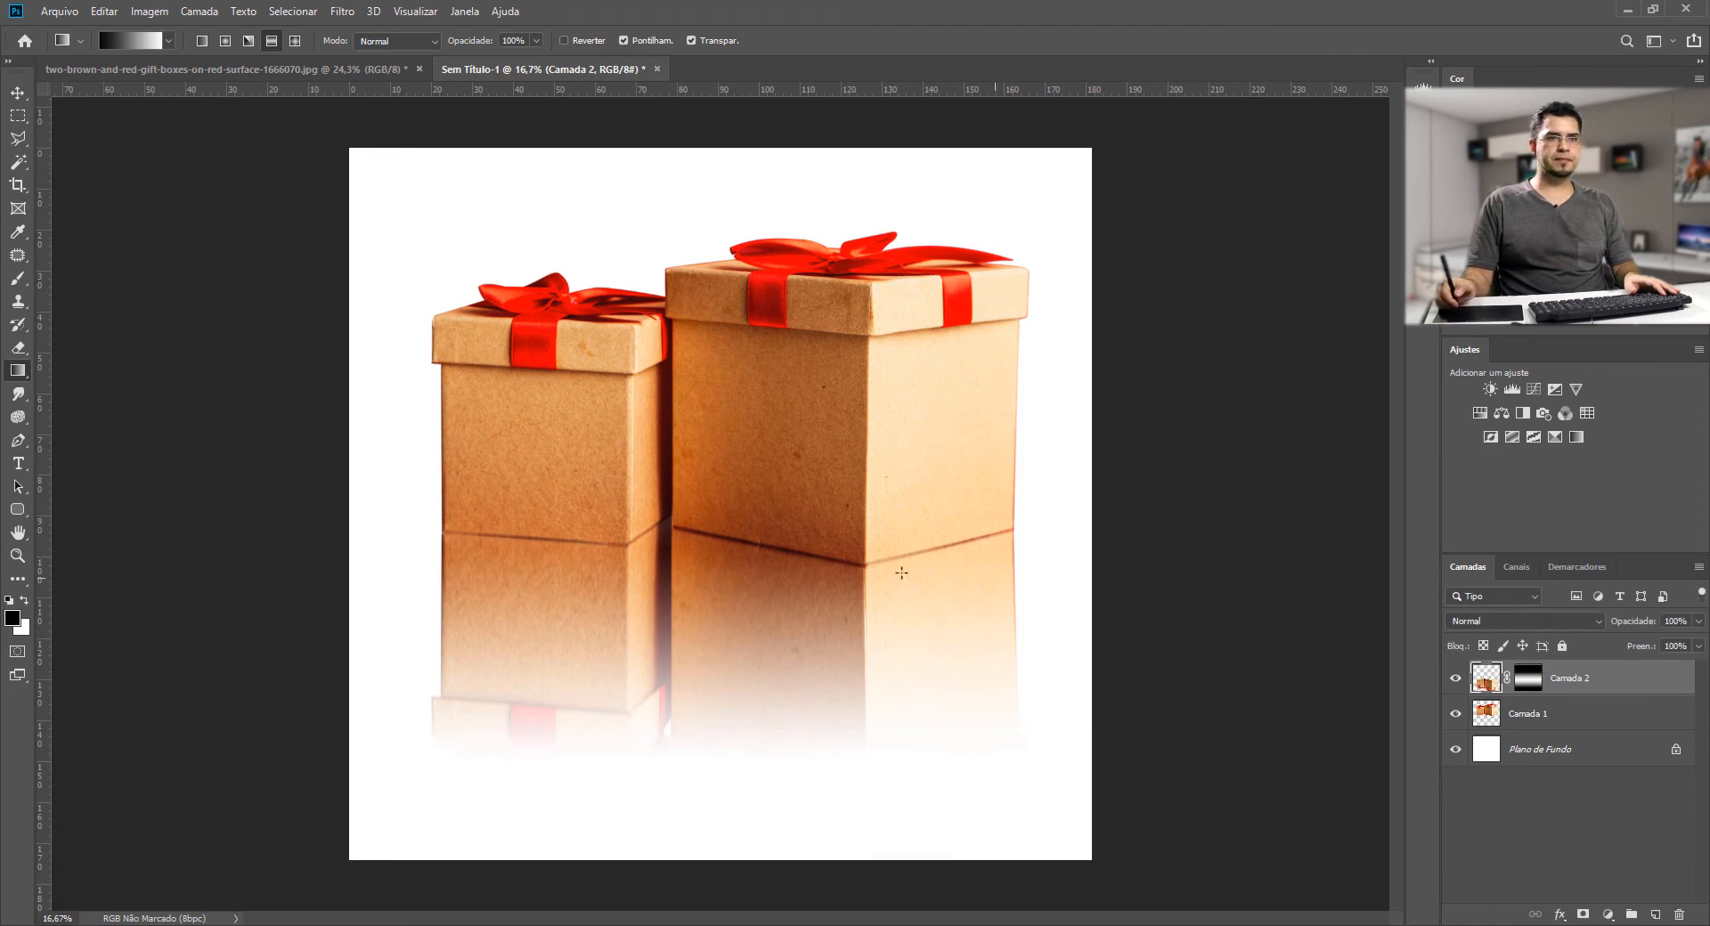
- Move the reflection layer Camada 2 below the gift box layer Camada 1
left_click(704, 556)
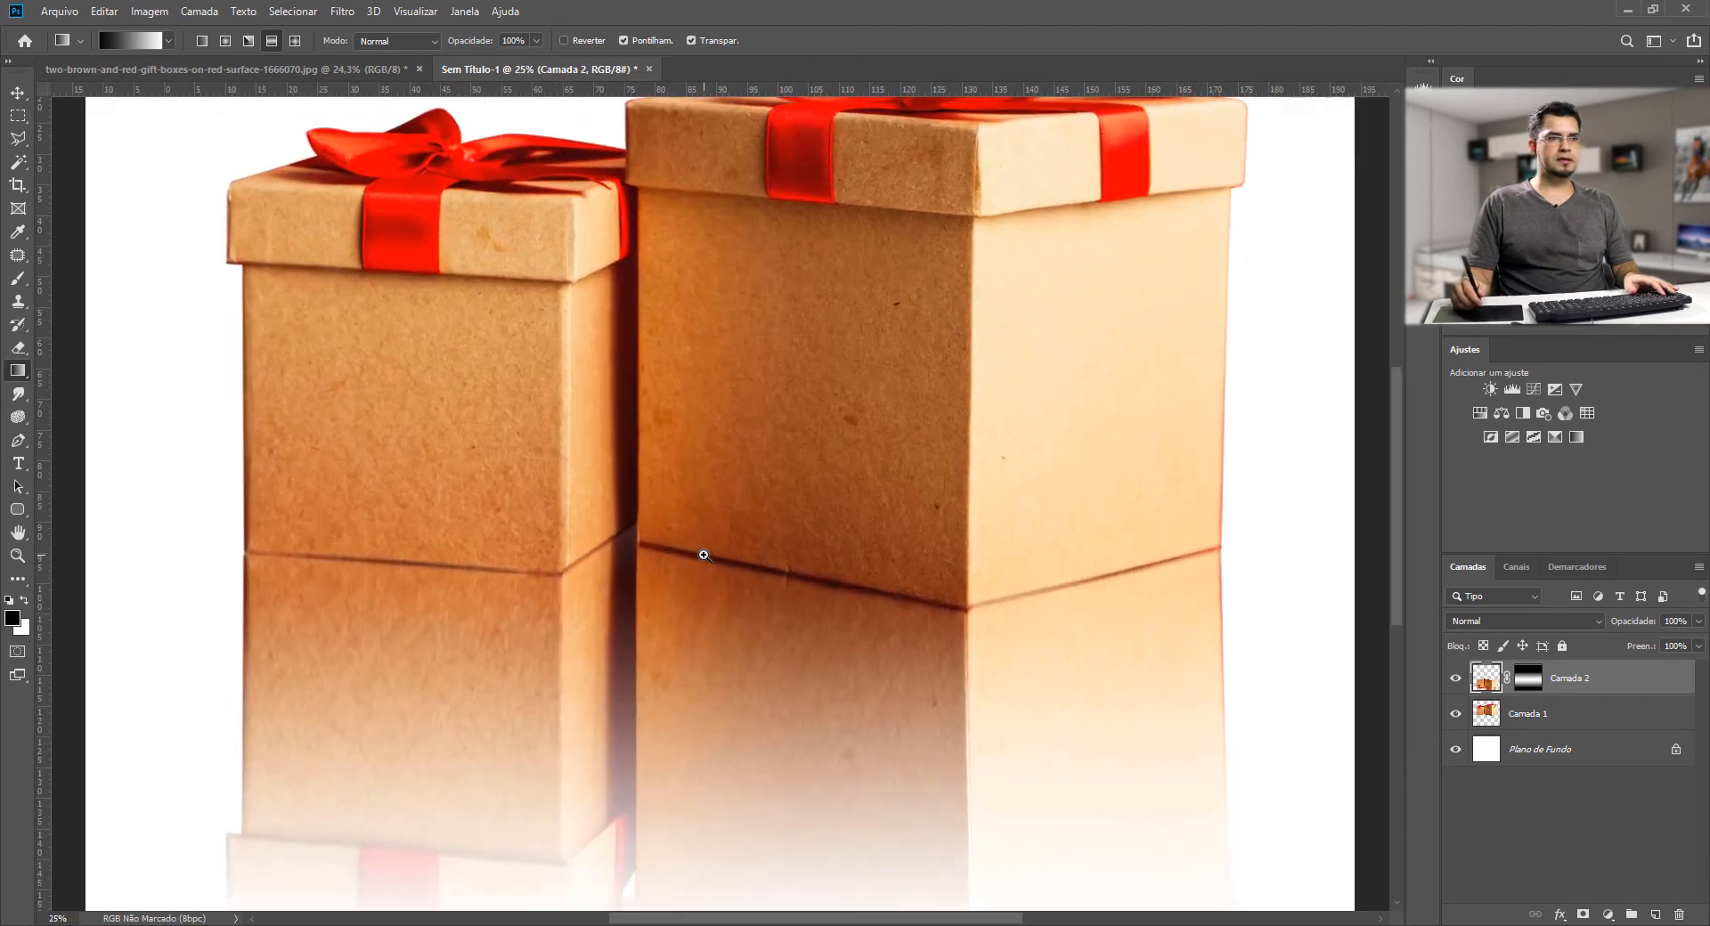
left_click(703, 556)
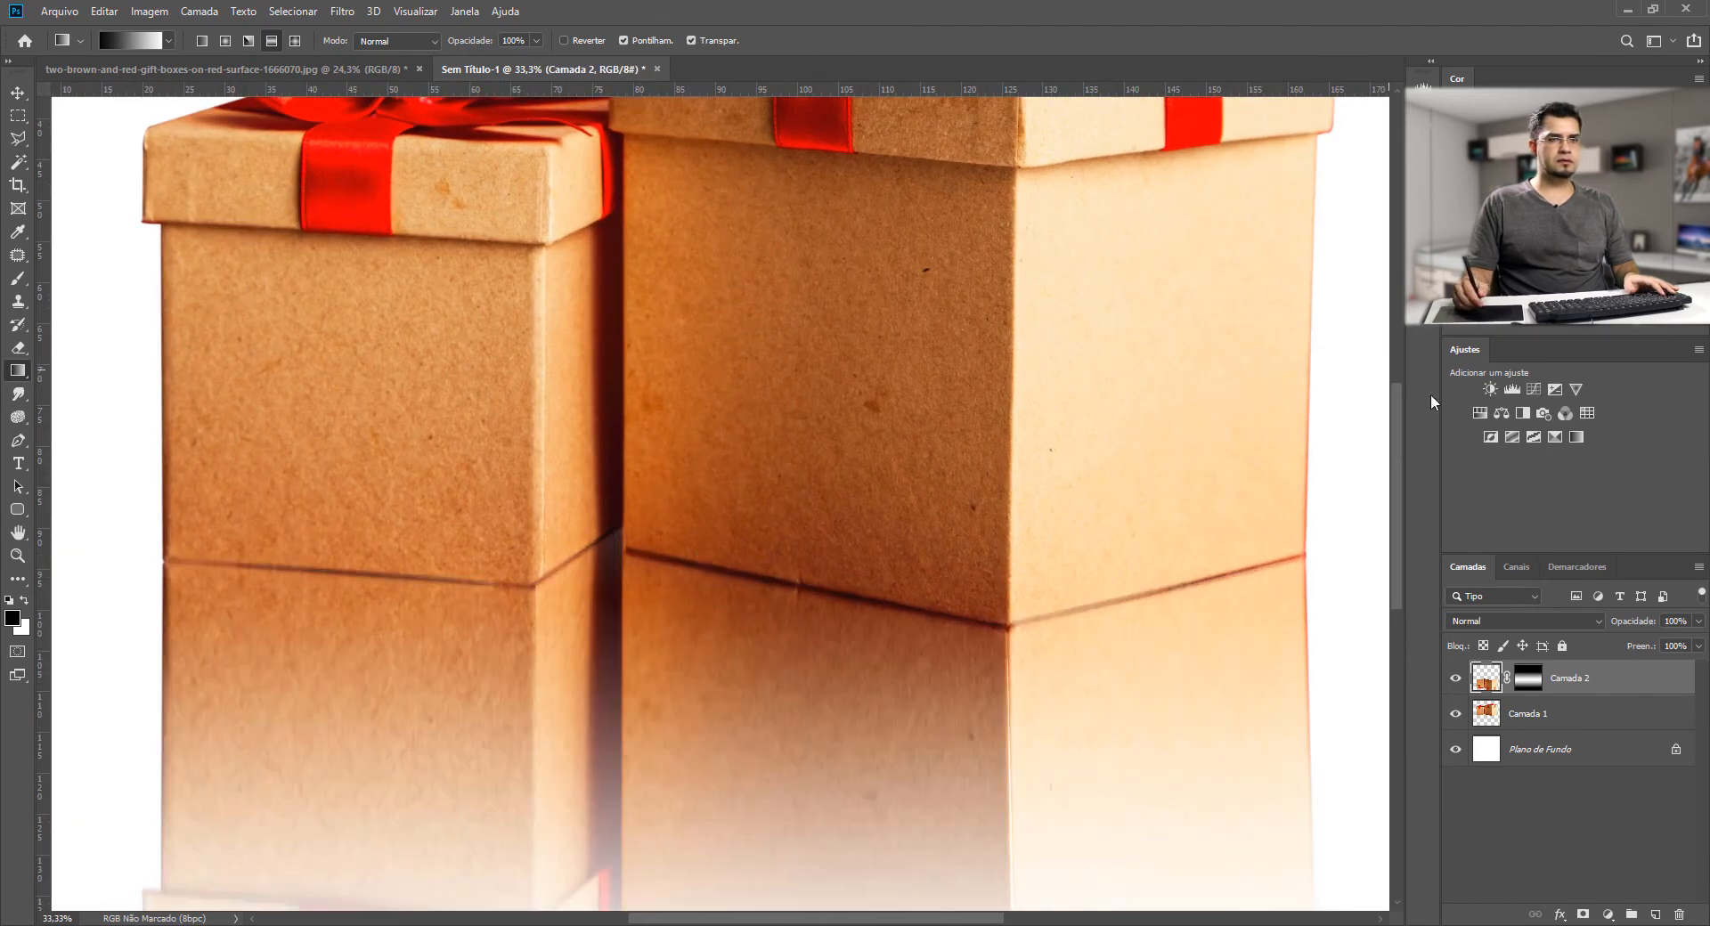
left_click_drag(1538, 681, 1537, 729)
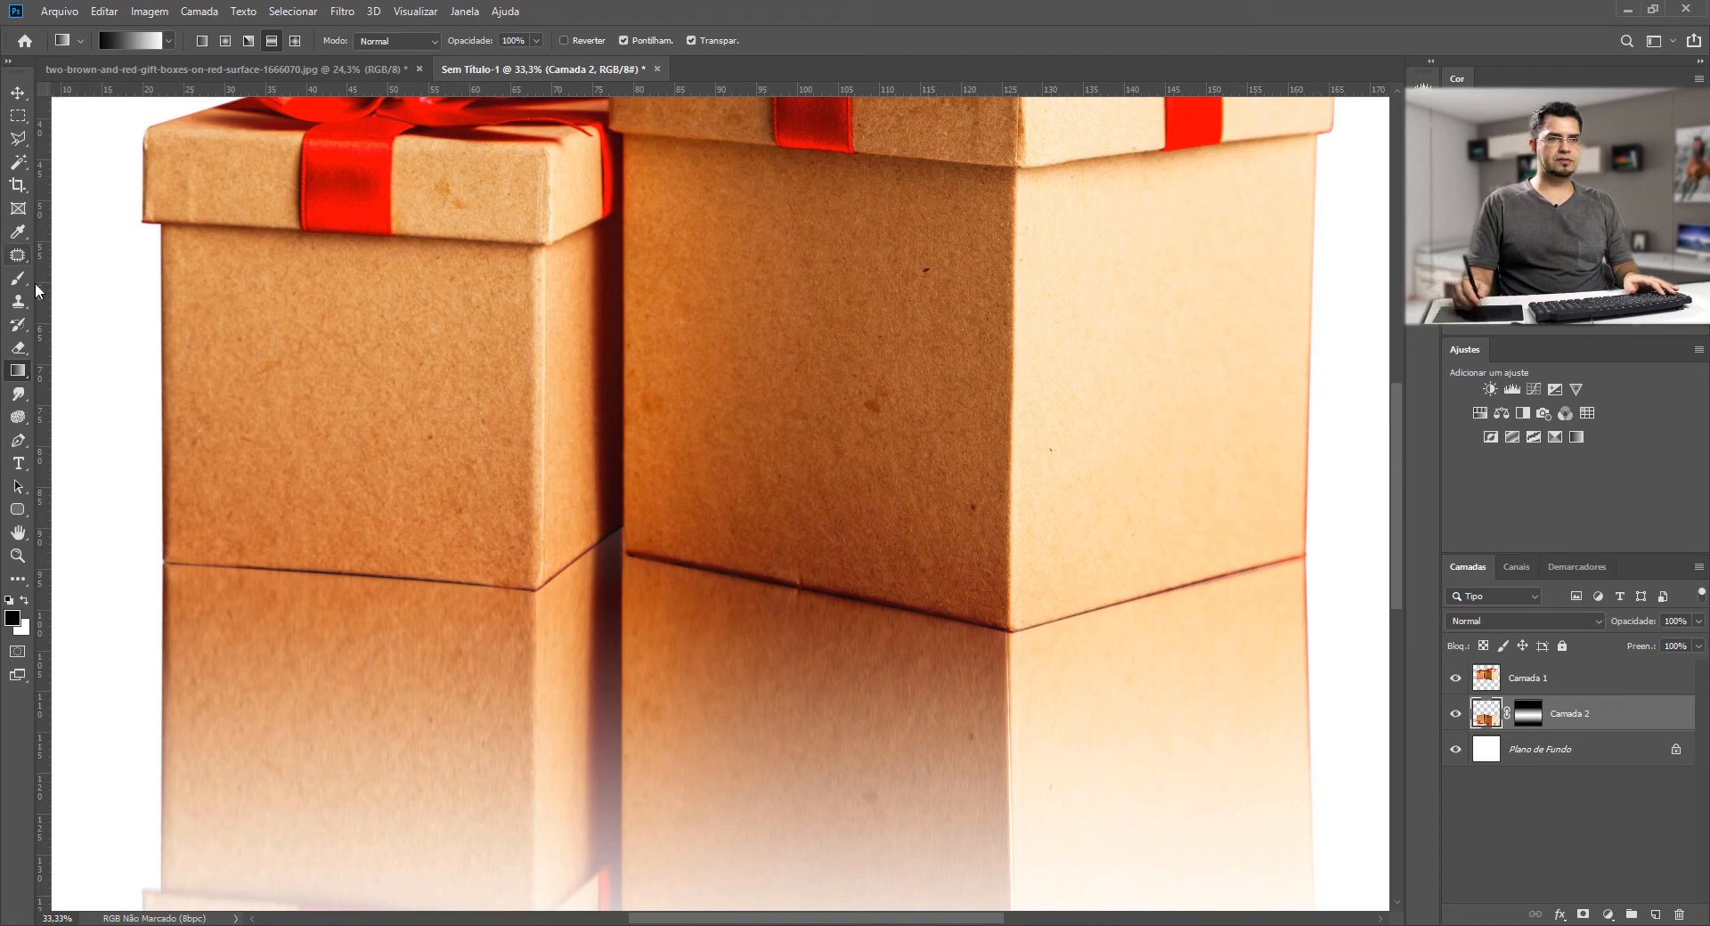
- Set up the Brush tool with a soft round tip, 0% hardness and a size of 80 px
key("b")
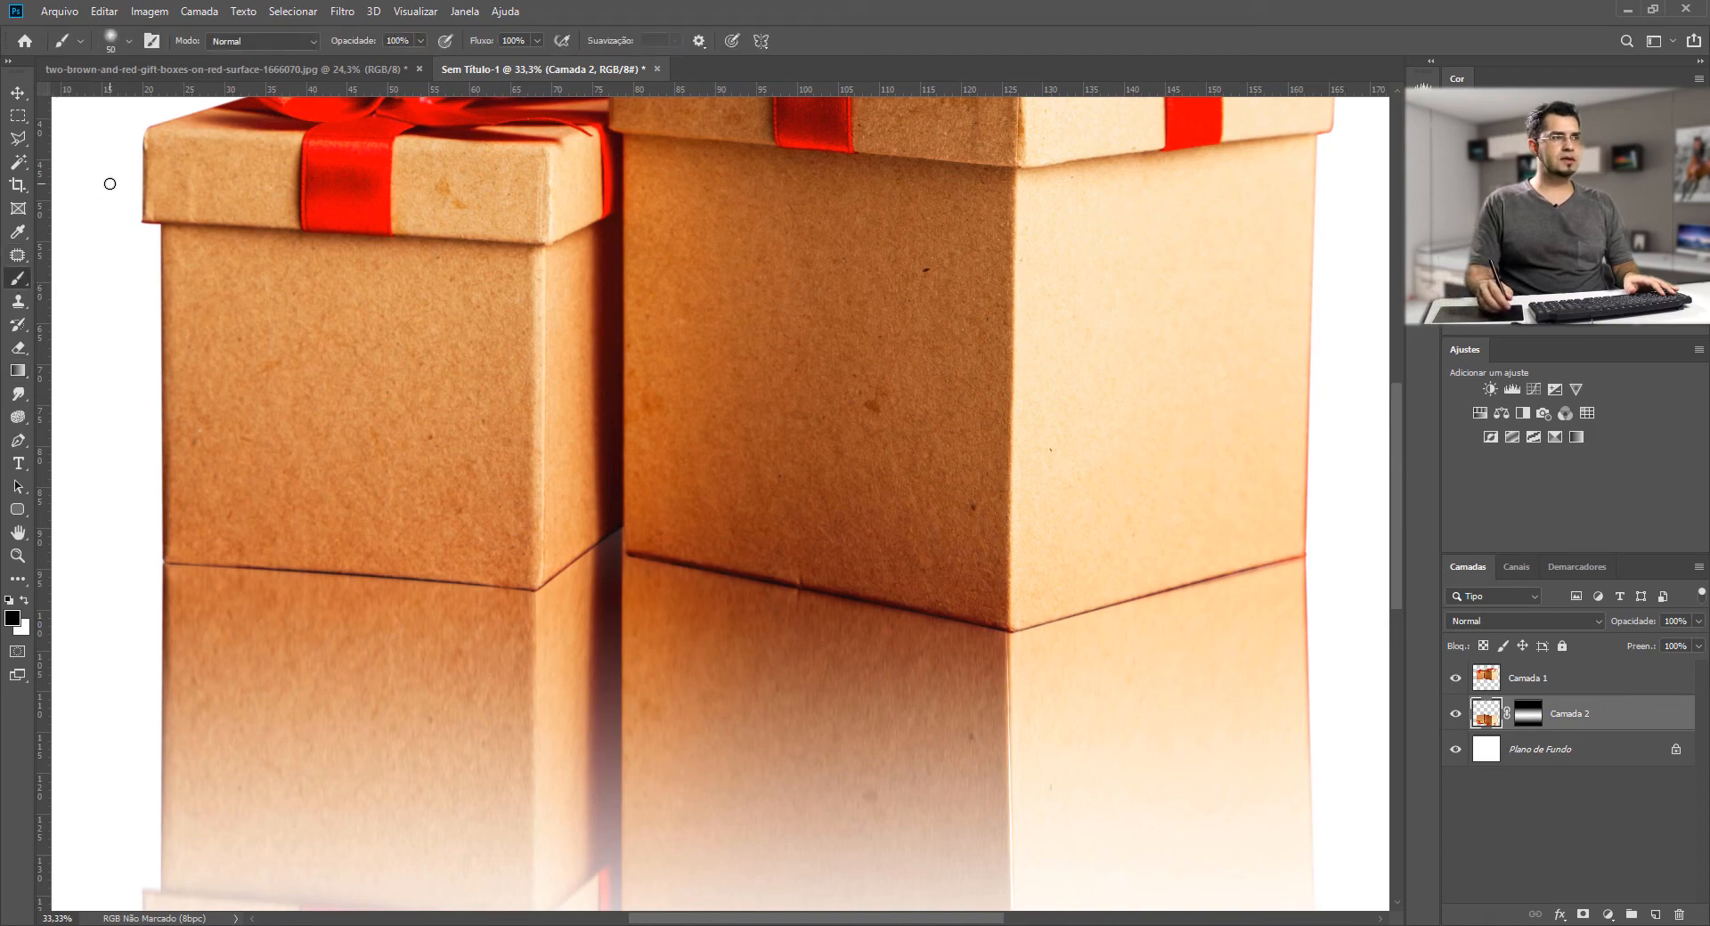
right_click(587, 580, "alt")
left_click_drag(564, 408, 547, 349)
right_click(488, 424)
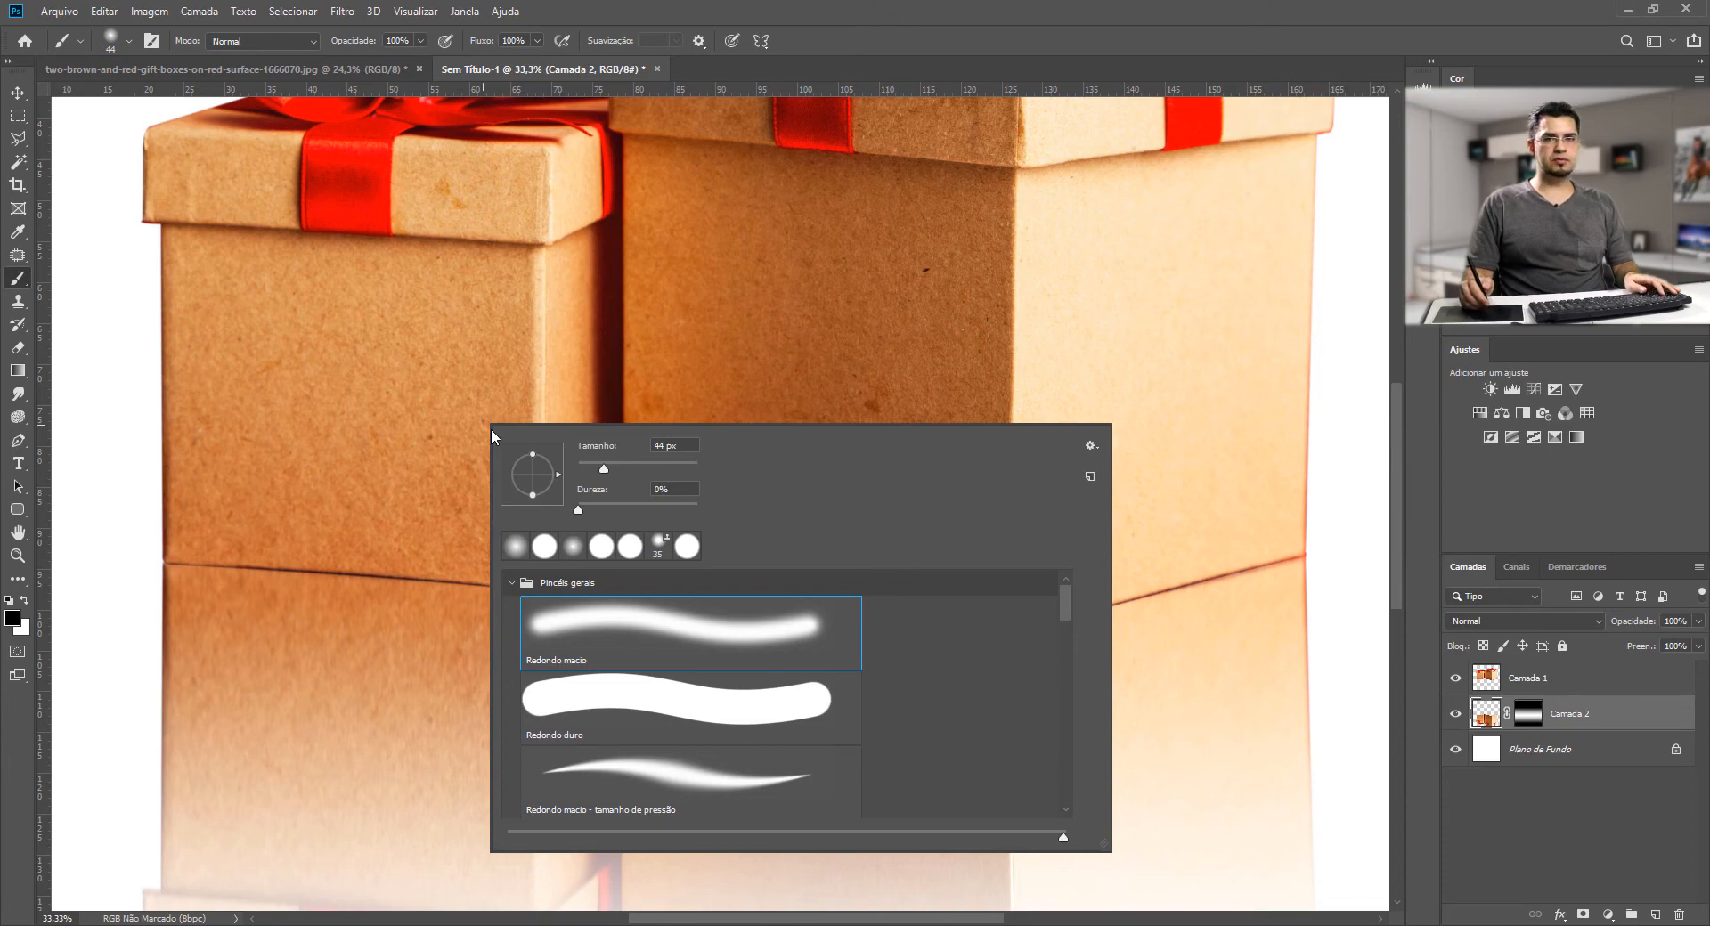
left_click(1078, 58)
key("bracketright")
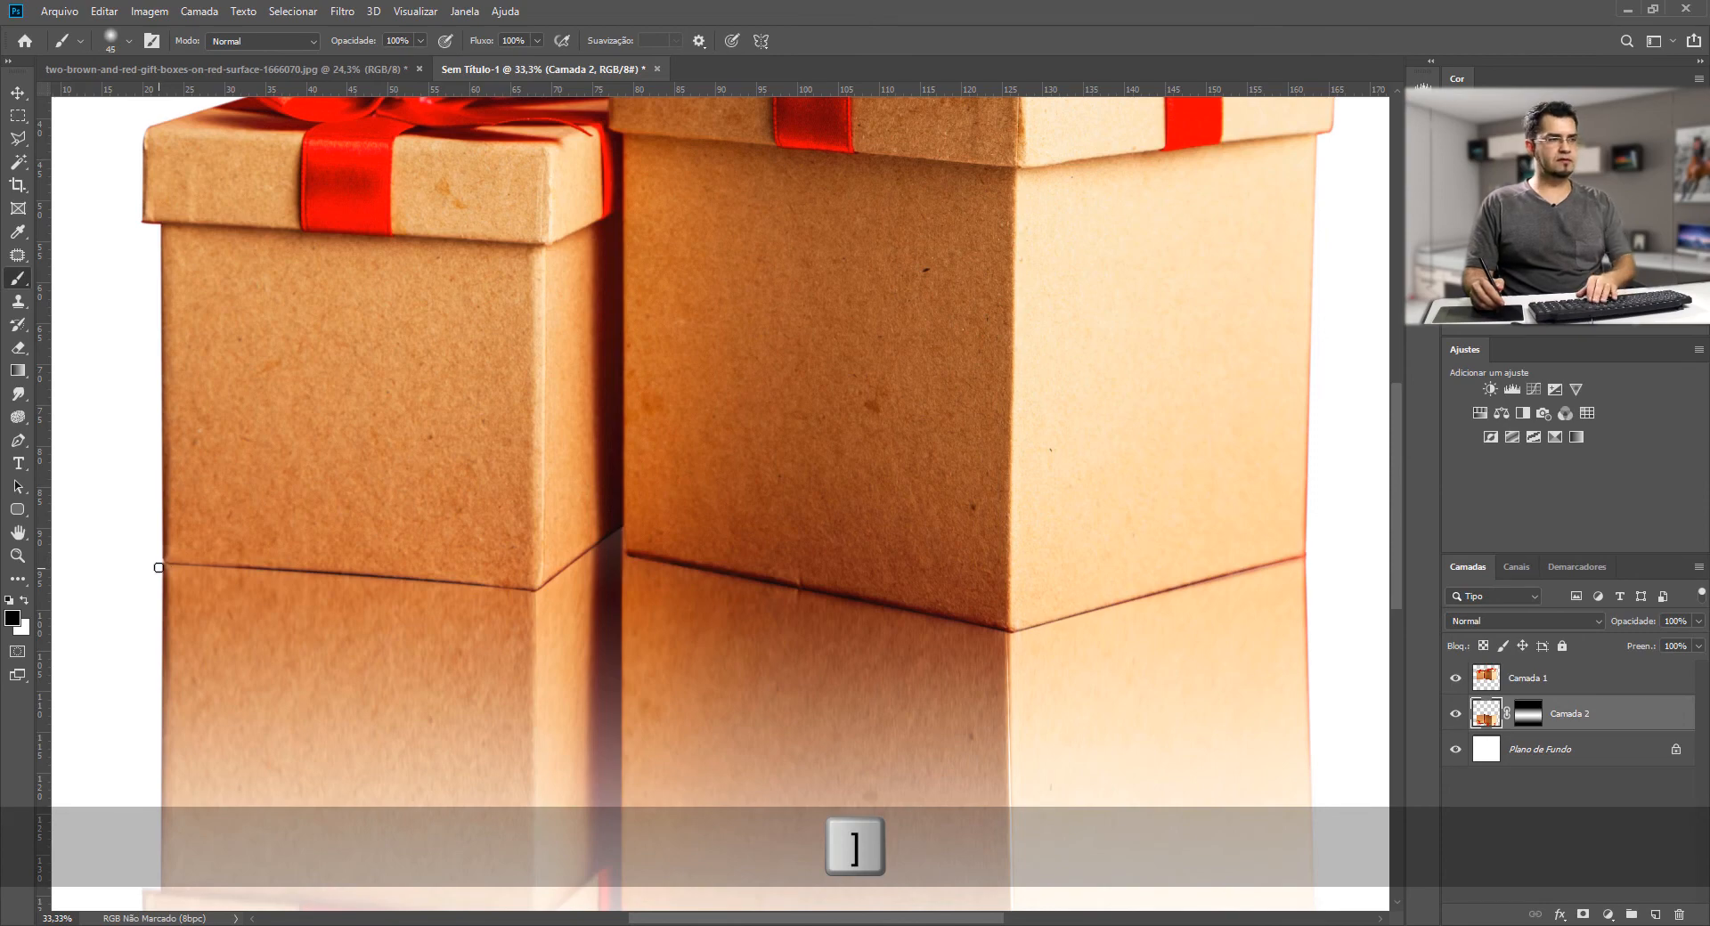
key("bracketright")
key("bracketright")
key("bracketright")
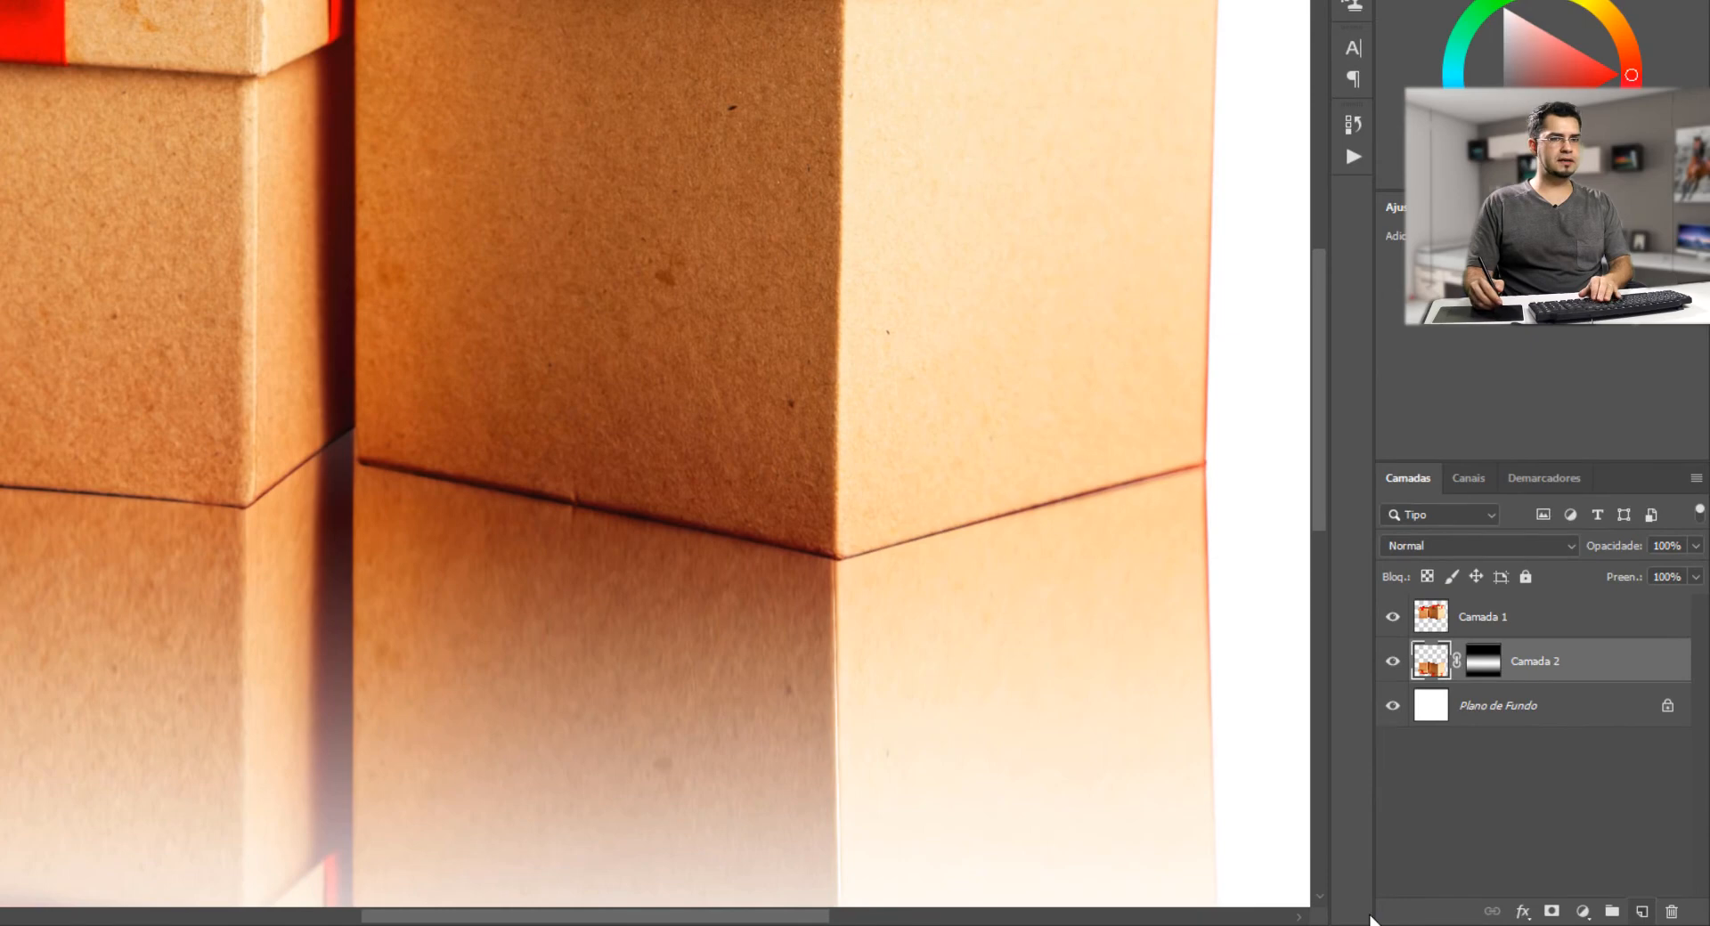
- Add a new layer above Camada 2 and paint straight black lines along the bottom edges of both boxes
left_click(1655, 915)
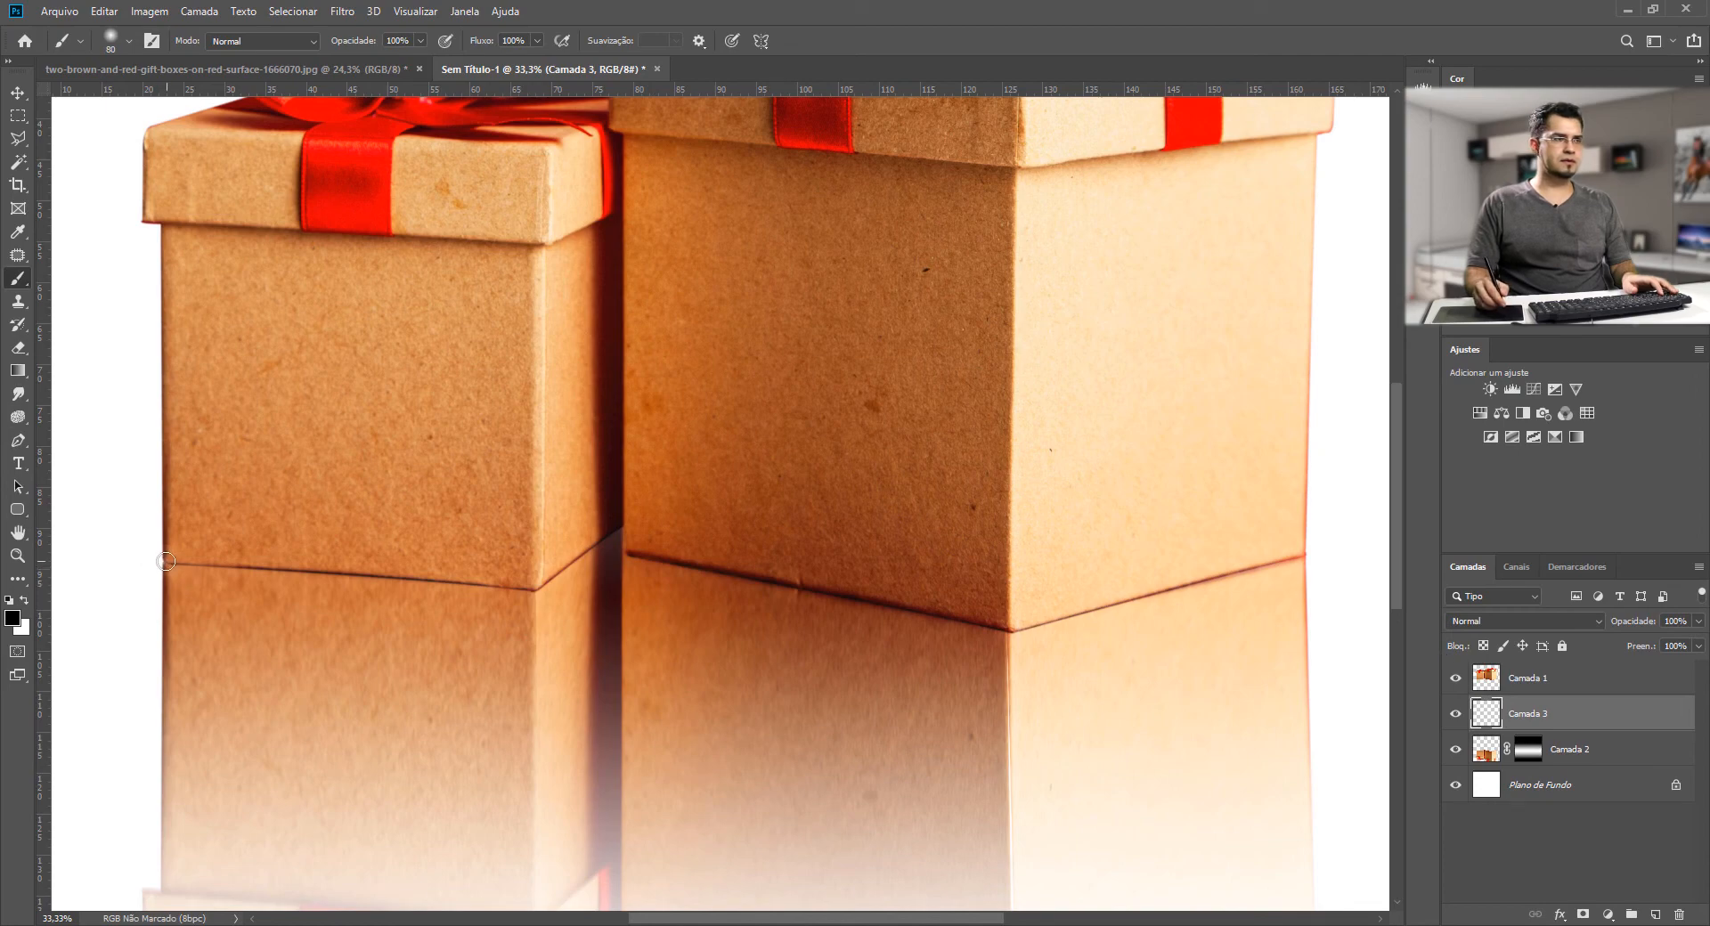
key("shift")
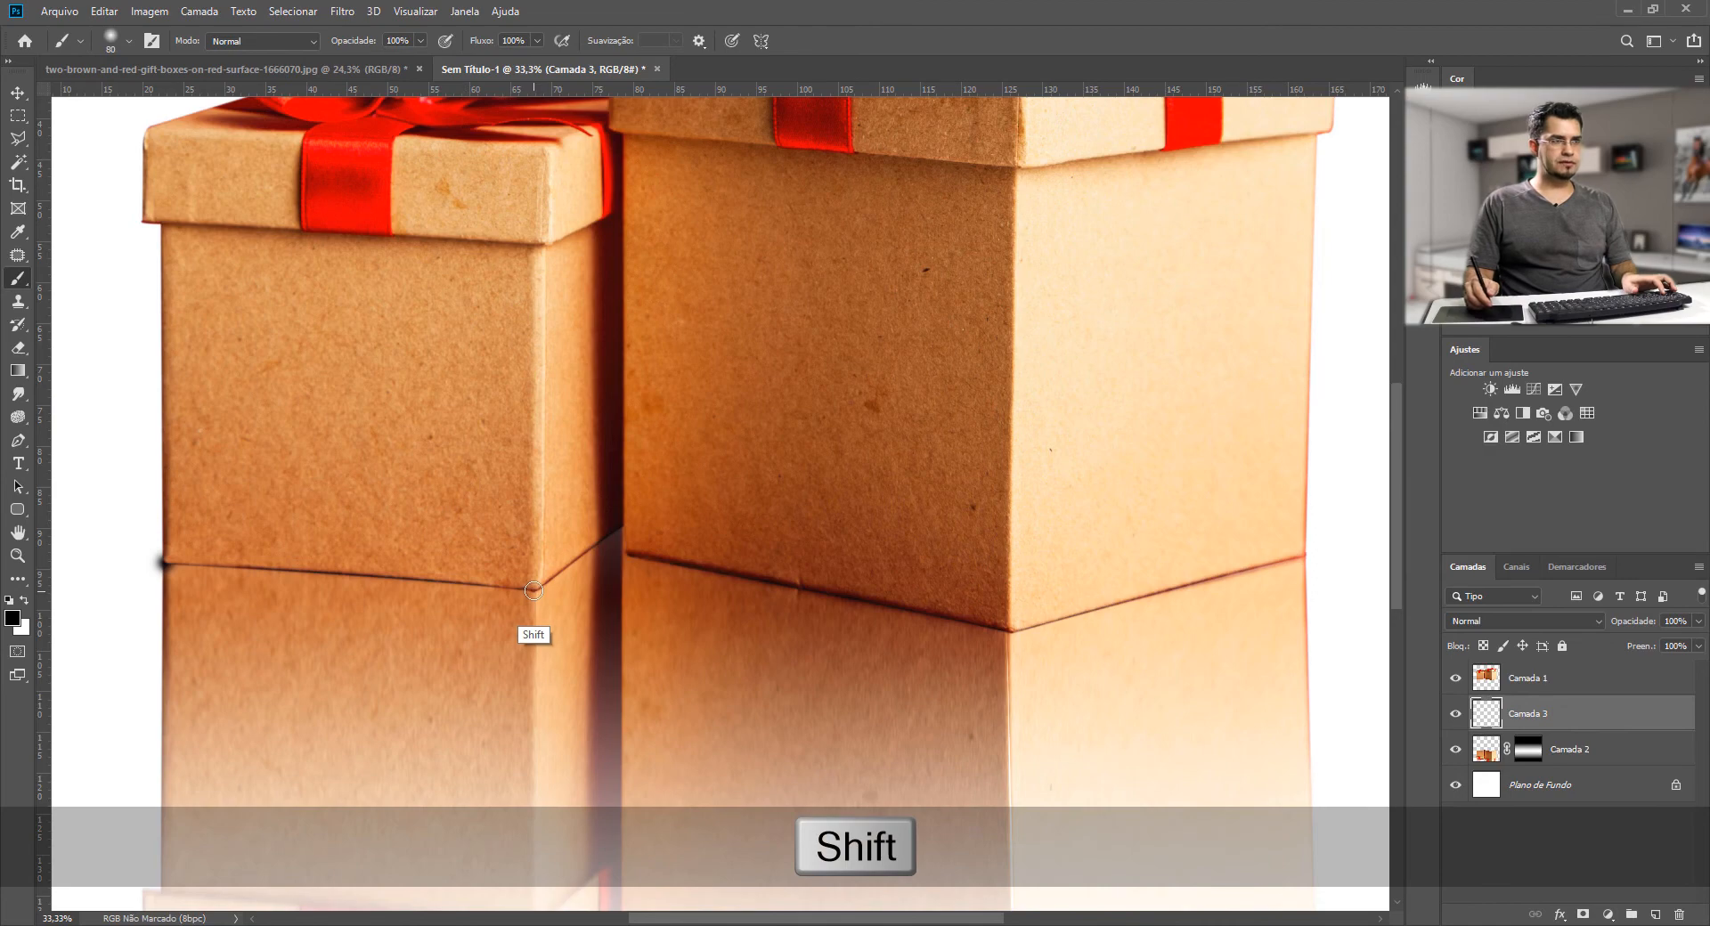
left_click(533, 591, "shift")
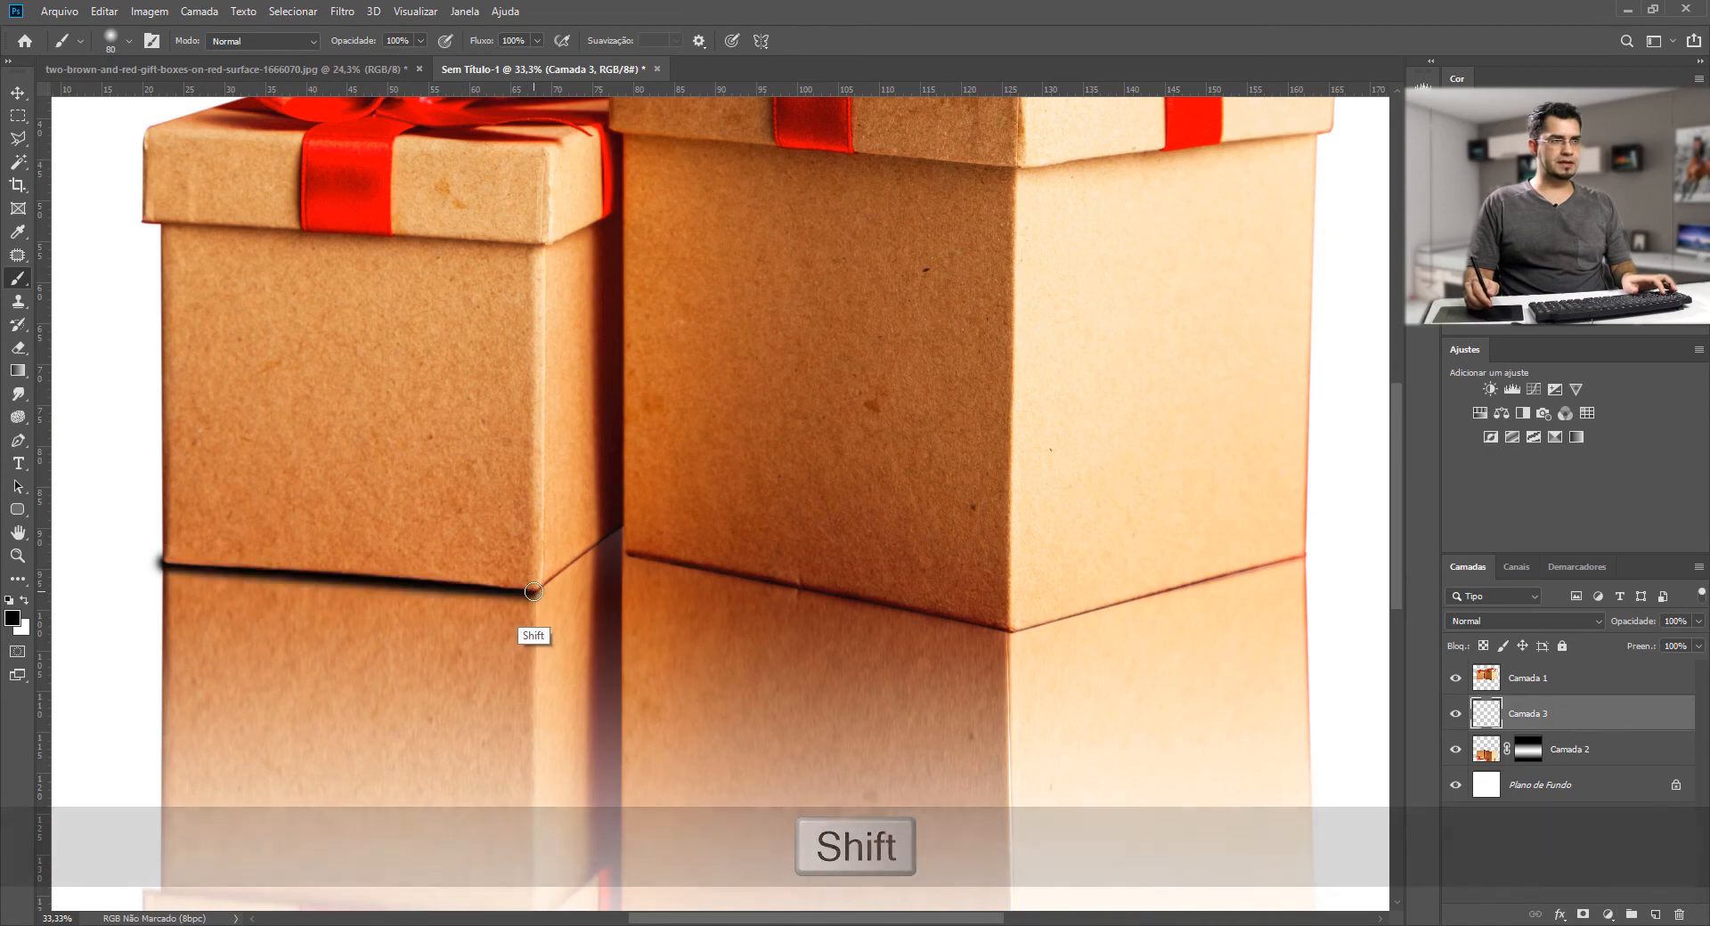
left_click(626, 524, "shift")
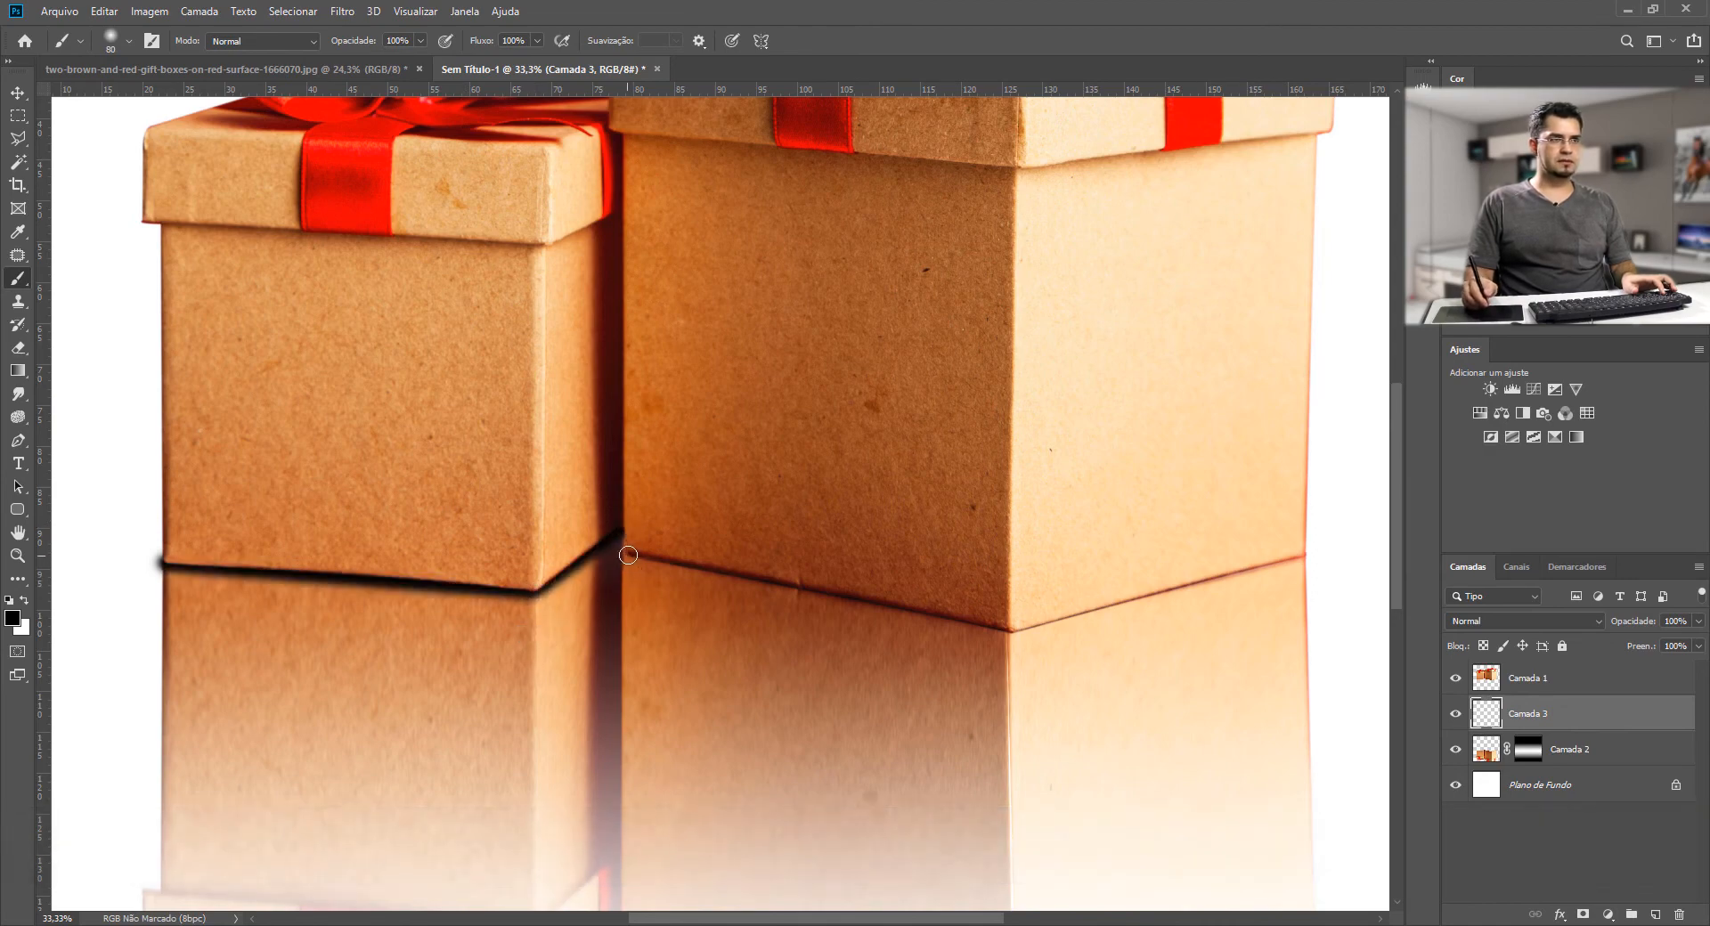
key("shift")
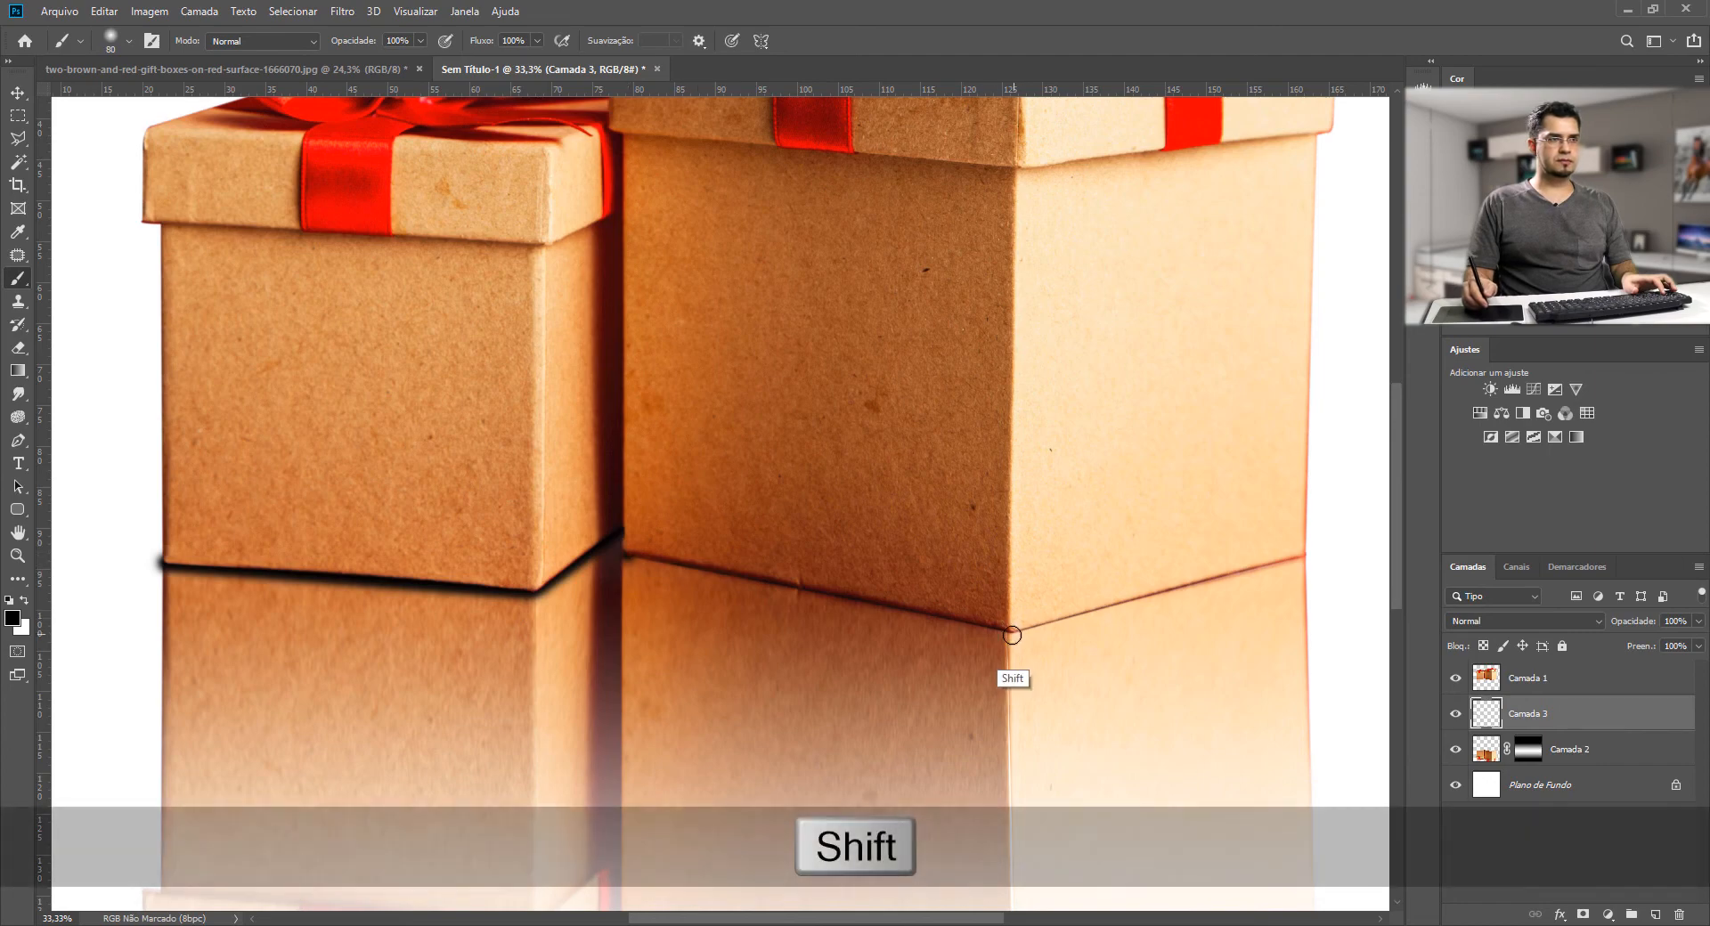
left_click(1012, 634, "shift")
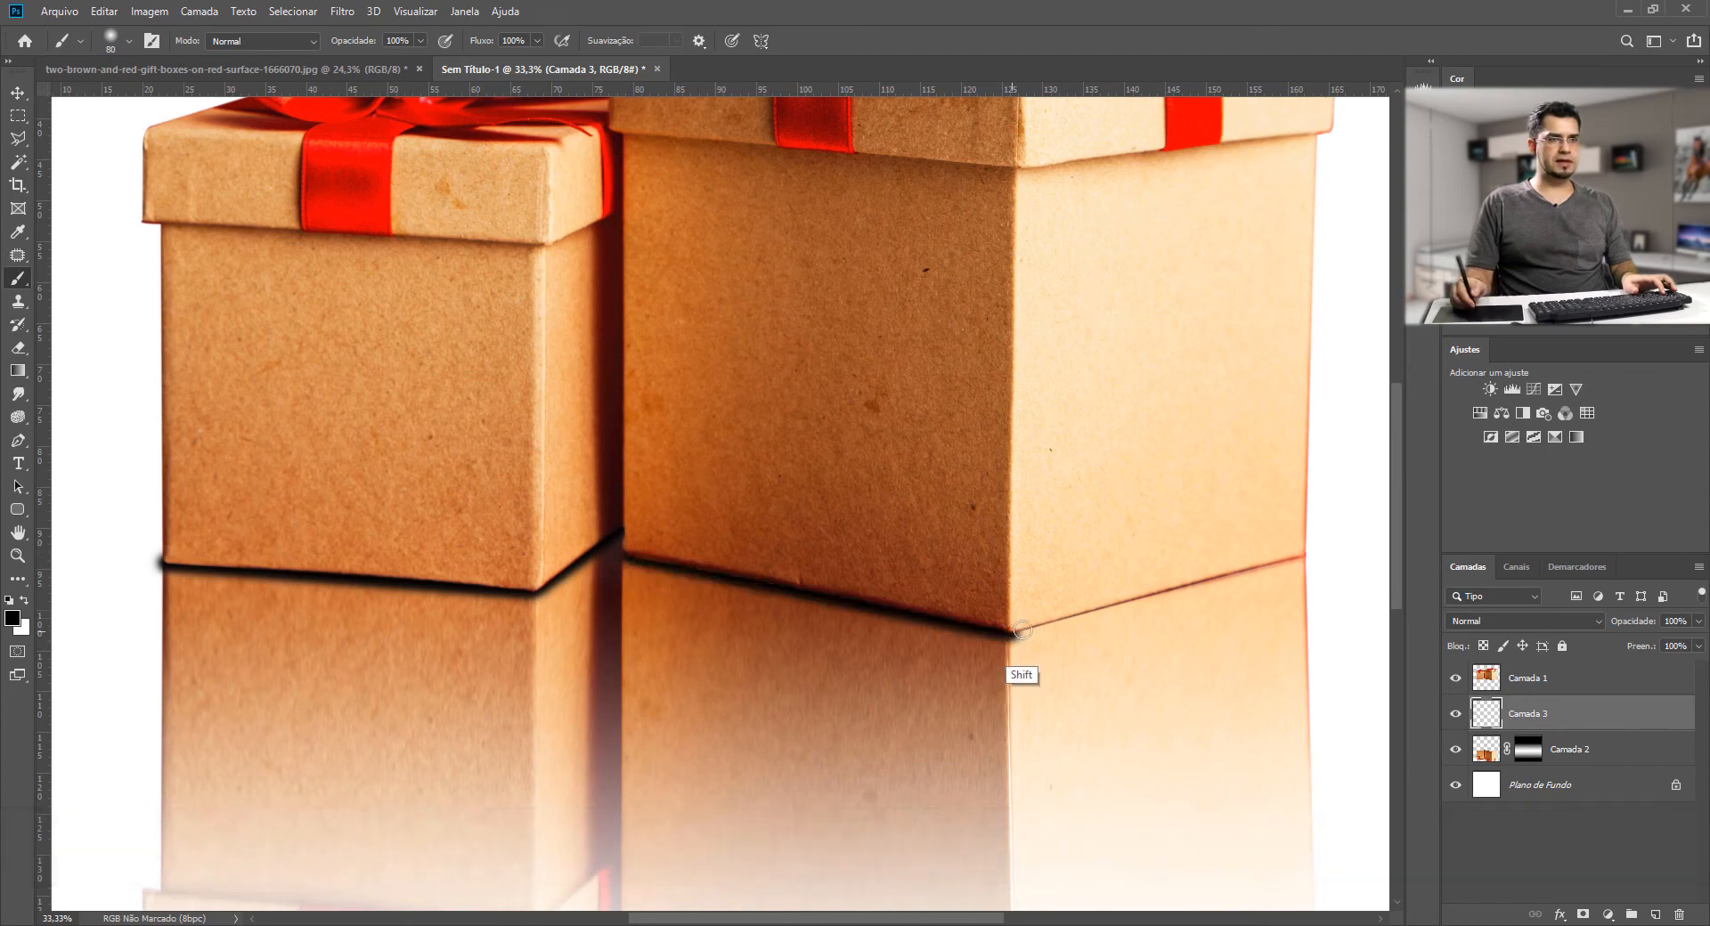
left_click(1303, 558, "shift")
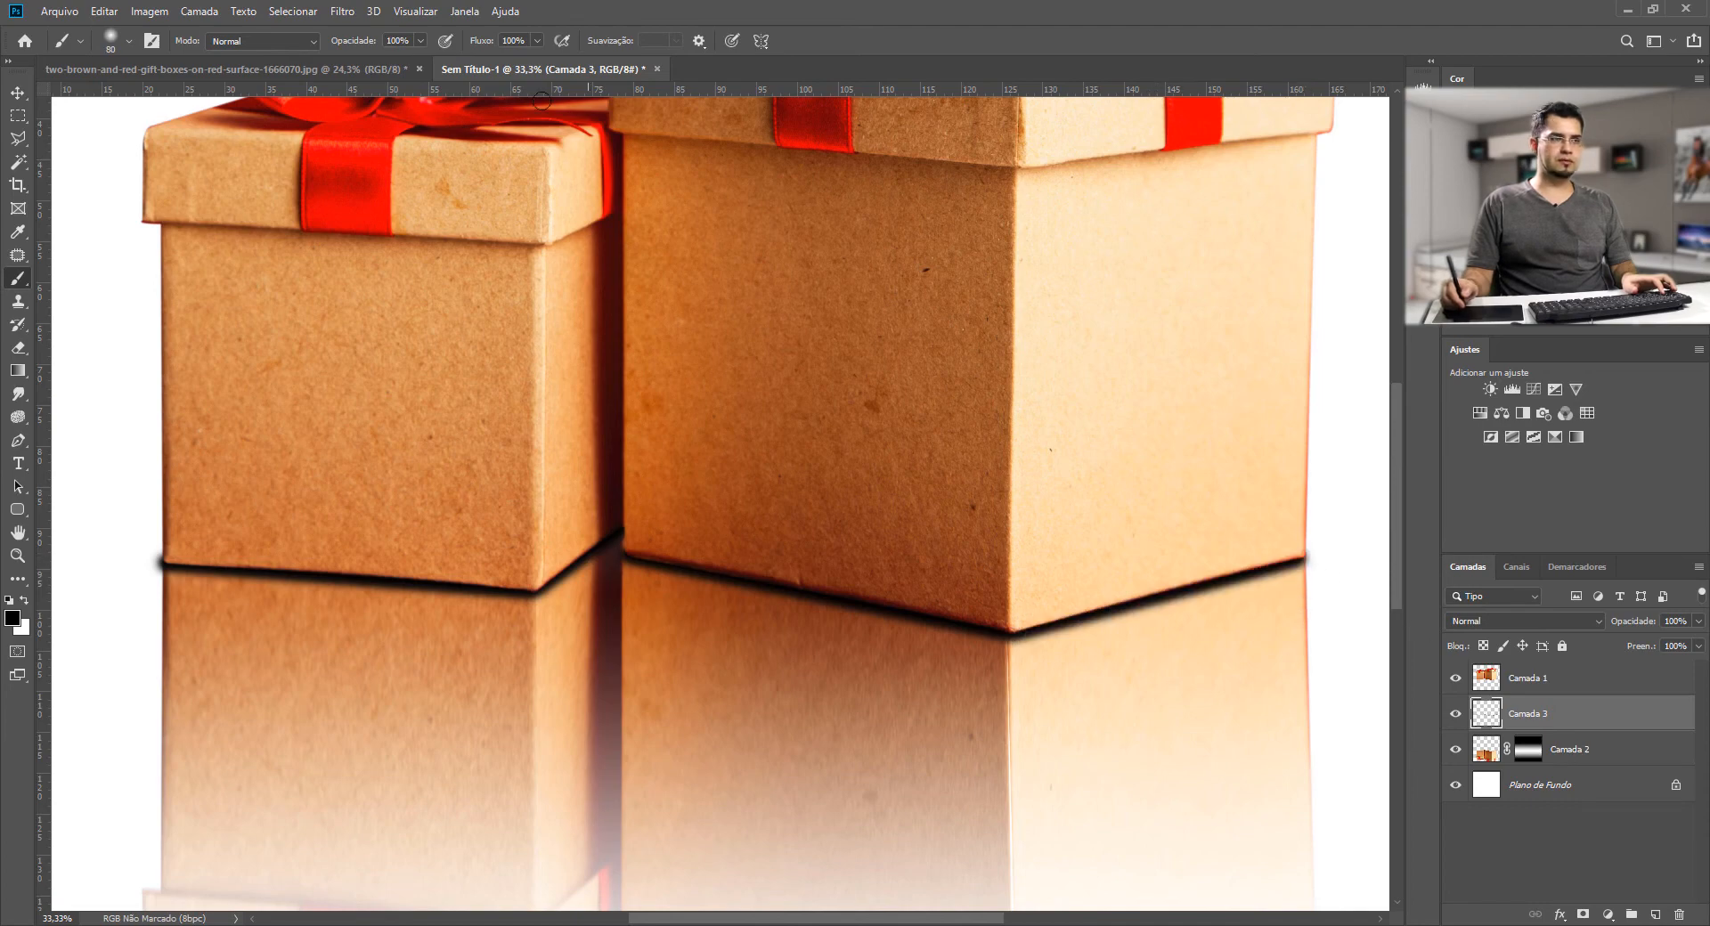
- Apply a Motion Blur to the painted shadow lines with a 0° angle and a distance of 155 pixels
left_click(343, 11)
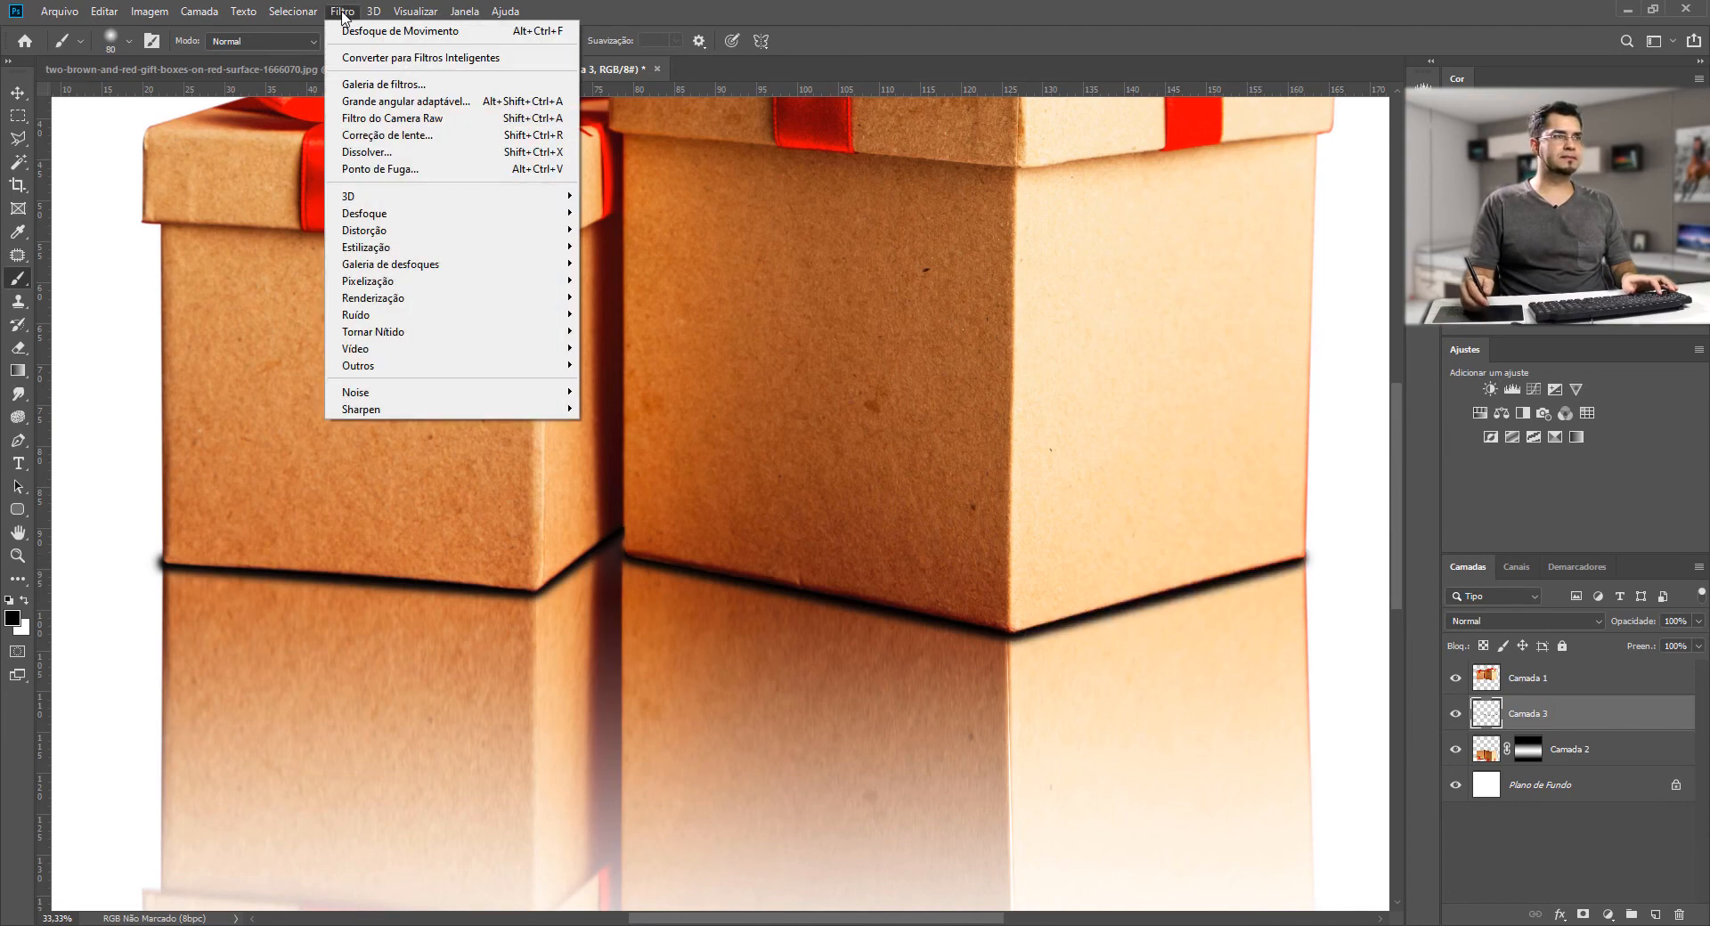
mouse_move(432, 219)
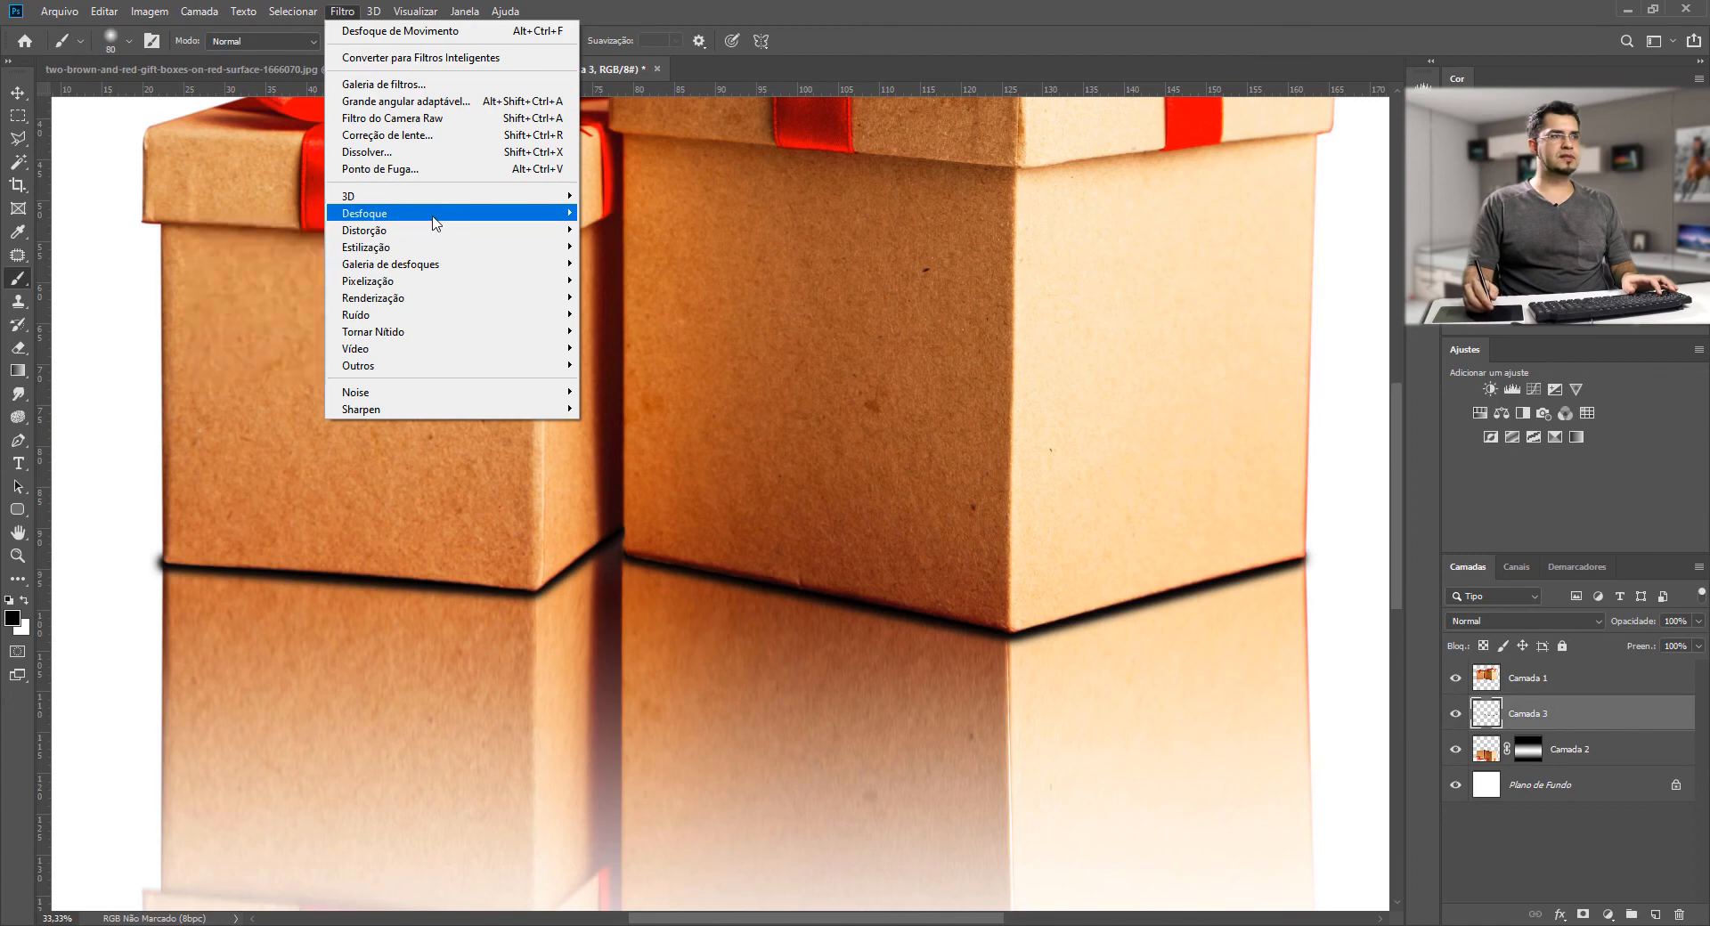
left_click(259, 280)
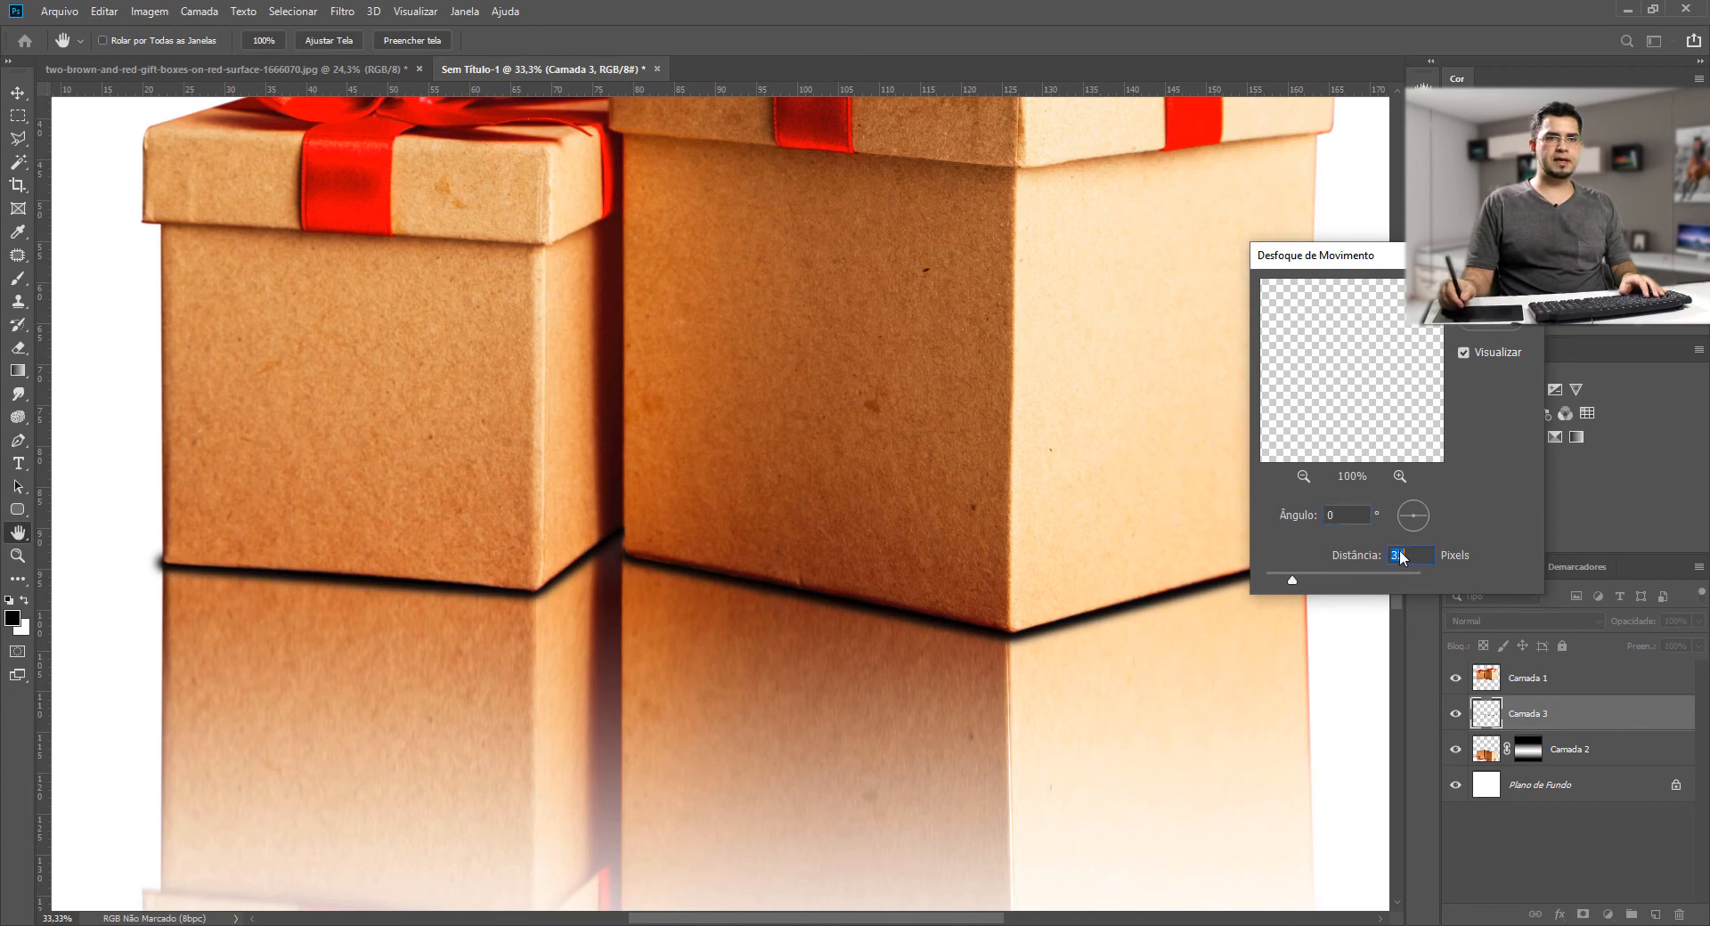
key("ctrl+minus")
key("ctrl+0")
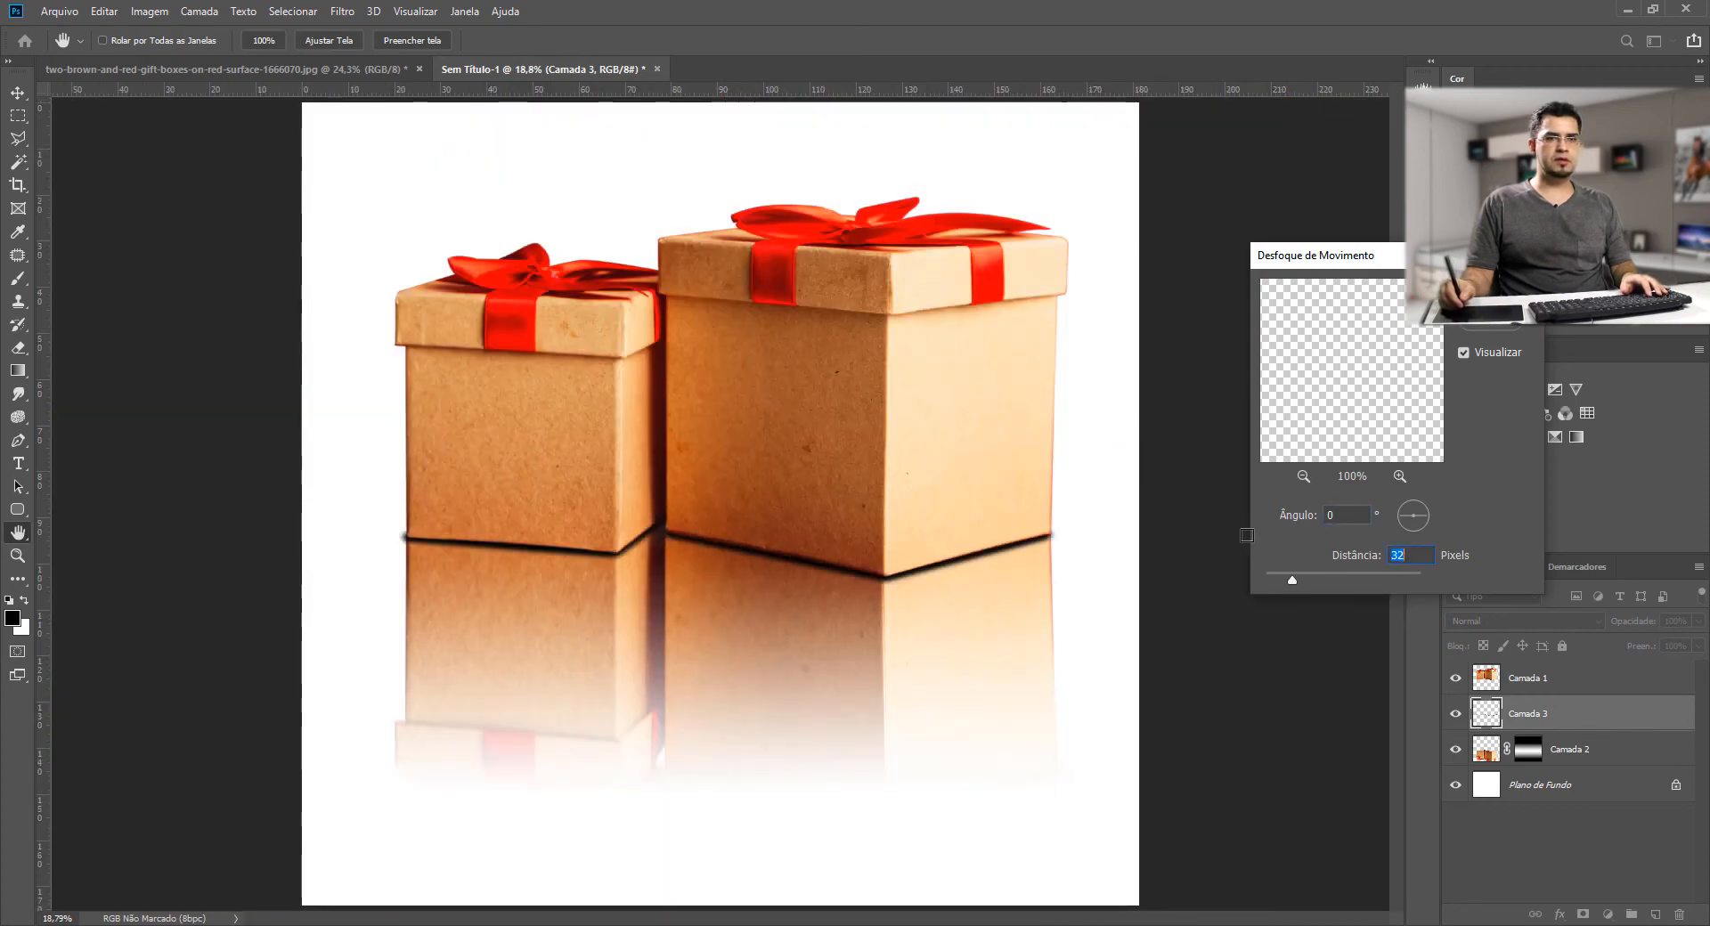
left_click_drag(1303, 580, 1326, 580)
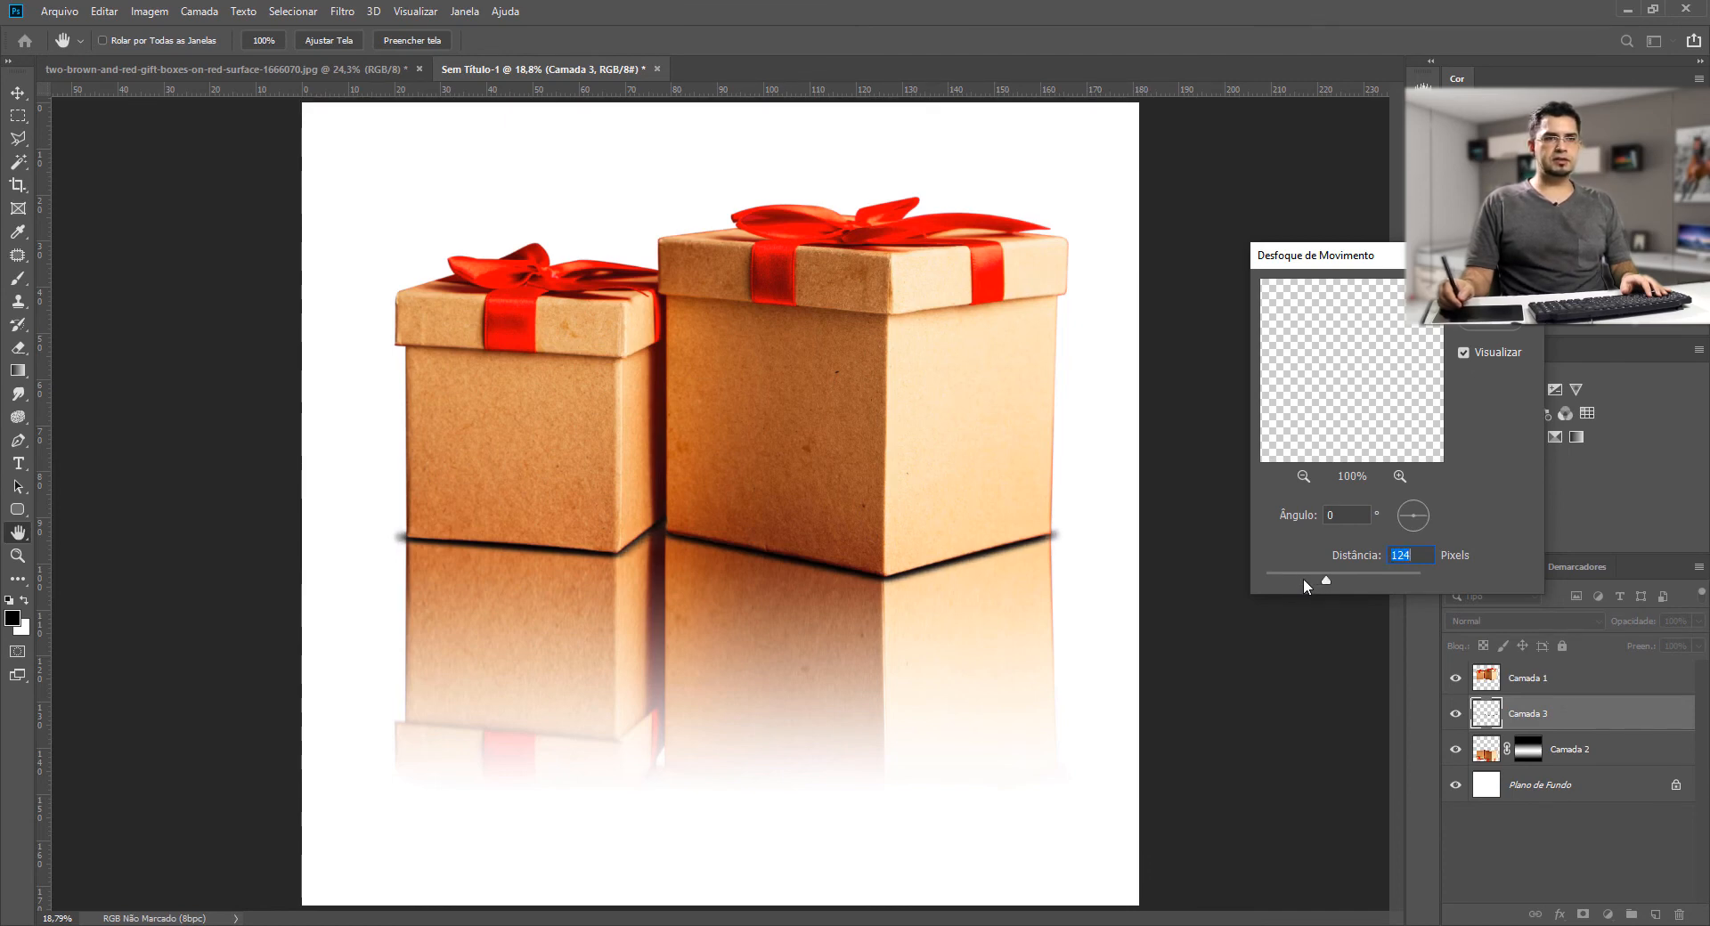
left_click_drag(1326, 580, 1334, 580)
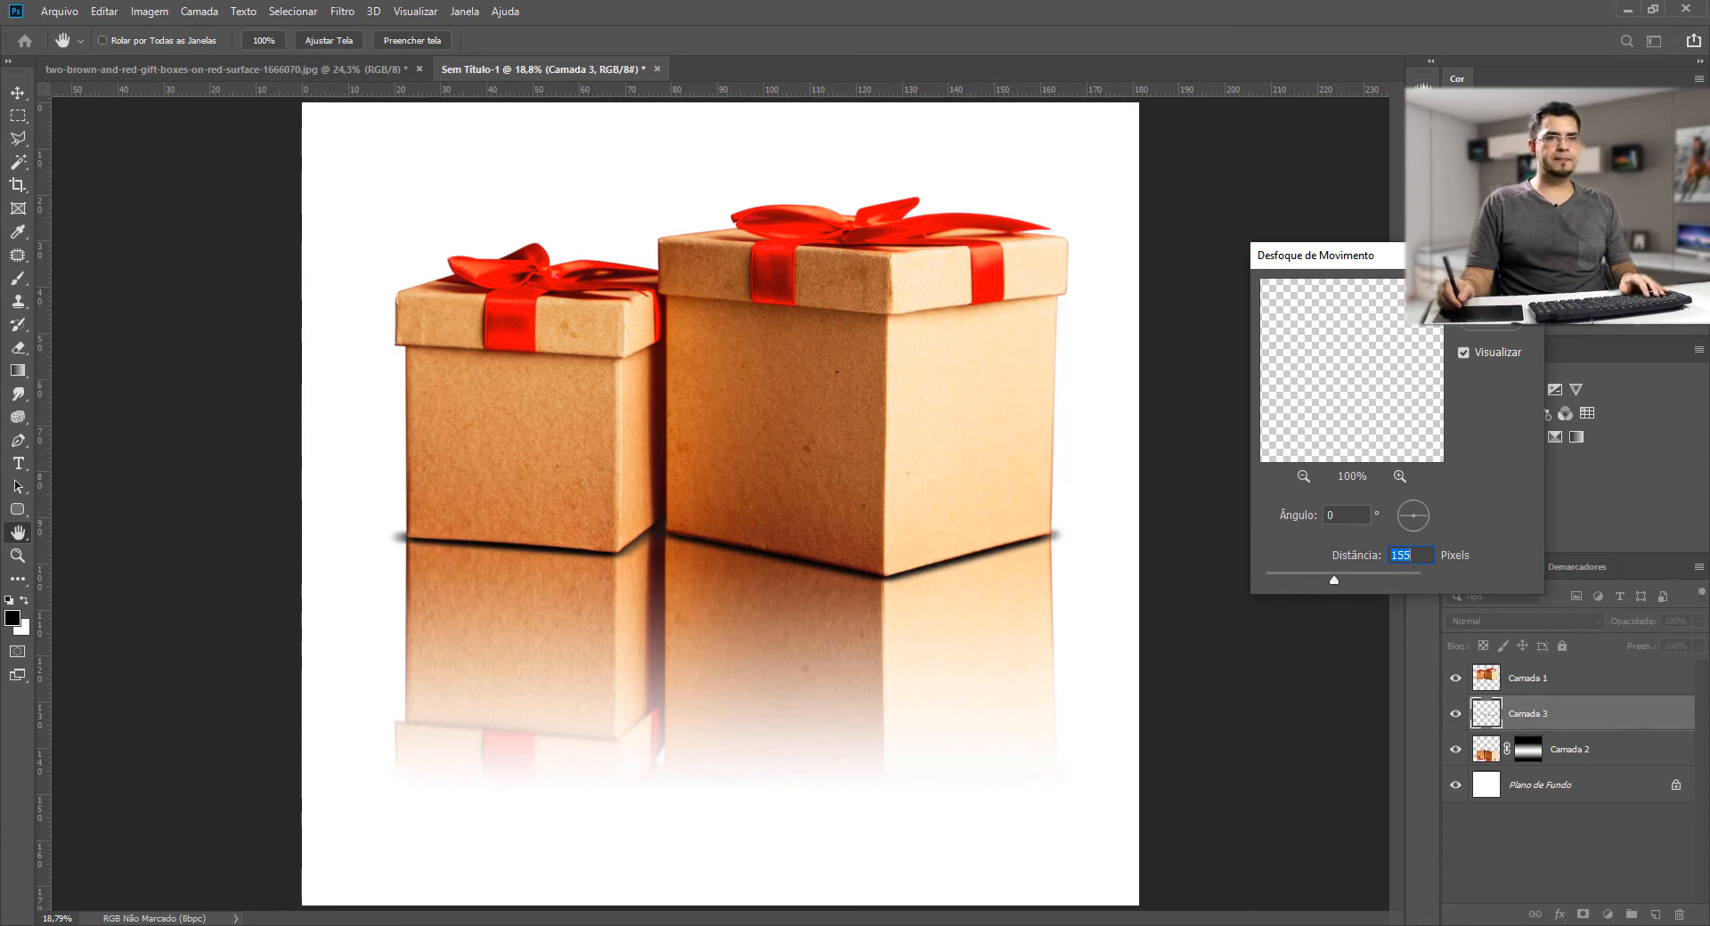
key("Return")
key("b")
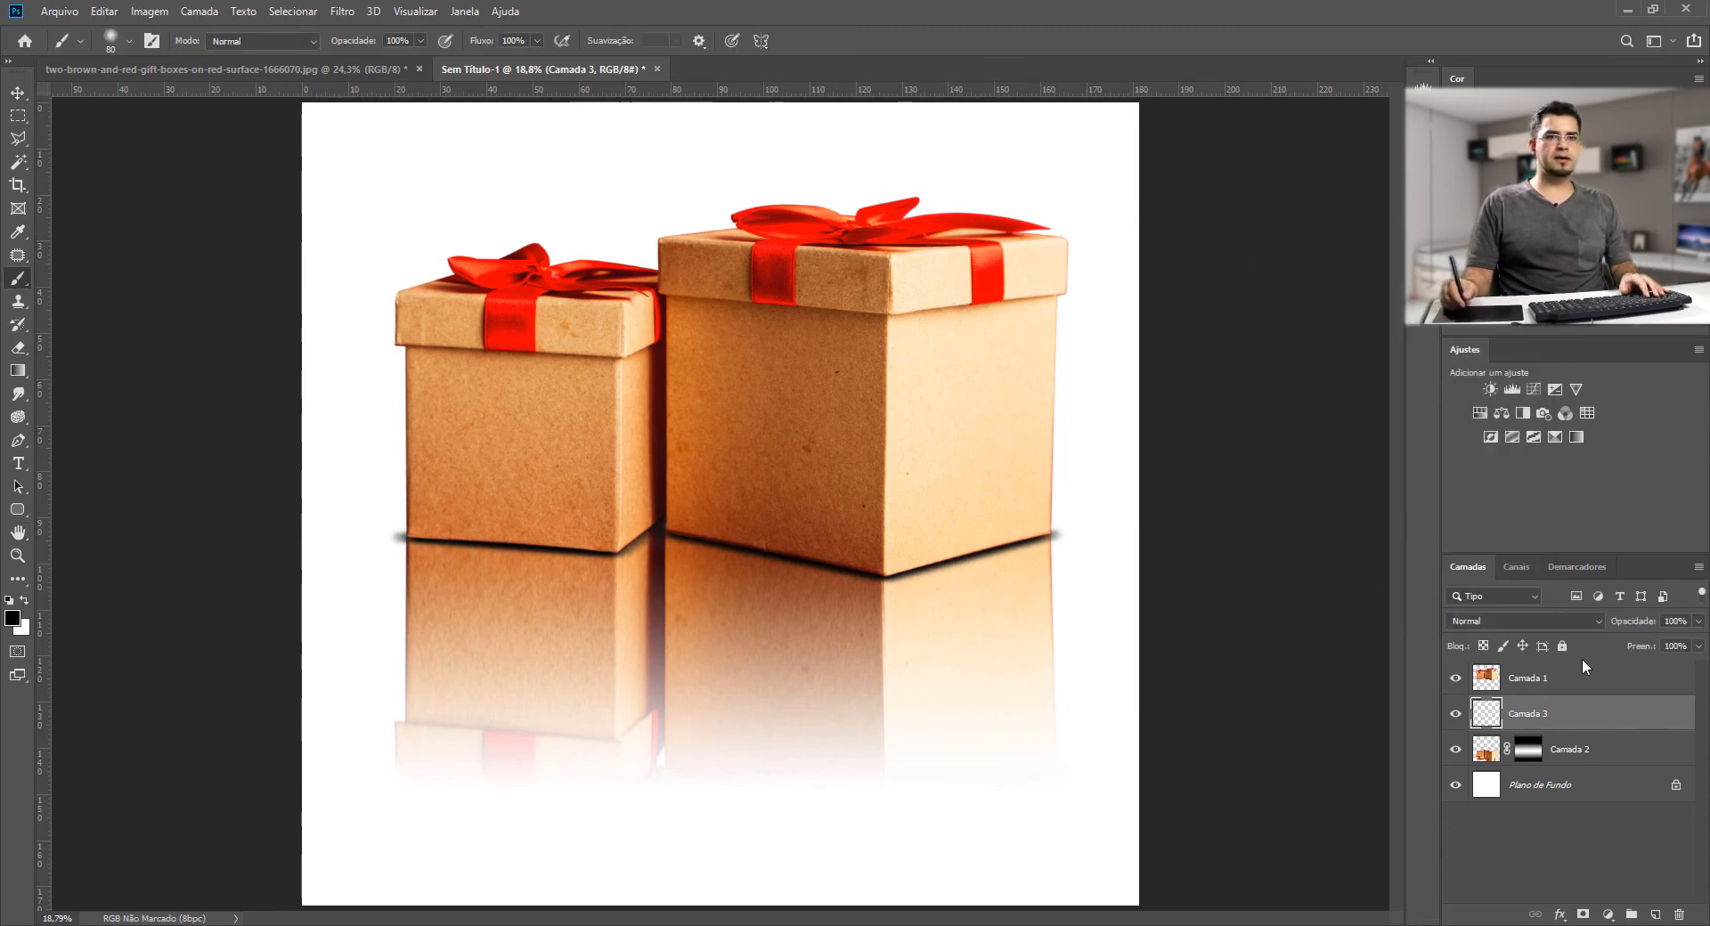
- Lower the opacity of shadow layer Camada 3 to 42% and inspect the bases of the boxes up close
mouse_move(1634, 623)
left_mouse_down()
mouse_move(1602, 629)
mouse_move(1618, 631)
left_mouse_up()
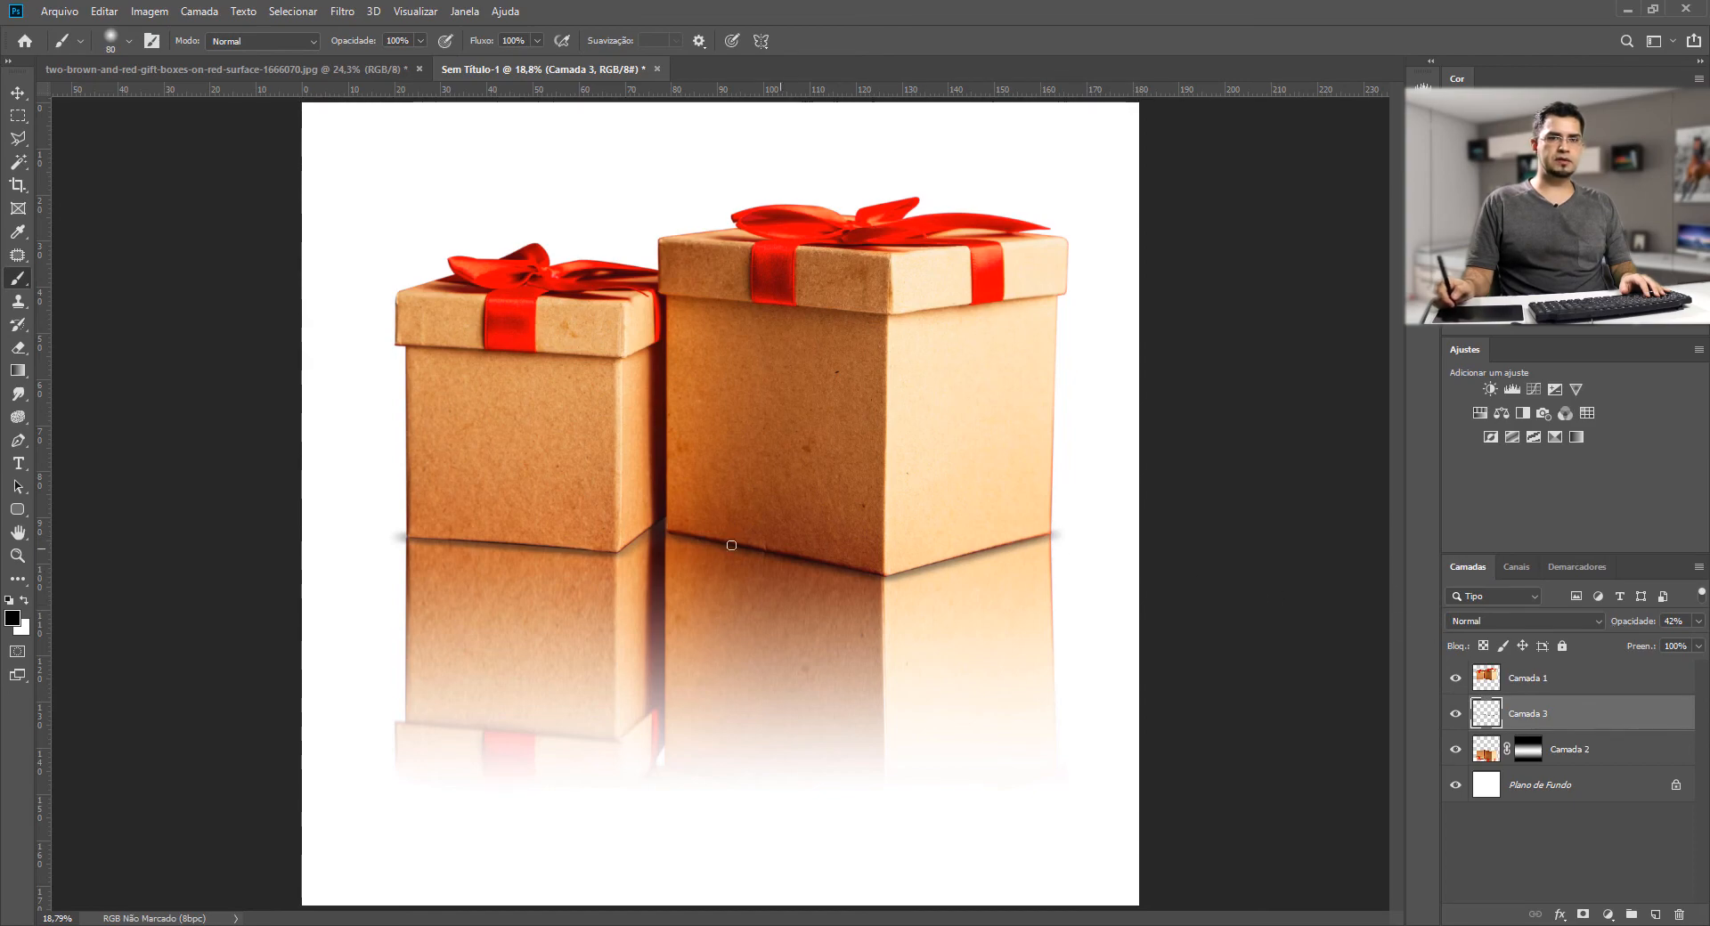
left_click_drag(658, 541, 729, 530)
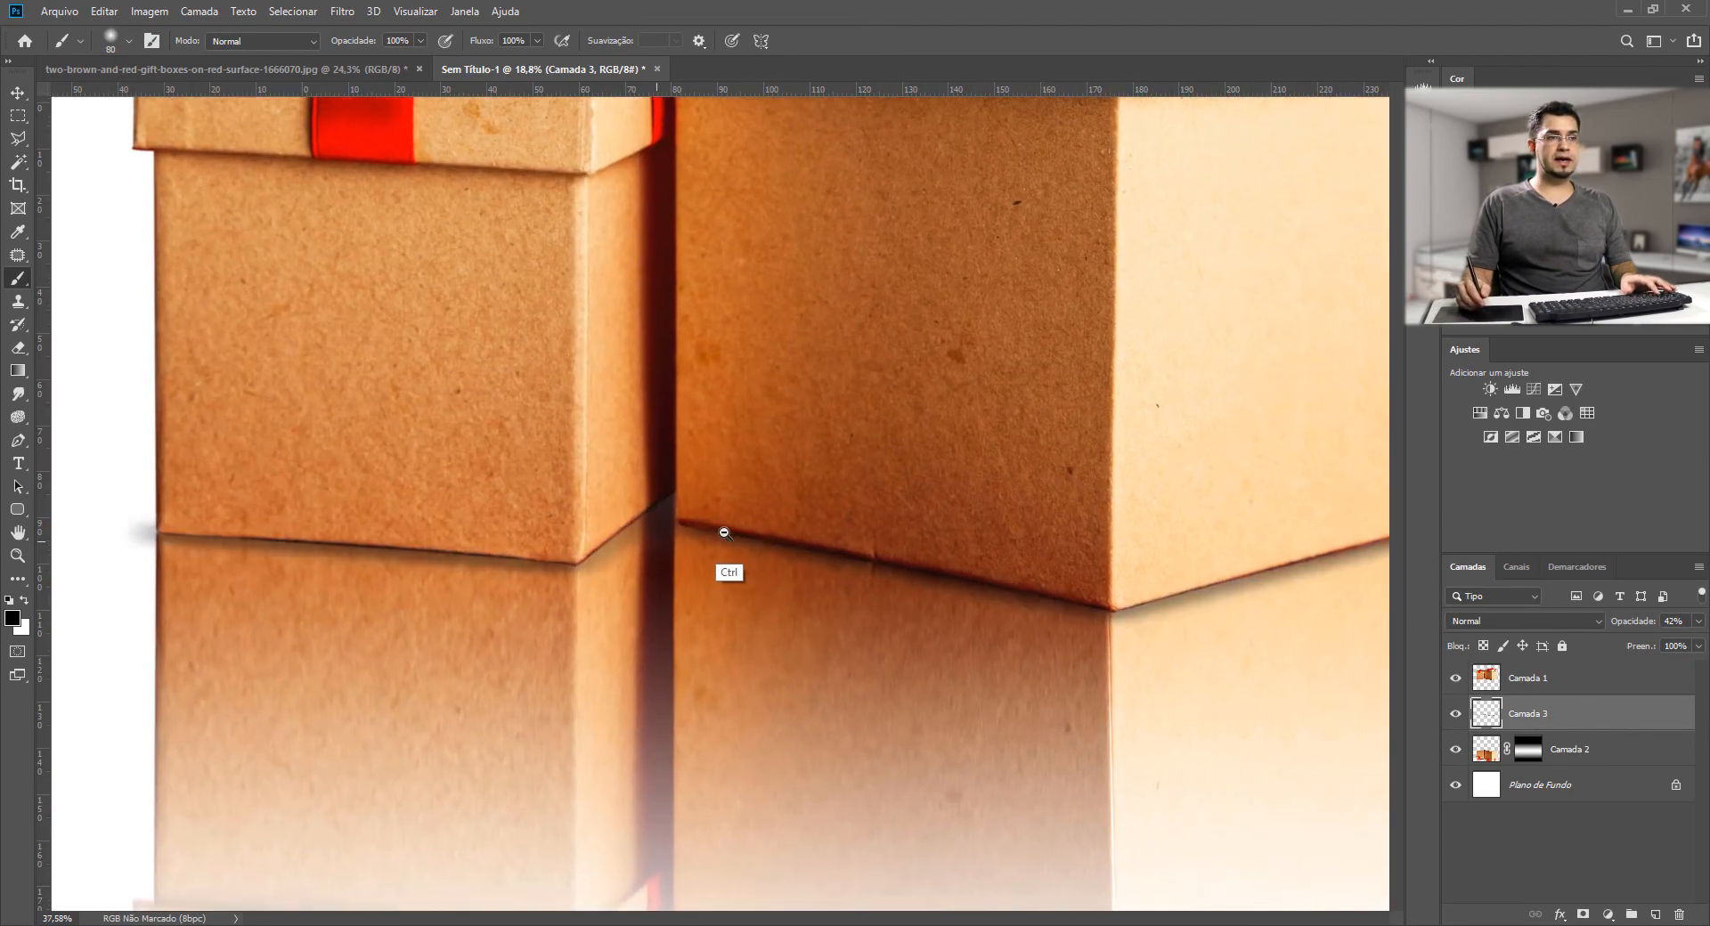
scroll(827, 498, "right", 2)
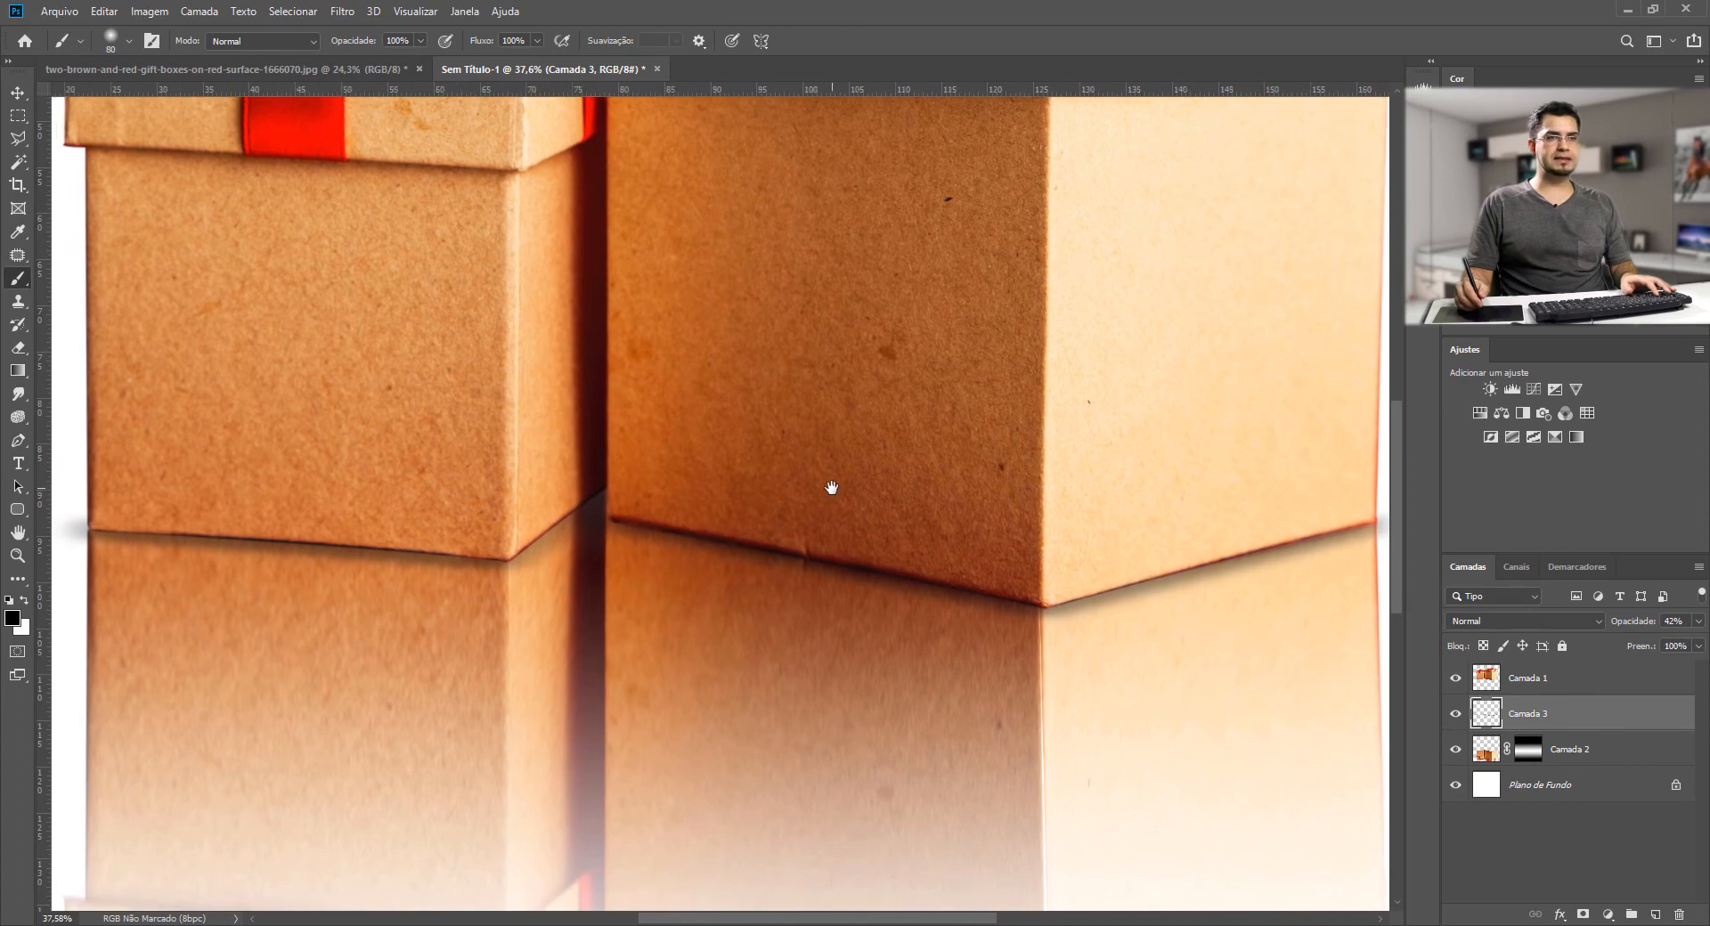
key("ctrl+minus")
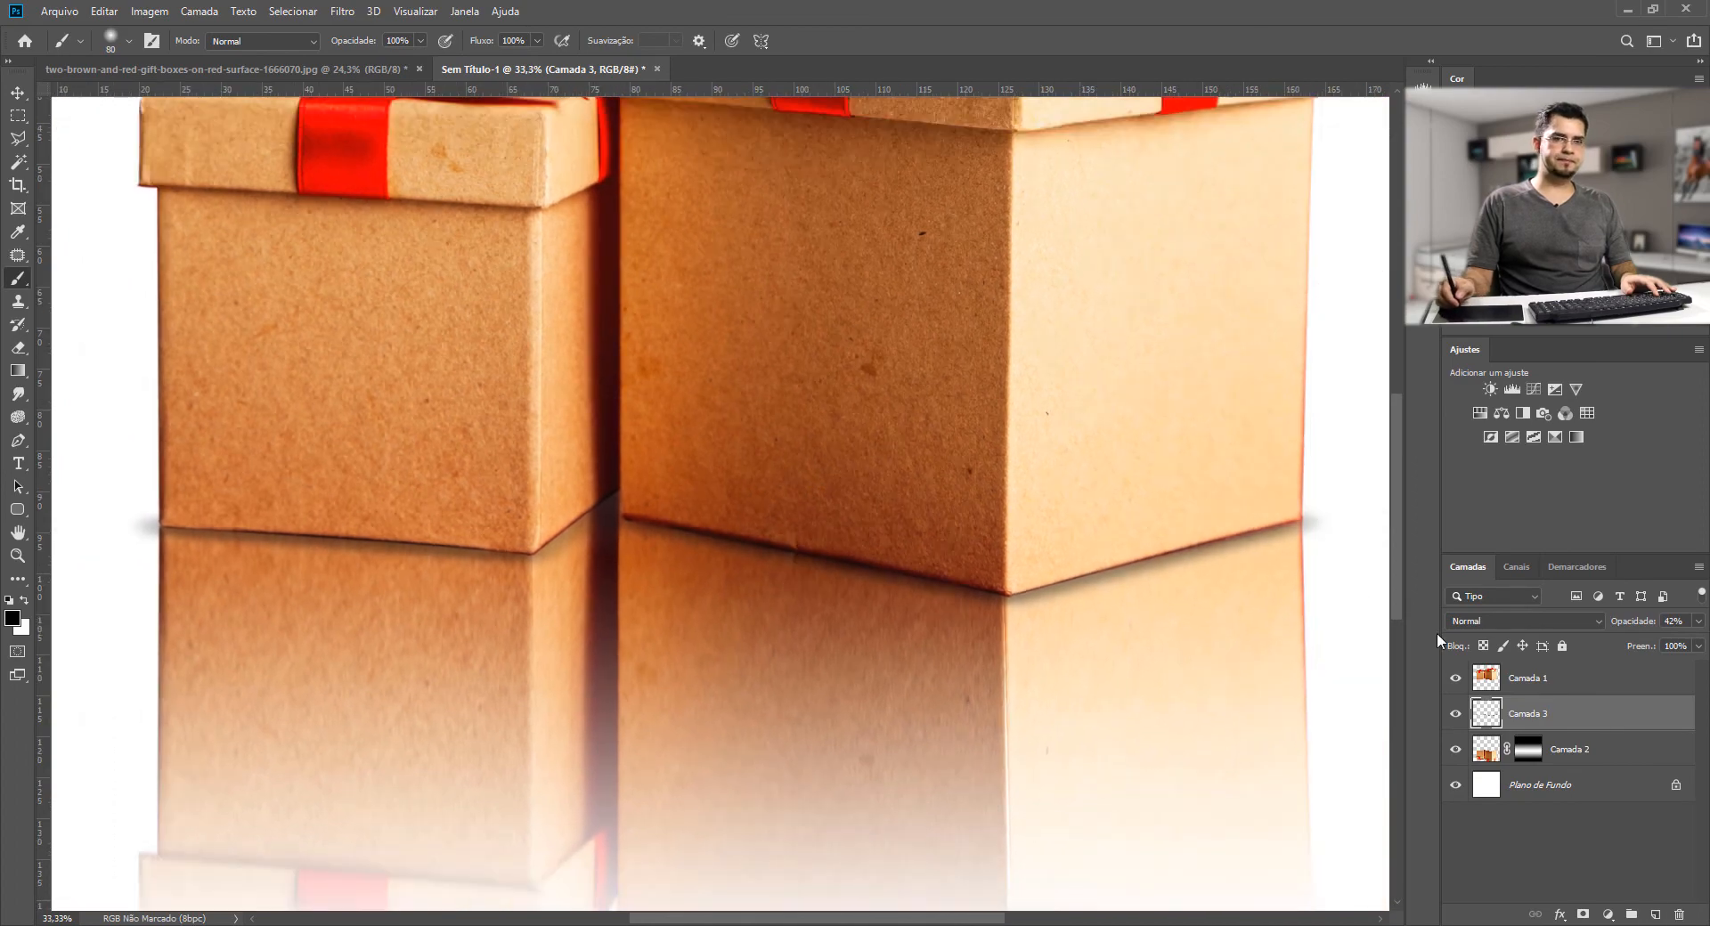
- Add a new layer above Camada 3 and paint thin straight black lines along both boxes' bottom edges with a 45 px brush
key("ctrl+shift+alt+n")
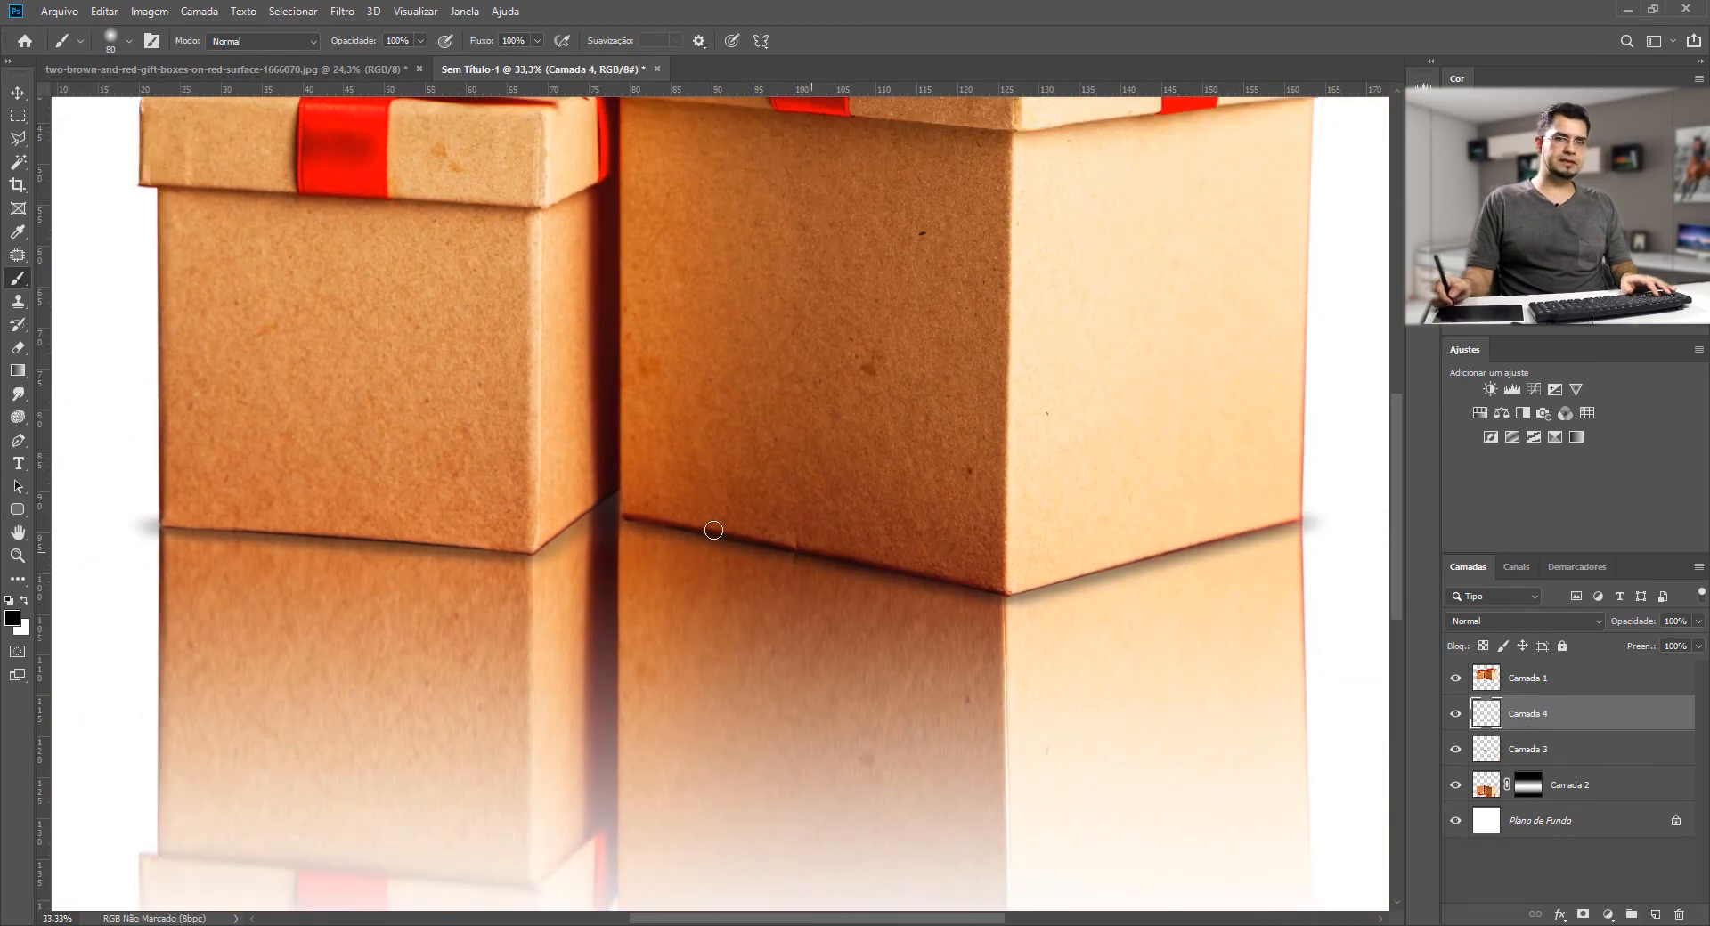
key("bracketleft")
key("bracketleft")
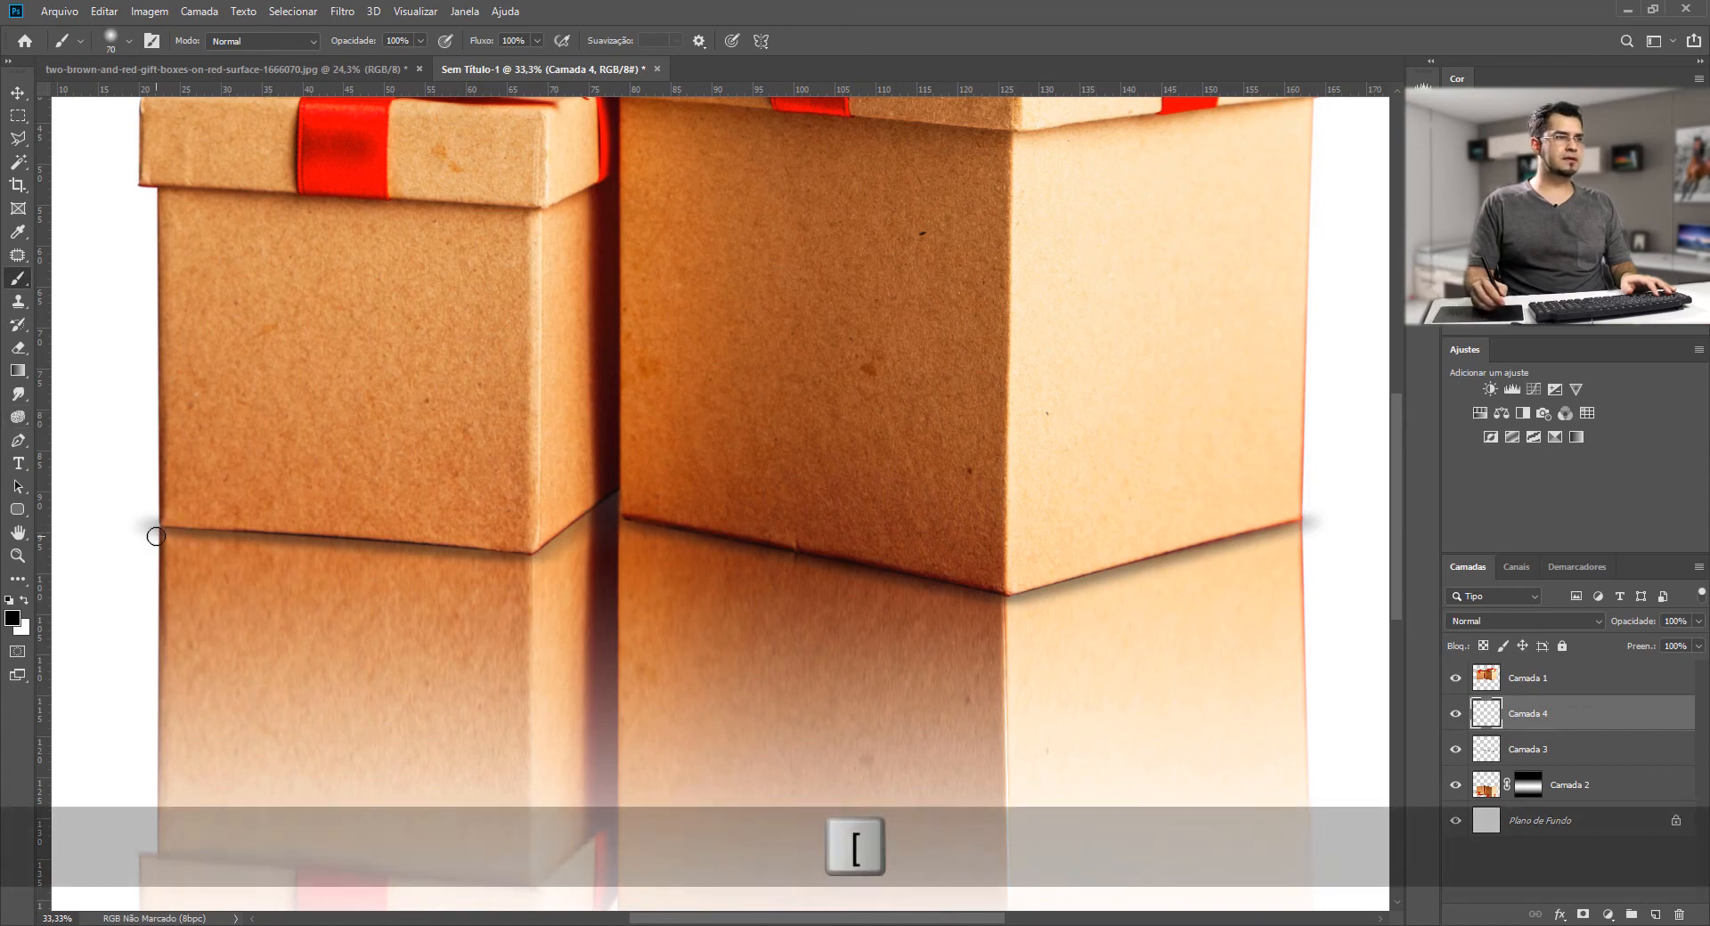
key("bracketleft")
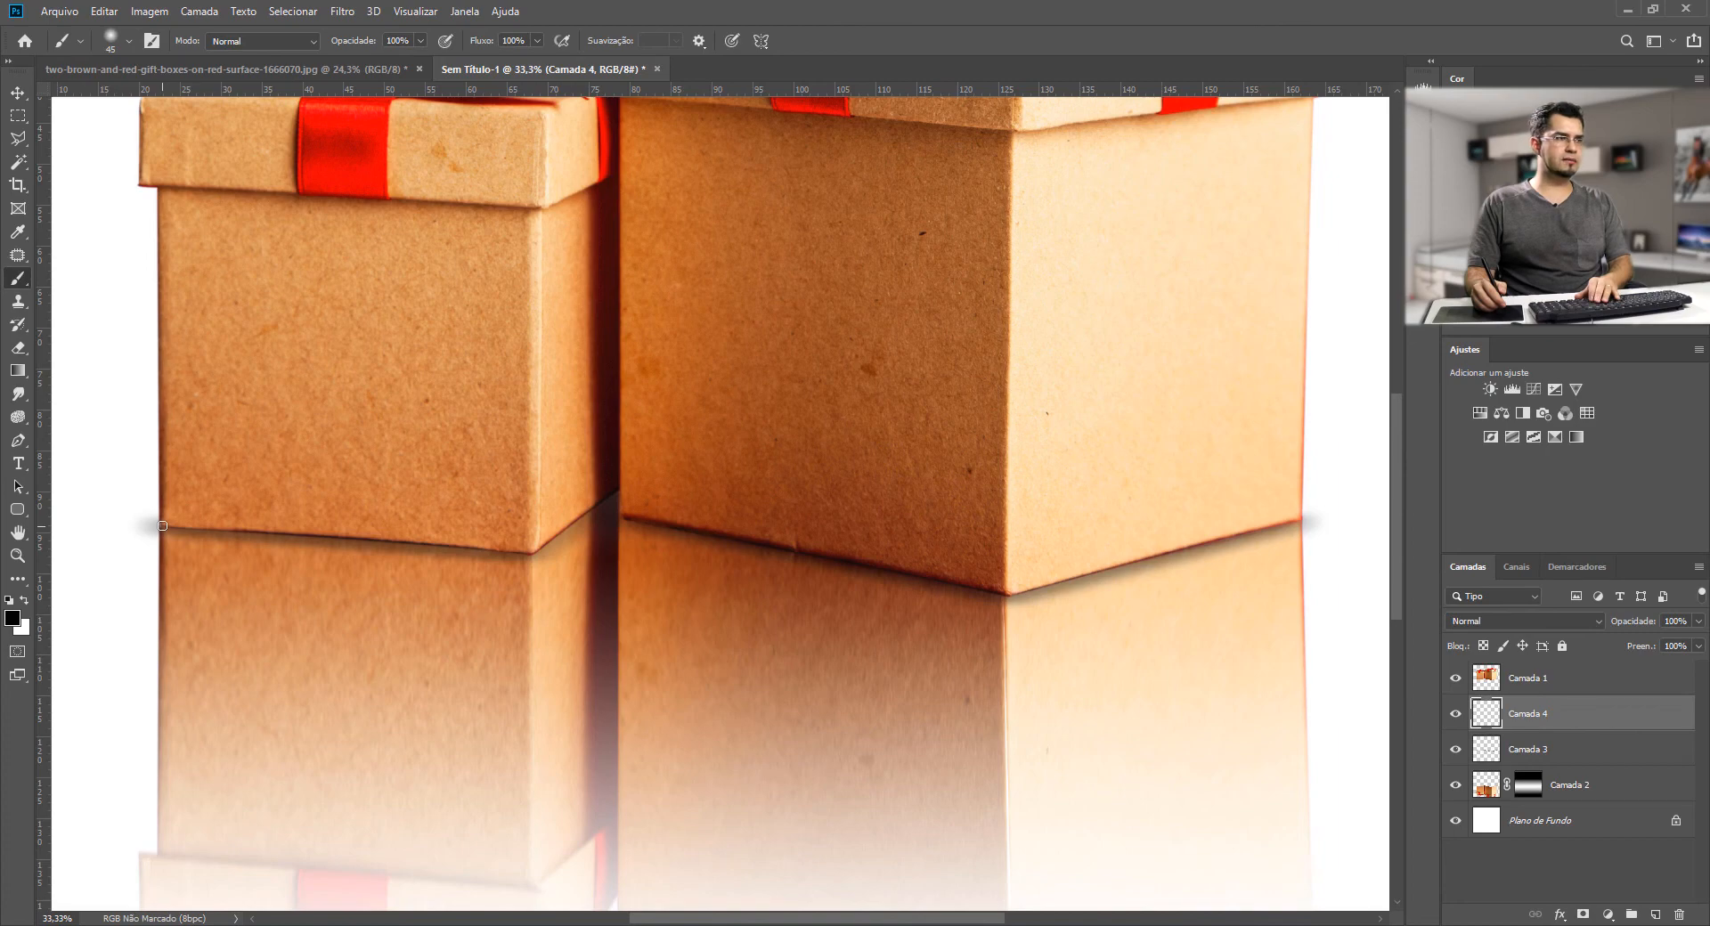
left_click(535, 553, "shift")
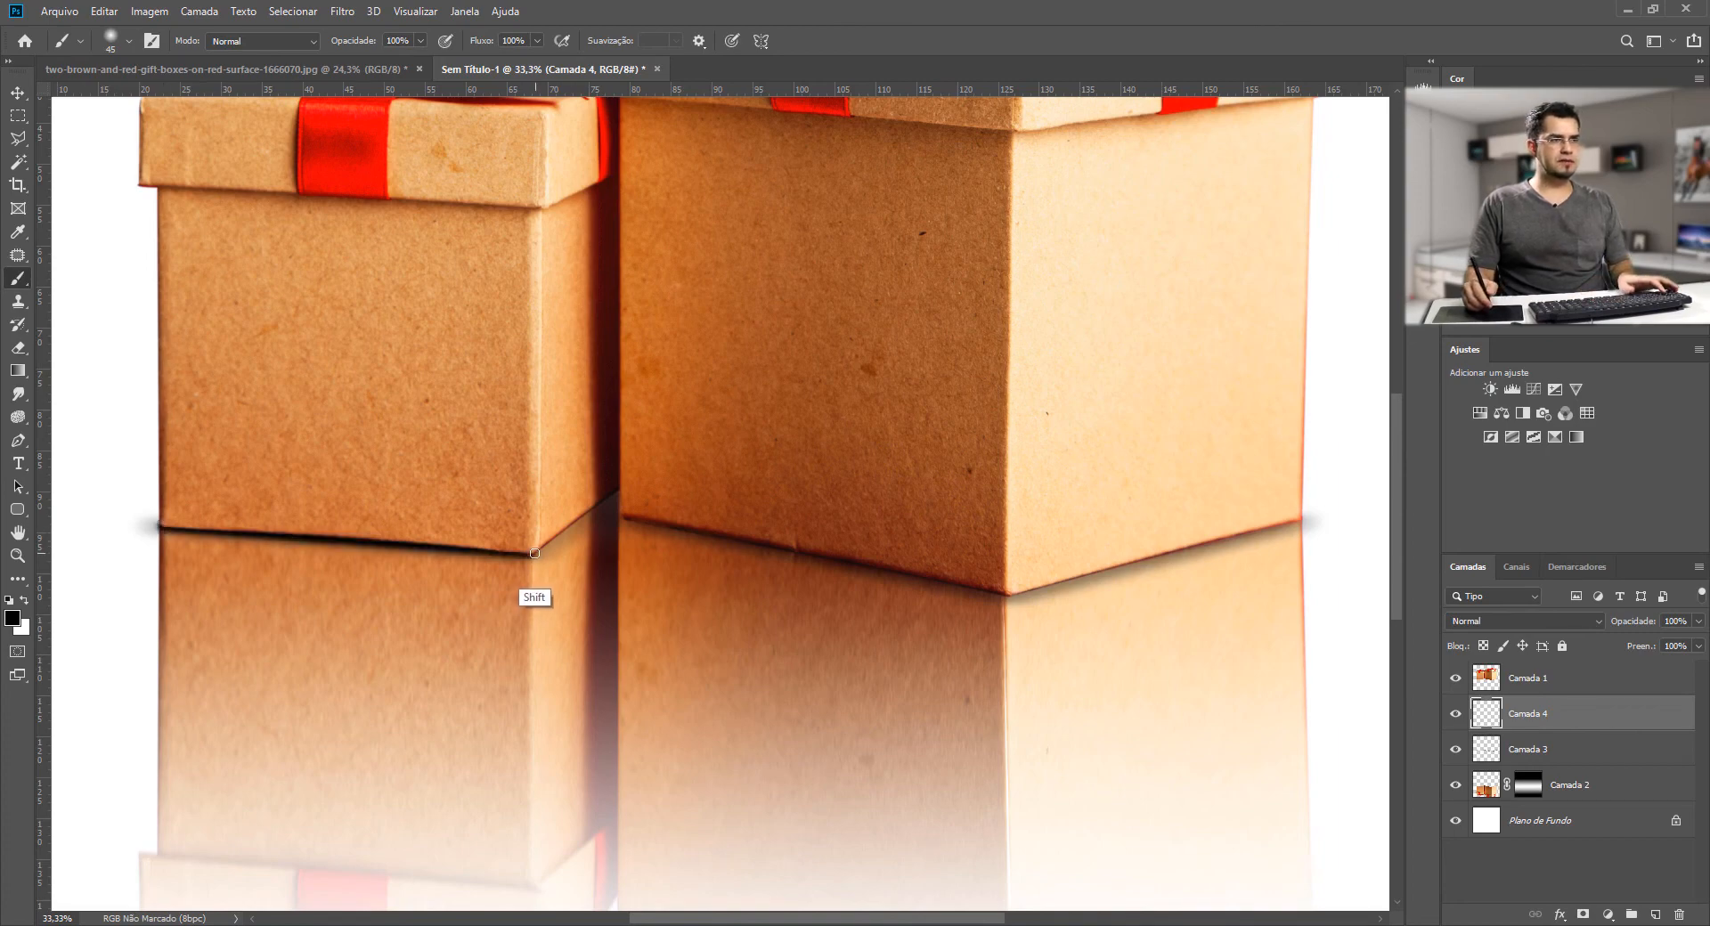
left_click(616, 502, "shift")
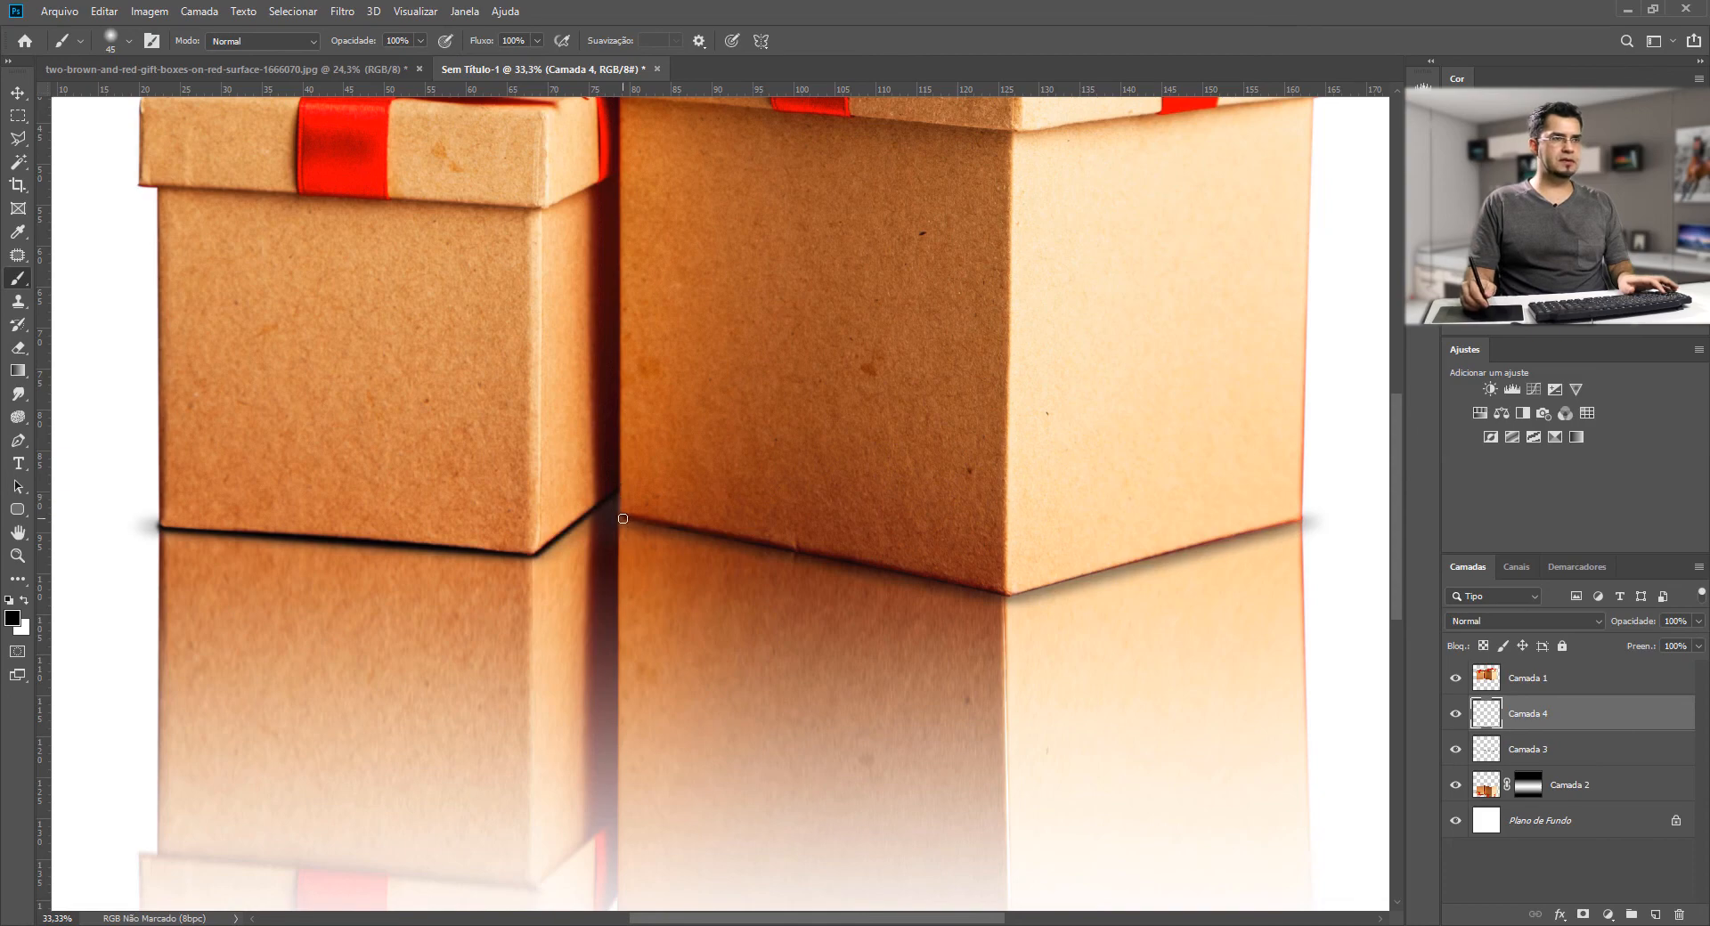
left_click(1007, 596, "shift")
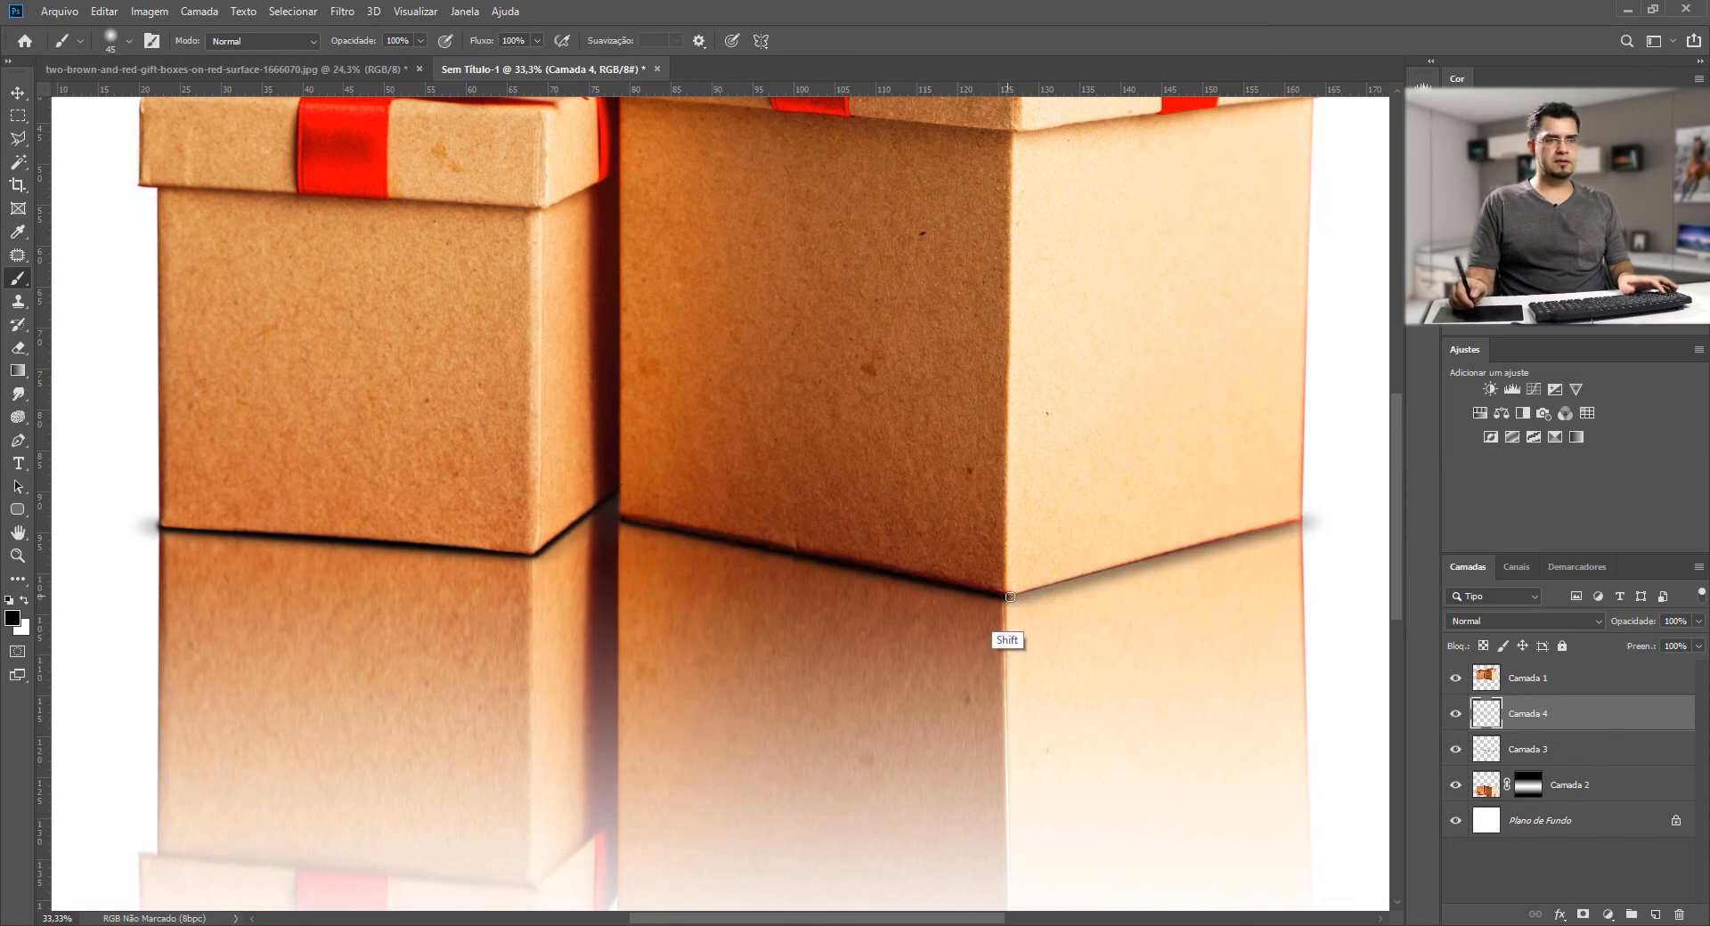
left_click(1299, 521, "shift")
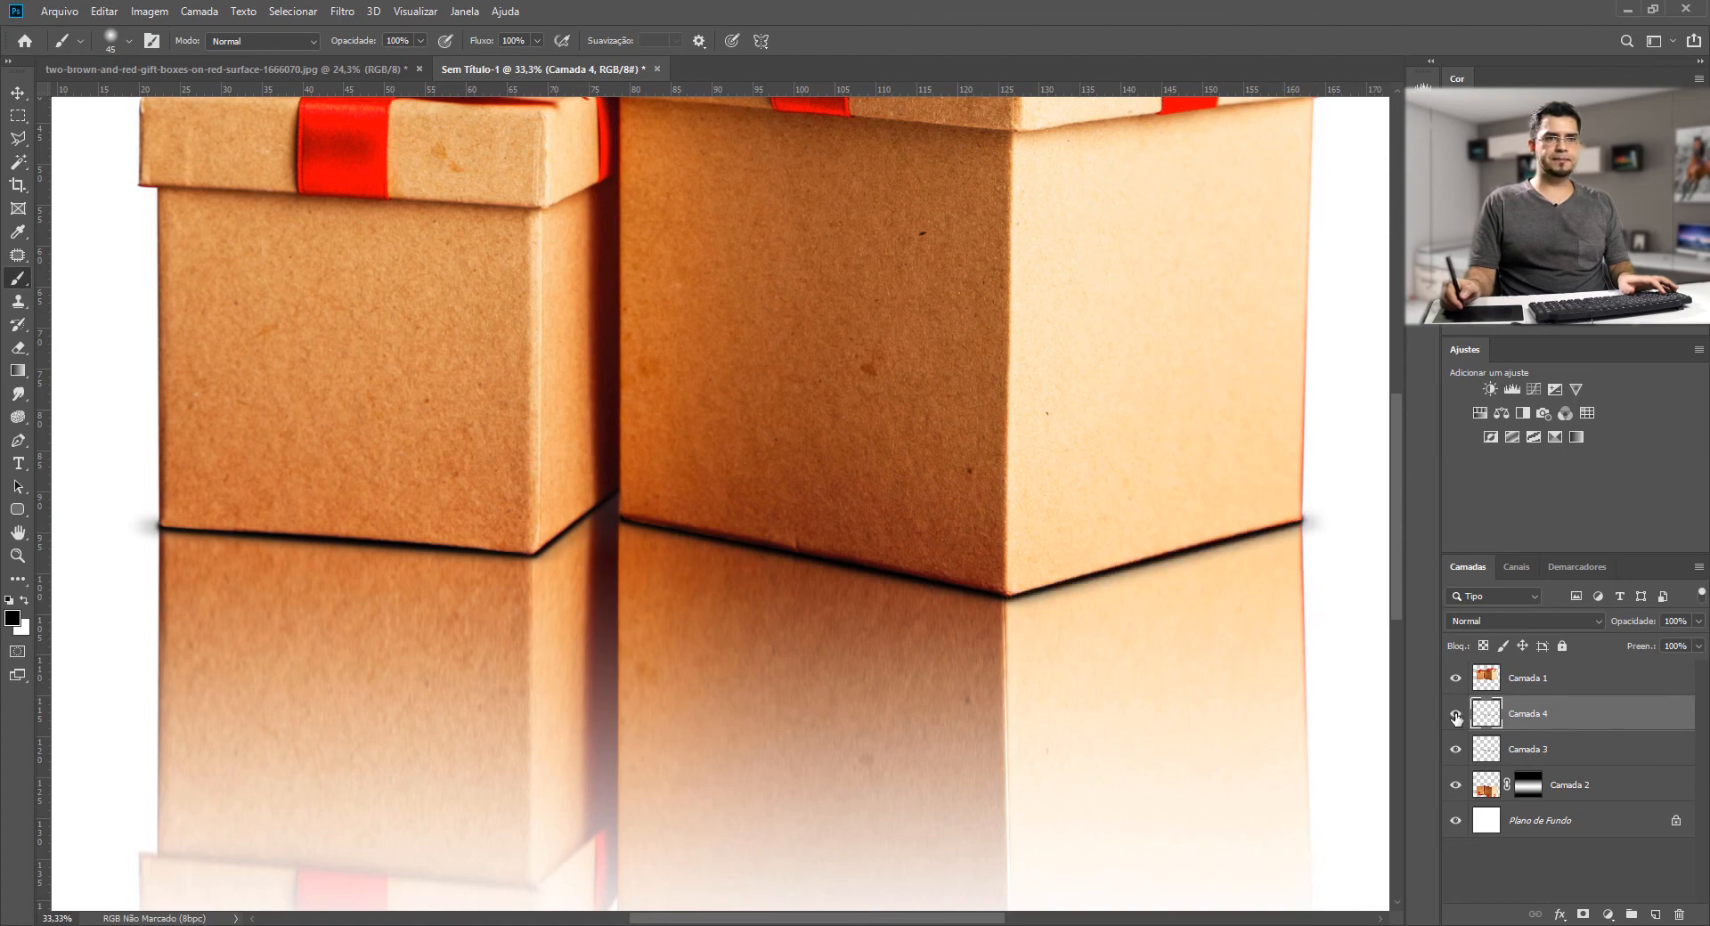
- Apply a Gaussian Blur with a radius of 16.6 pixels to the thin shadow lines on Camada 4
key("ctrl+minus")
key("ctrl+minus")
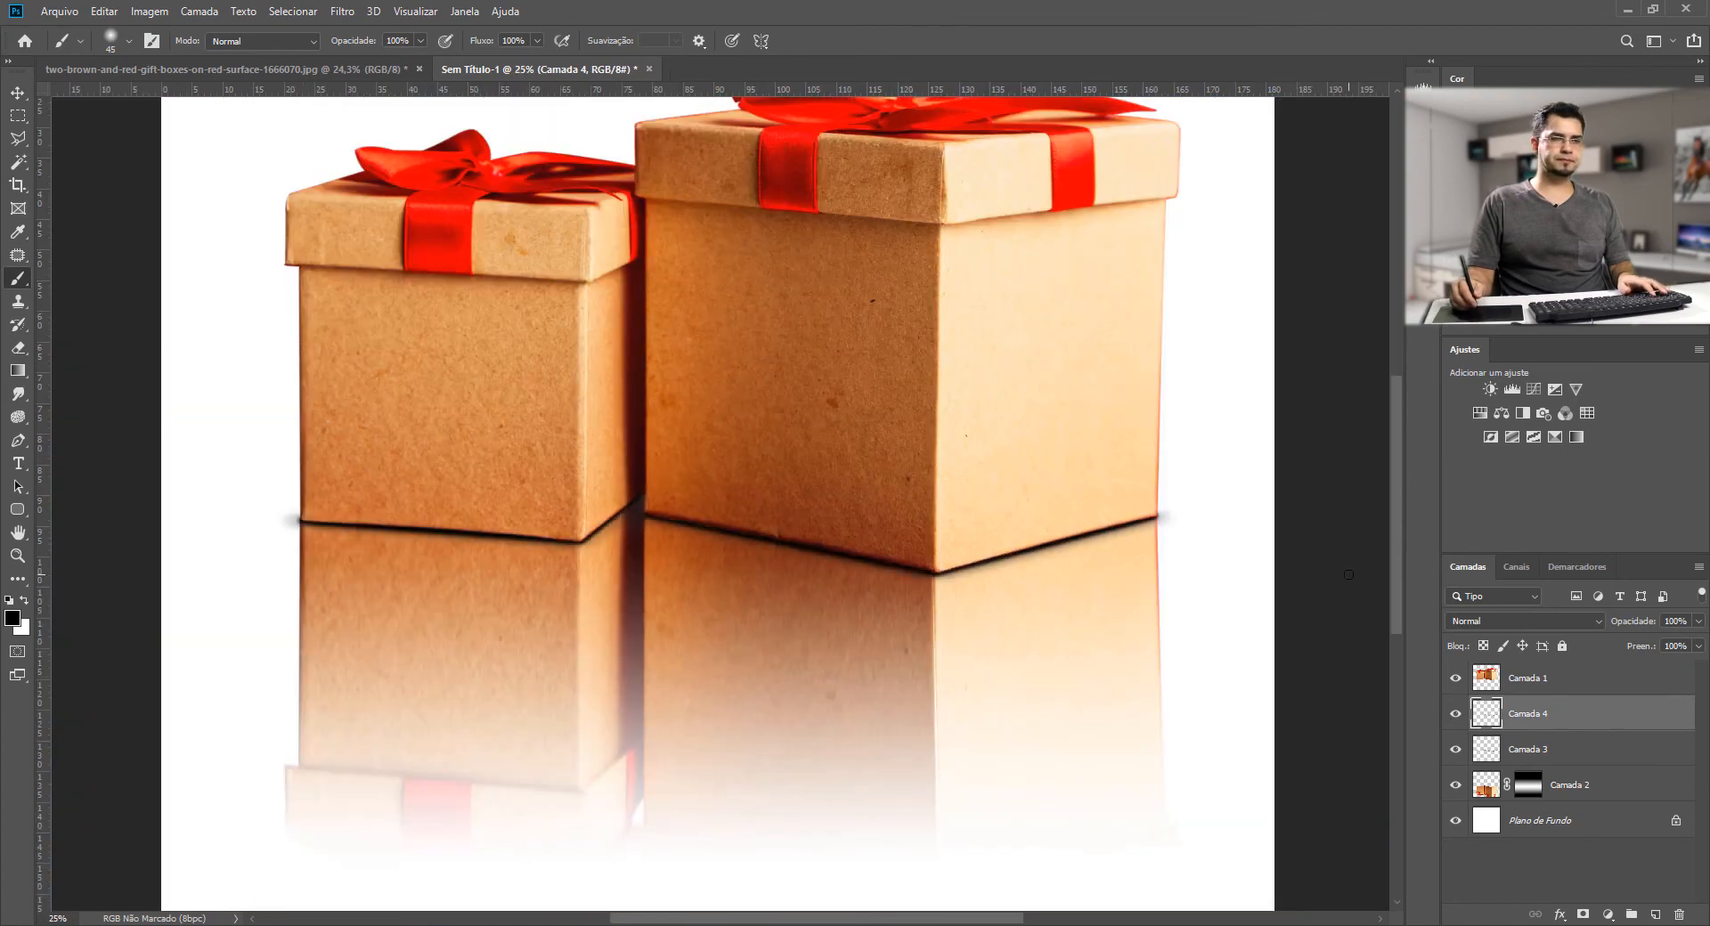
key("ctrl+0")
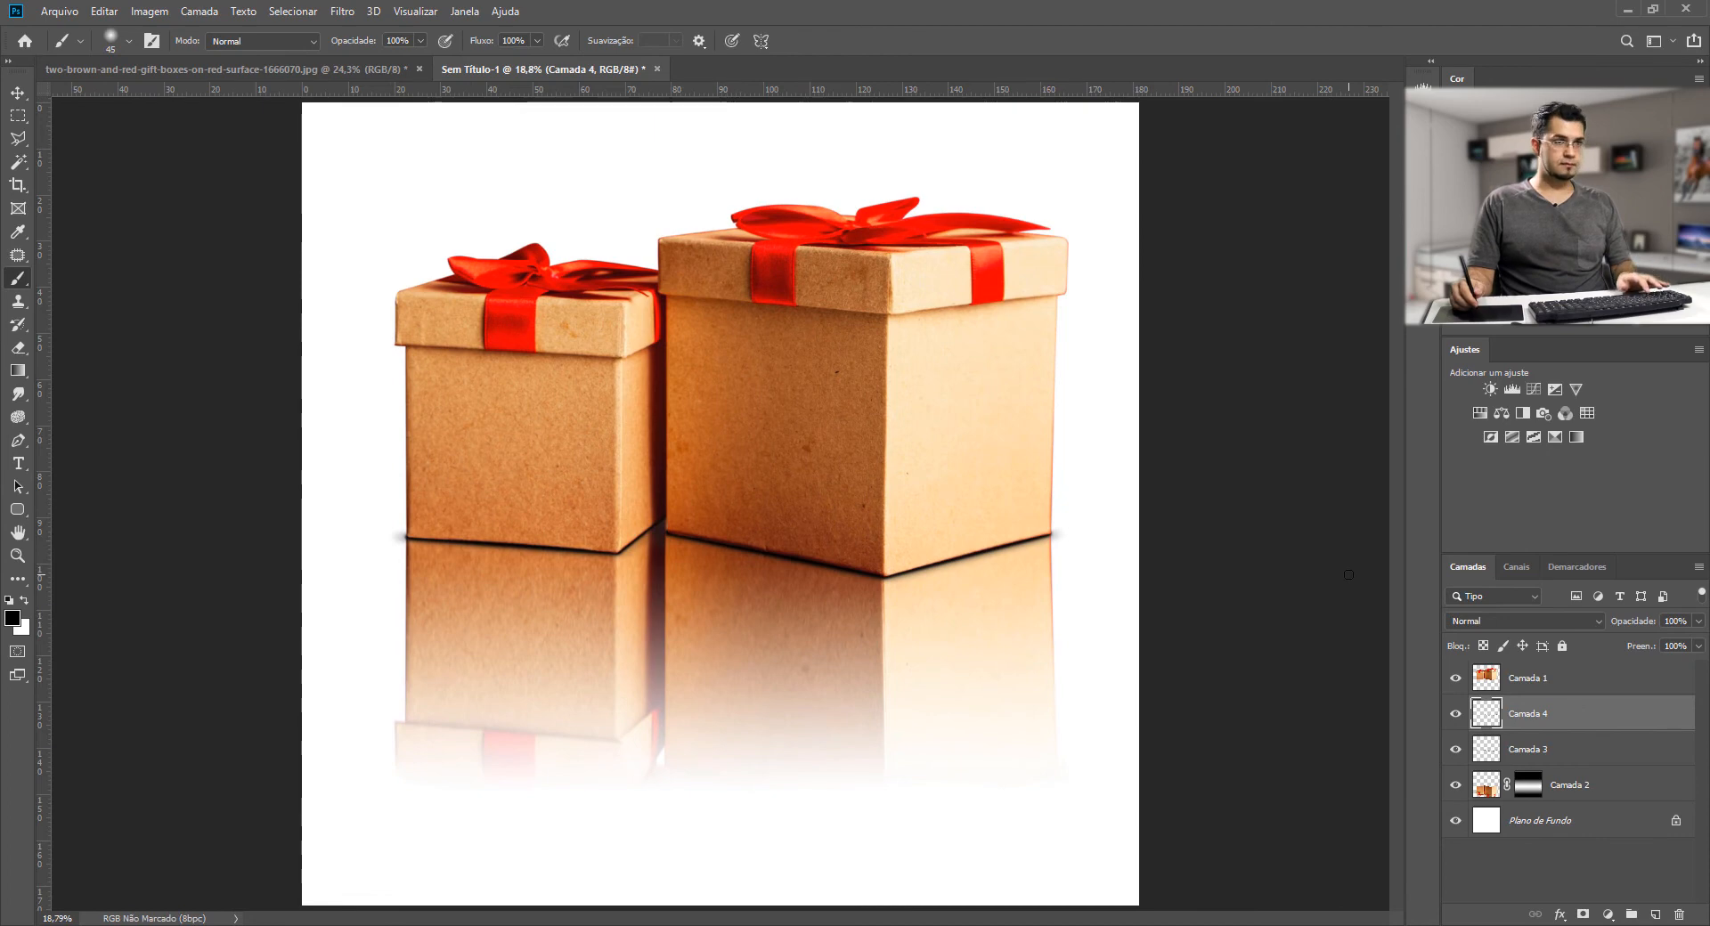
left_click(342, 10)
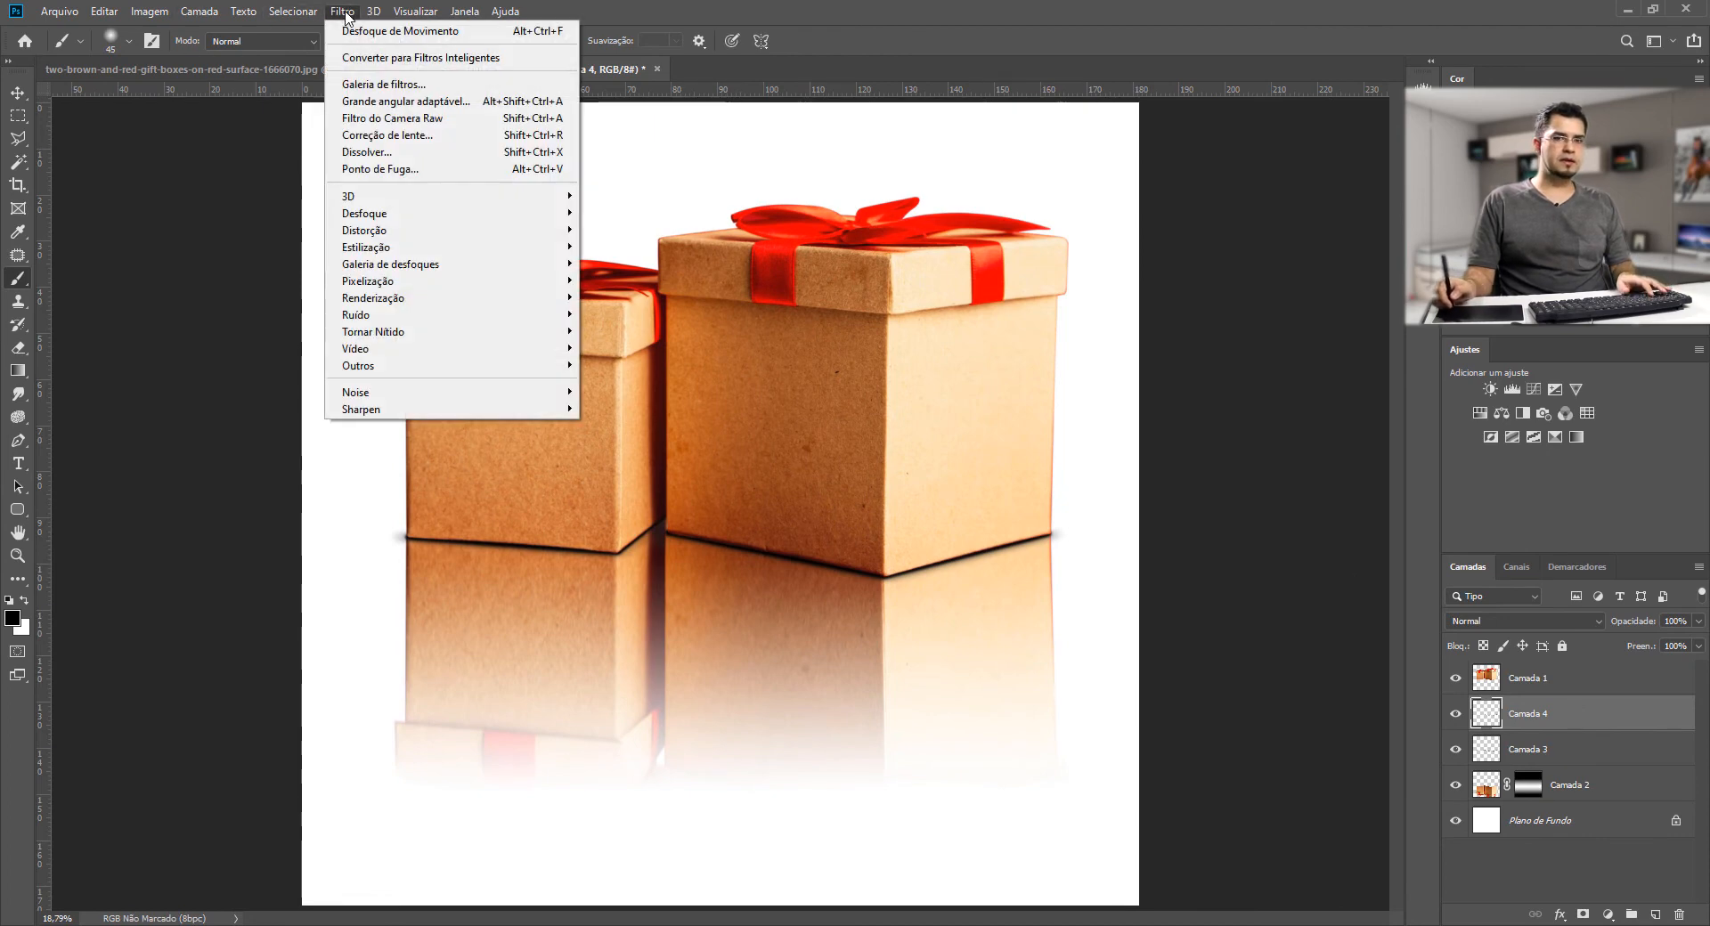
mouse_move(428, 221)
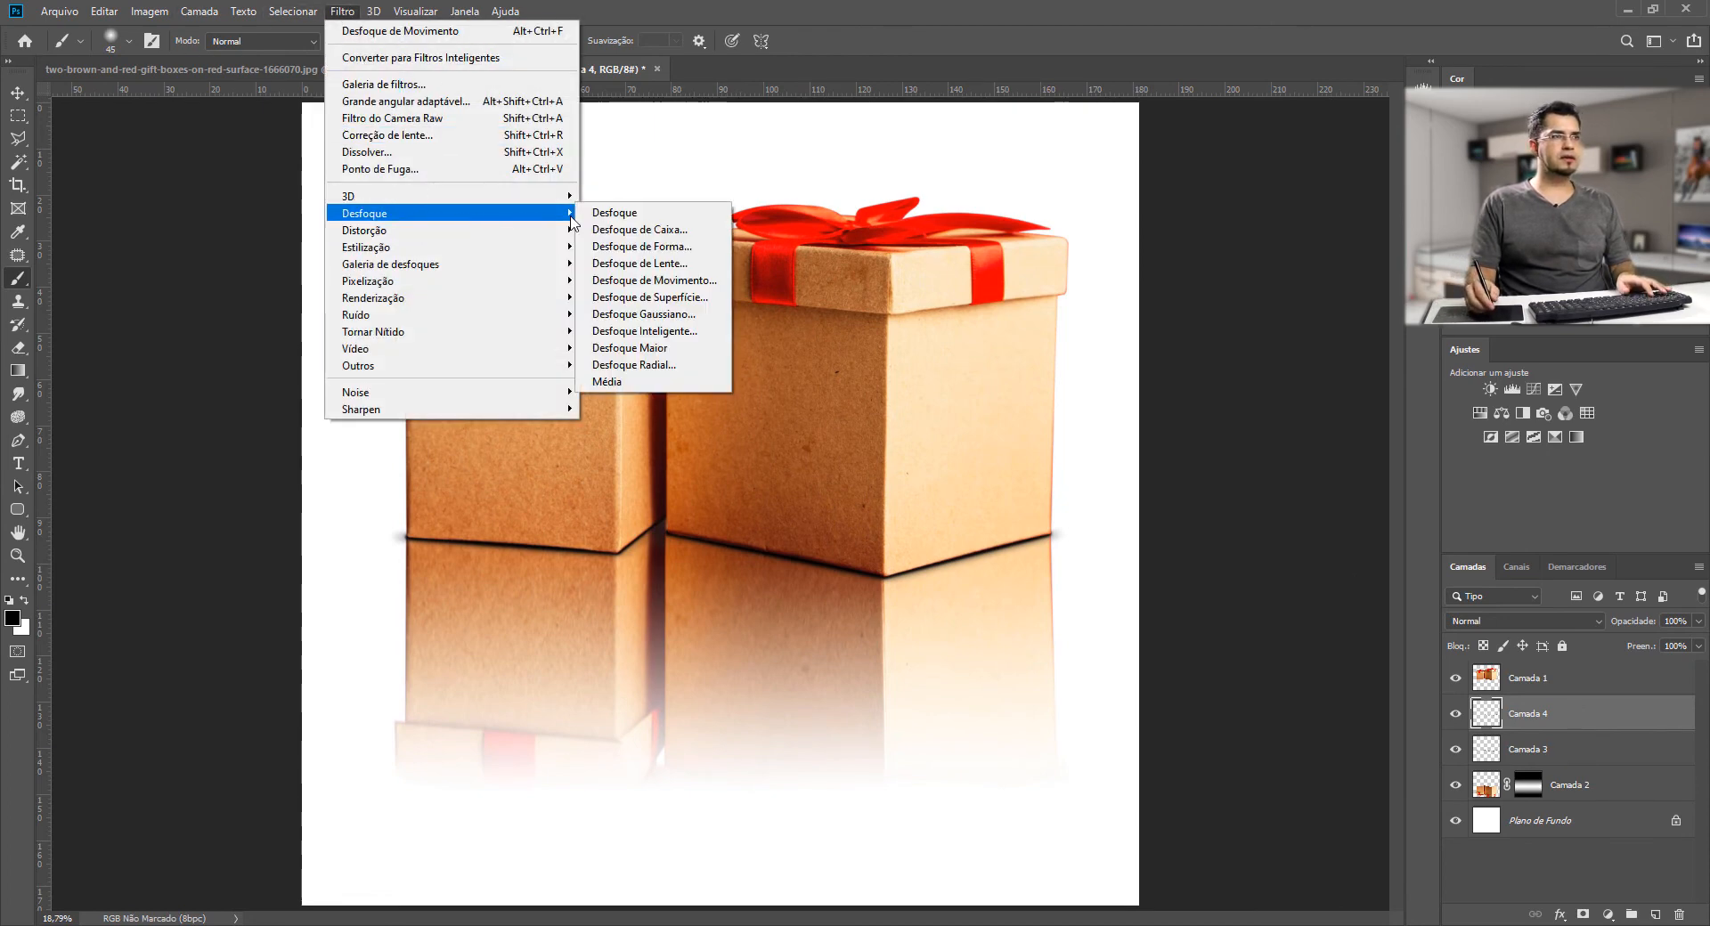
left_click(662, 314)
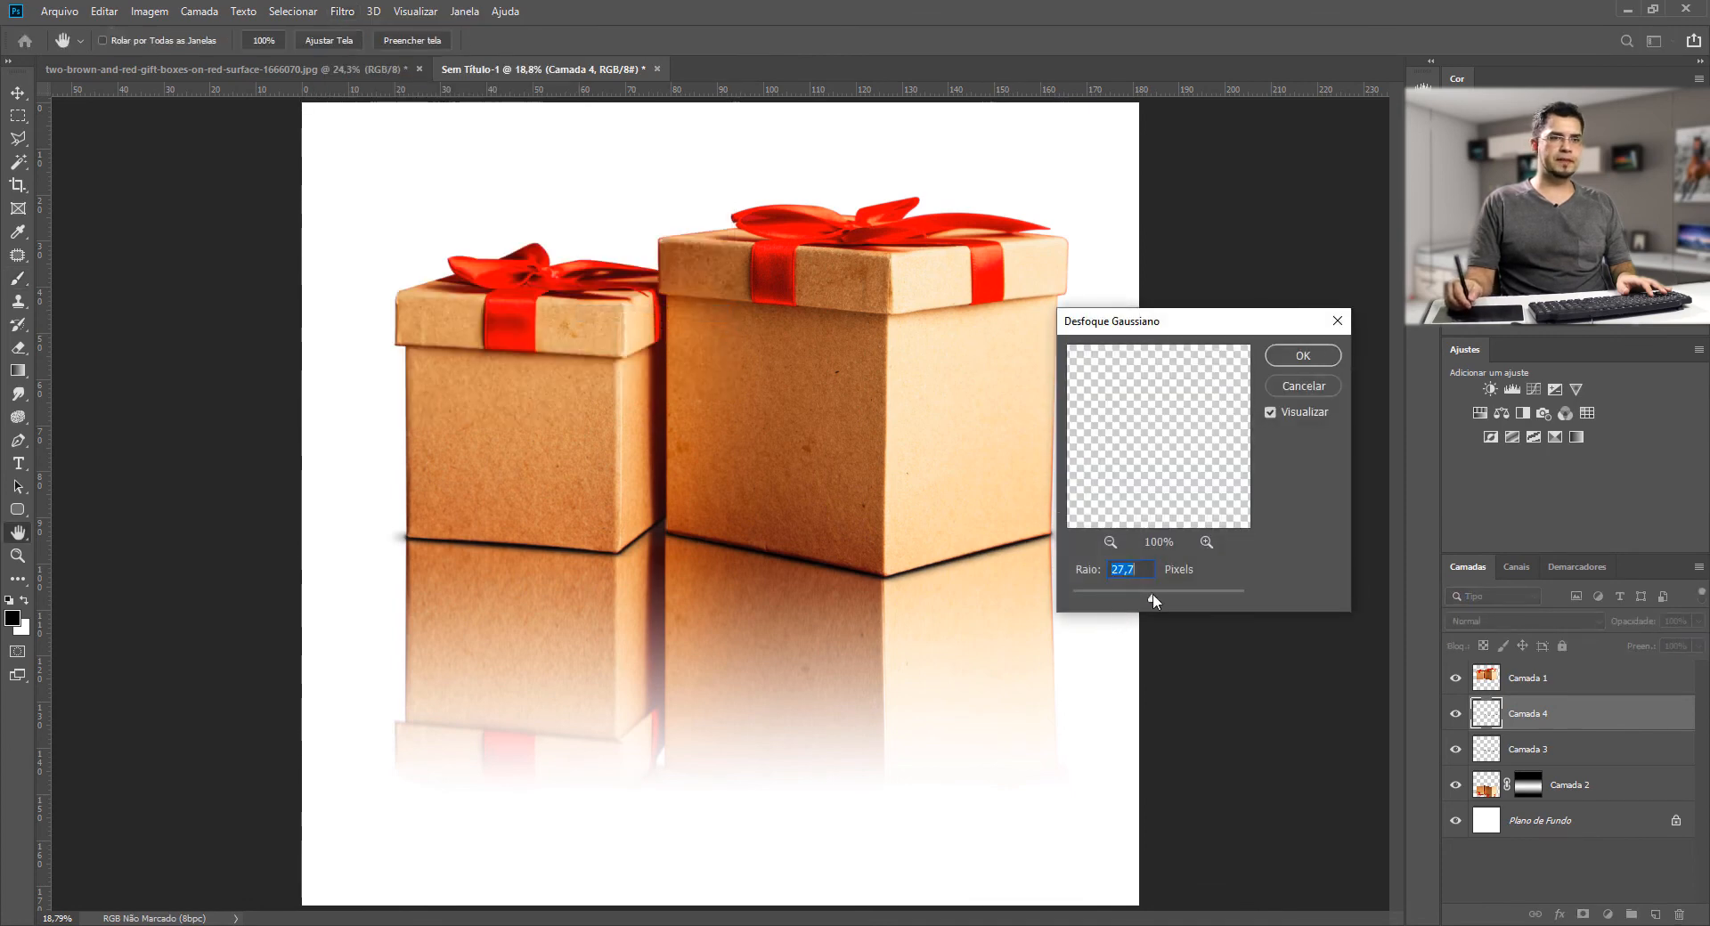
left_click_drag(1180, 320, 1249, 335)
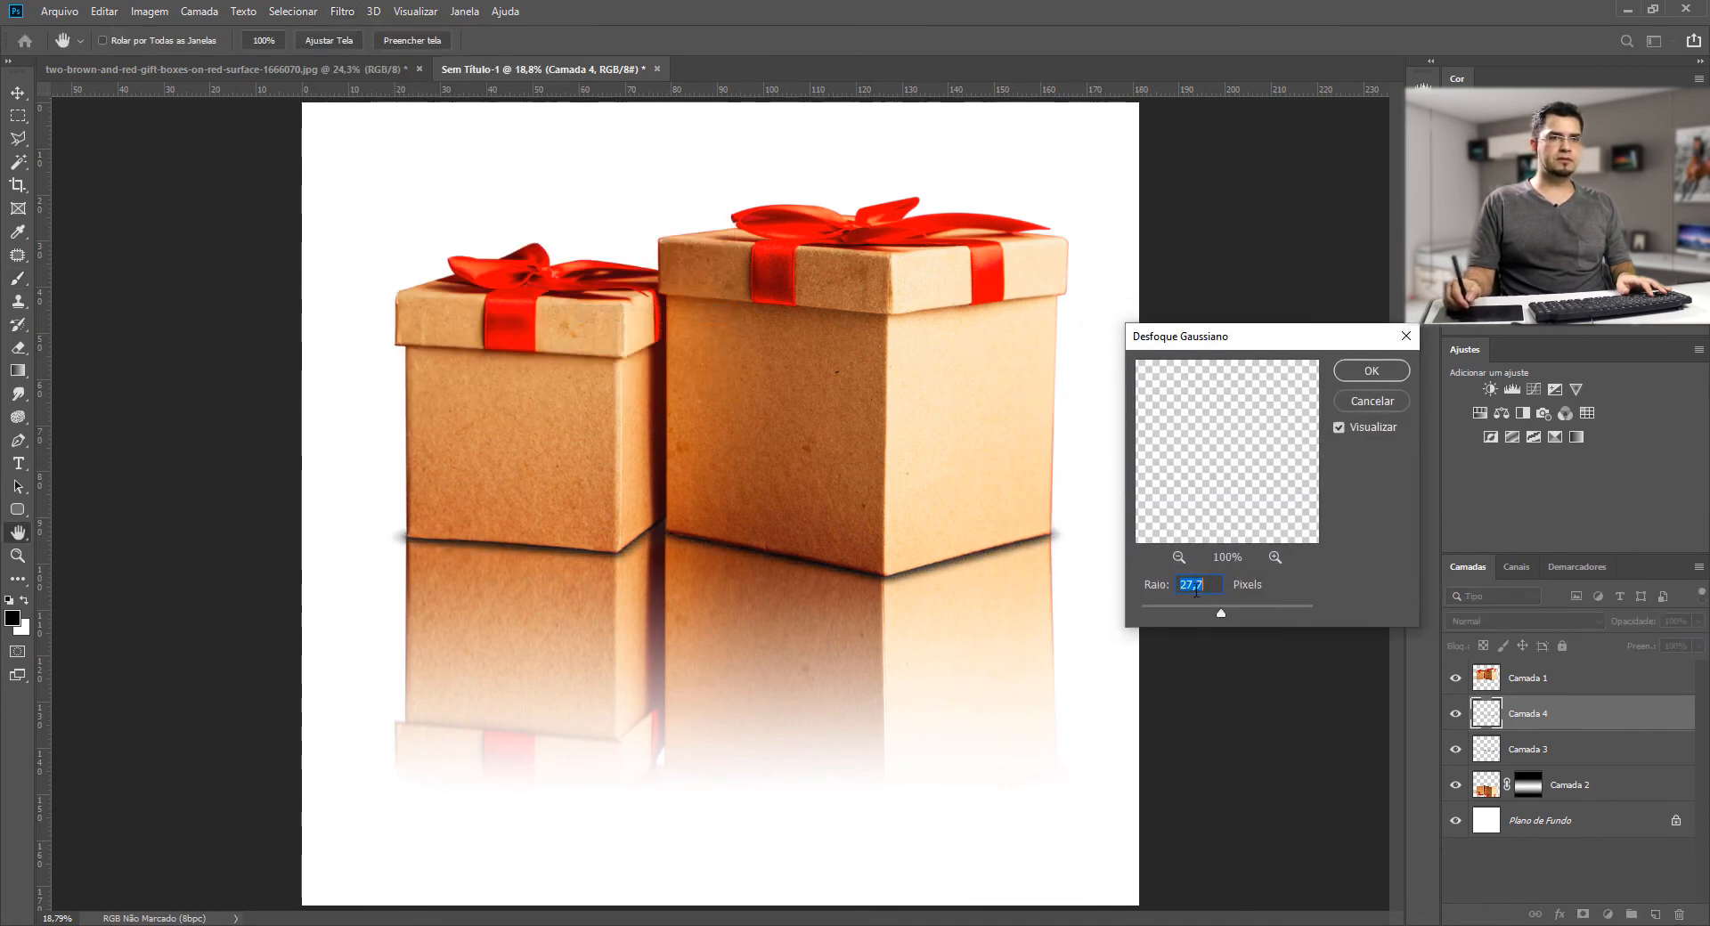
left_click_drag(1222, 613, 1208, 613)
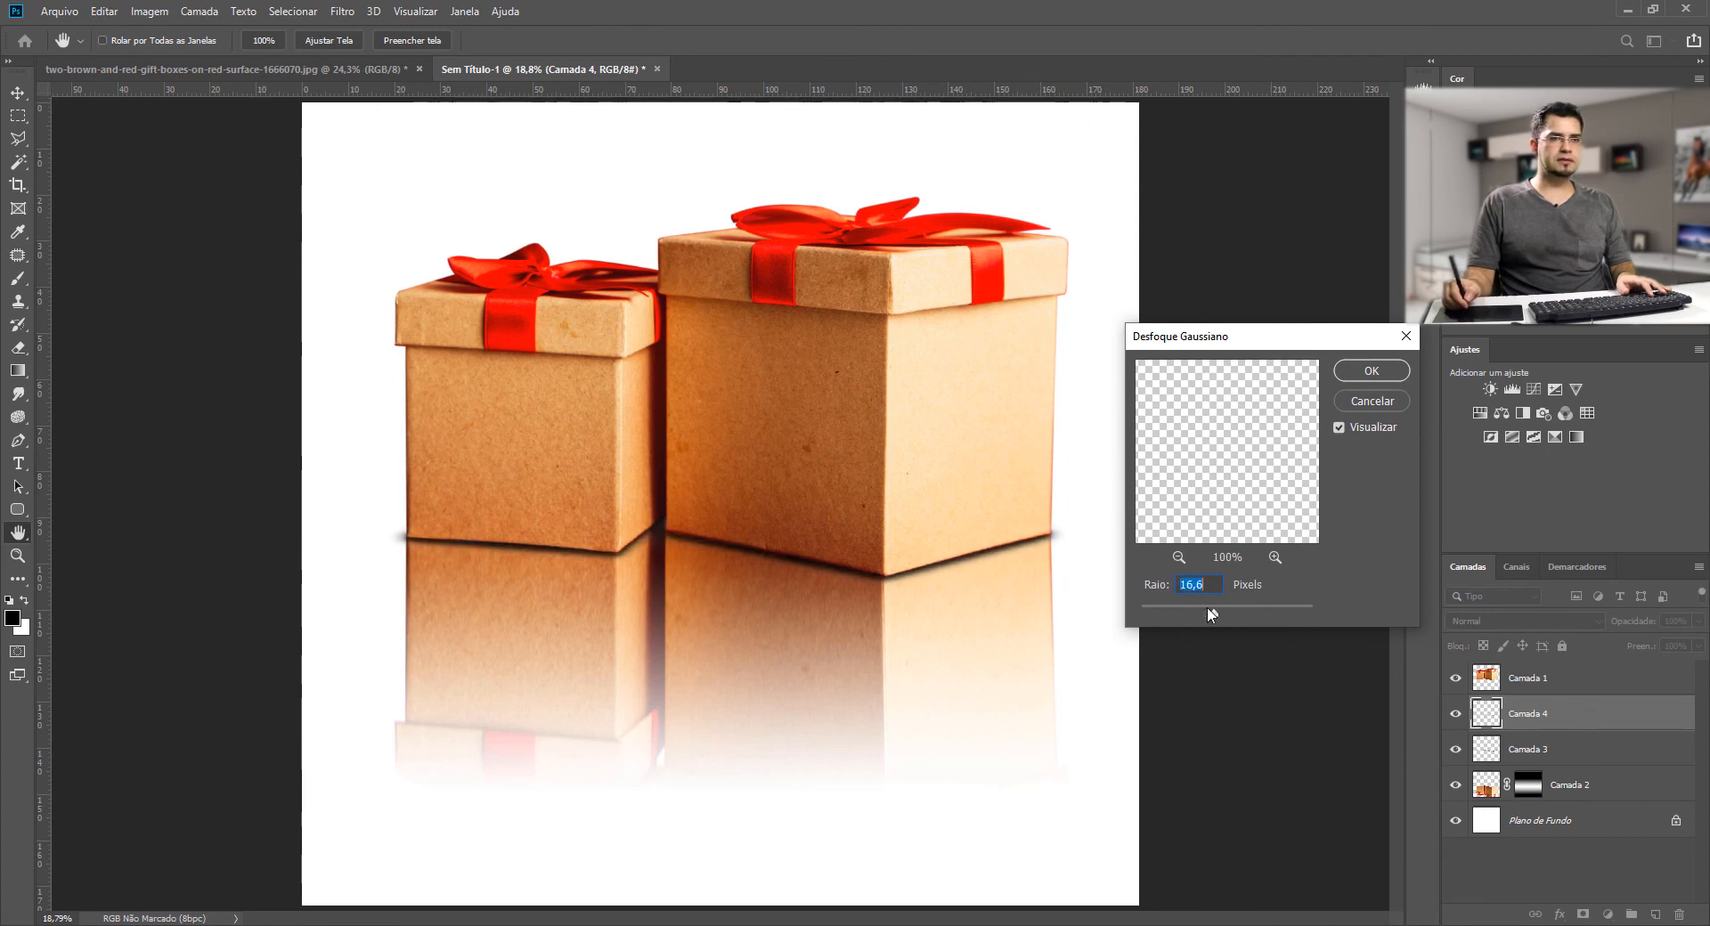
left_click(1367, 374)
- Lower the opacity of shadow layer Camada 4 to 57%
key("b")
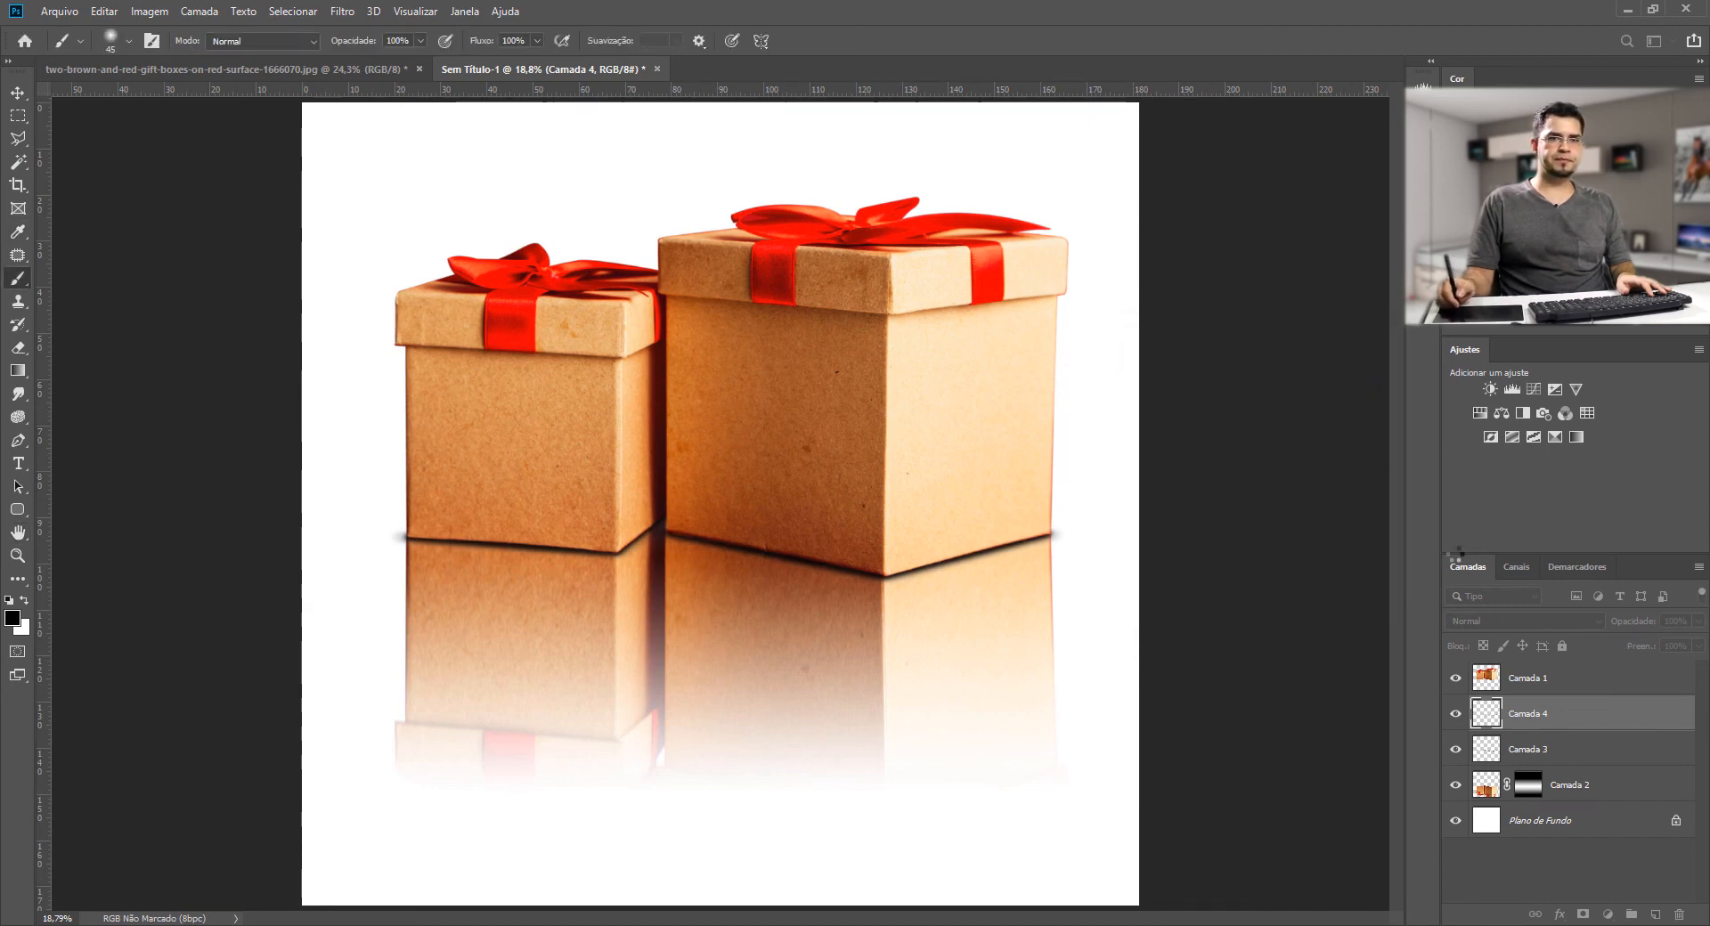
left_click_drag(1634, 622, 1615, 625)
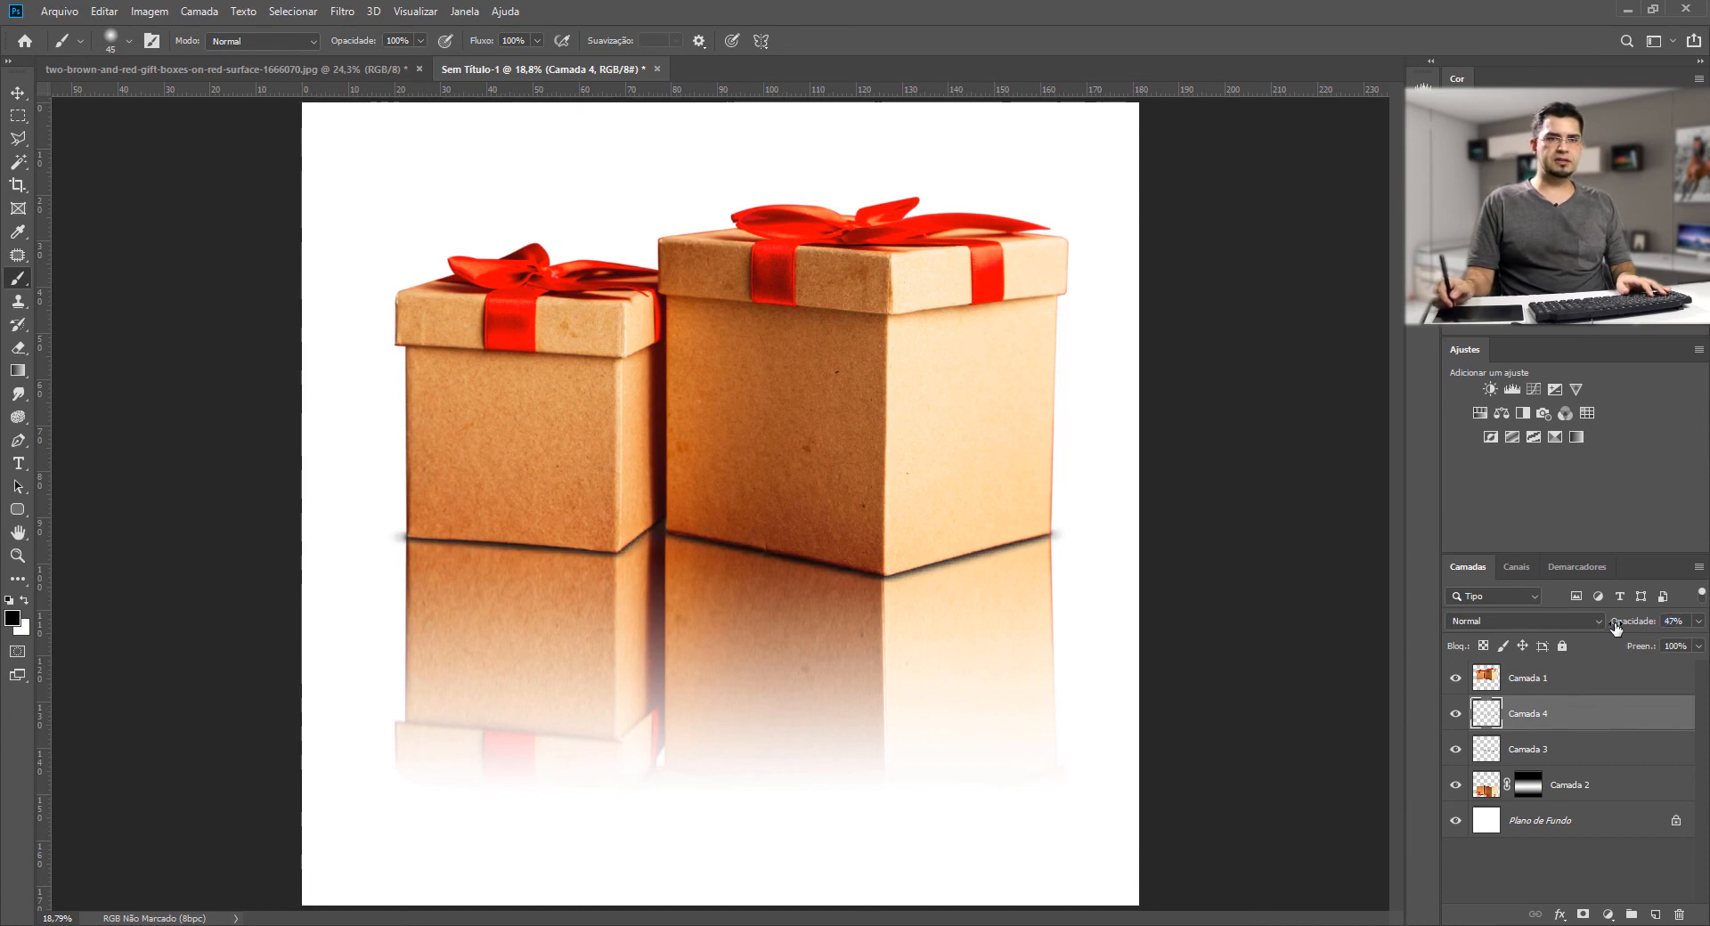
left_click_drag(1617, 626, 1632, 629)
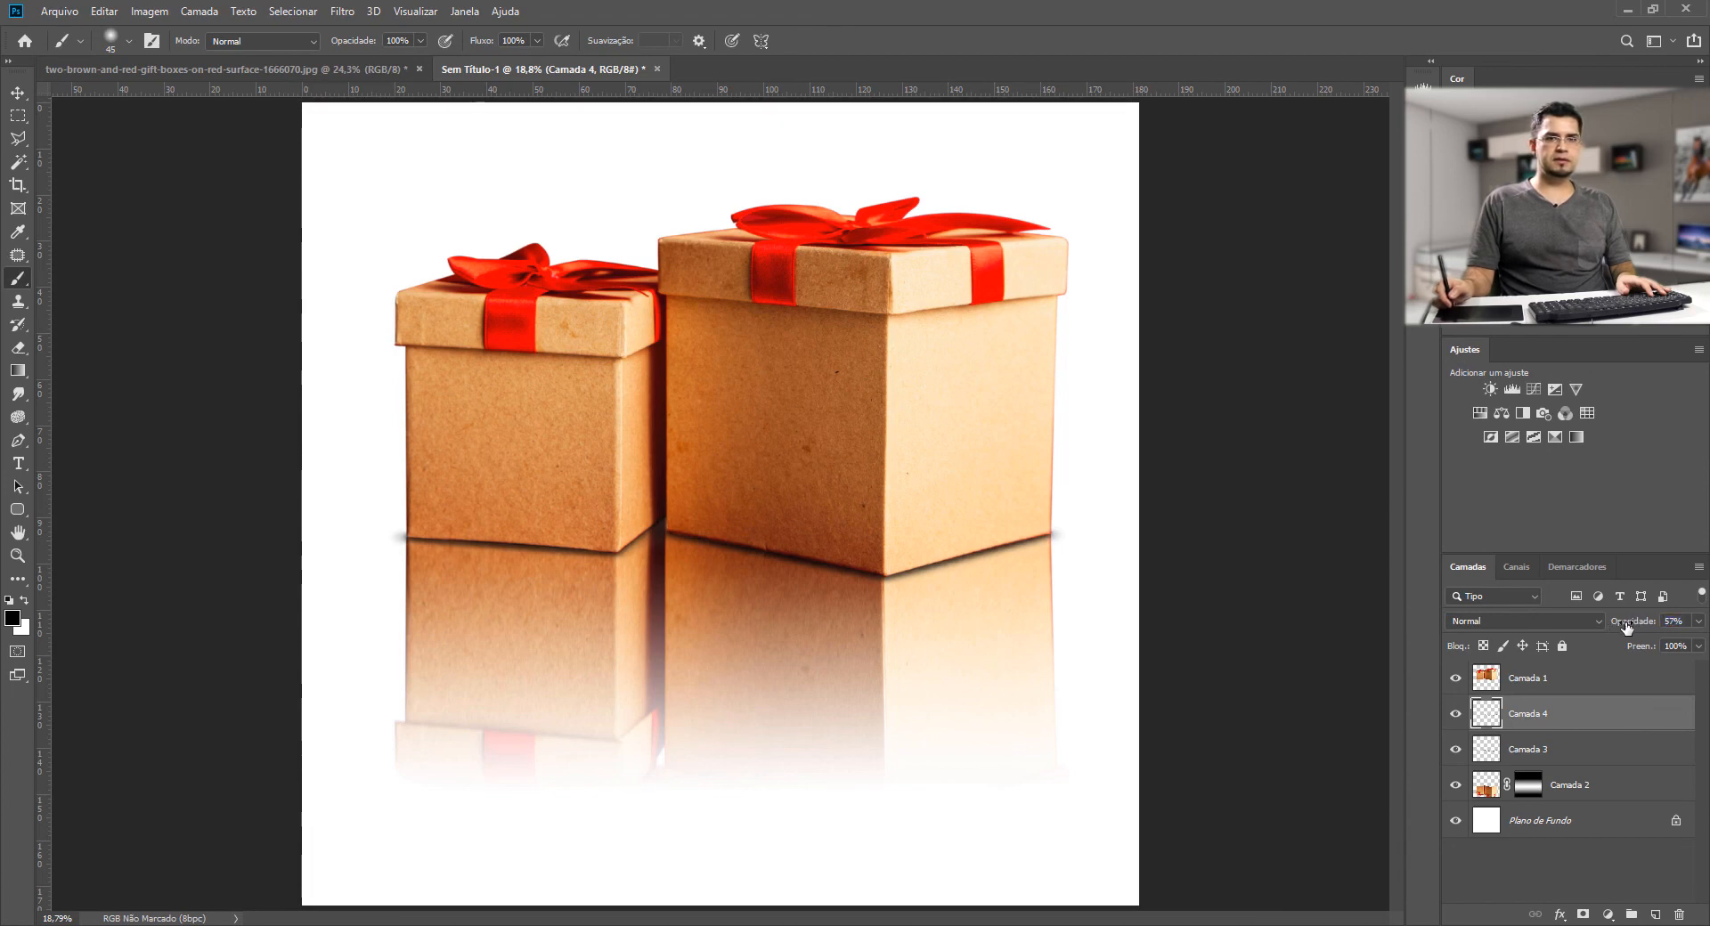
- Group layers Camada 3 and Camada 4 as "sombras" and compare the image with and without the group
left_click(1530, 753, "ctrl")
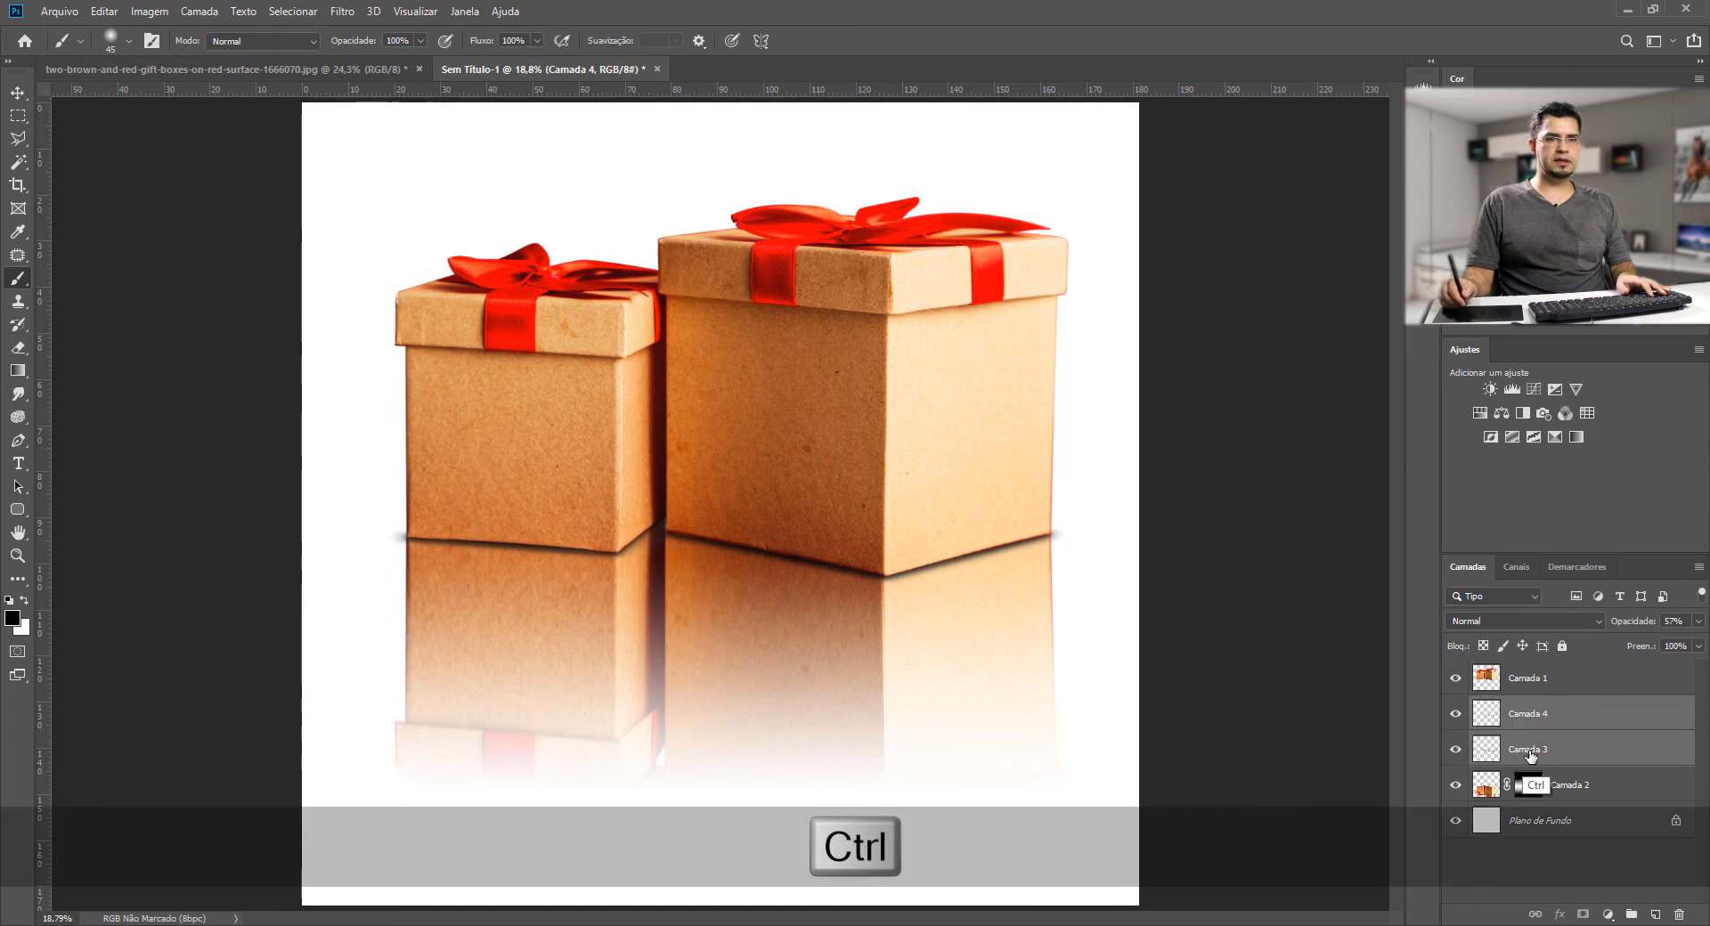
key("ctrl+g")
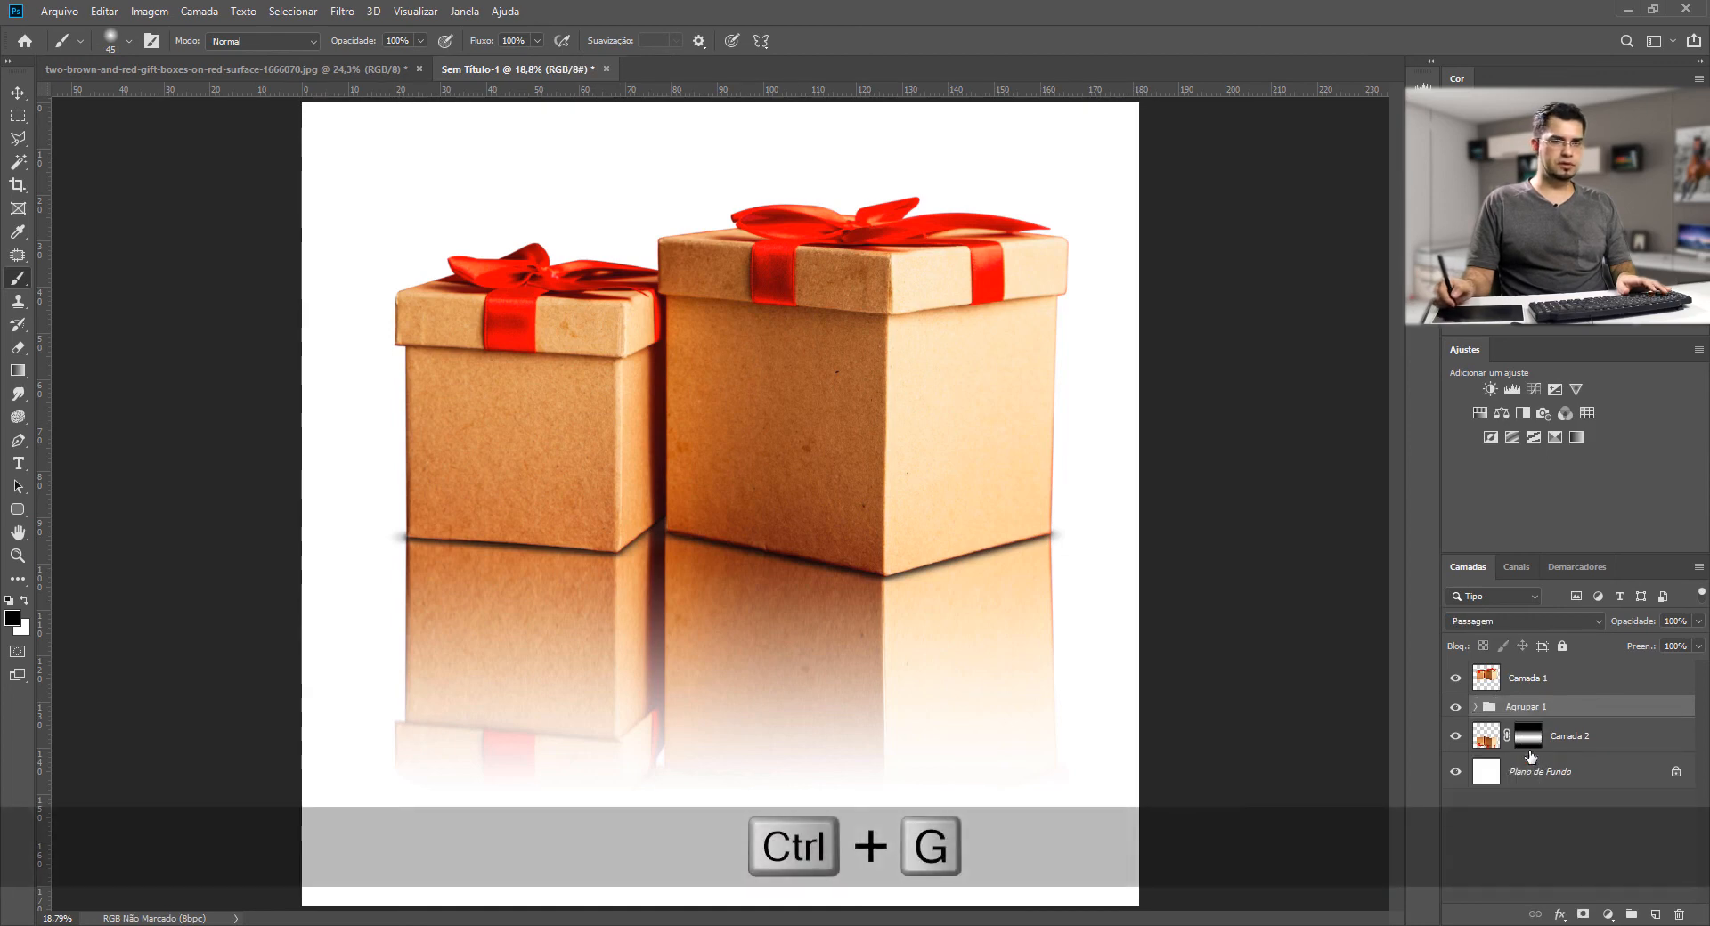
double_click(1512, 708)
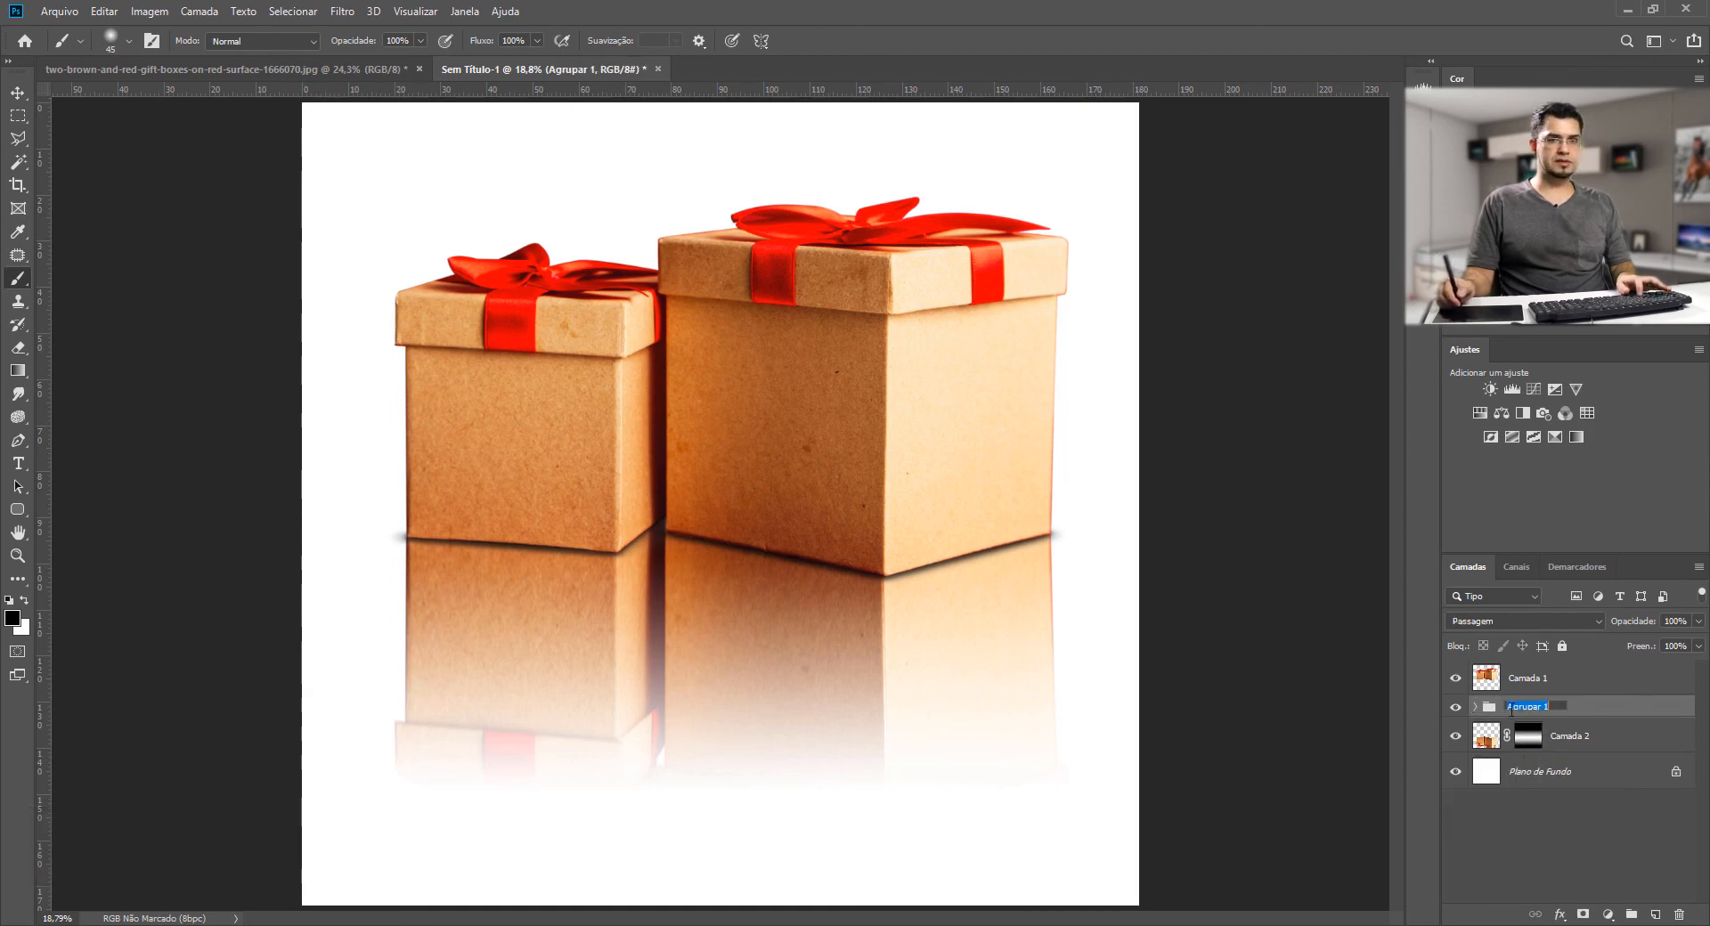
type("sombras")
key("Return")
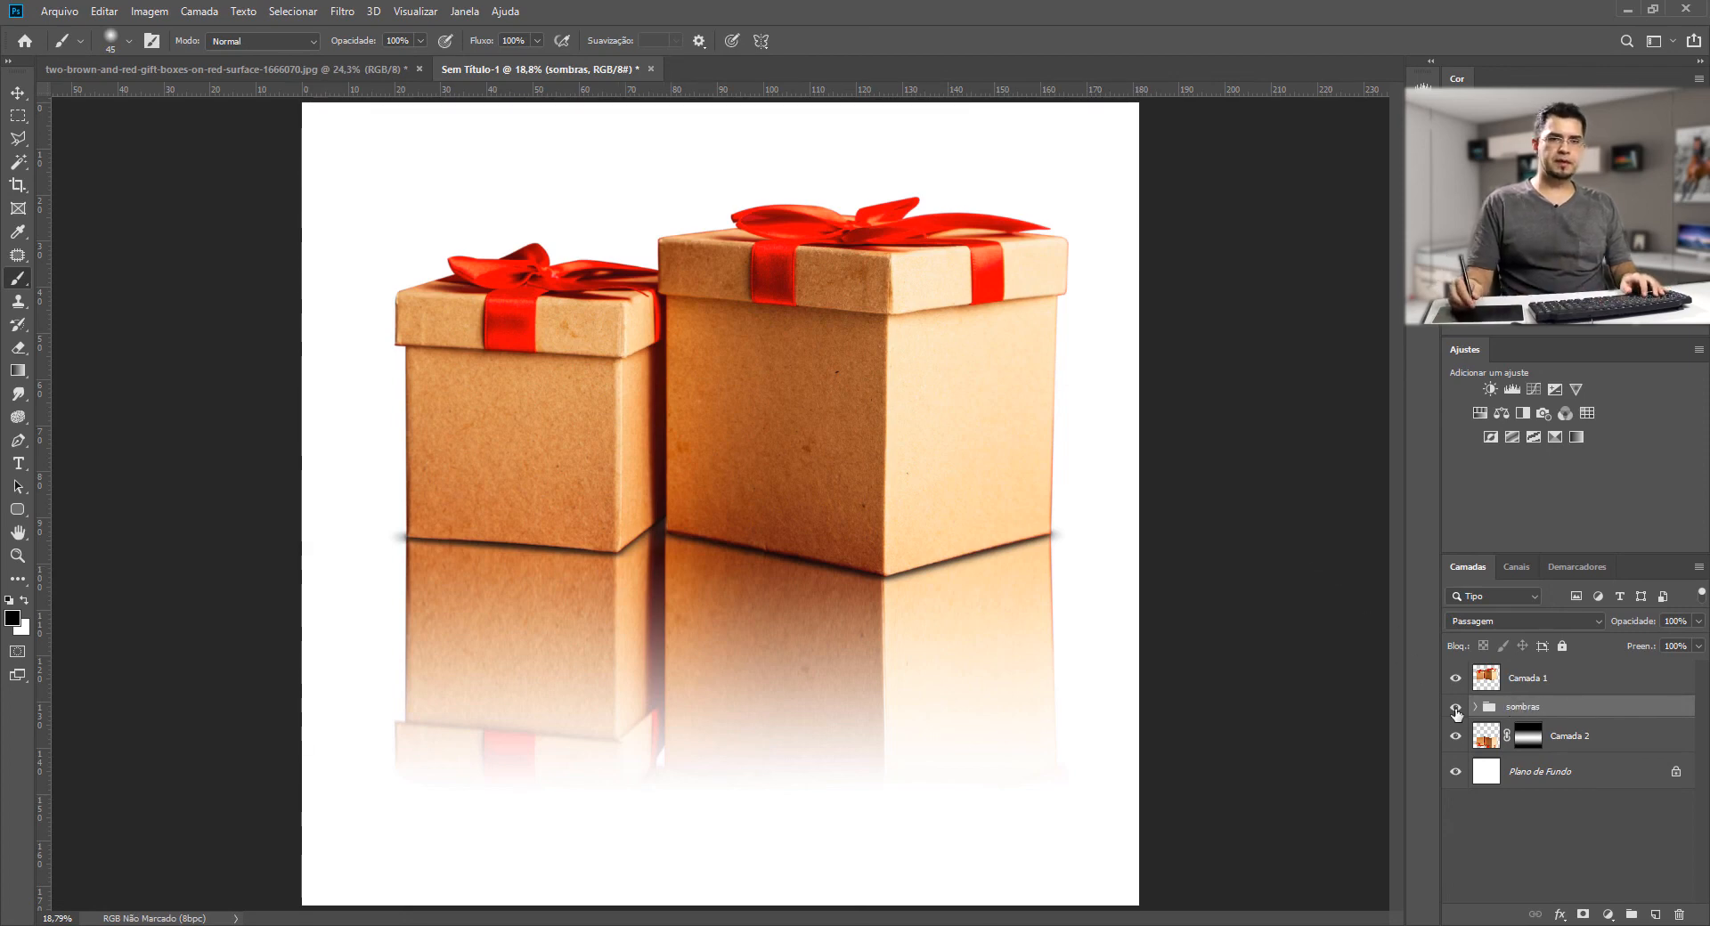
left_click(1457, 708)
left_click(1456, 708)
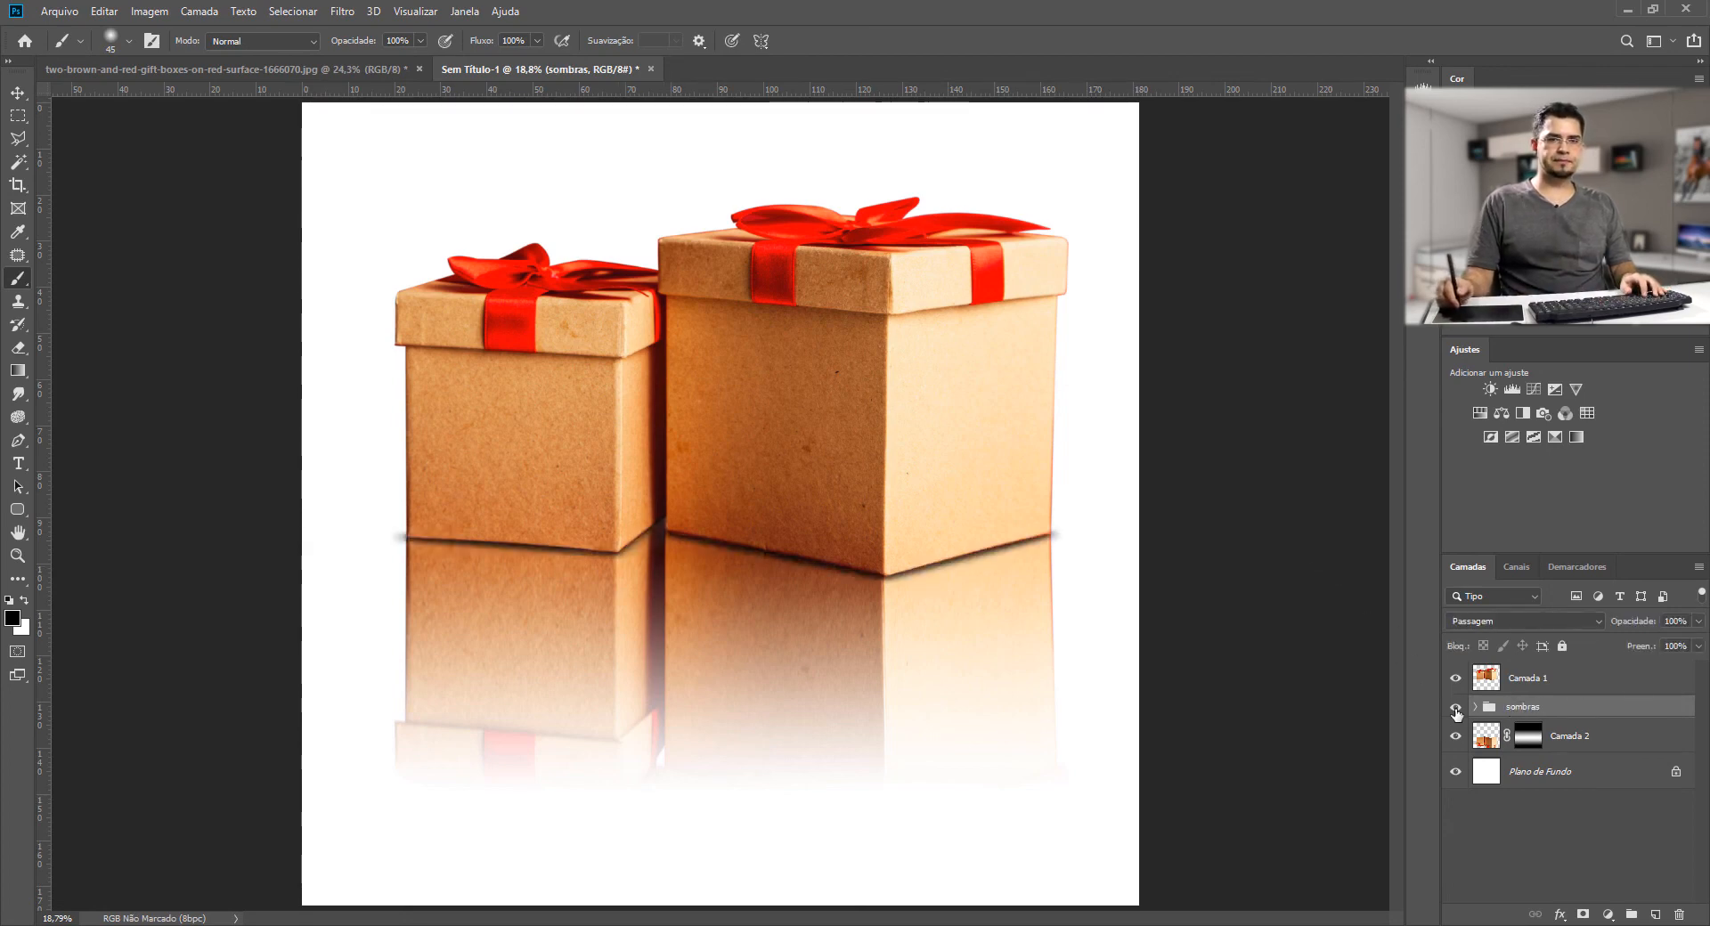
- Rename layer Camada 2 as "reflexo" and compare the image with and without the reflection and shadows
double_click(1561, 736)
type("re")
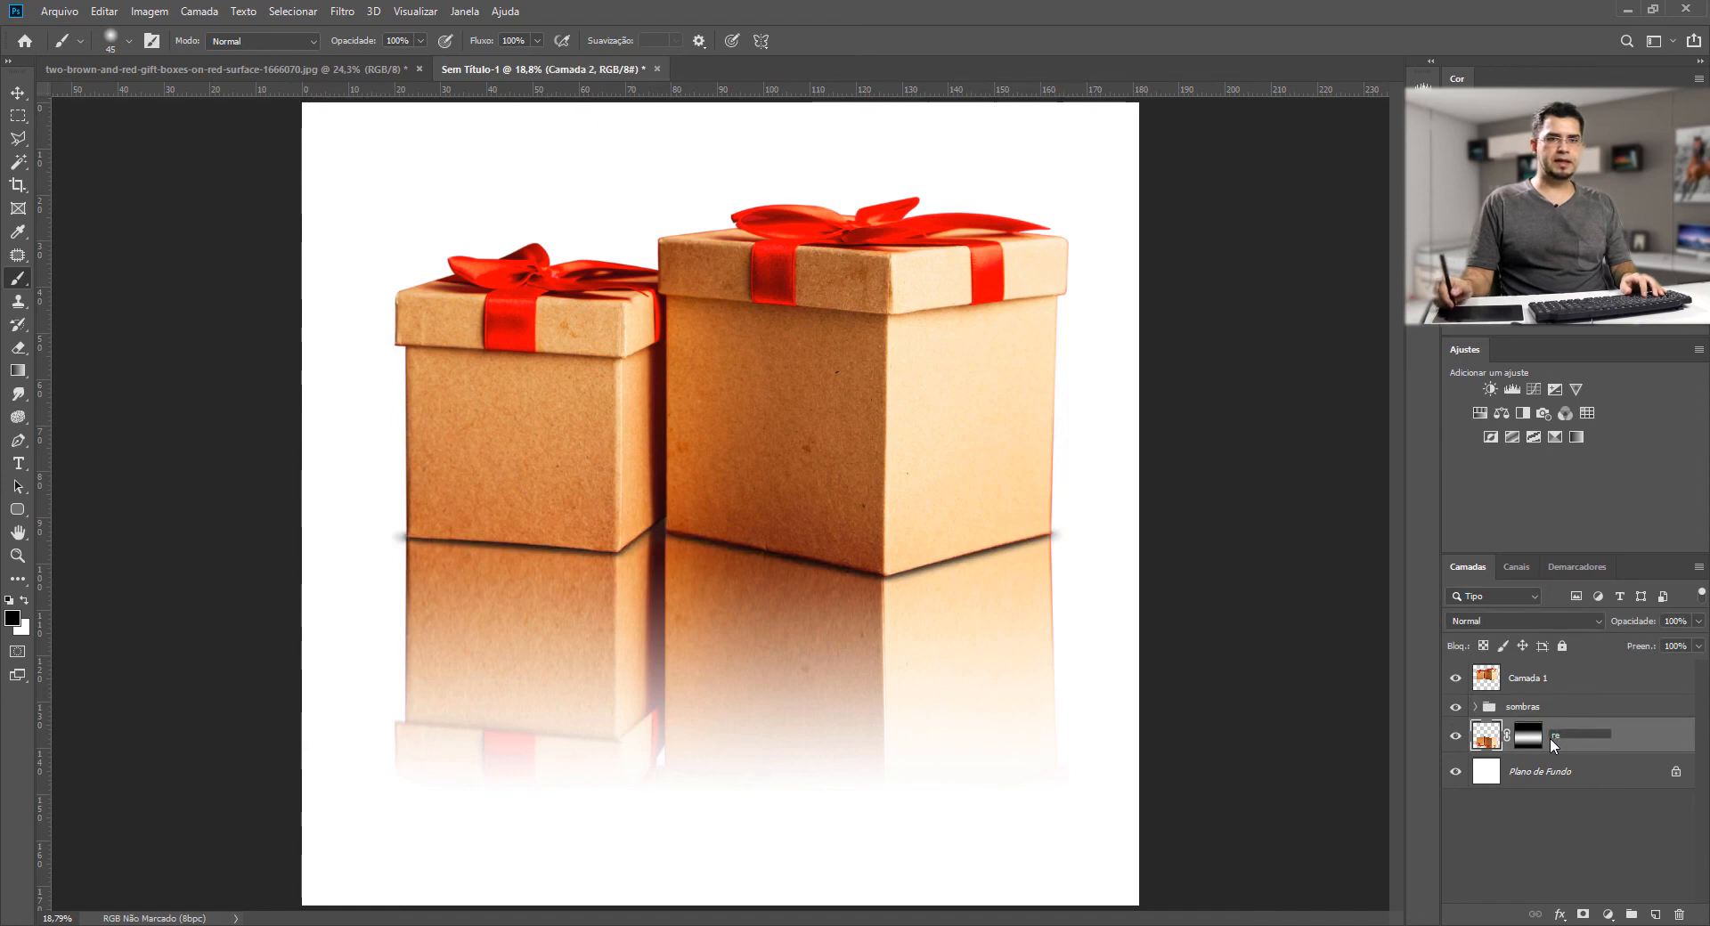
type("flexo")
key("Return")
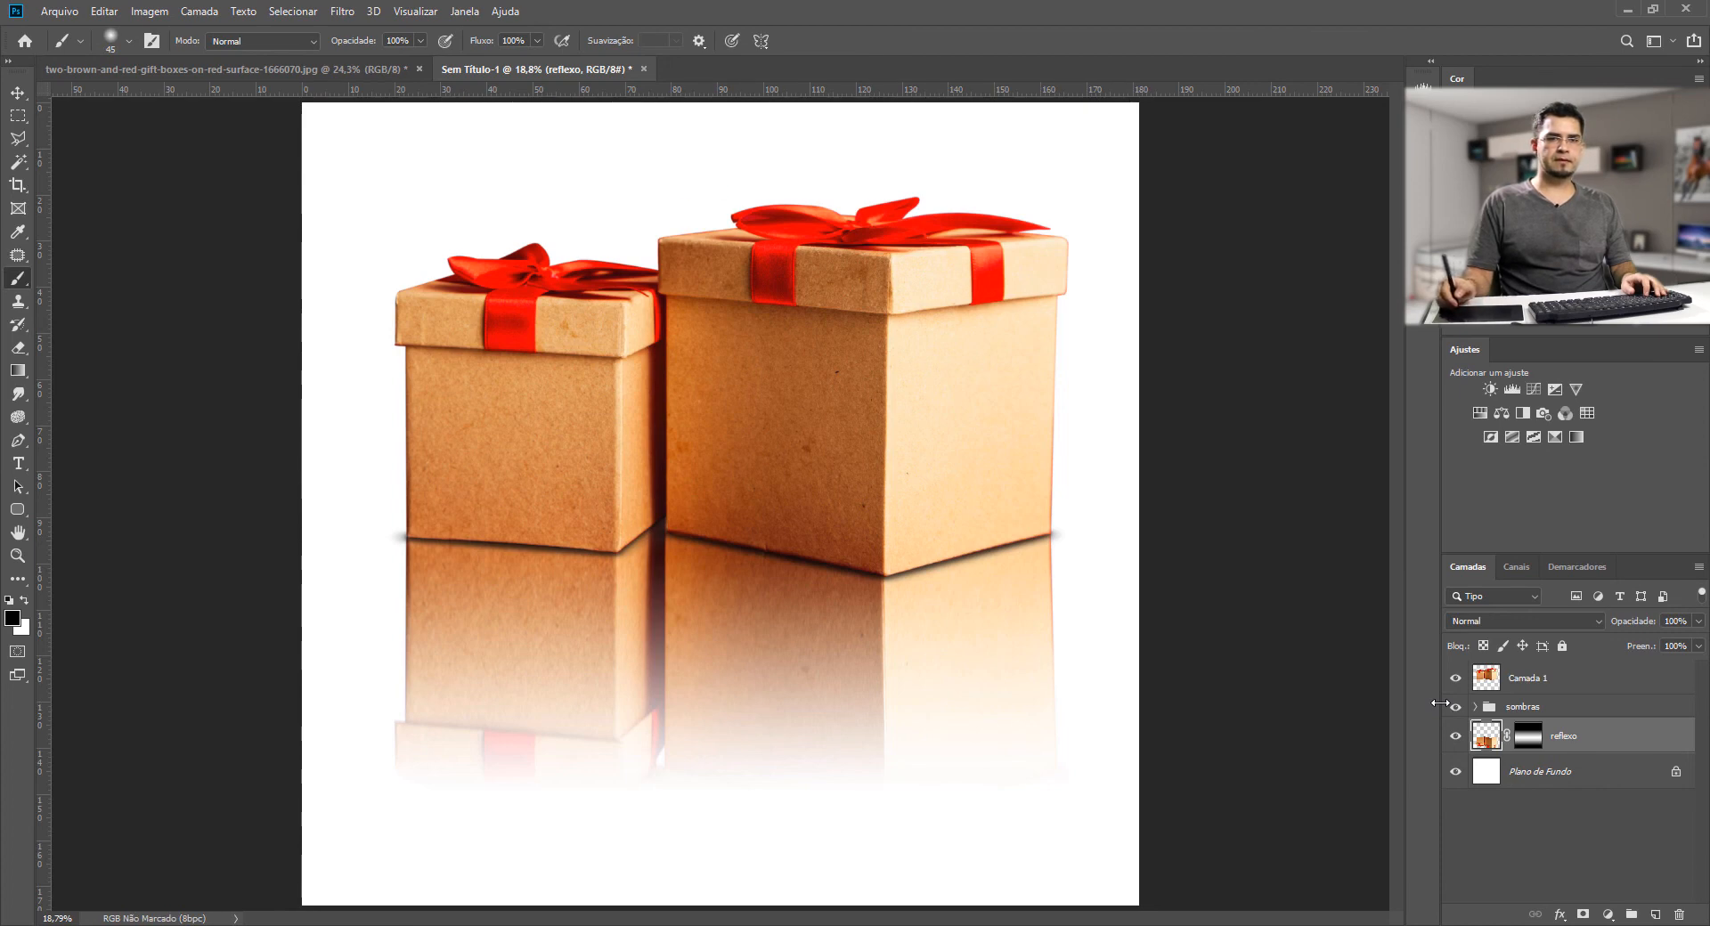
left_click(1456, 737)
left_click(1455, 737)
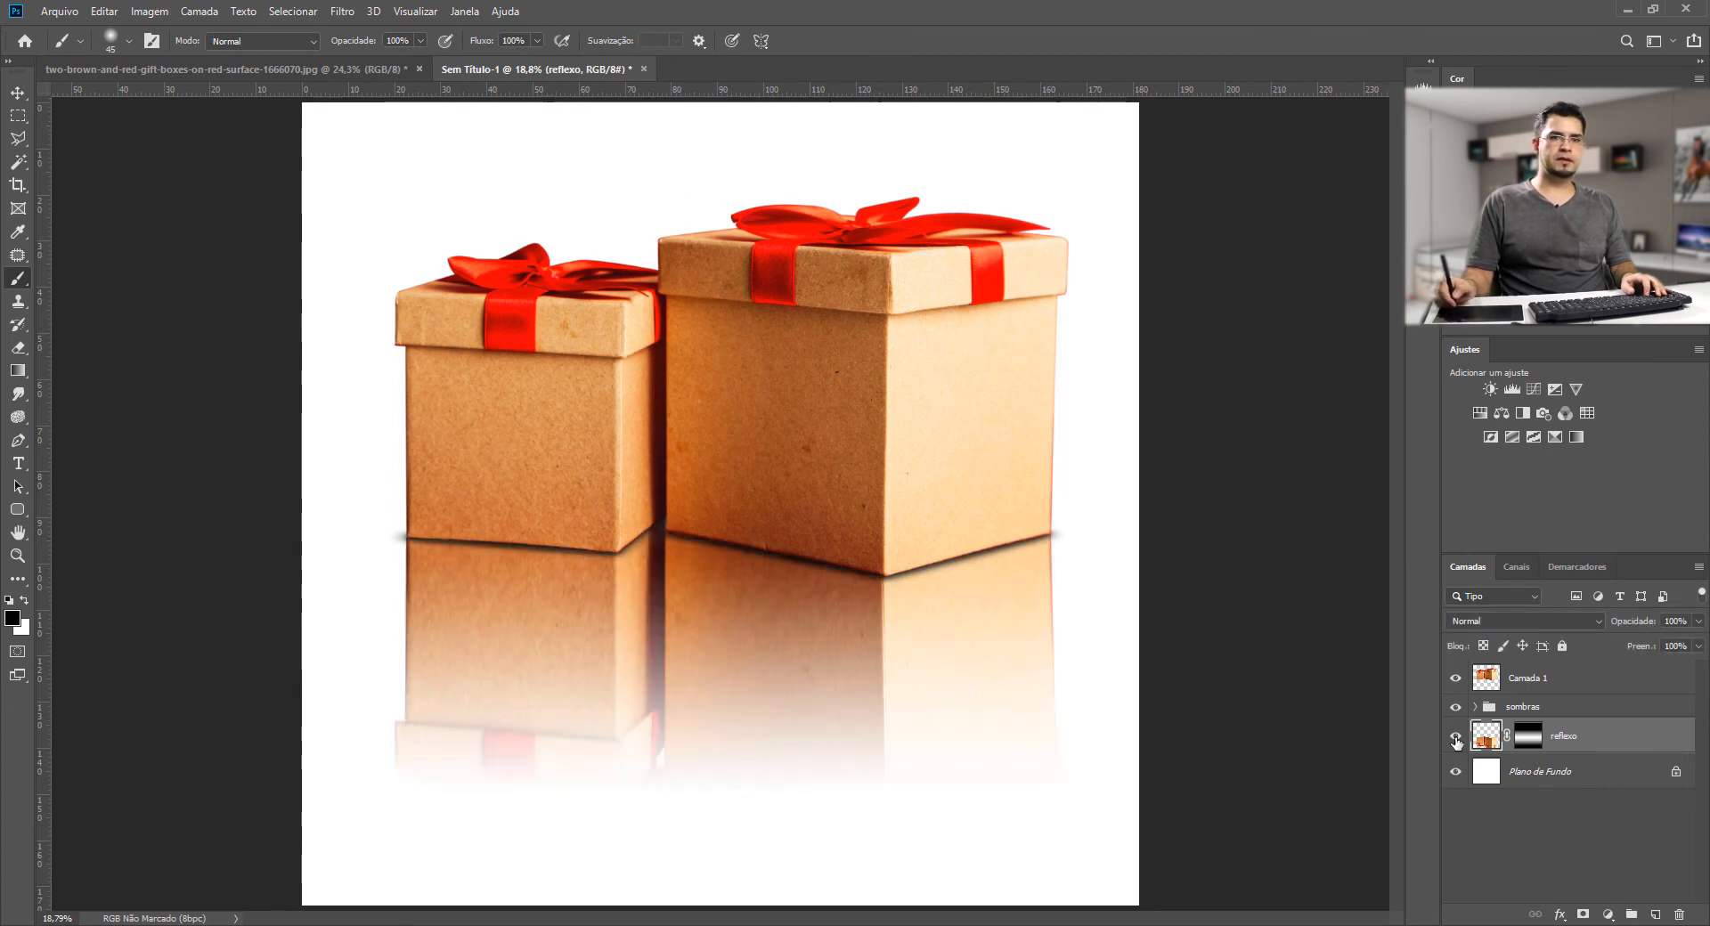
left_click(1456, 737)
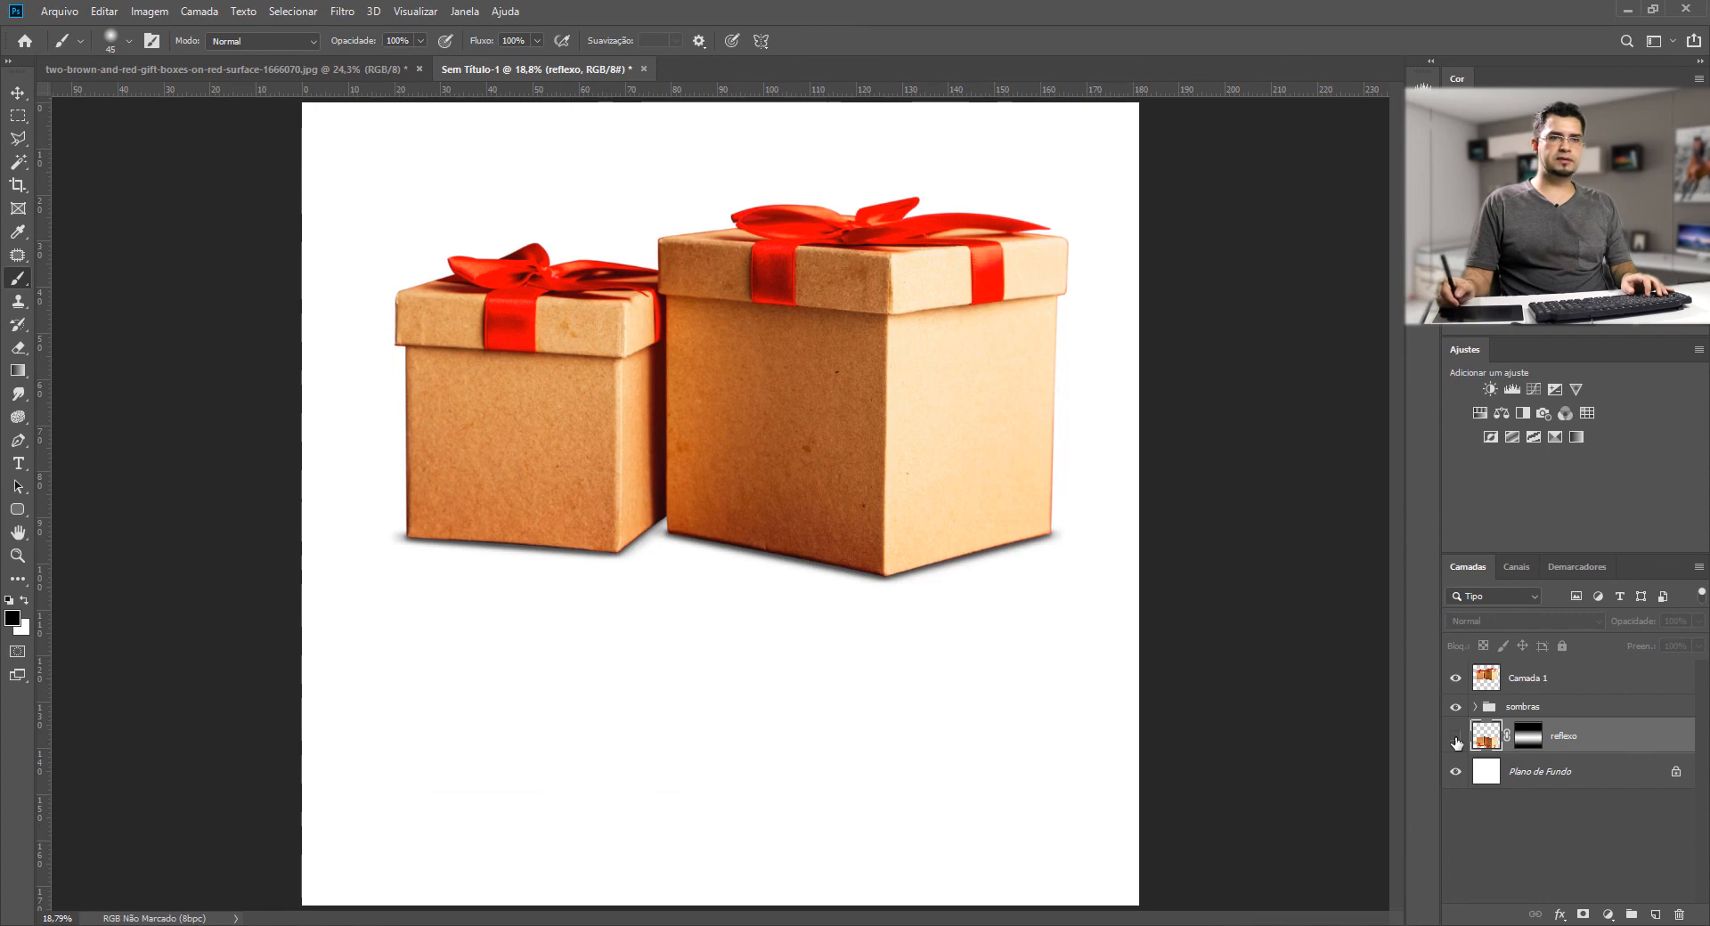
left_click(1455, 706)
left_click(1456, 706)
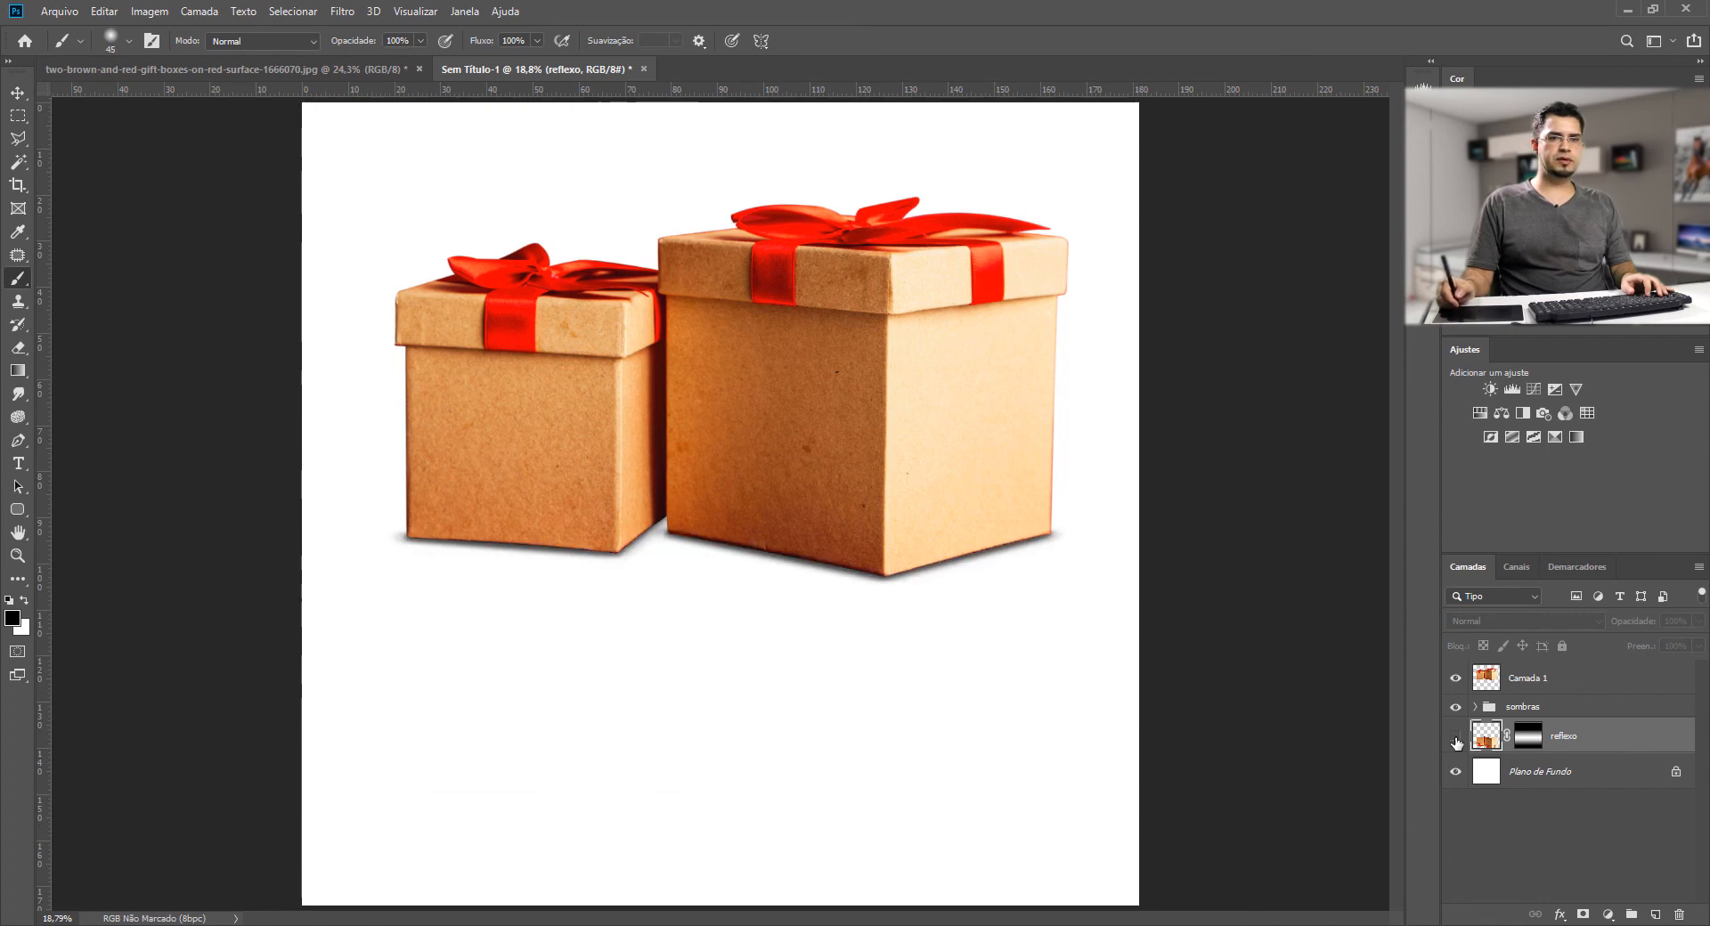
left_click(1456, 737)
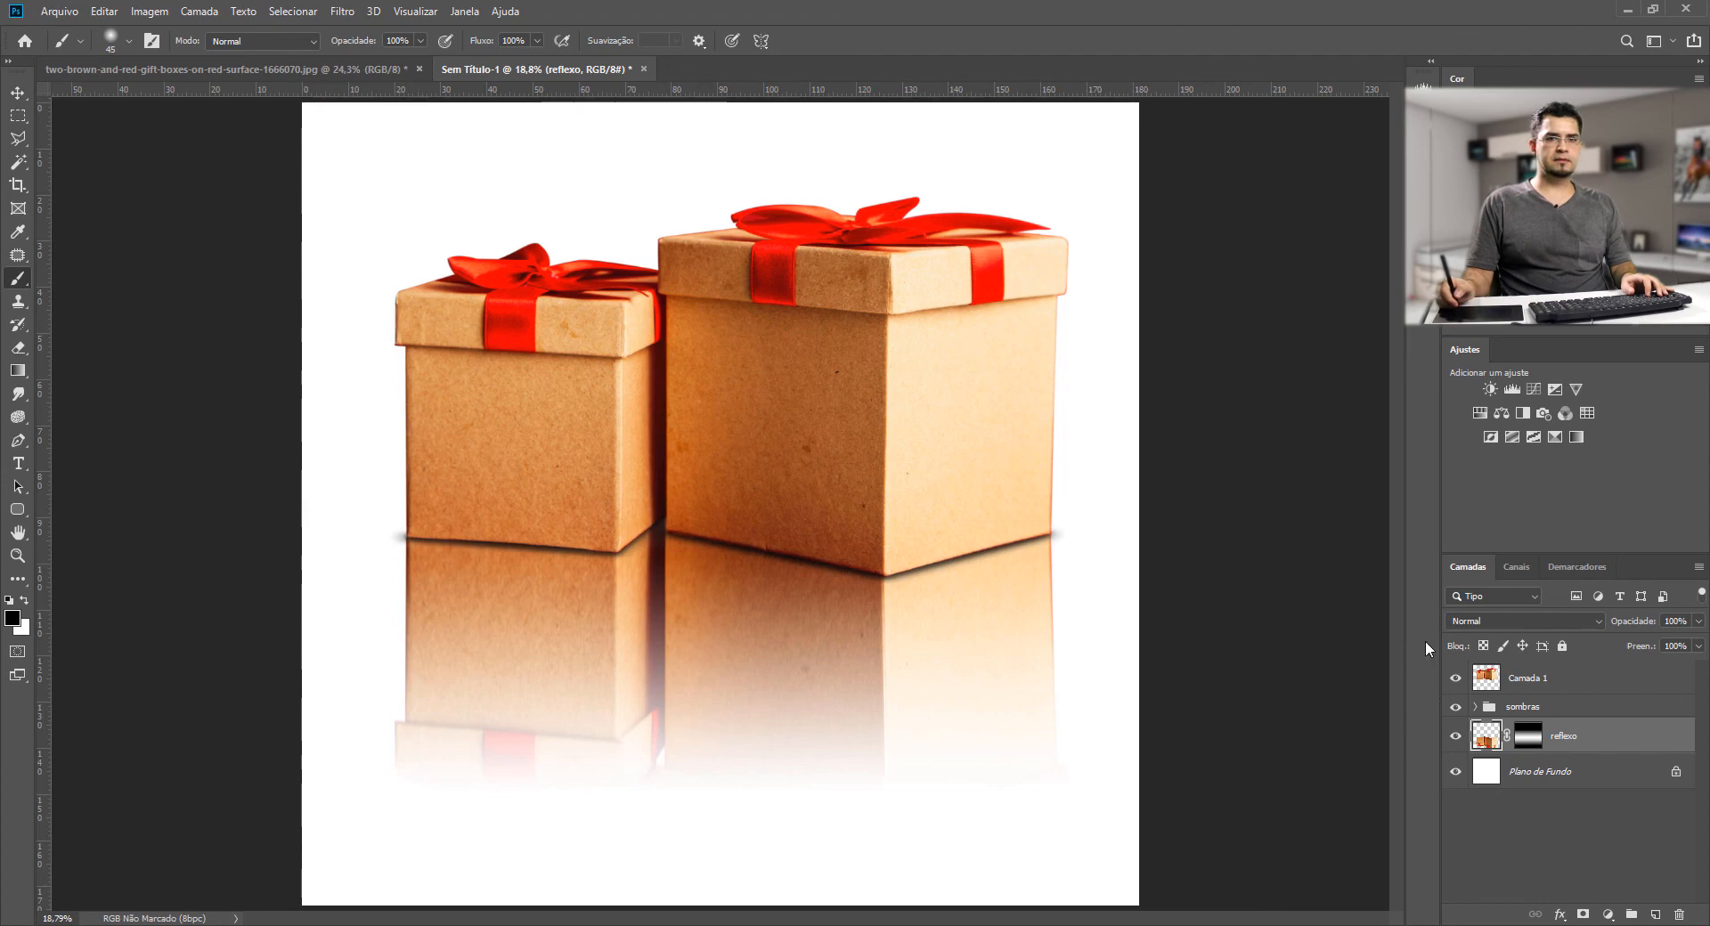
- Reduce the opacity of the sombras group to 54% and compare the result with the boxes alone
key("ctrl+minus")
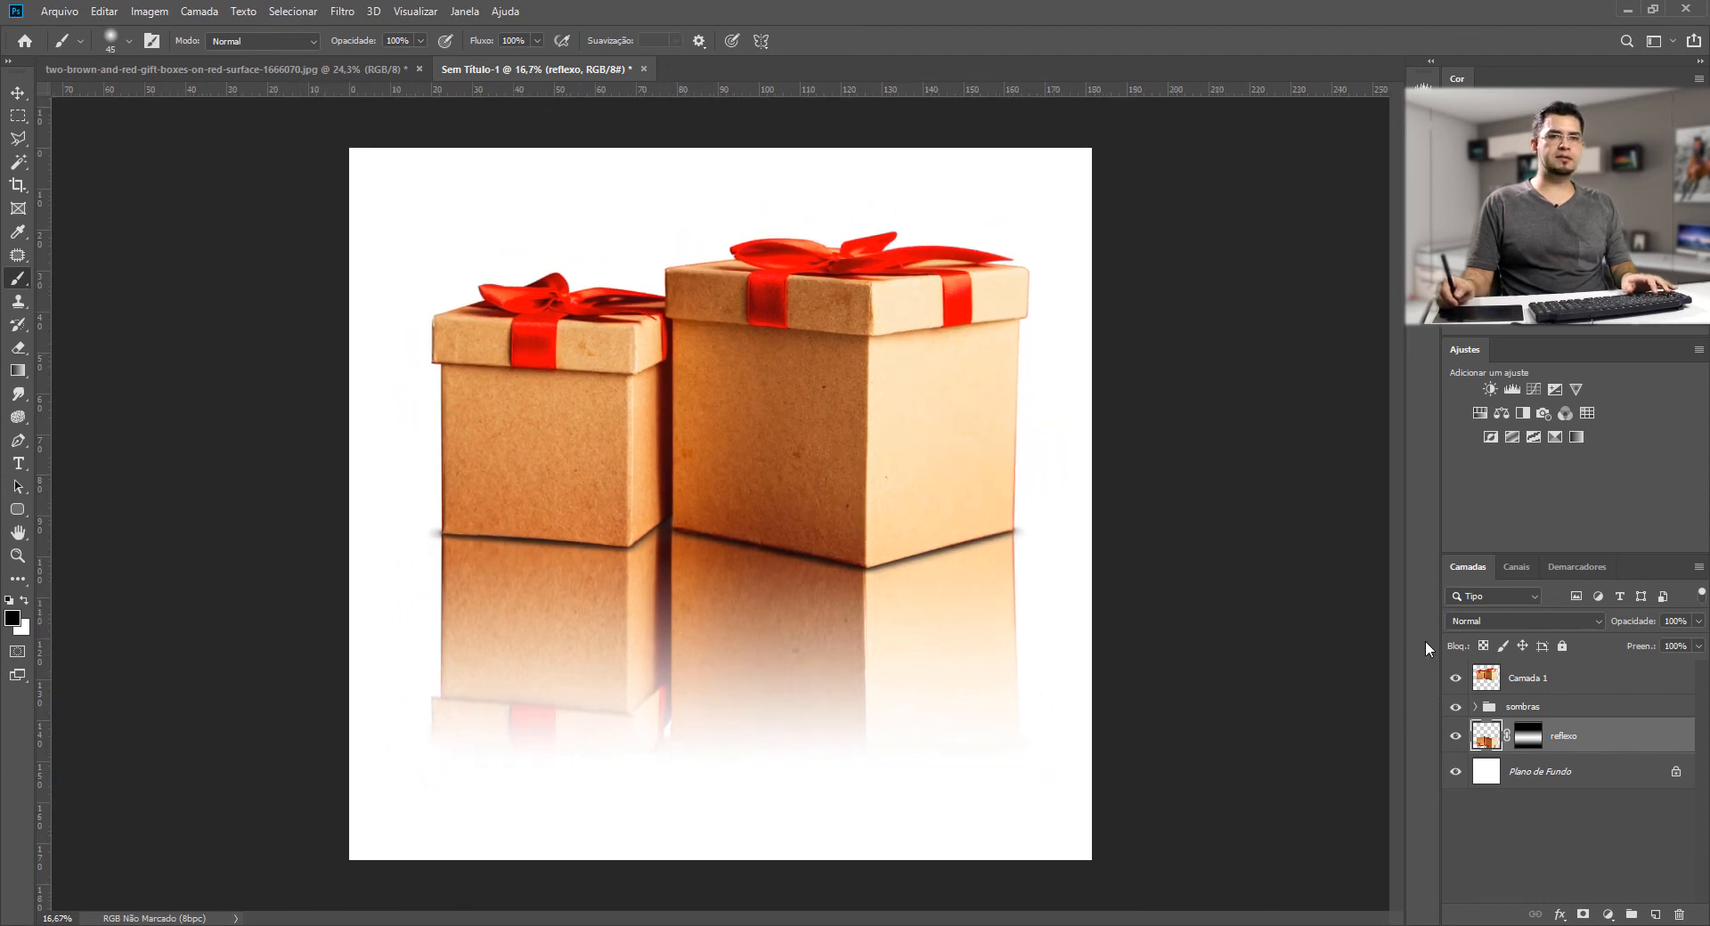
left_click(1517, 709)
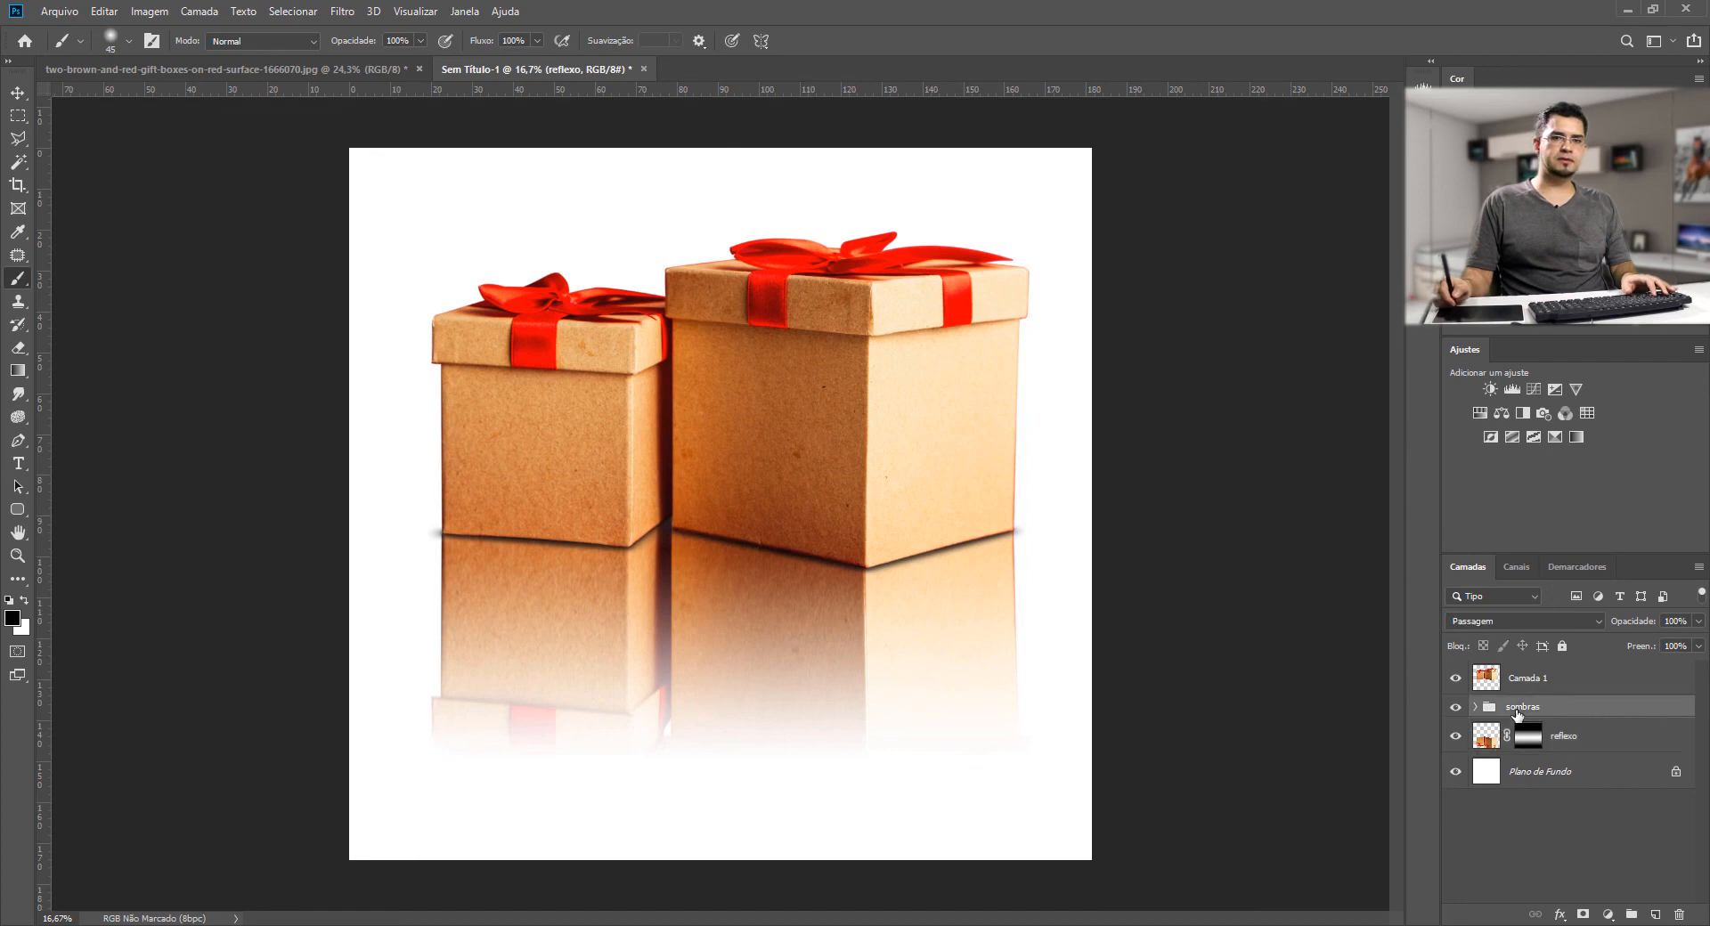
left_click_drag(1630, 623, 1618, 630)
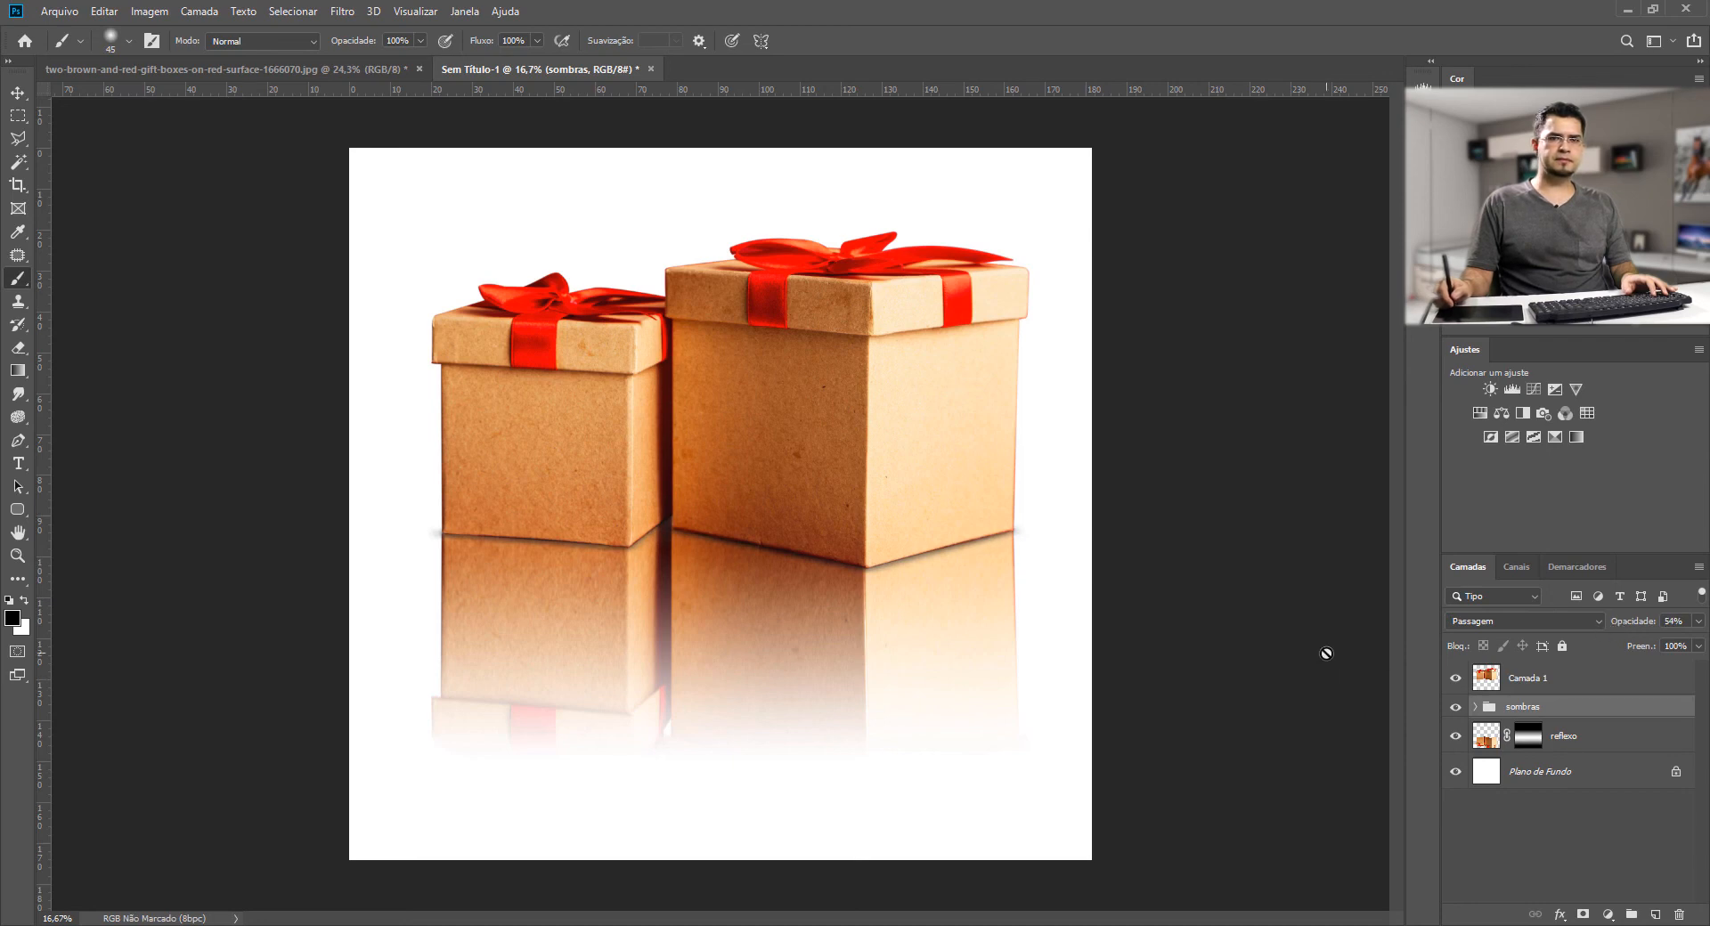
left_click(1457, 680, "alt")
left_click(1458, 680, "alt")
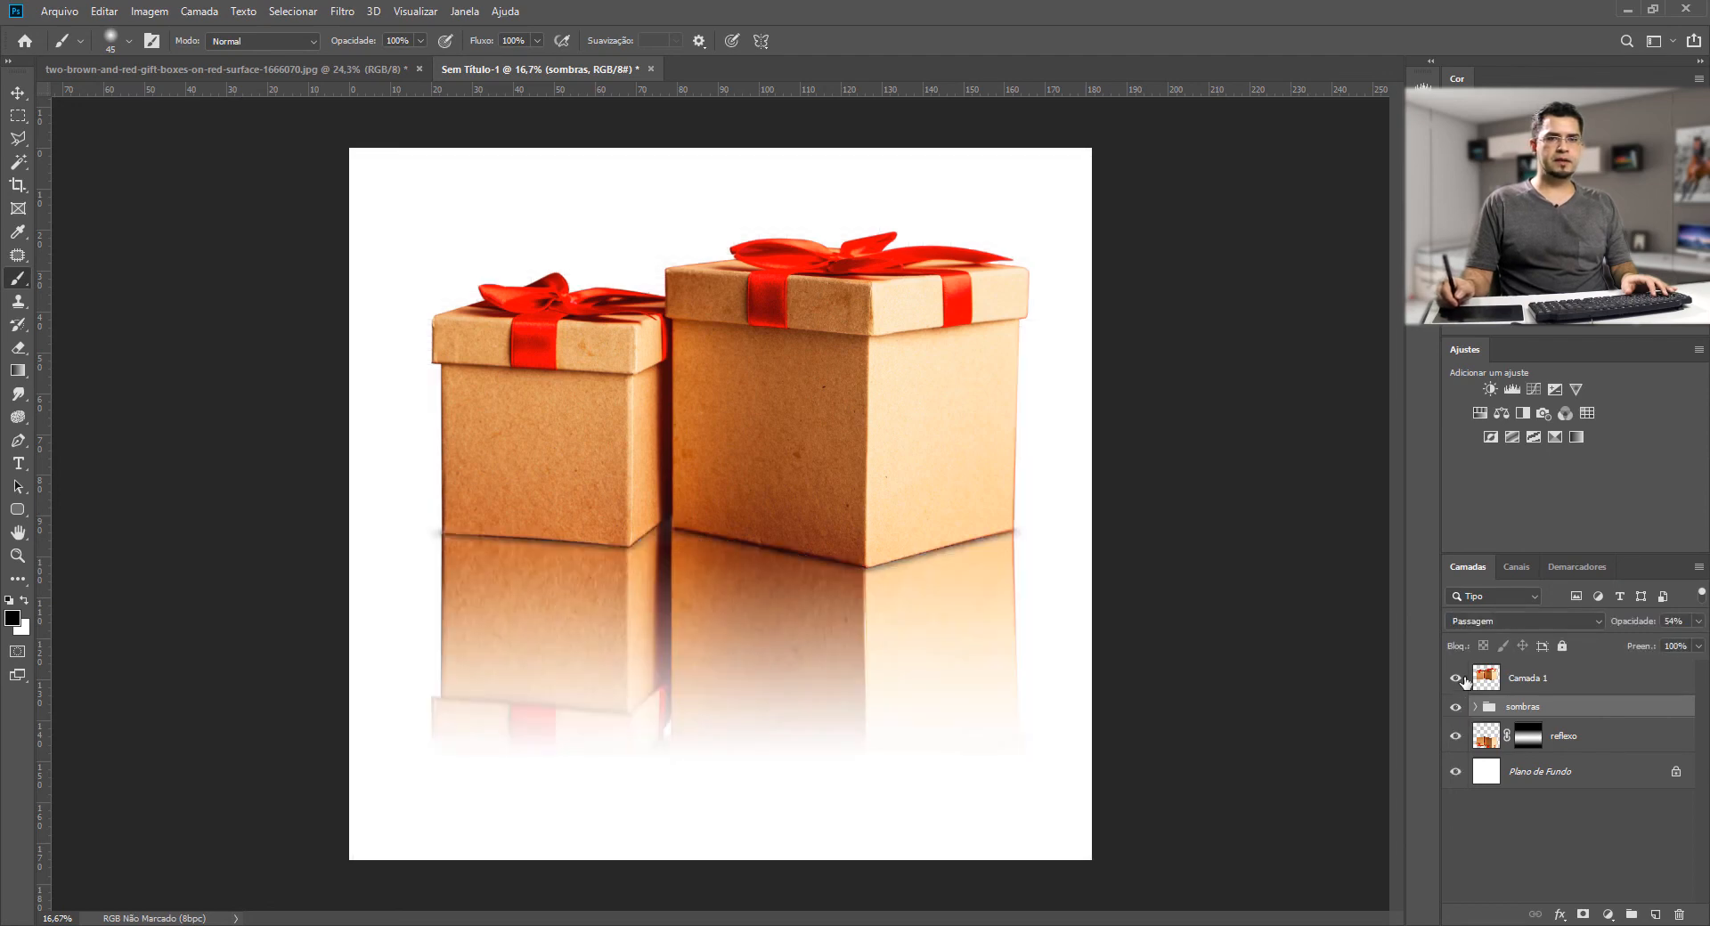
- Lower the opacity of the reflexo layer to 60%
key("alt+bracketleft")
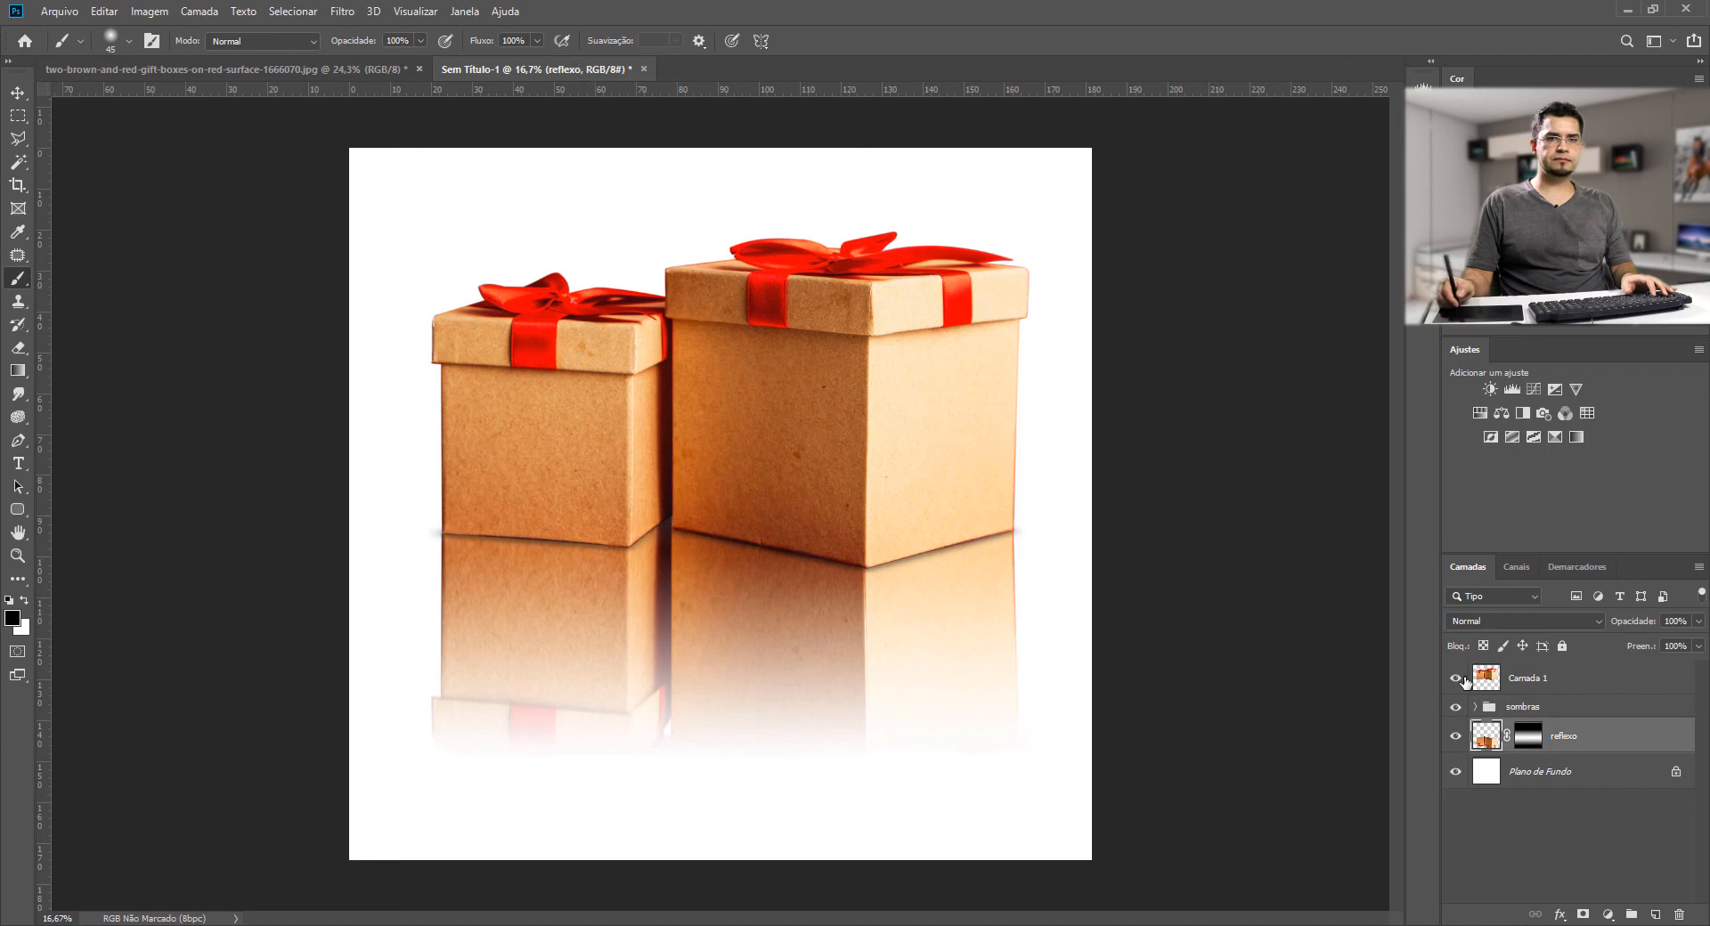
left_click_drag(1619, 622, 1604, 634)
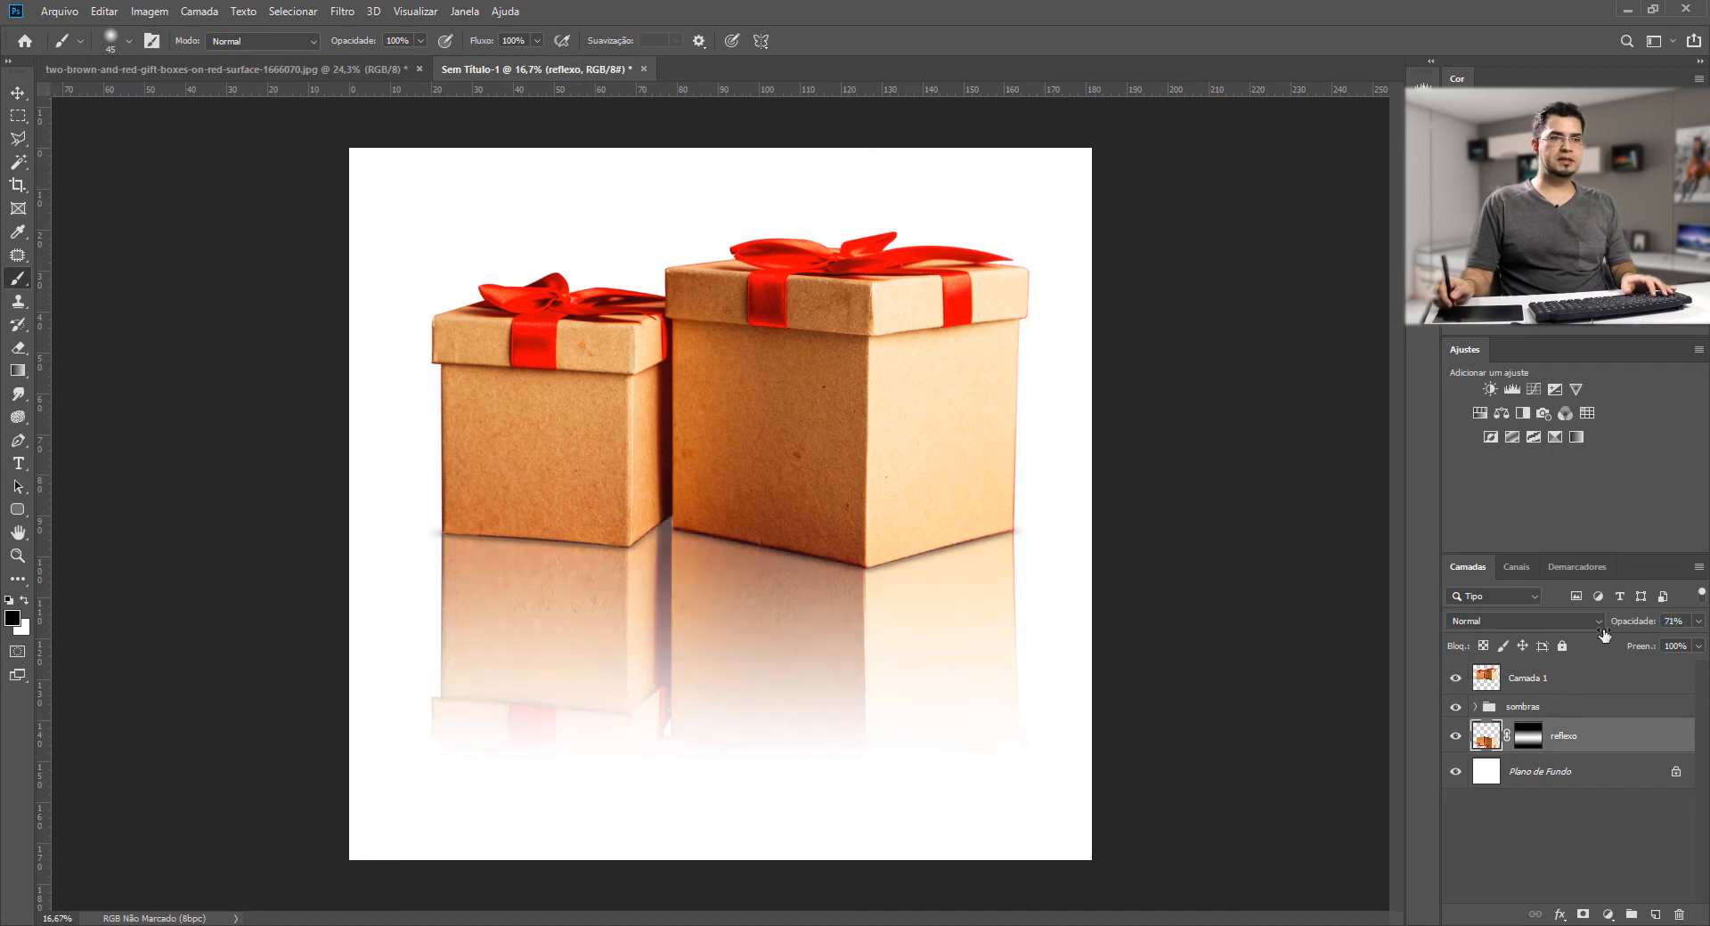
left_click_drag(1622, 630, 1641, 630)
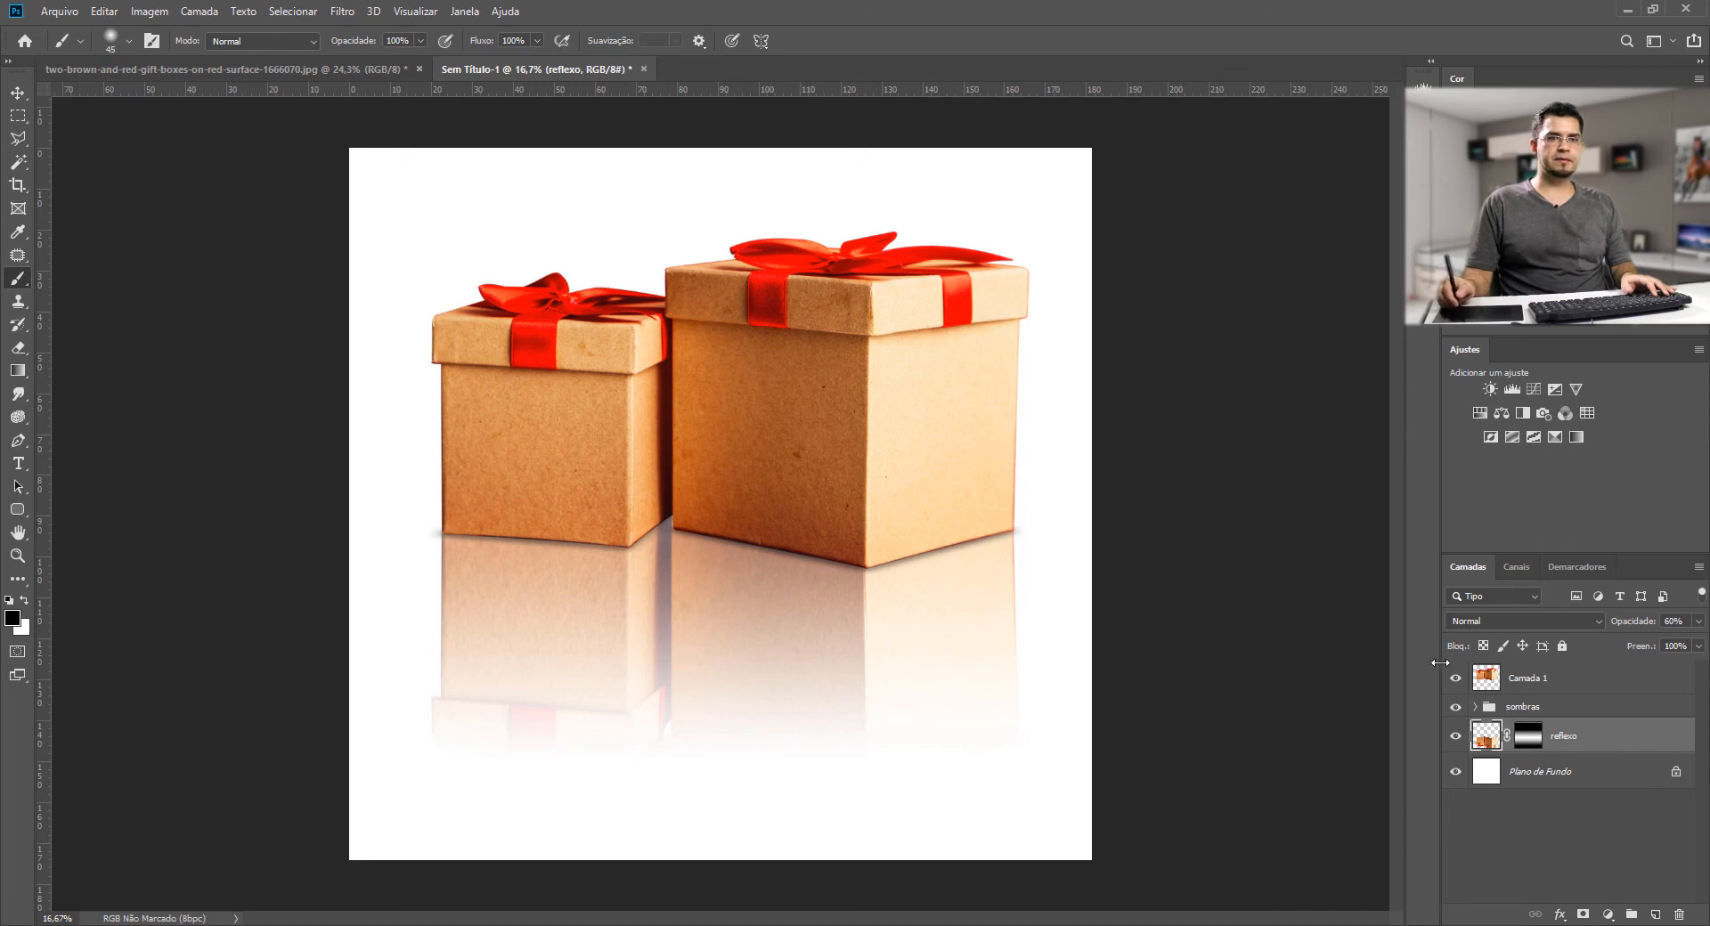
- Group the sombras group with the reflexo layer and compare the image with and without the combined effect
left_click(1541, 708, "shift")
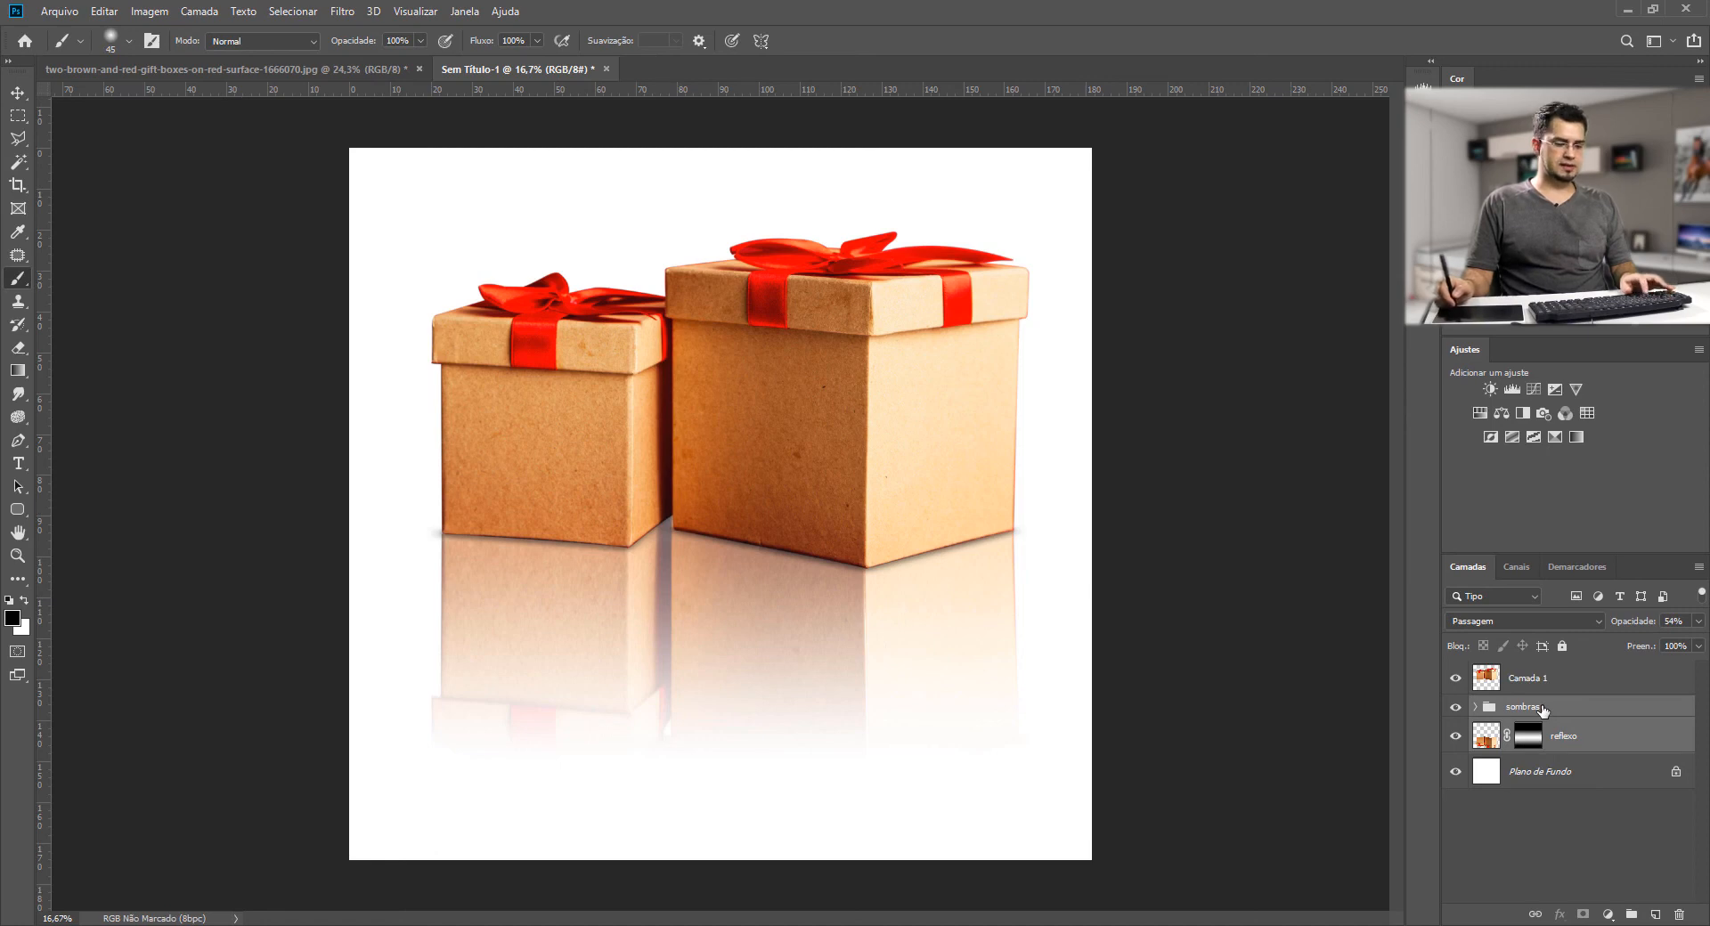
key("ctrl+g")
key("ctrl+comma")
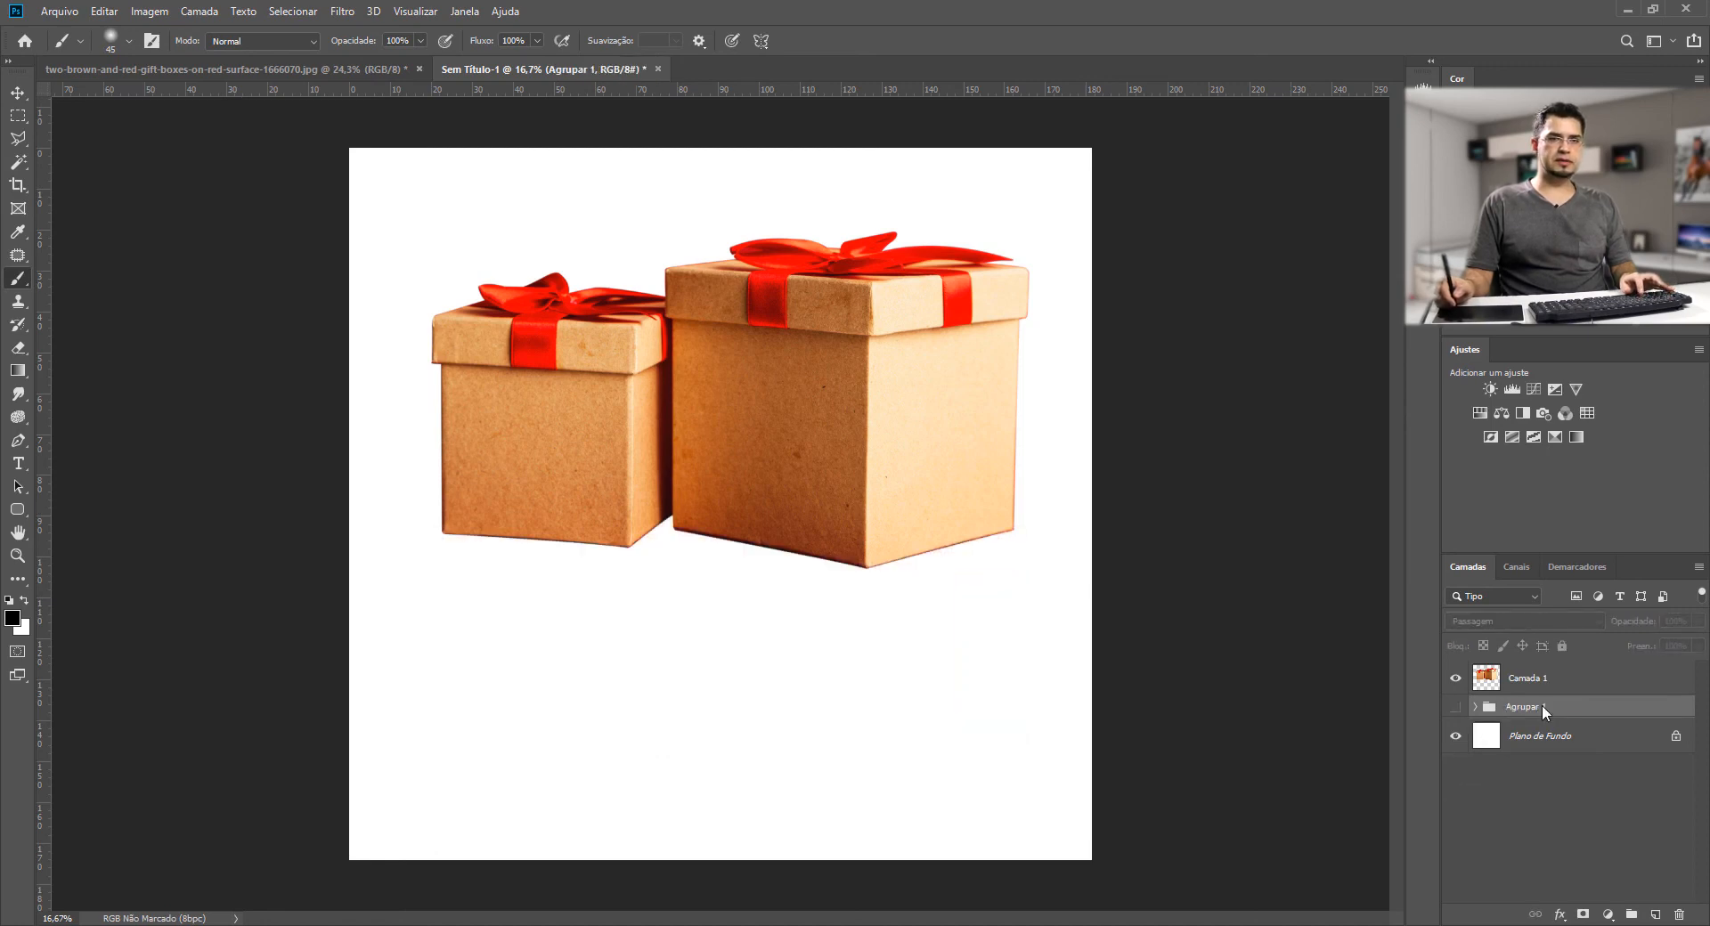
key("ctrl+comma")
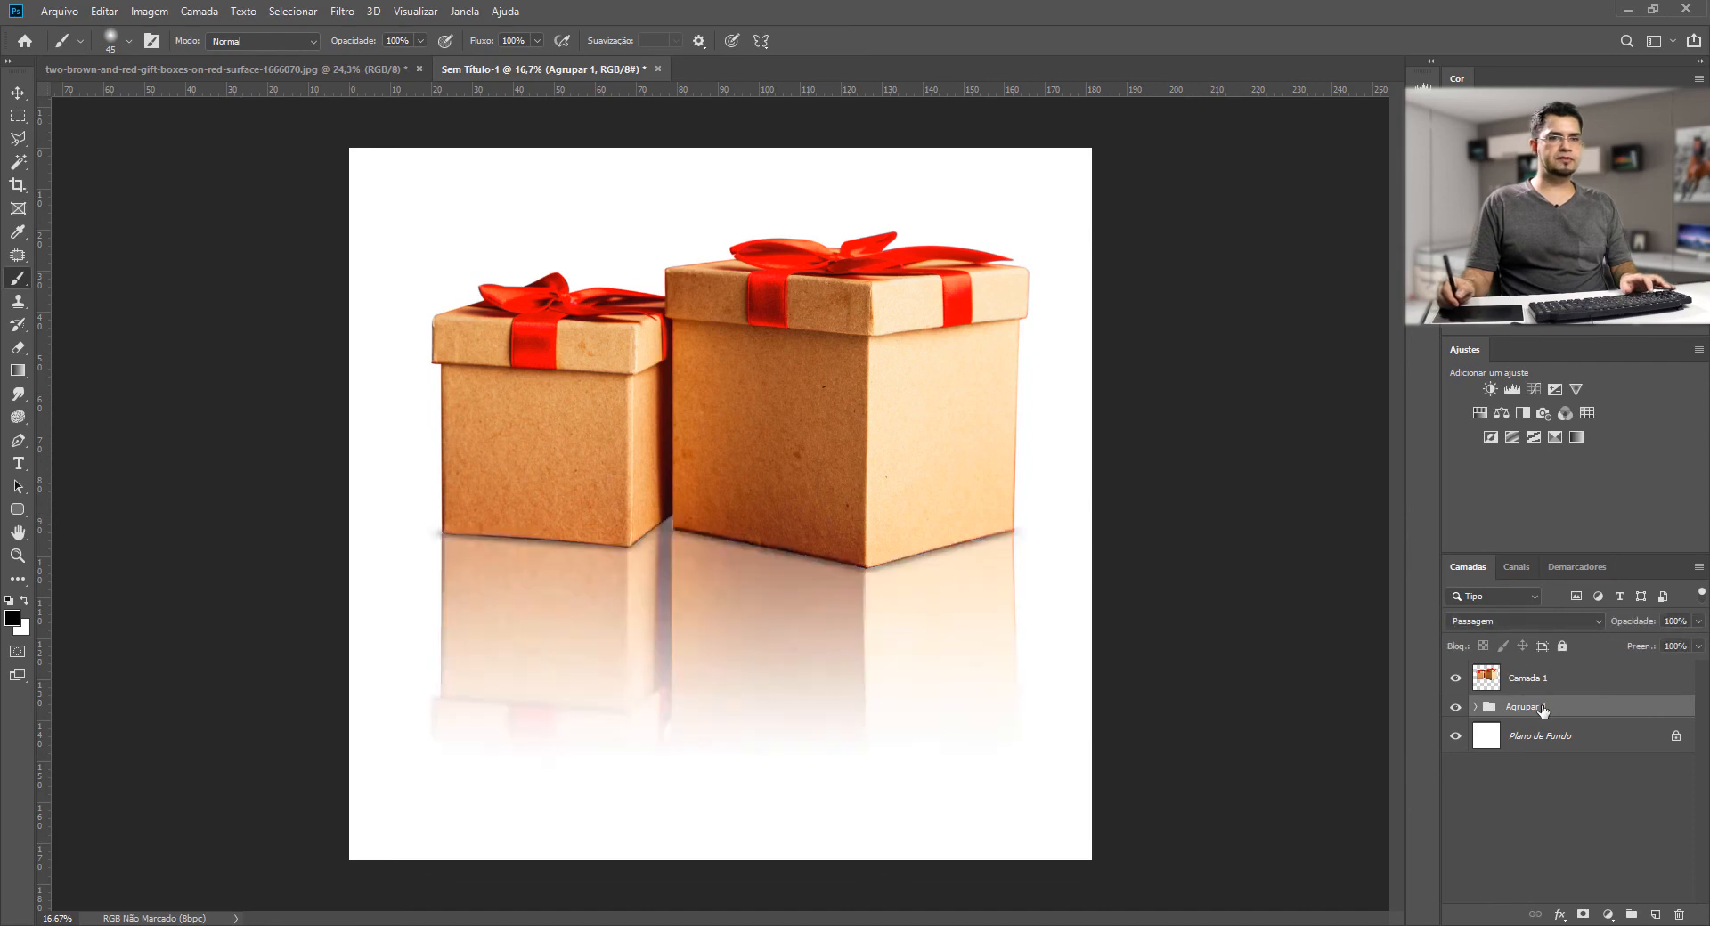
key("ctrl+comma")
key("ctrl+comma")
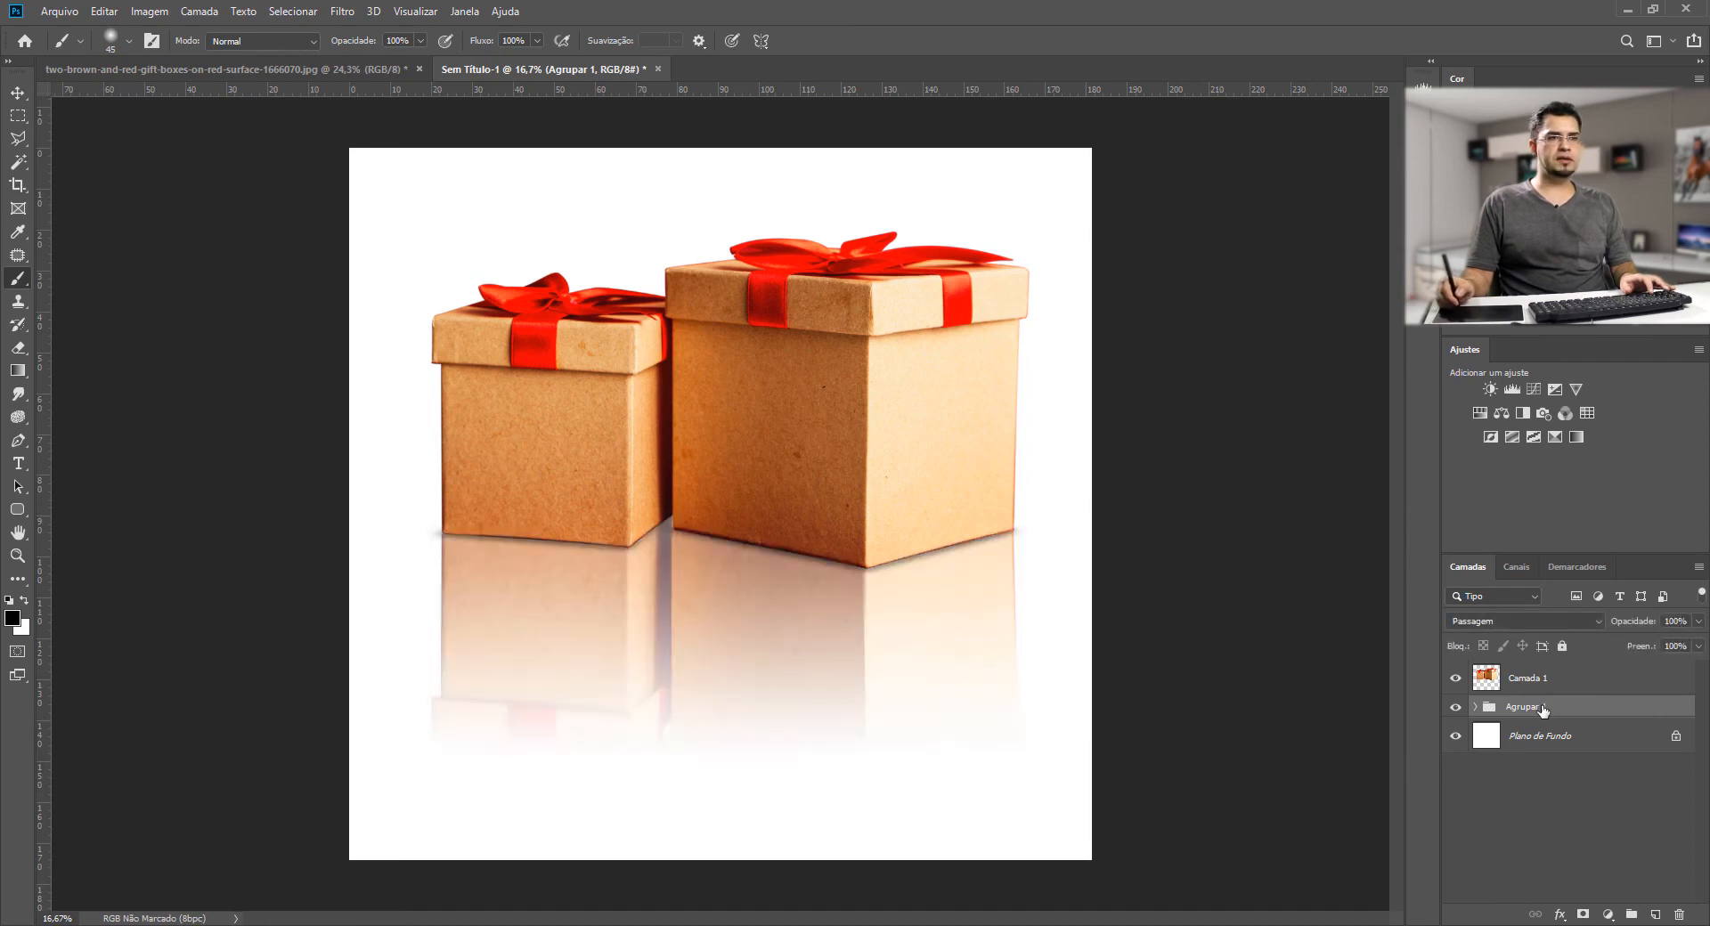